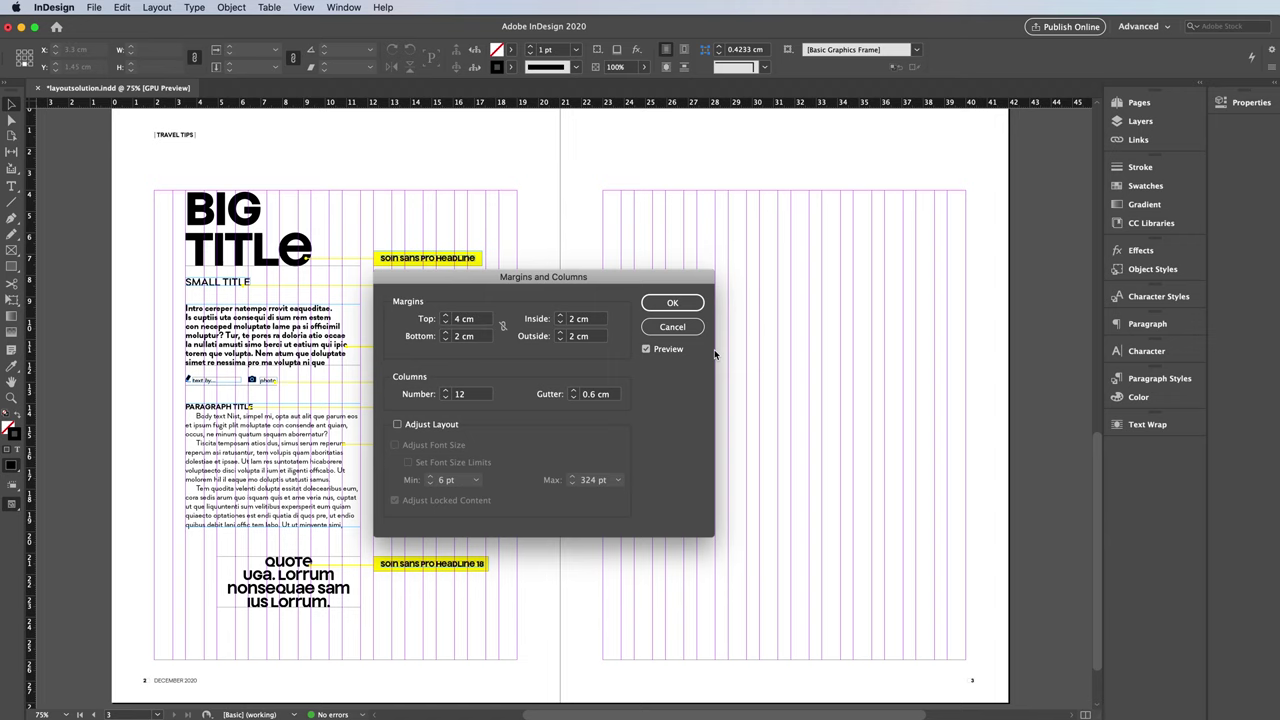
Confirm 12 columns, 0.6 cm gutters, a 4 cm top margin and 2 cm other margins.
left_click(674, 309)
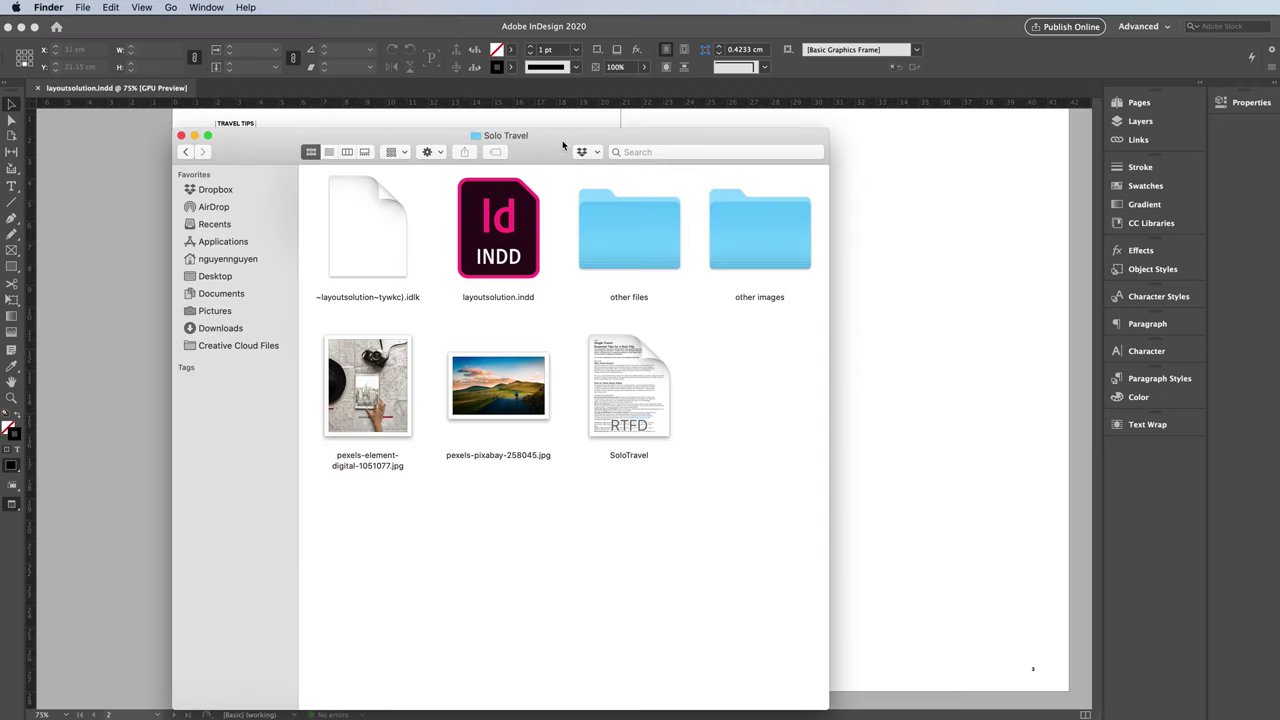
Reposition the Solo Travel Finder window and open the SoloTravel text document.
left_click_drag(563, 146, 567, 130)
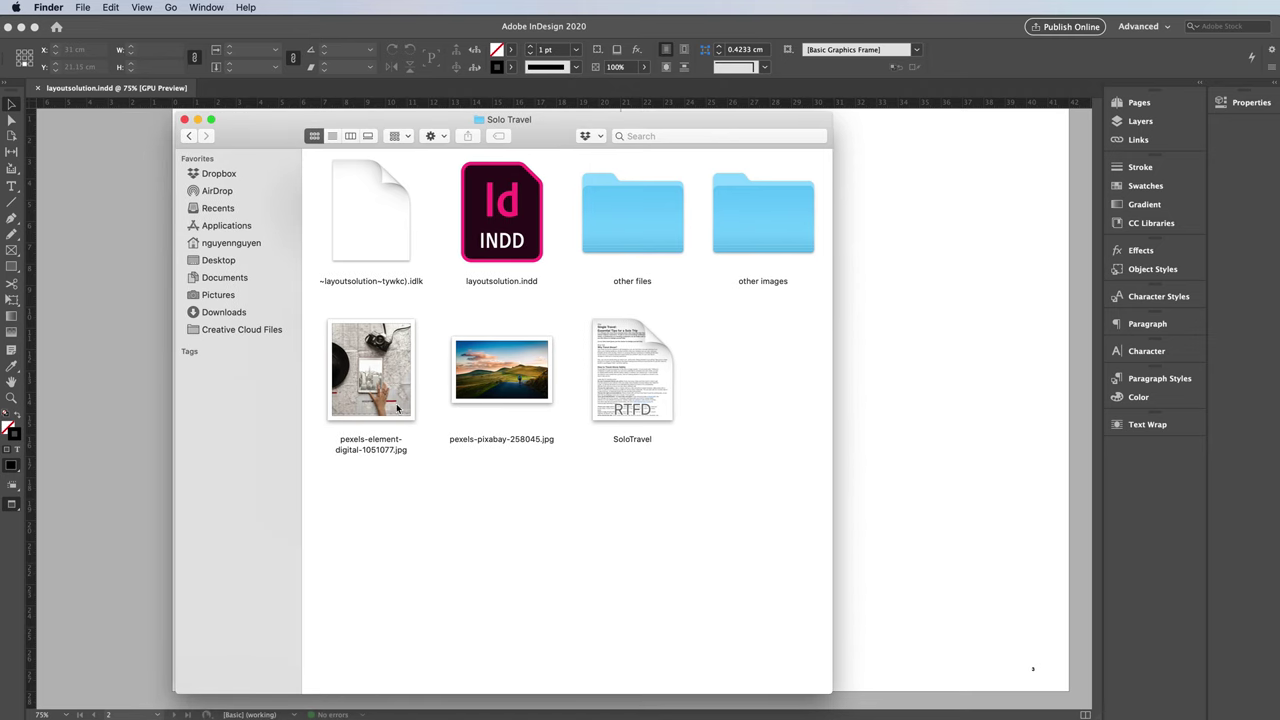
double_click(628, 372)
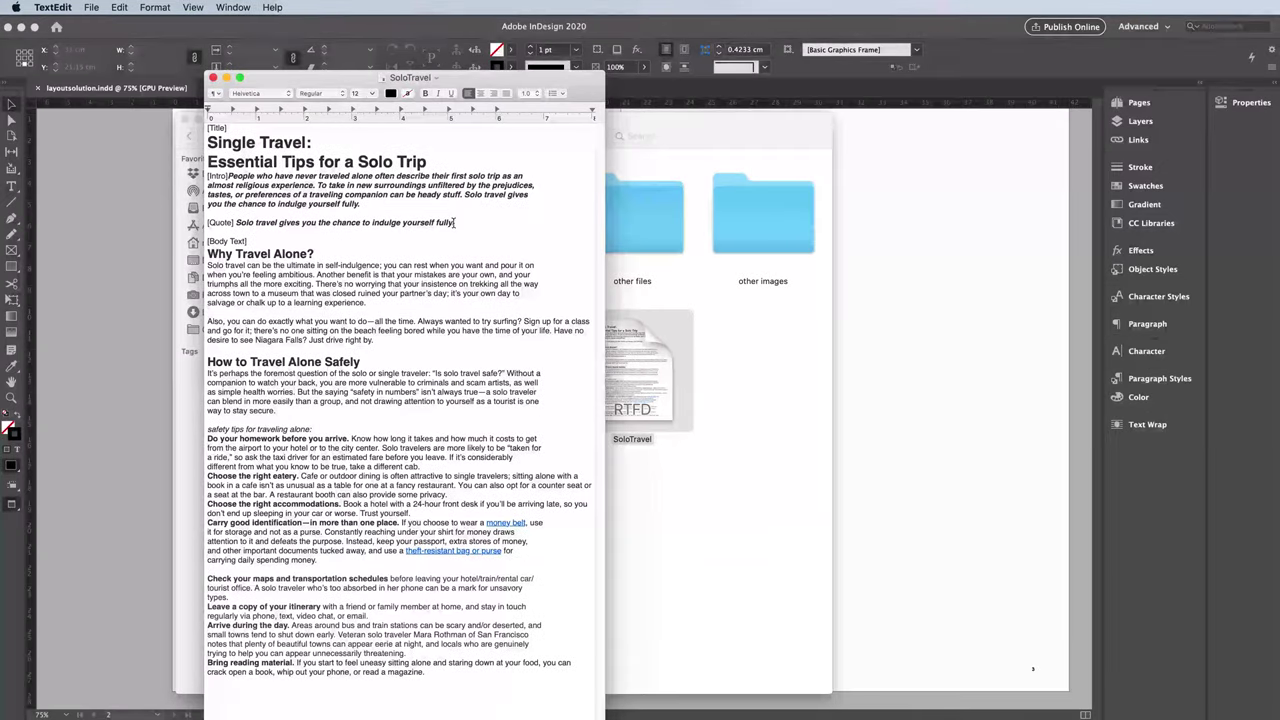
Insert a blank 4–5 spread after page 3 of the InDesign layout.
left_click_drag(367, 85, 557, 54)
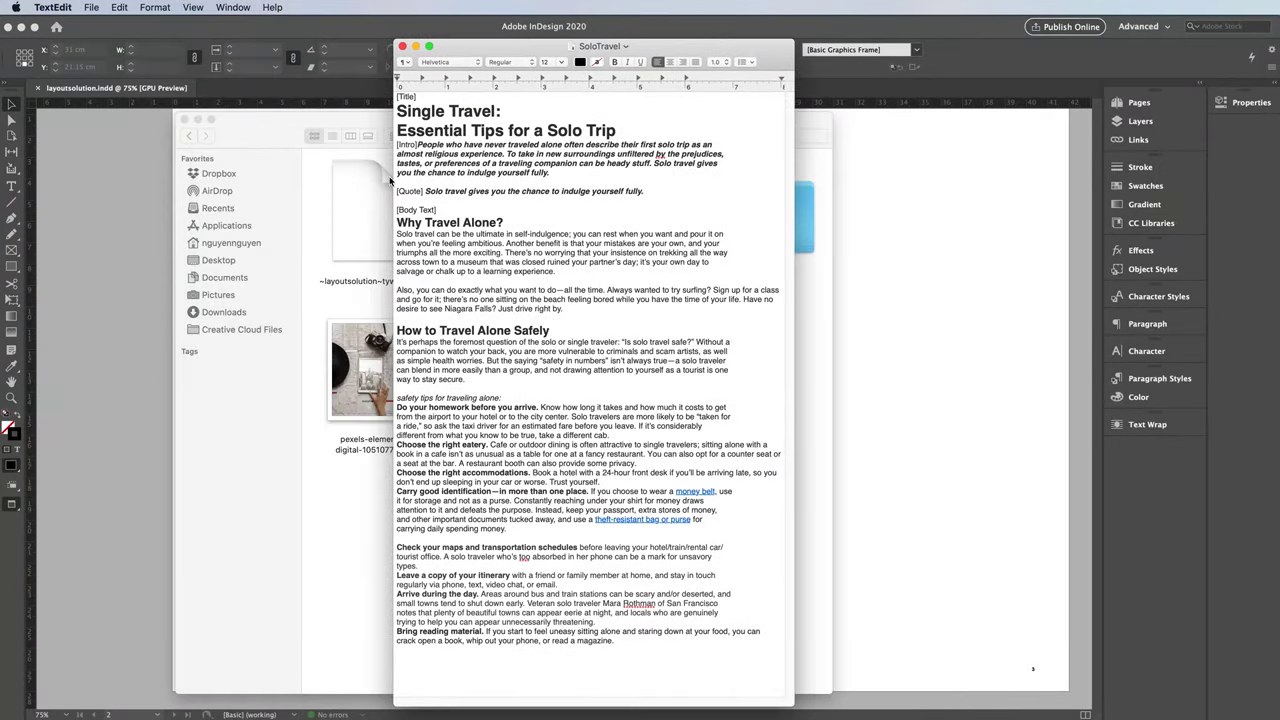
key("super+Tab")
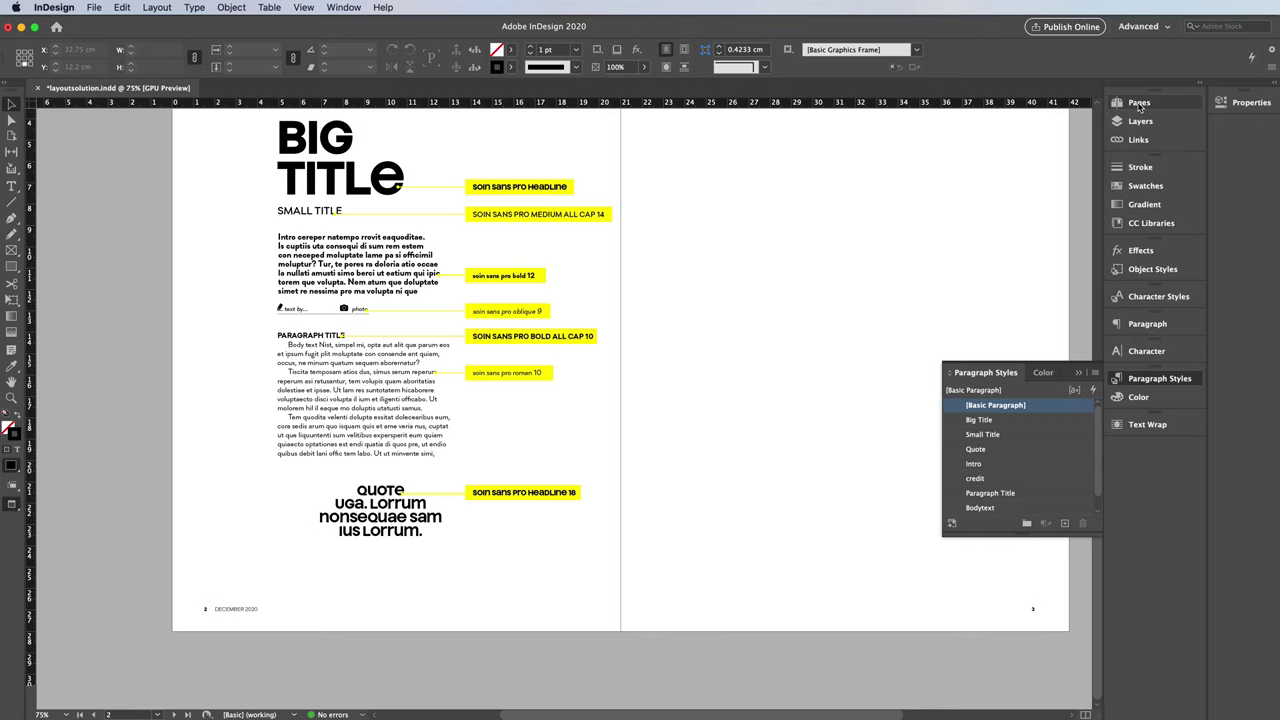
left_click(1139, 105)
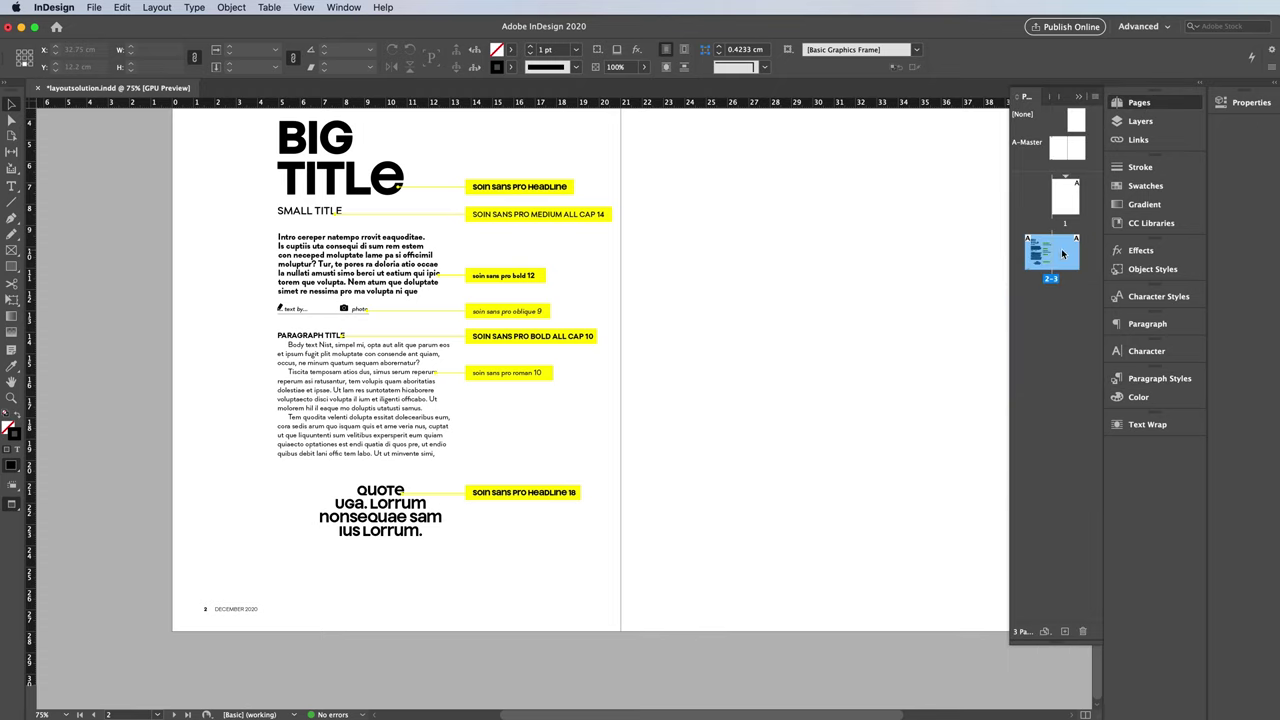
right_click(1062, 254)
left_click(1080, 259)
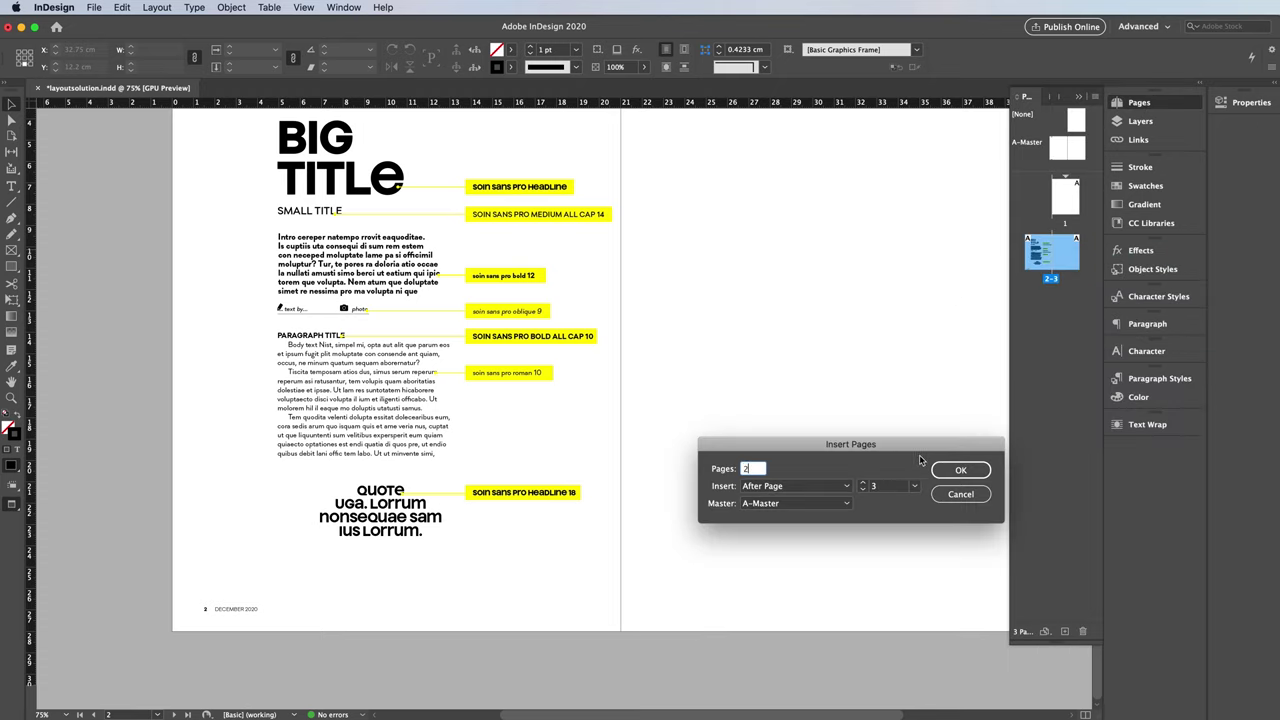
left_click(968, 472)
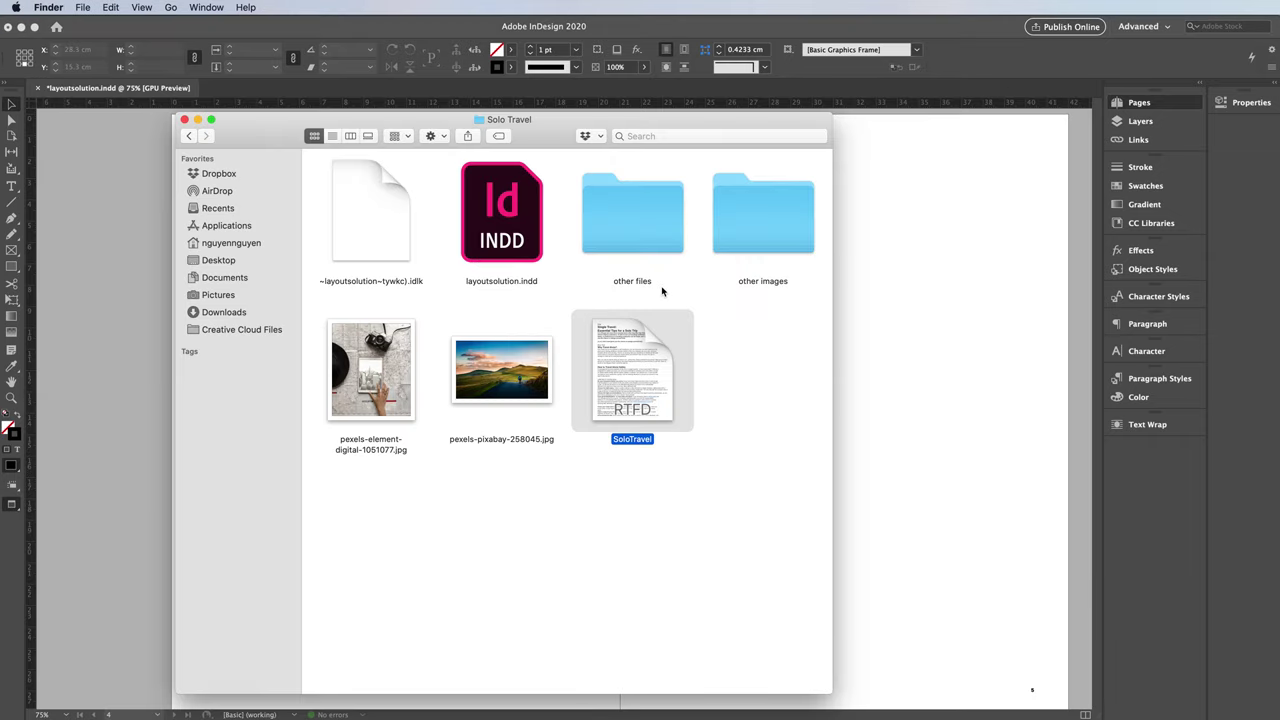
Reopen the SoloTravel document in TextEdit and copy the whole article text.
double_click(640, 380)
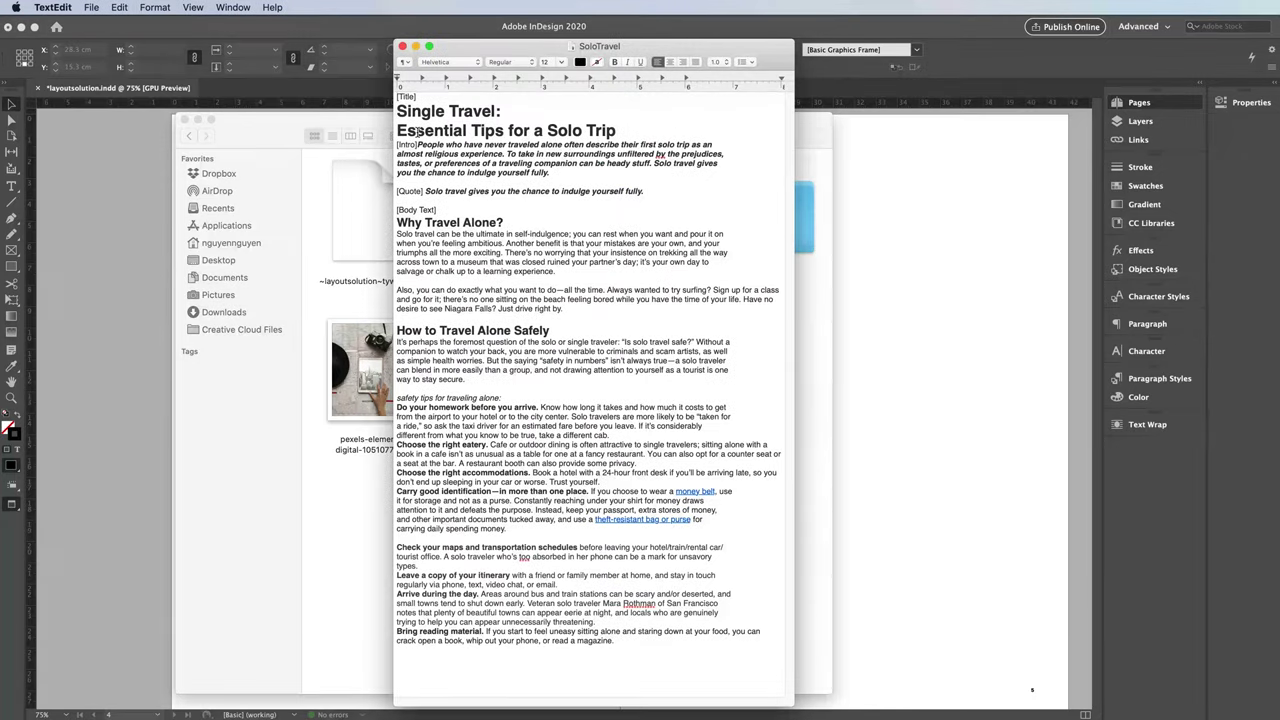
left_click_drag(398, 108, 663, 636)
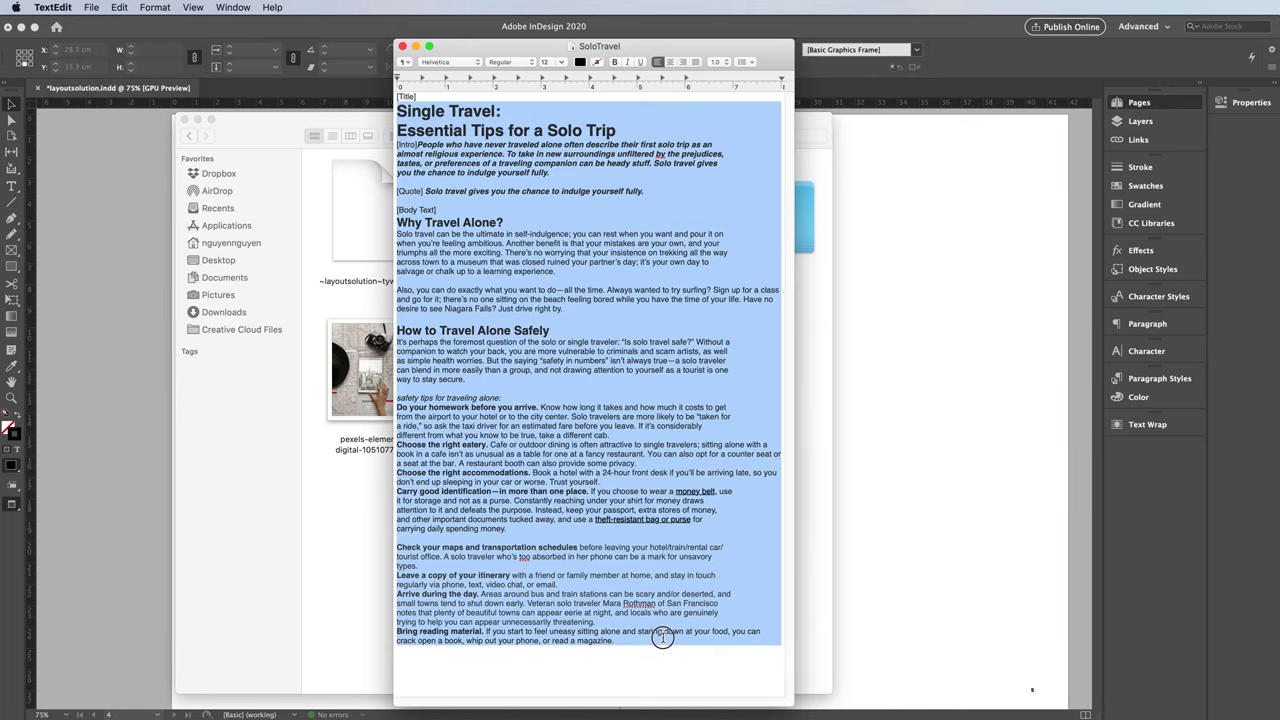
key("super+c")
Draw a tall text frame on page 4, paste the article, and select all of it.
left_click(905, 462)
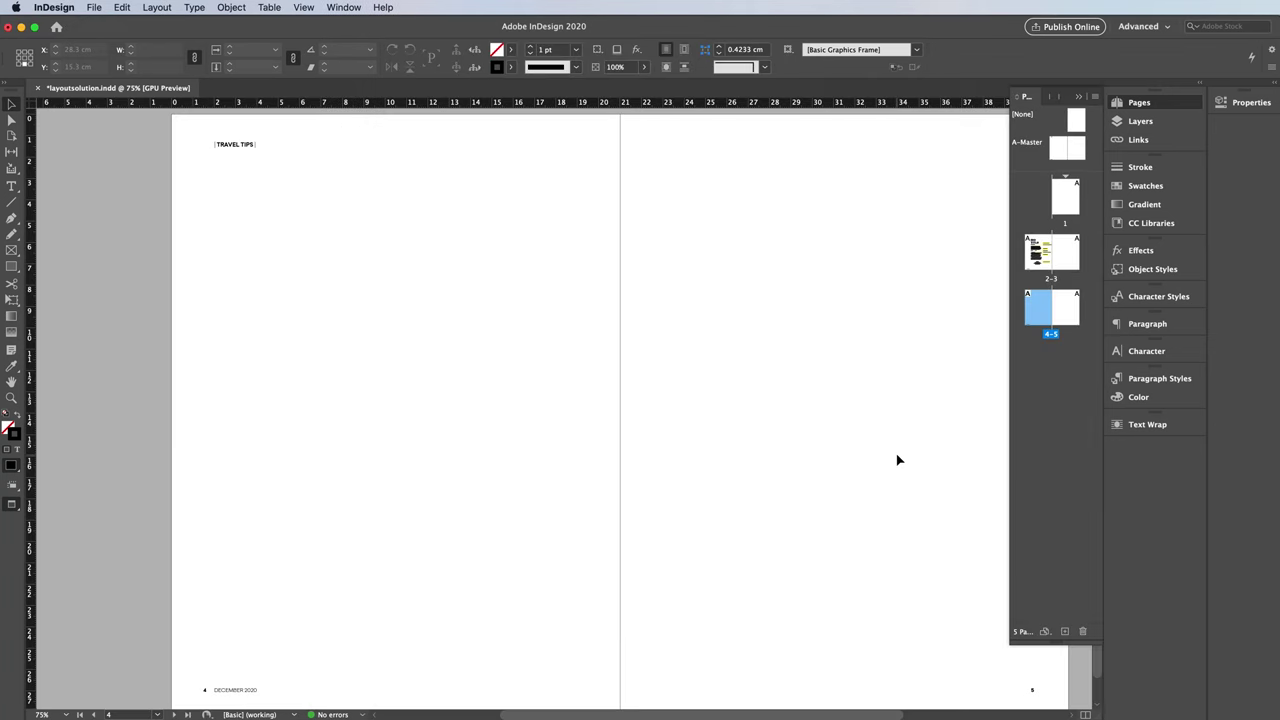
left_click(12, 187)
left_click_drag(326, 196, 529, 678)
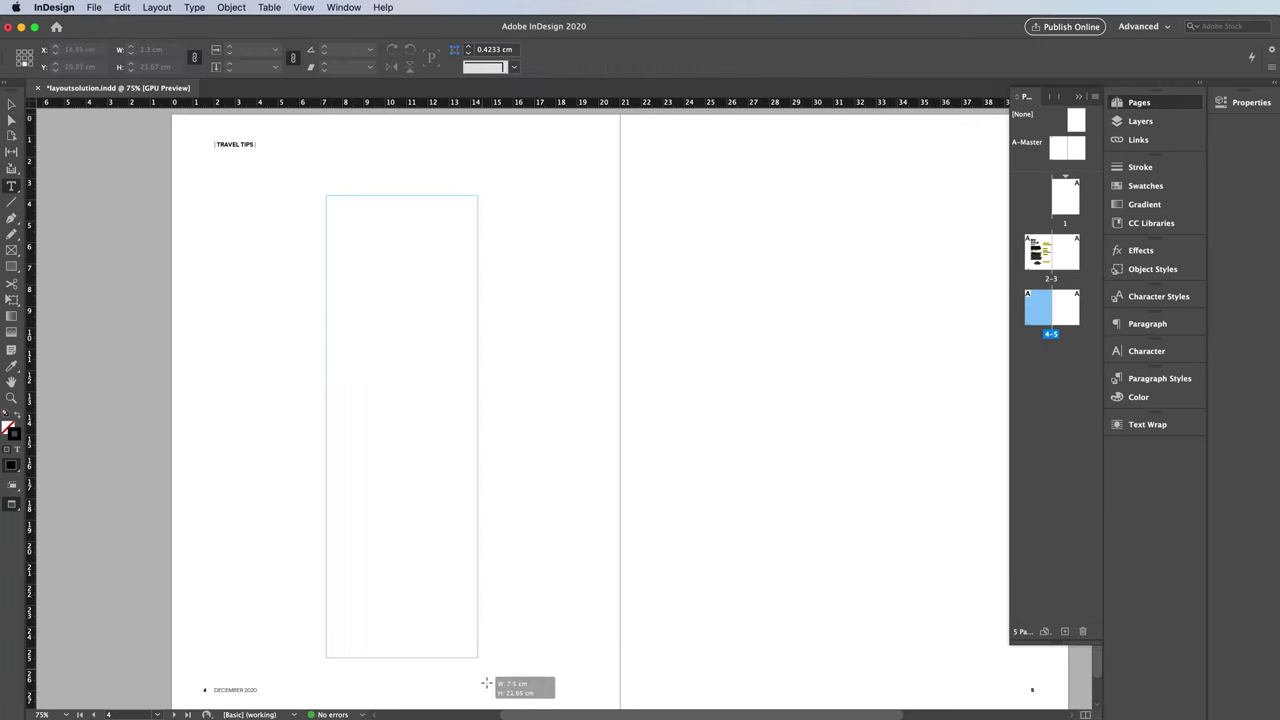
key("super+v")
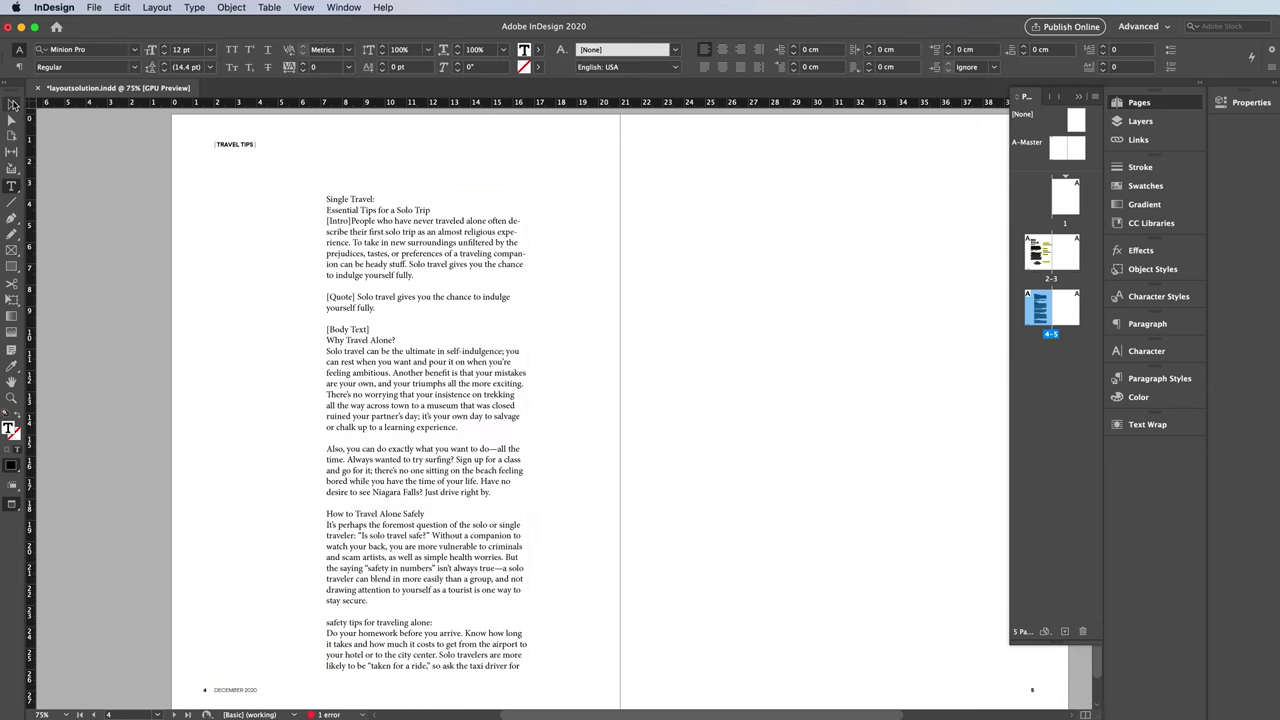
key("super+a")
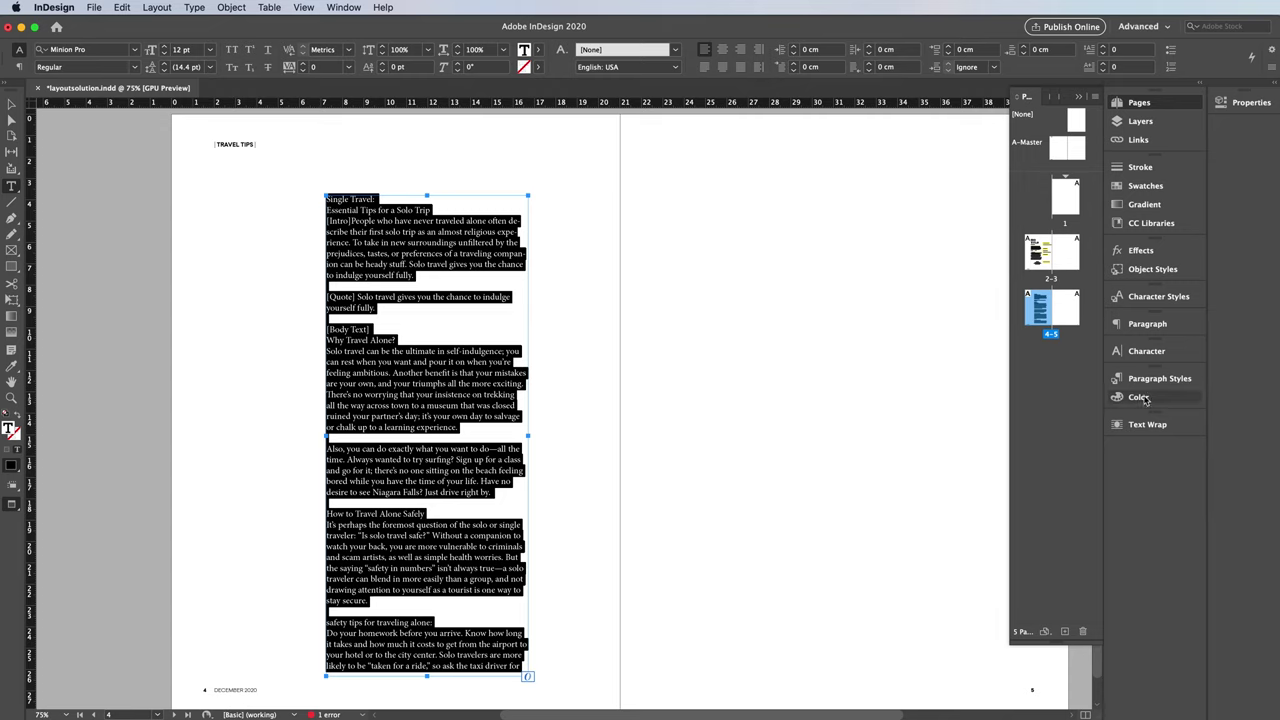
left_click(1160, 382)
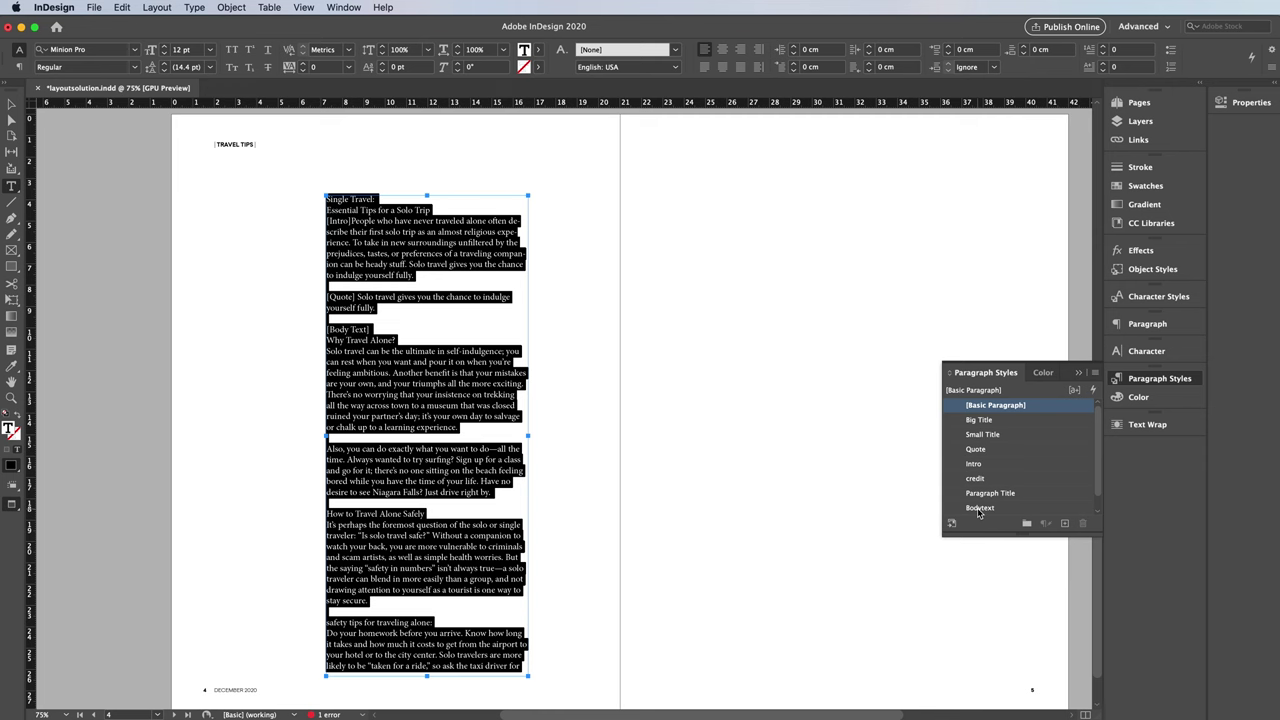
Apply Bodytext to the article and fit its frame to one column at the left margin.
left_click(979, 508)
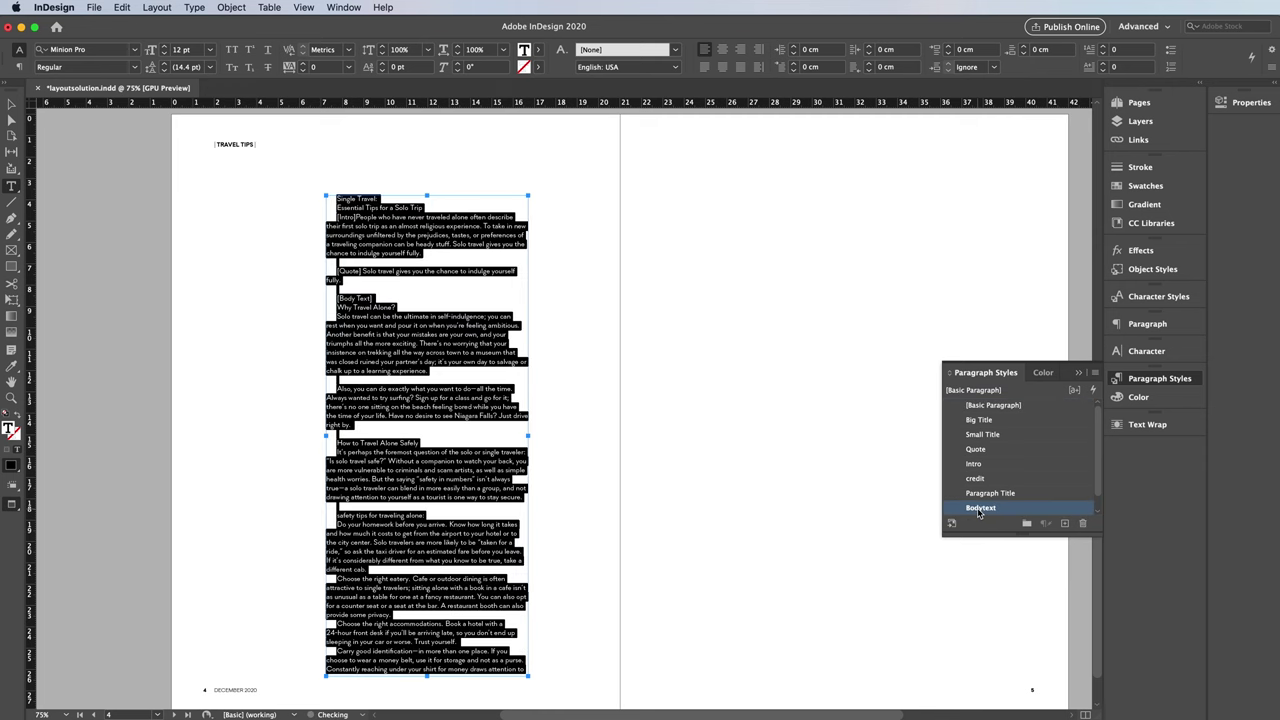
left_click(9, 108)
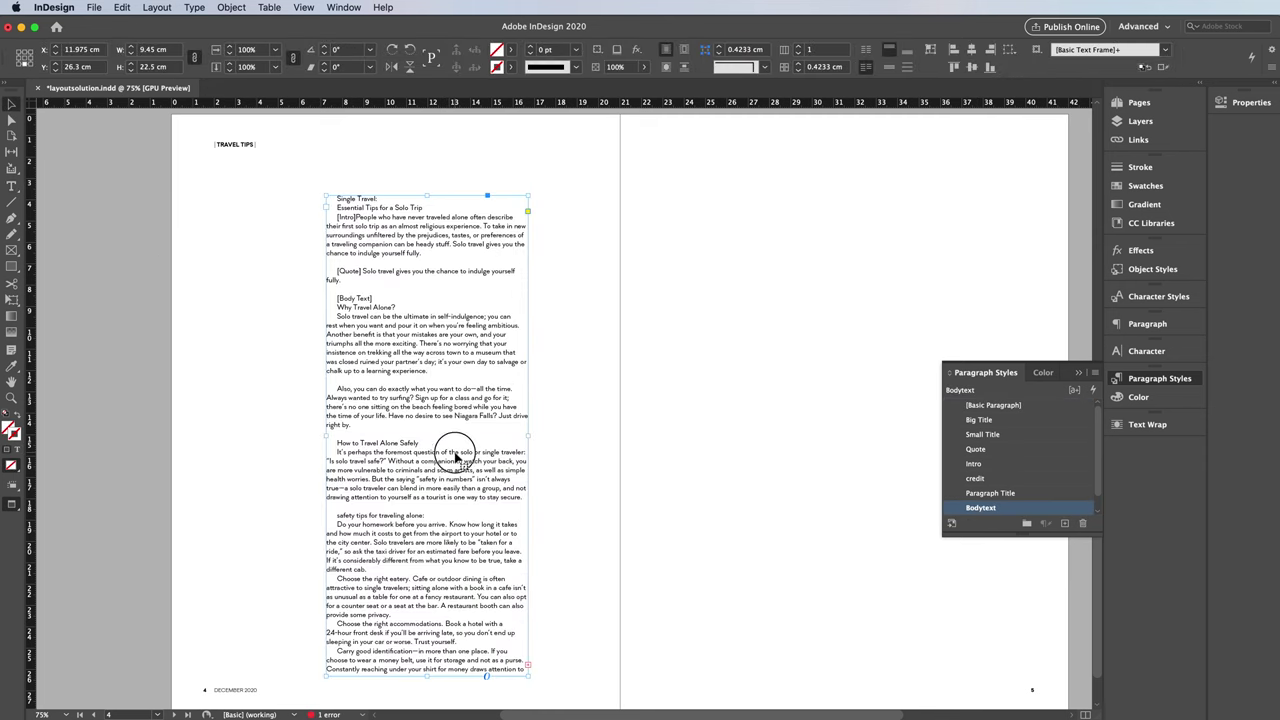
left_click_drag(456, 461, 326, 465)
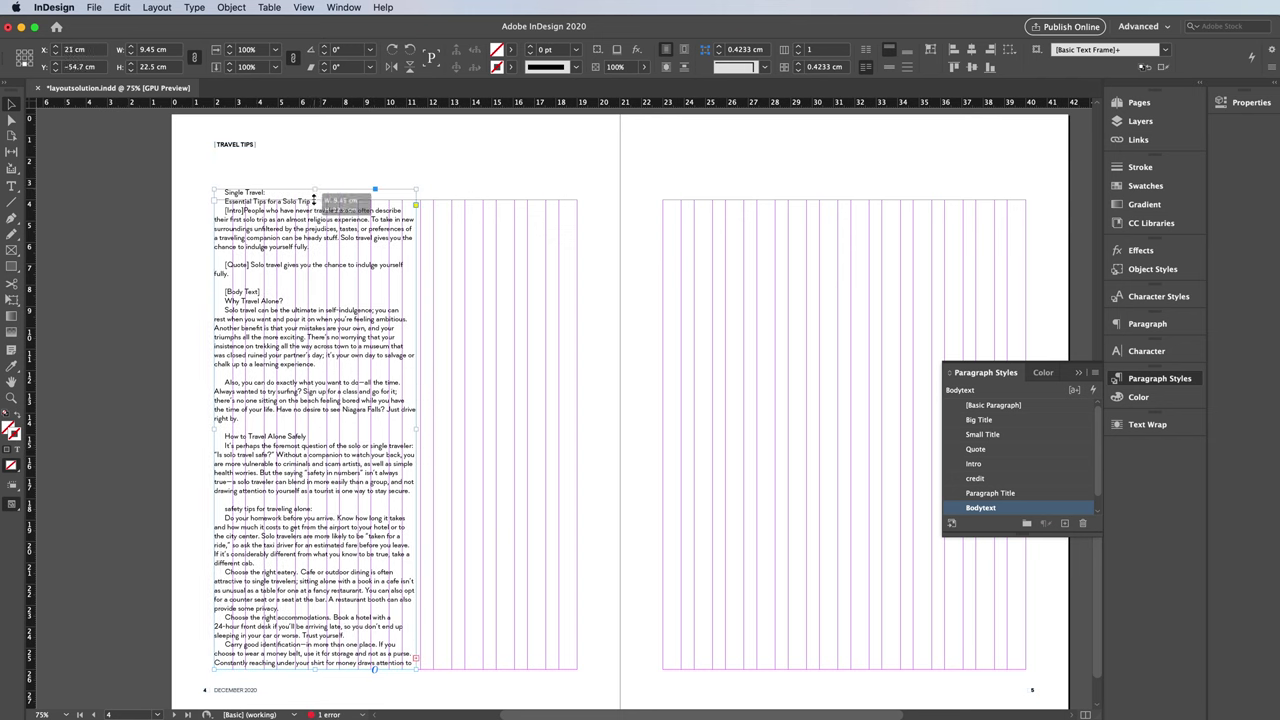
left_click_drag(313, 202, 313, 212)
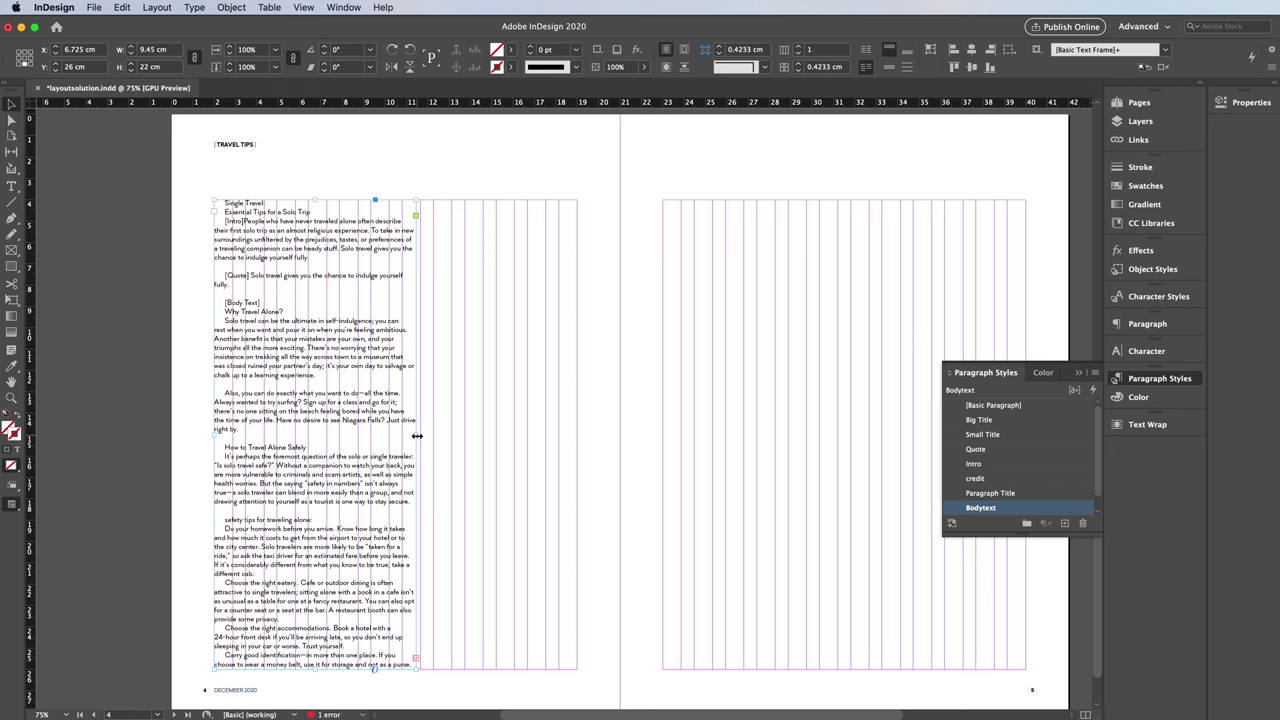
left_click_drag(415, 440, 389, 442)
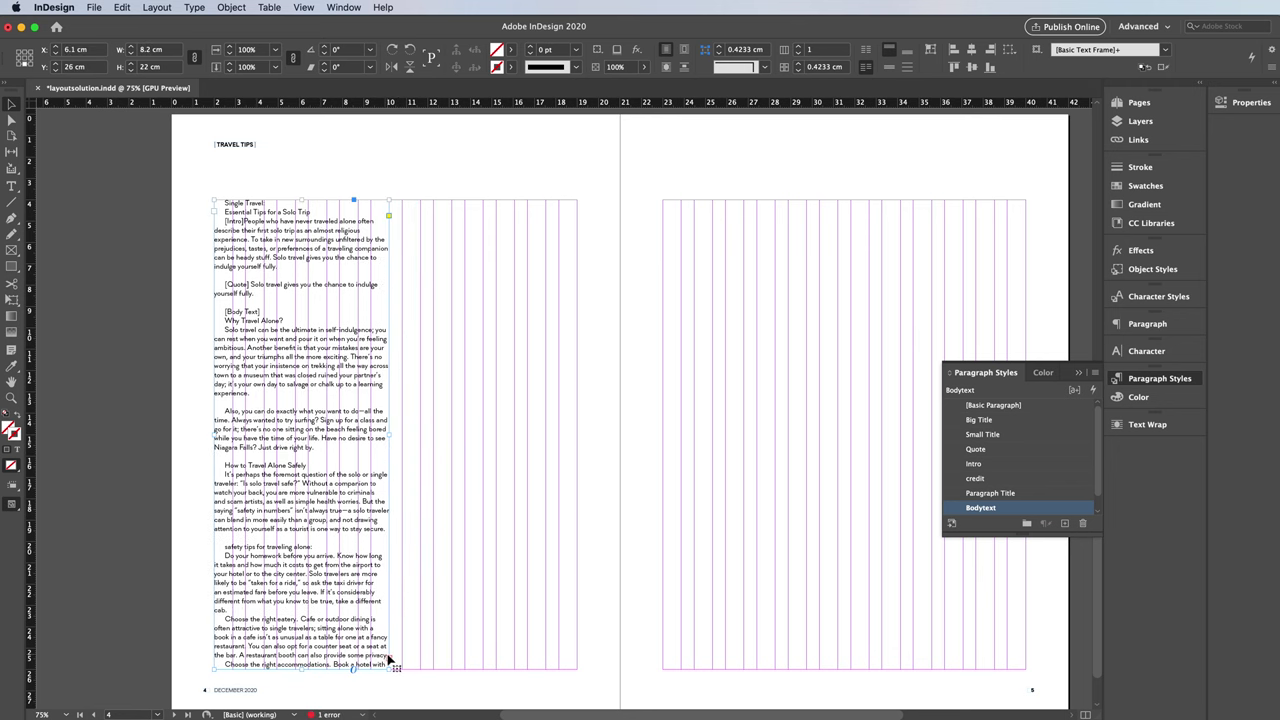
Thread the overflow into a strokeless second column and draw the cyclist photo frame on page 5.
key("f")
left_click_drag(405, 212, 503, 477)
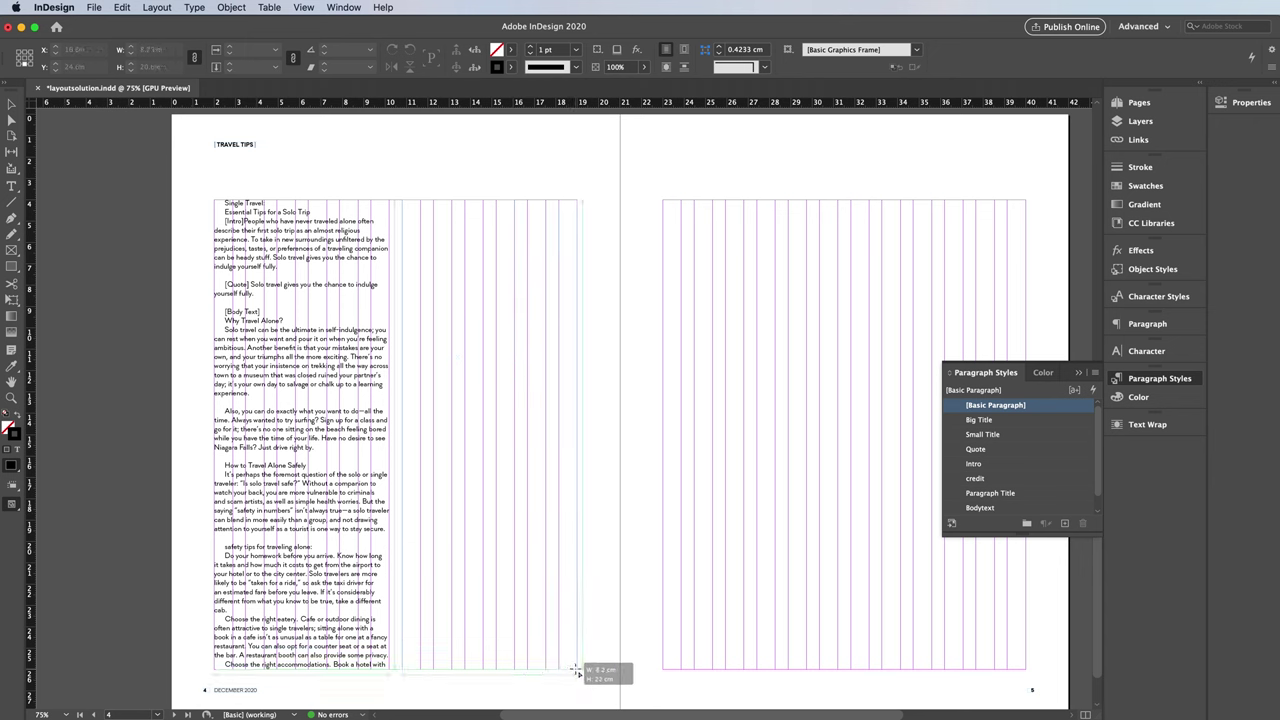
left_click_drag(503, 477, 598, 672)
key("/")
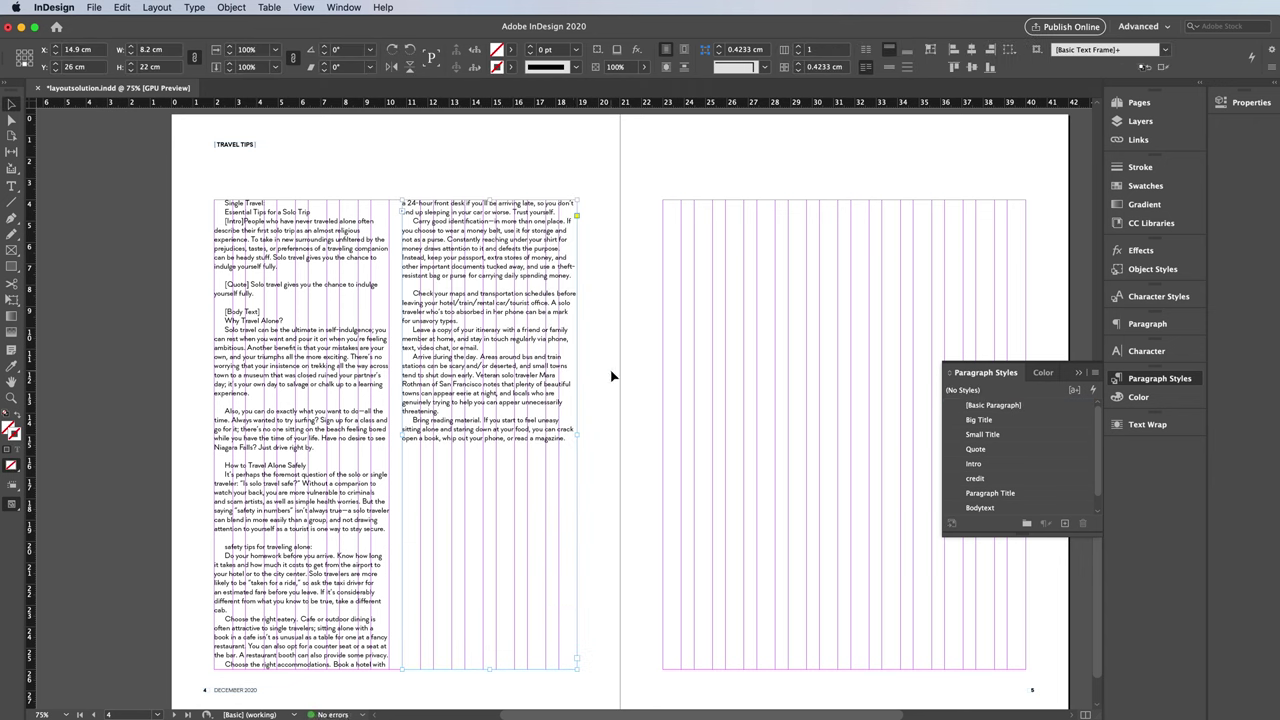
left_click(613, 376)
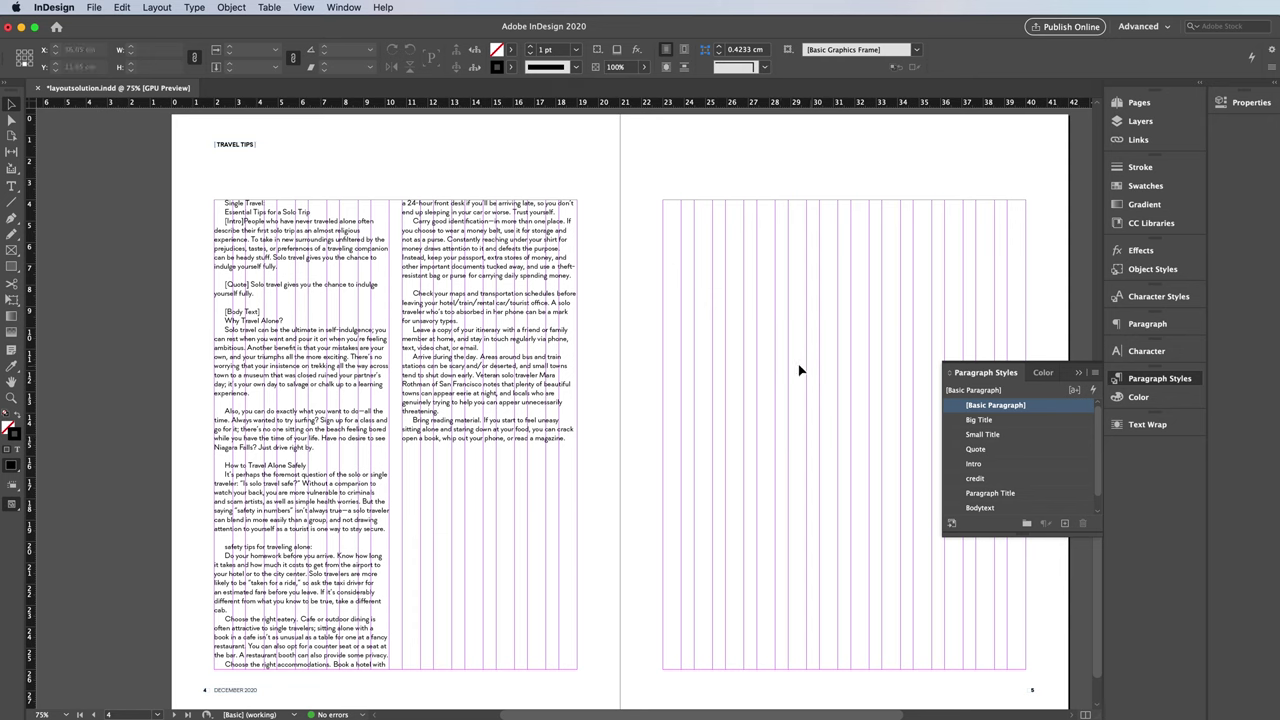
left_click(1076, 375)
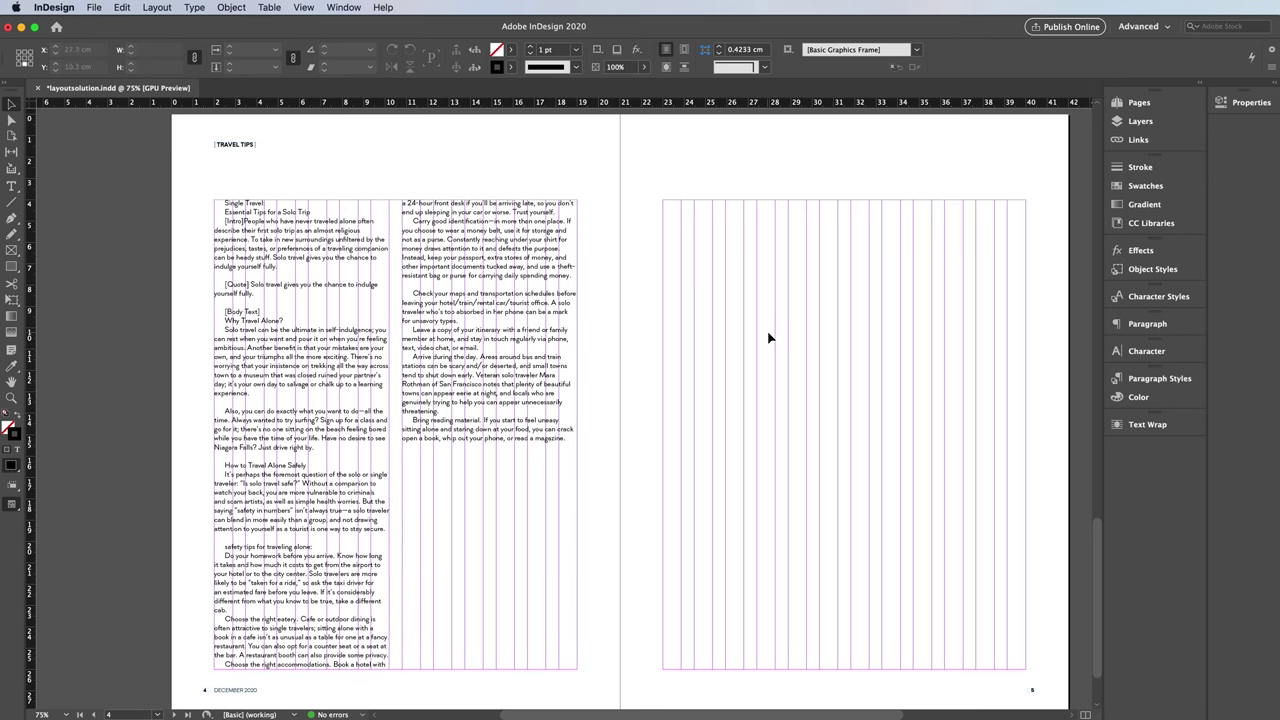
left_click_drag(590, 160, 549, 340)
Put the Single Travel title in its own frame at page 4's top left; move the subtitle aside.
key("super+minus")
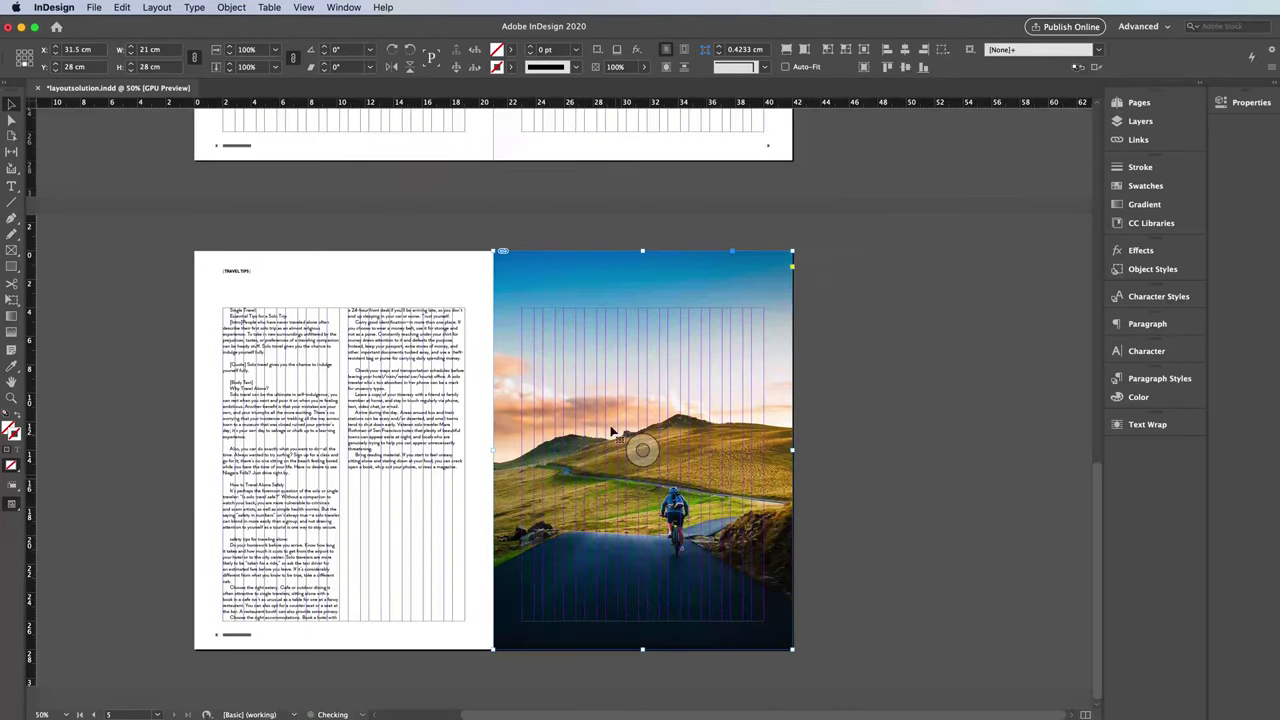
key("super+equal")
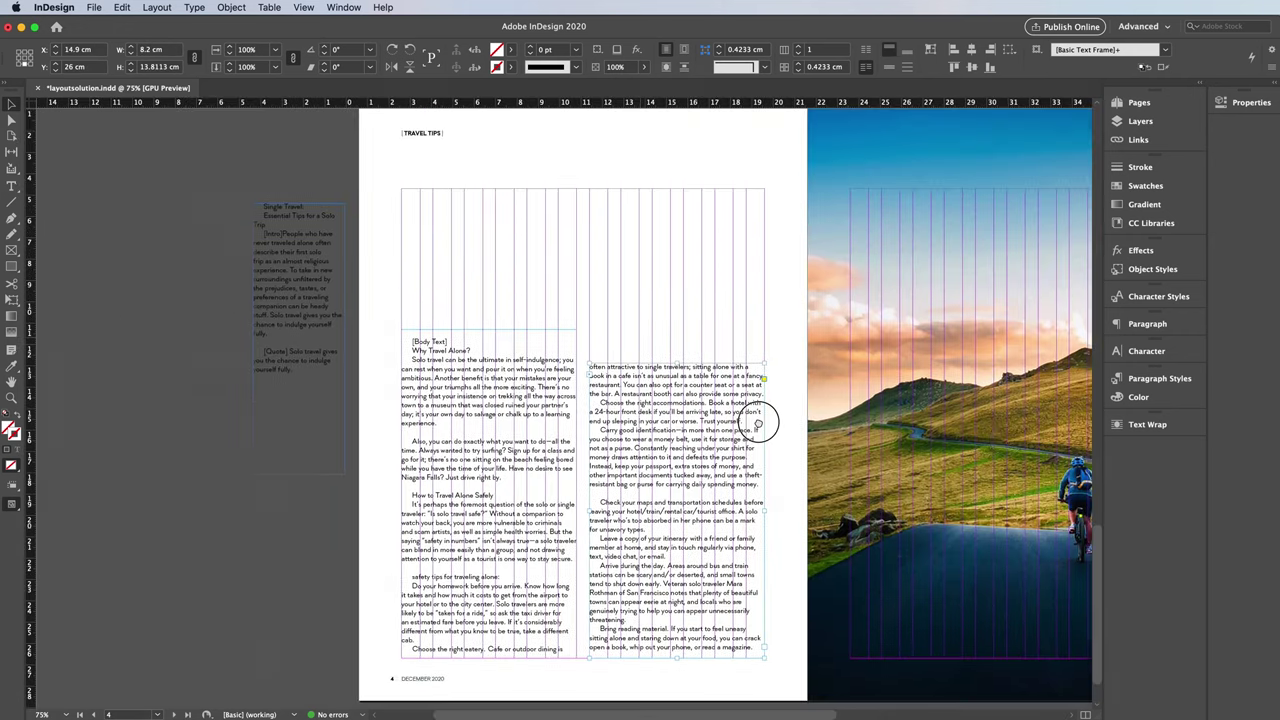
left_click_drag(190, 228, 372, 227)
left_click(1160, 378)
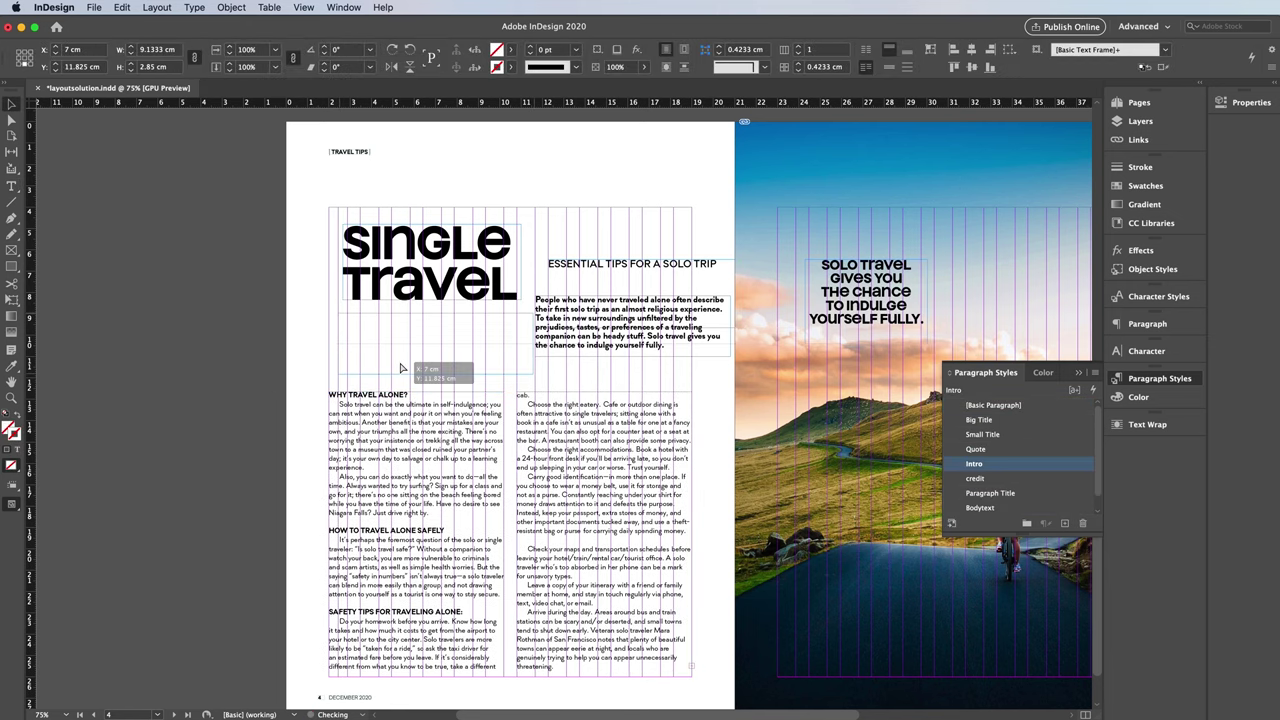
left_click_drag(443, 272, 439, 269)
left_click_drag(670, 290, 223, 339)
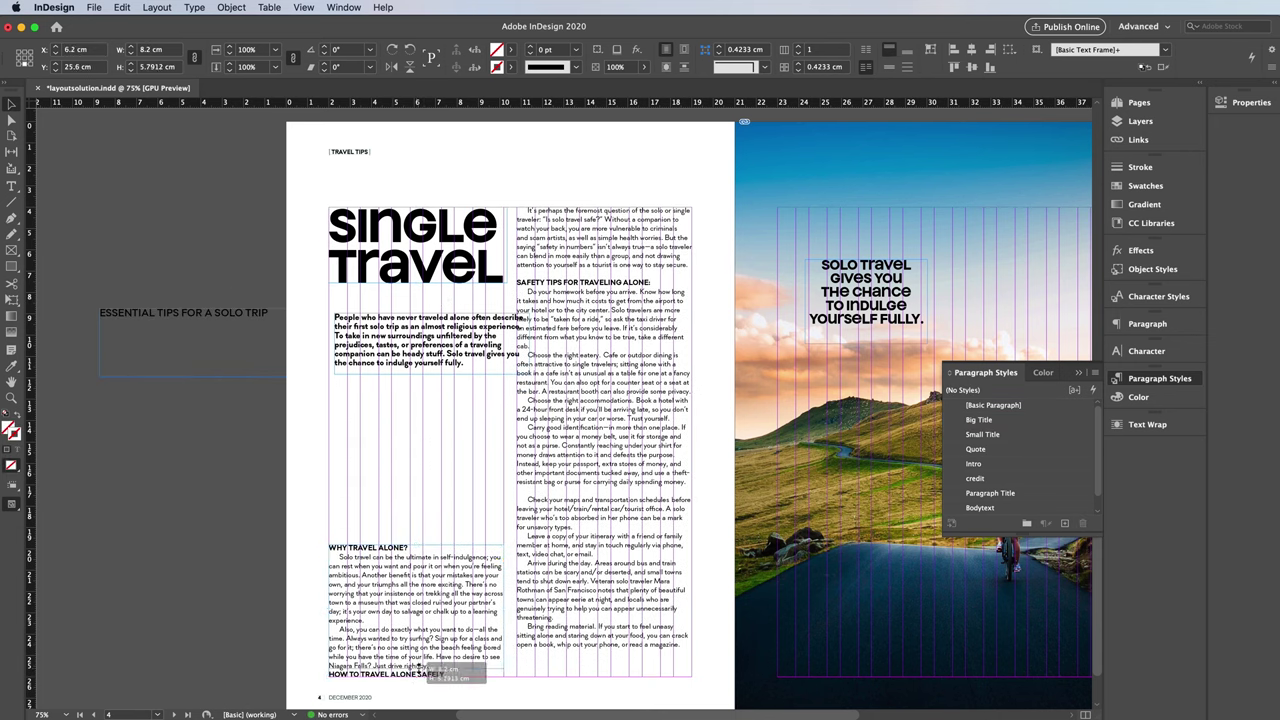
Move the intro paragraph under the subtitle and select the safety tips text.
scroll(418, 373, "up", 10)
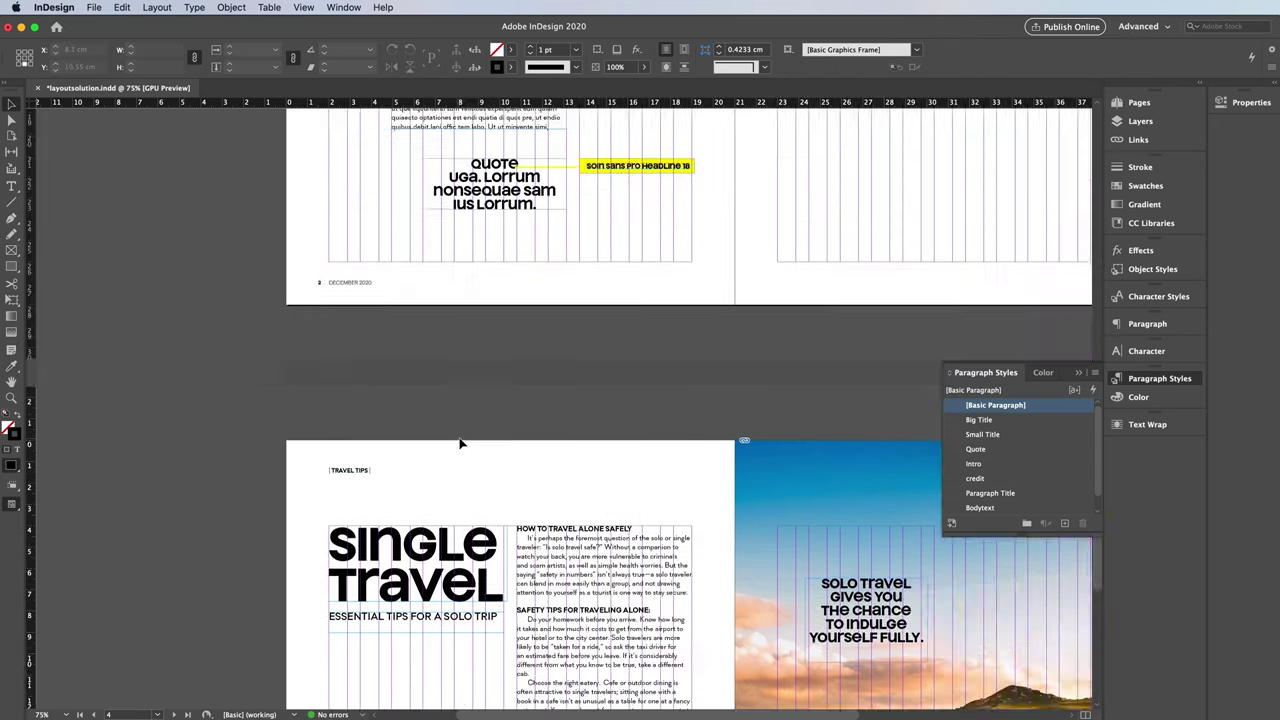
scroll(486, 440, "down", 10)
left_click(316, 370)
left_click_drag(466, 478, 490, 395)
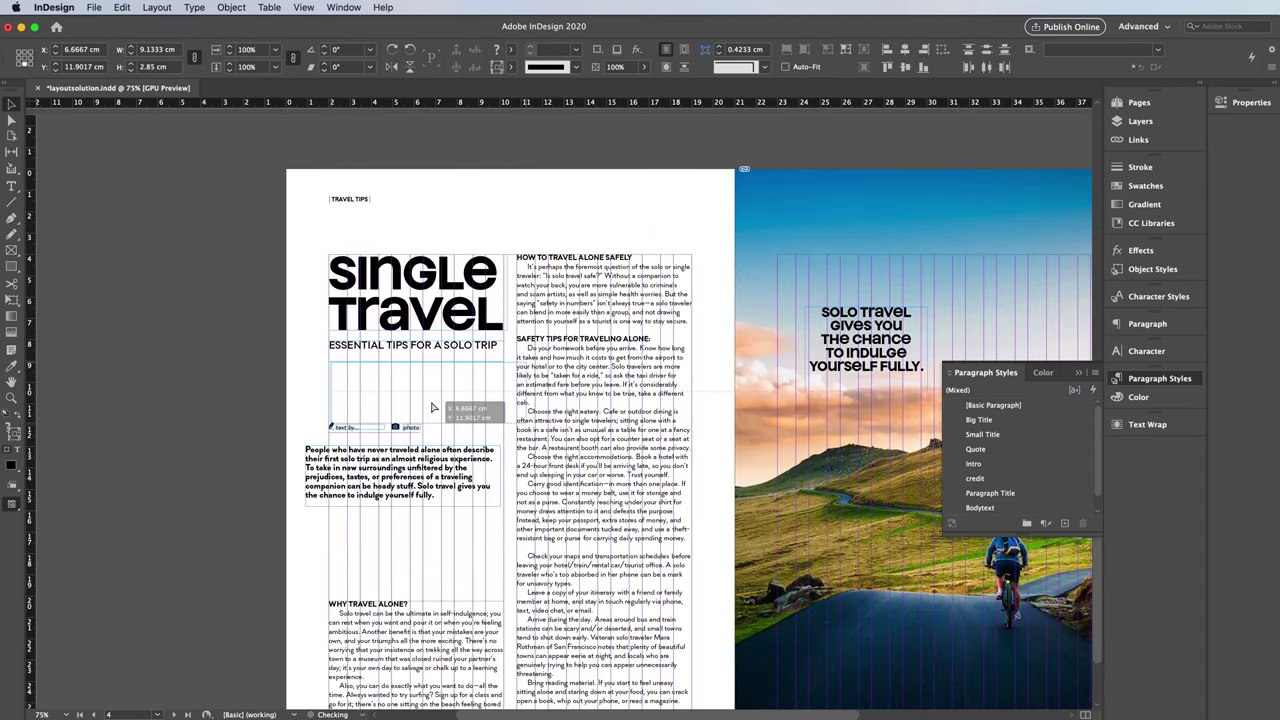
left_click(409, 489)
key("ctrl+1")
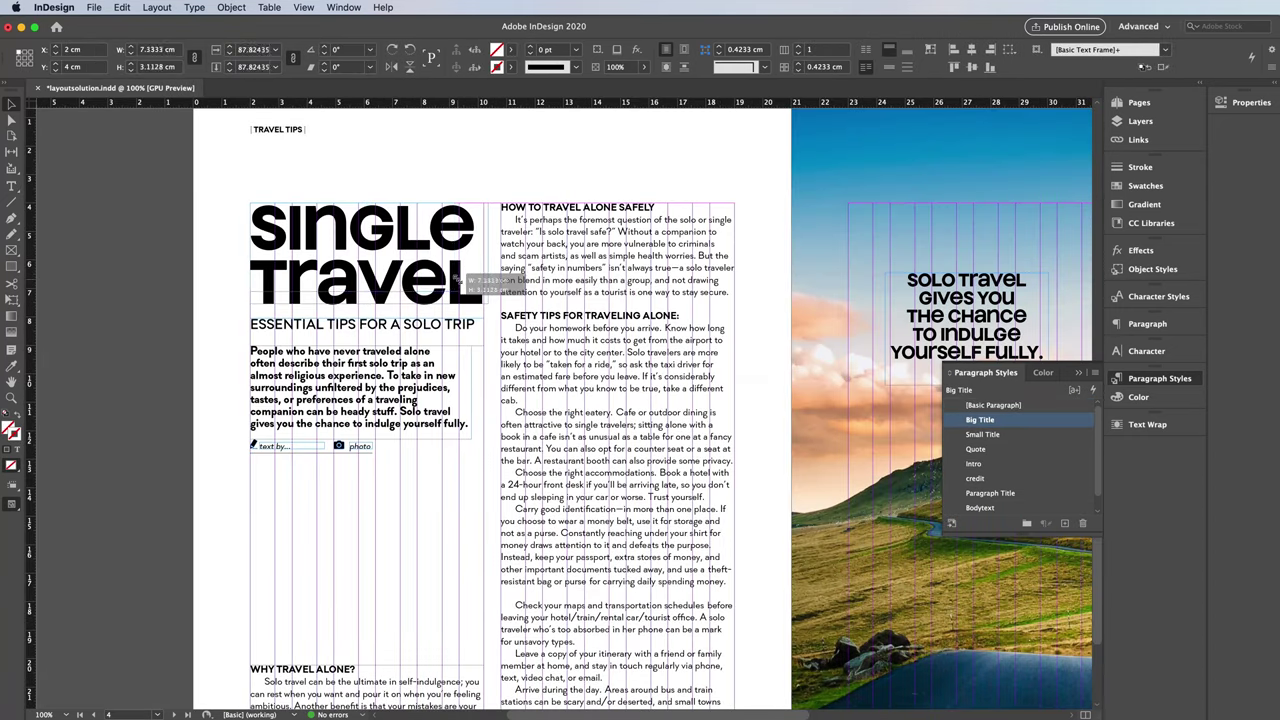
scroll(420, 548, "down", 2)
scroll(420, 548, "down", 2)
left_click_drag(252, 558, 466, 370)
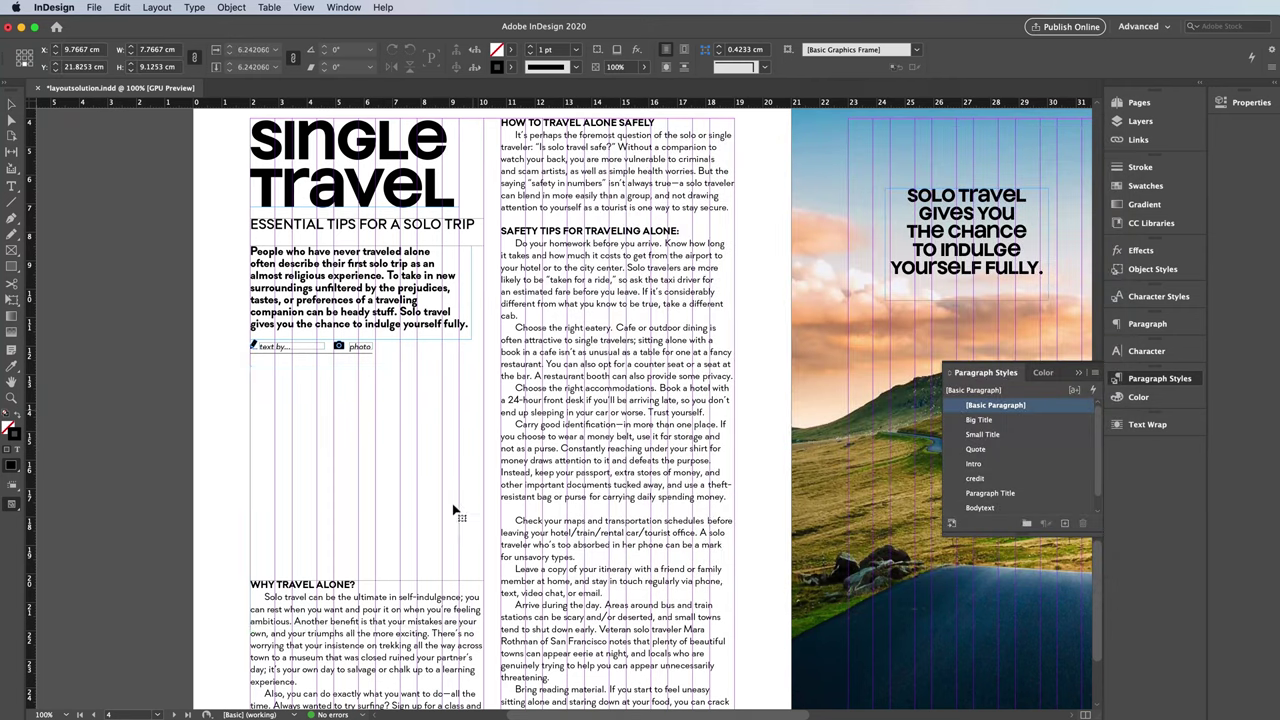
scroll(466, 368, "down", 2)
left_click_drag(501, 188, 690, 647)
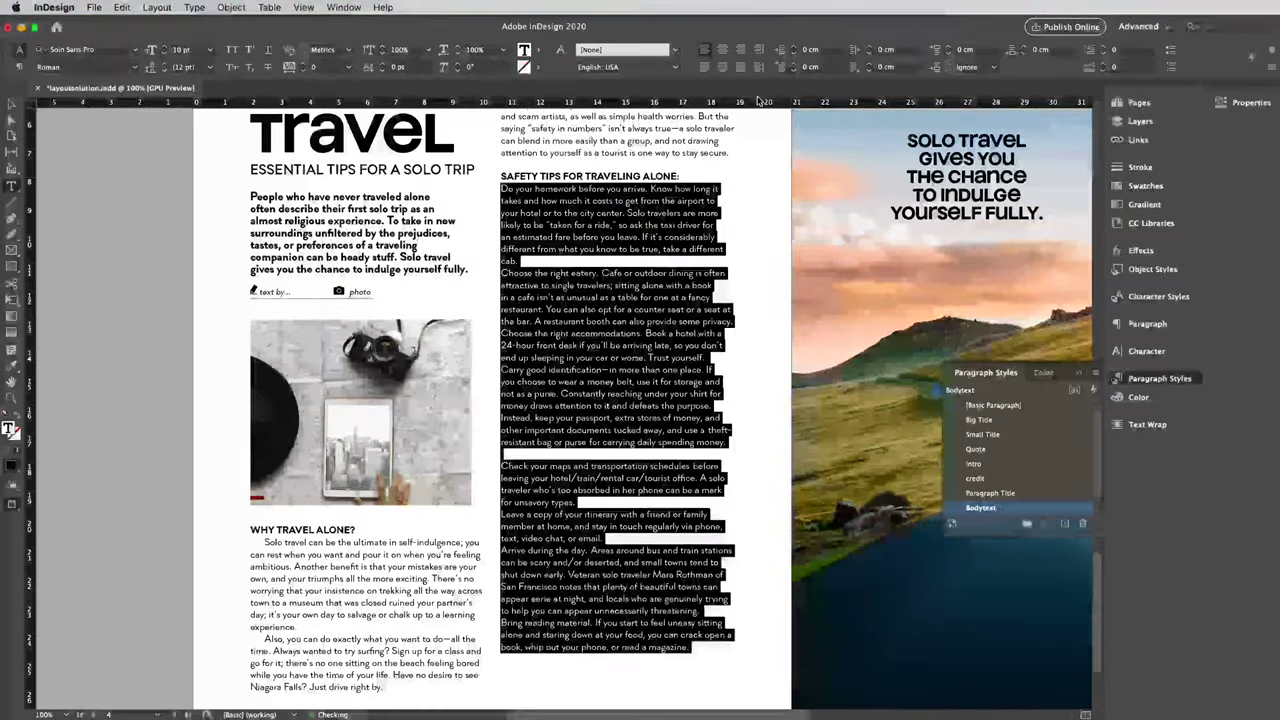
Restyle the safety tips as Bodytext and add a • bullet before each tip.
left_click(980, 507)
left_click(110, 50)
type("•")
left_click(501, 272)
type("•")
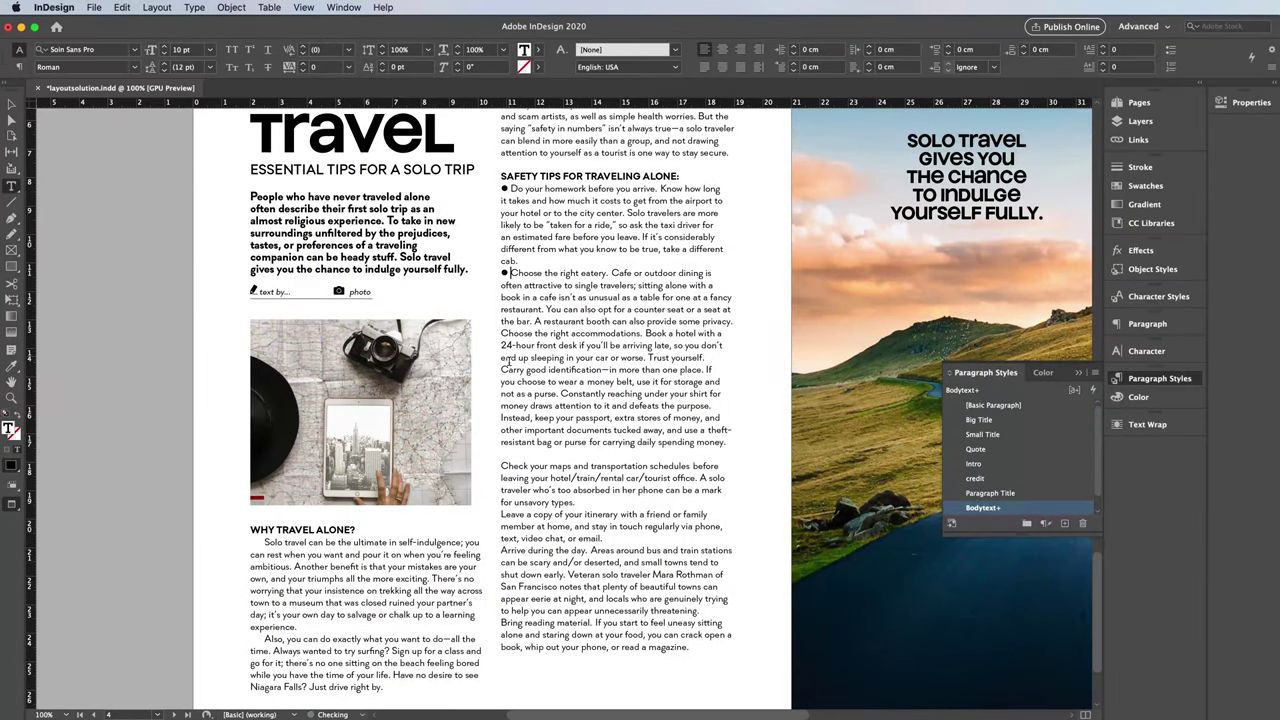
left_click(501, 369)
type("•")
left_click(501, 550)
left_click(502, 634)
type("•")
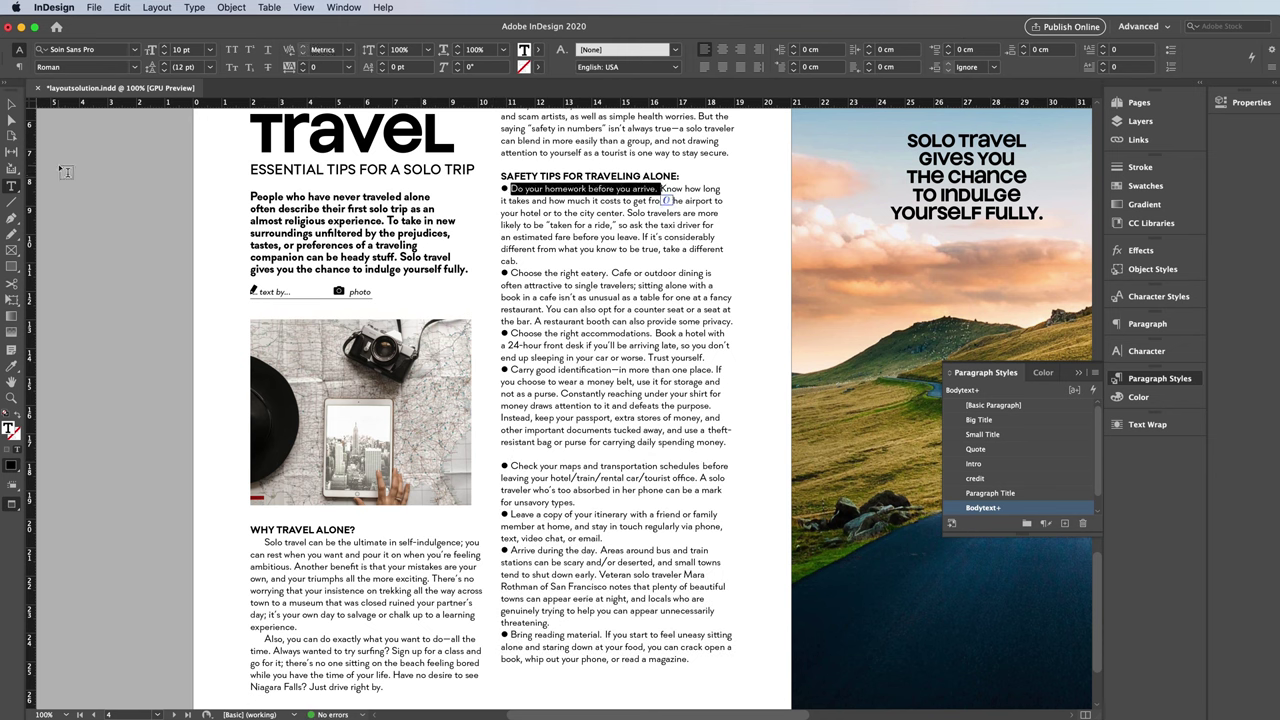
Bold every tip's lead-in, from Choose the right eatery to Bring reading material.
left_click(137, 67)
left_click(80, 100)
key("i")
left_click_drag(511, 272, 608, 272)
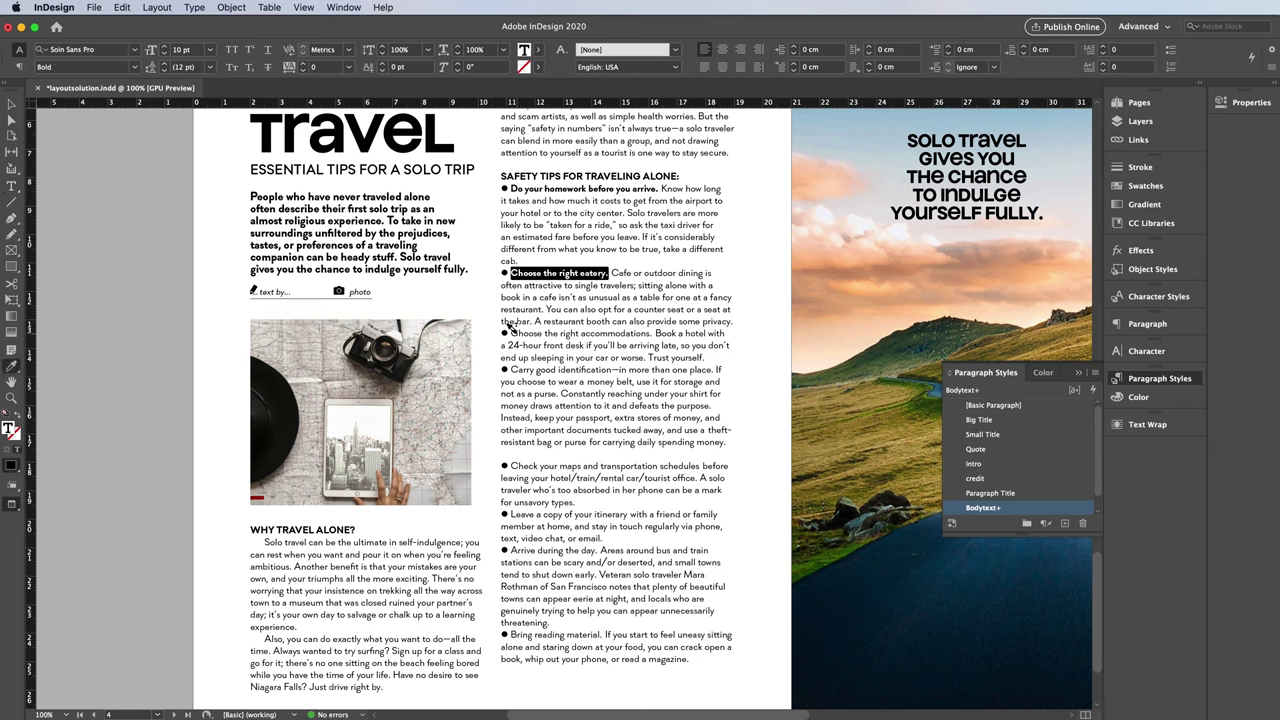
left_click_drag(511, 333, 622, 333)
left_click_drag(511, 369, 612, 369)
left_click_drag(511, 465, 698, 465)
left_click_drag(511, 514, 628, 514)
left_click_drag(511, 550, 598, 550)
left_click_drag(511, 634, 602, 634)
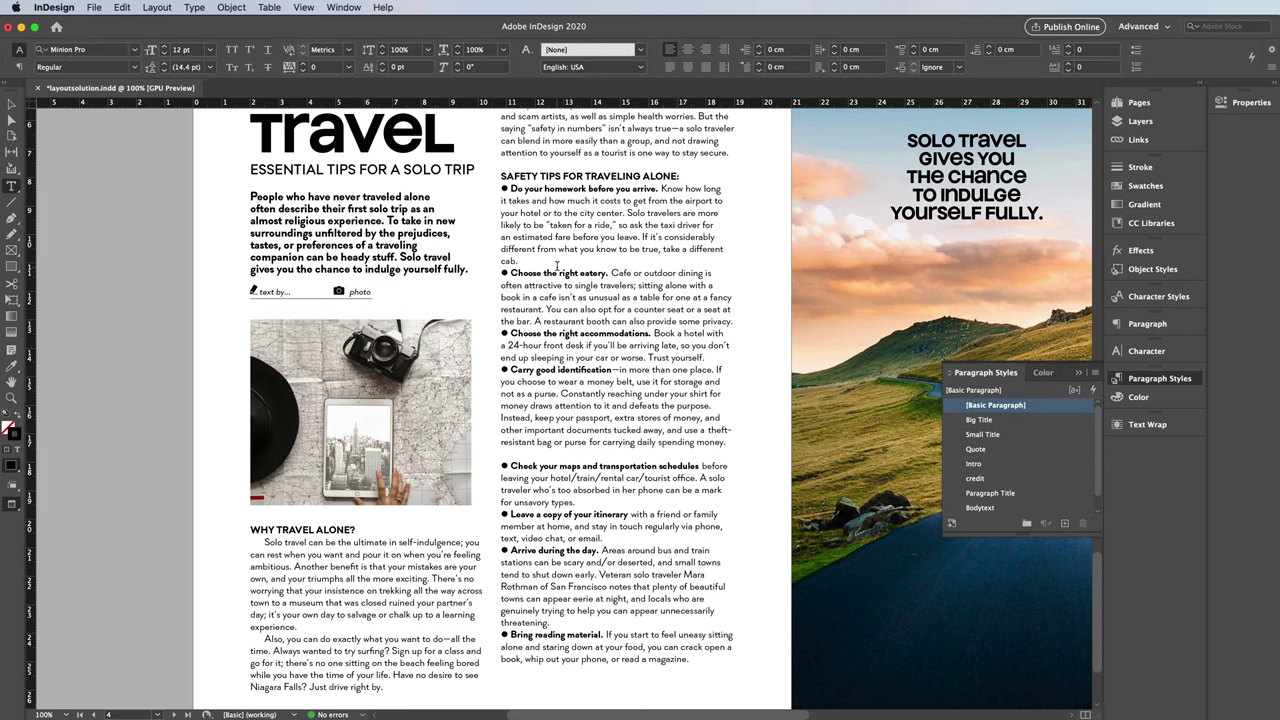
Add space before each tip paragraph.
triple_click(557, 266)
left_click(980, 507)
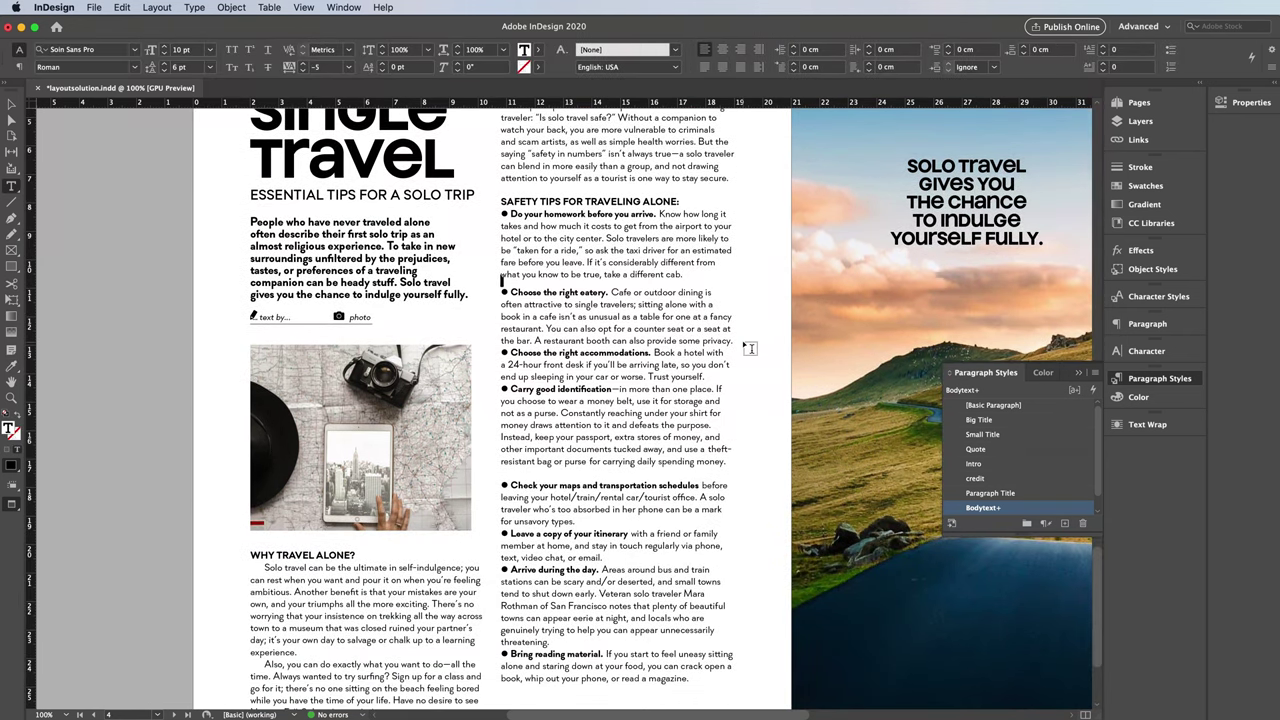
left_click(540, 352)
left_click(540, 388)
left_click(540, 485)
left_click(540, 533)
left_click(540, 569)
left_click(540, 654)
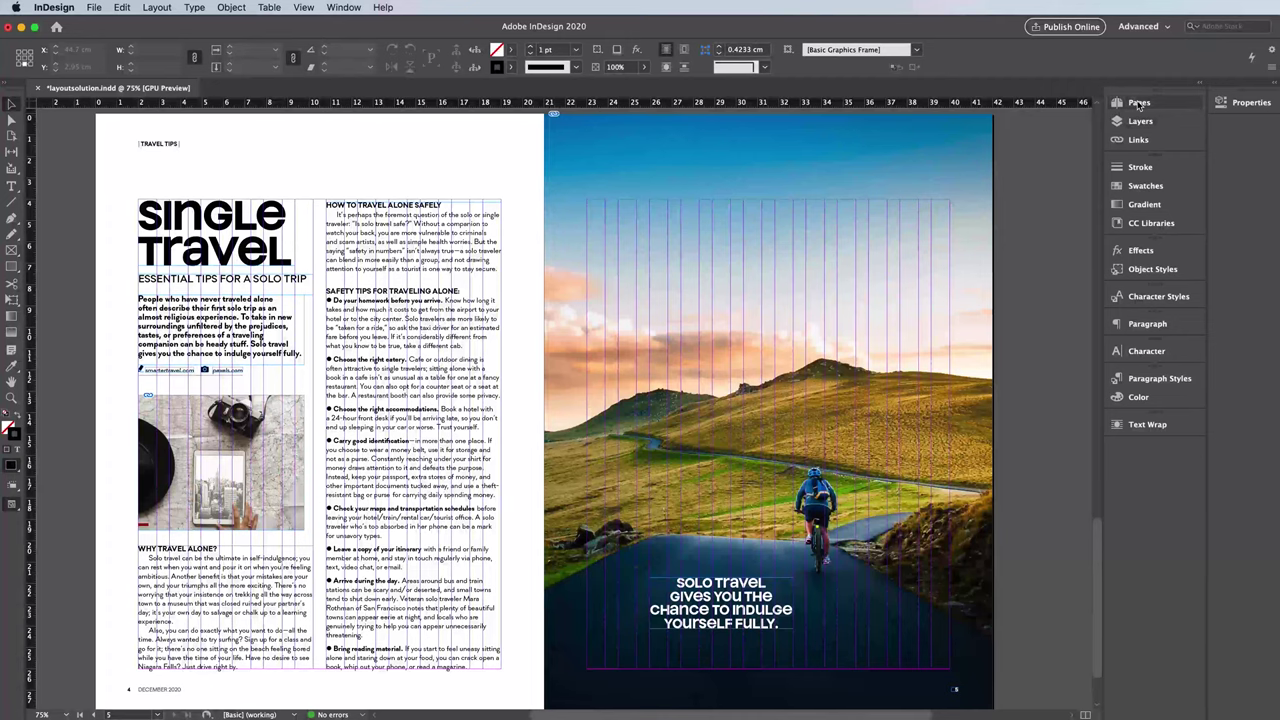
Insert a blank 6–7 spread after the 4–5 spread.
left_click(1138, 104)
right_click(1075, 311)
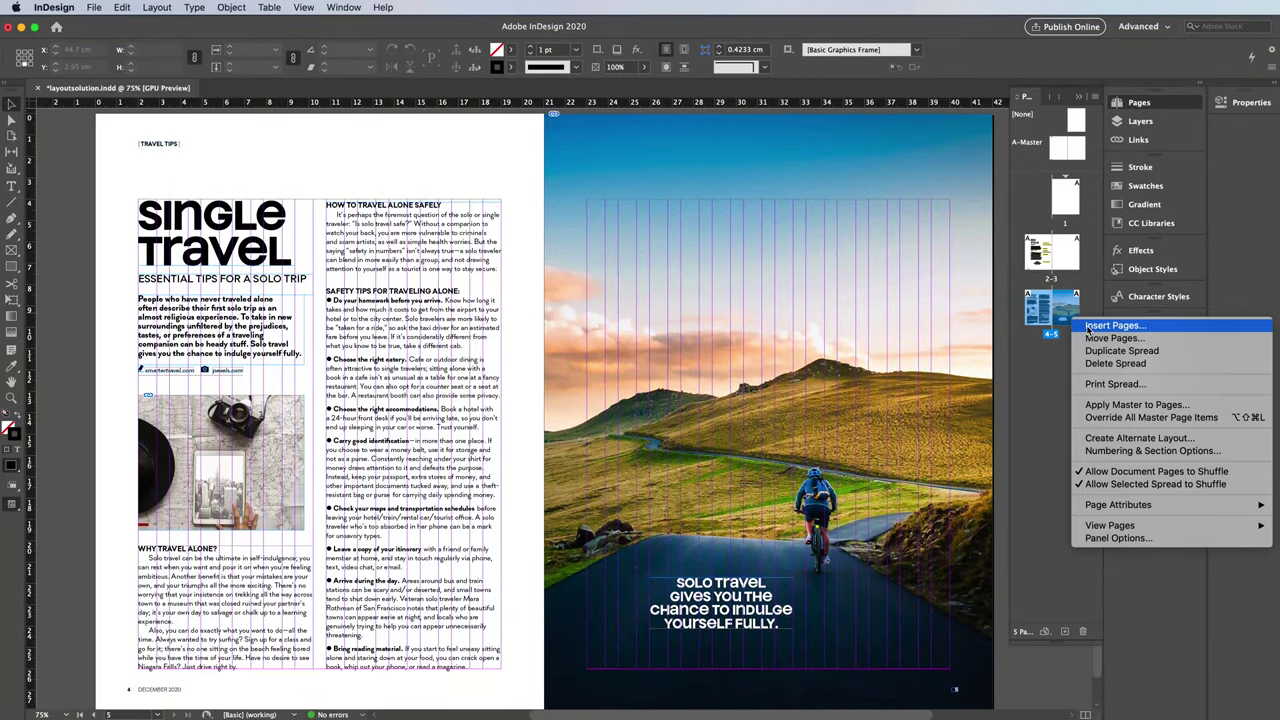
left_click(1088, 325)
left_click(957, 470)
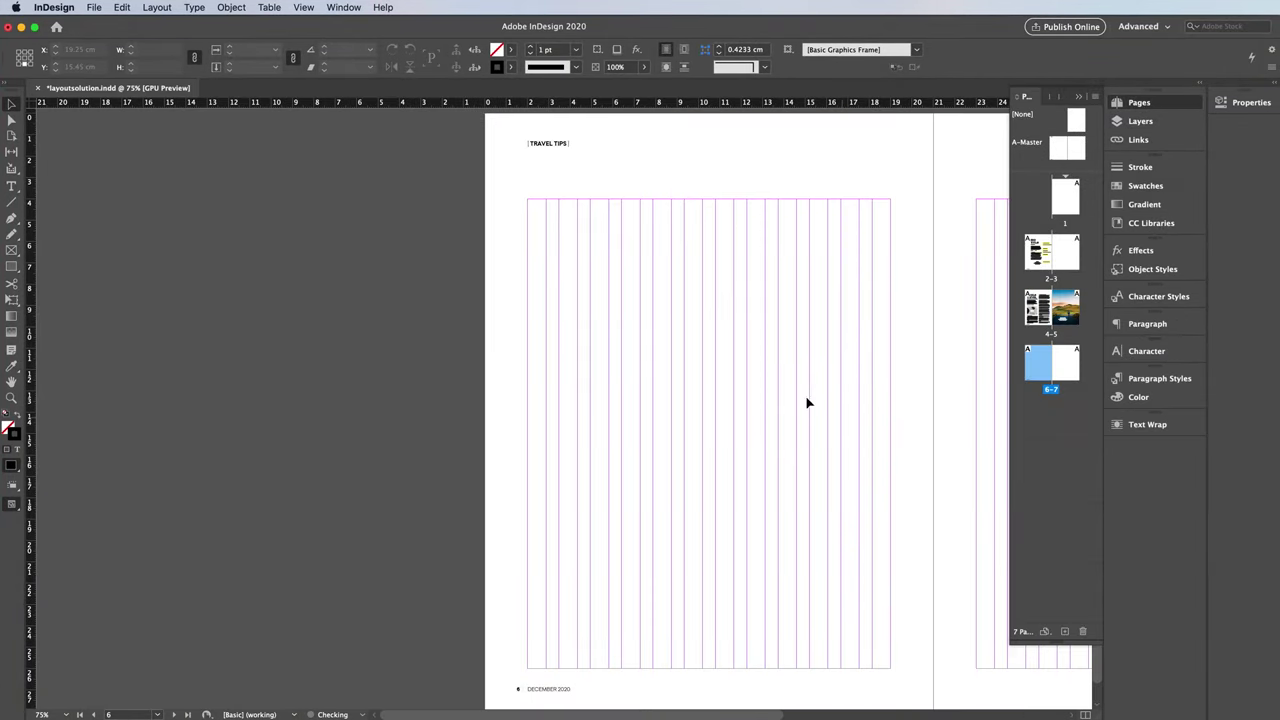
scroll(871, 463, "up", 3)
scroll(871, 463, "up", 6)
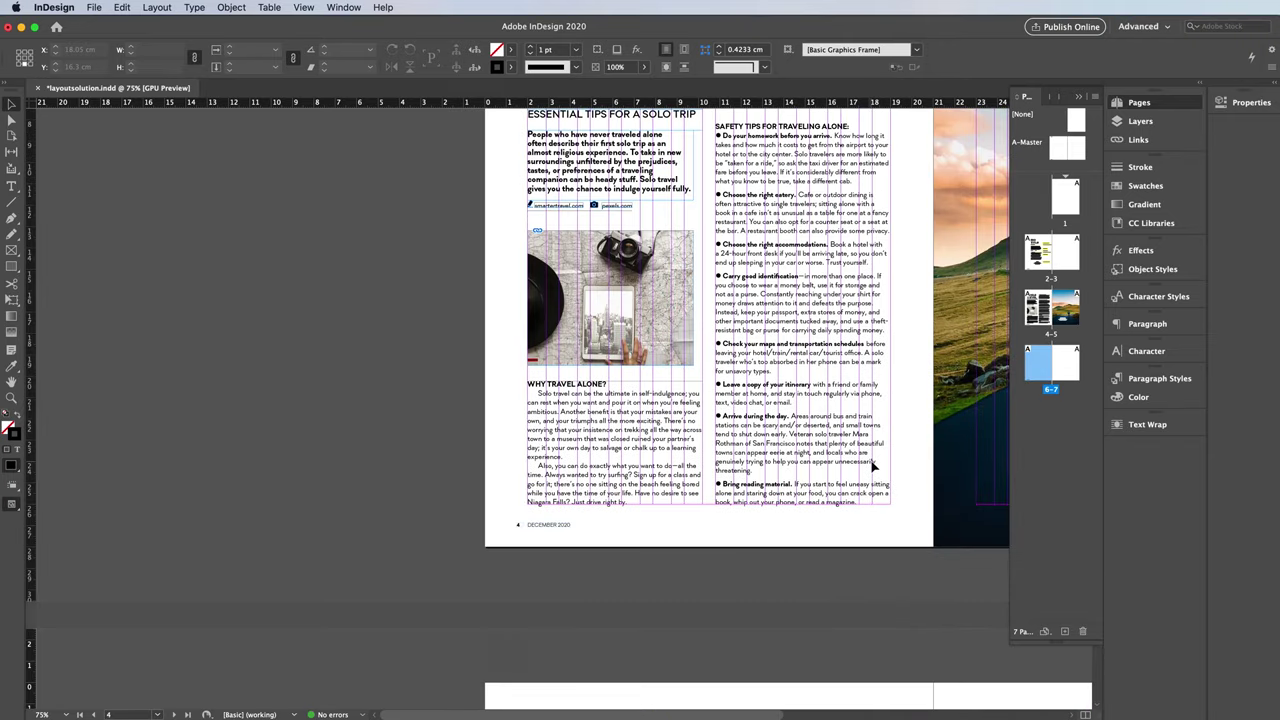
Select every frame on the 4–5 spread for copying.
scroll(871, 463, "up", 1)
left_click(729, 451)
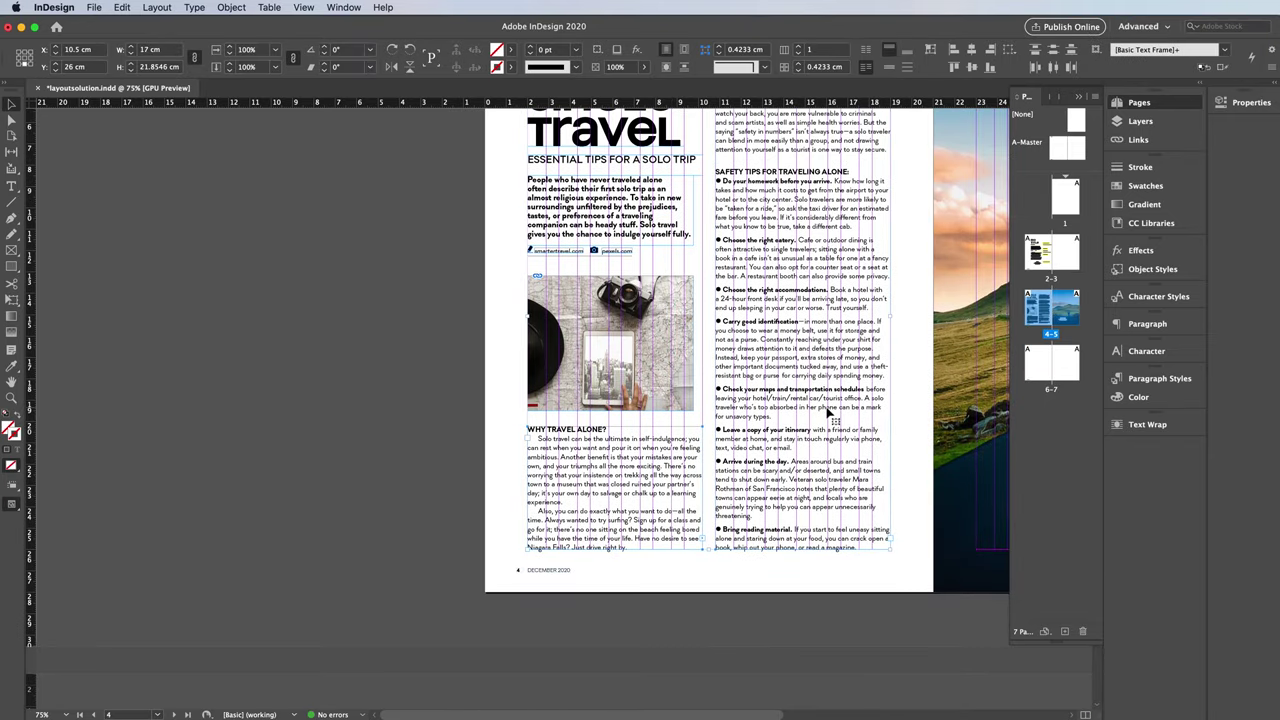
scroll(828, 412, "up", 3)
left_click(915, 458)
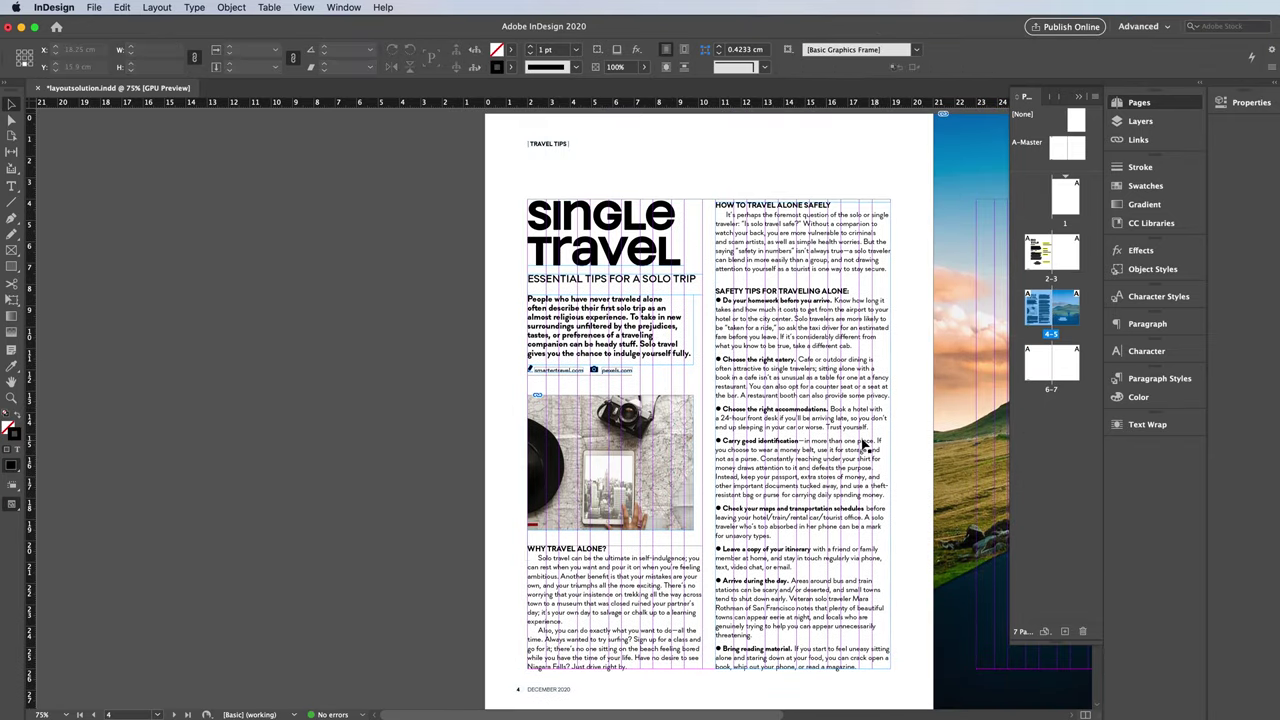
left_click_drag(927, 477, 597, 487)
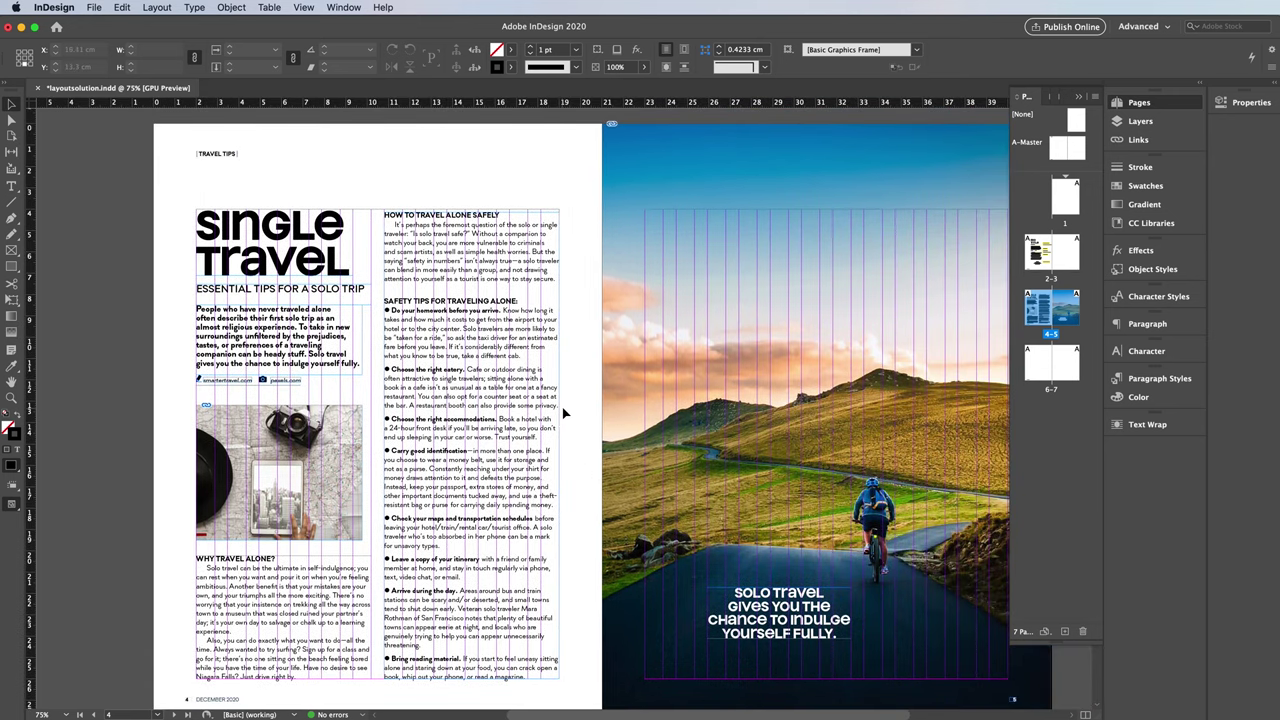
left_click_drag(180, 197, 950, 655)
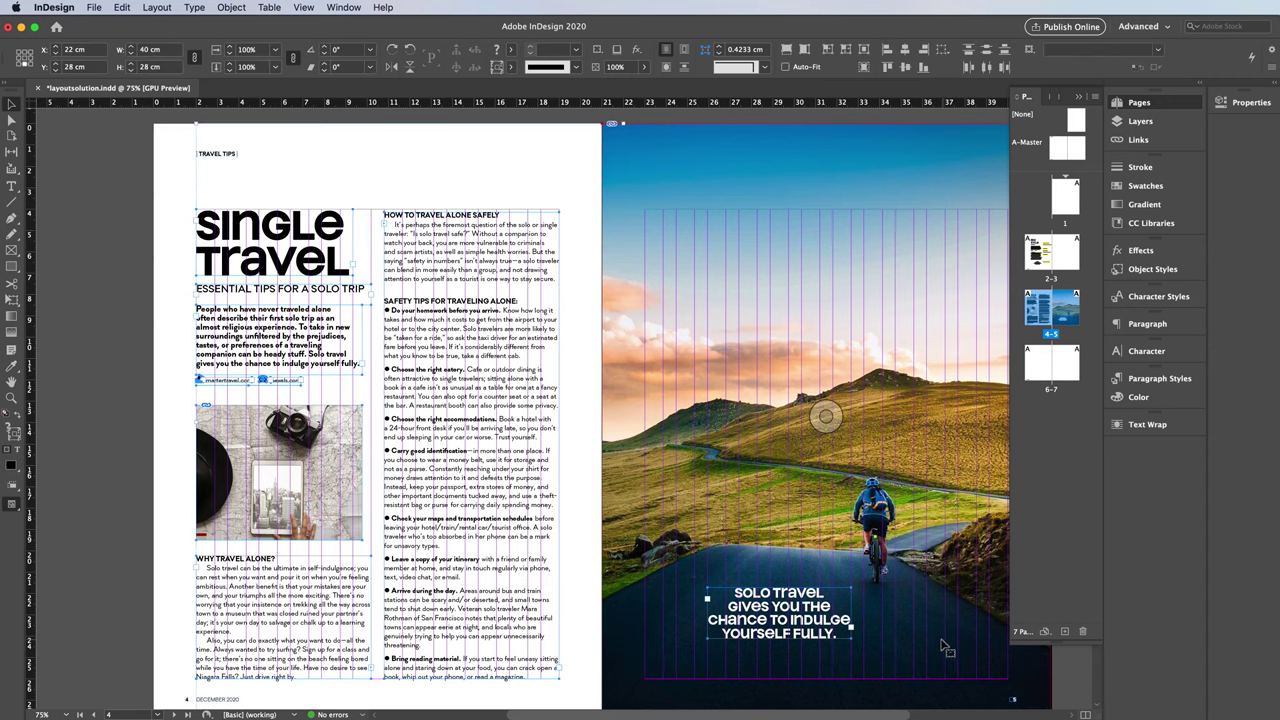
scroll(946, 648, "down", 3)
scroll(935, 640, "down", 7)
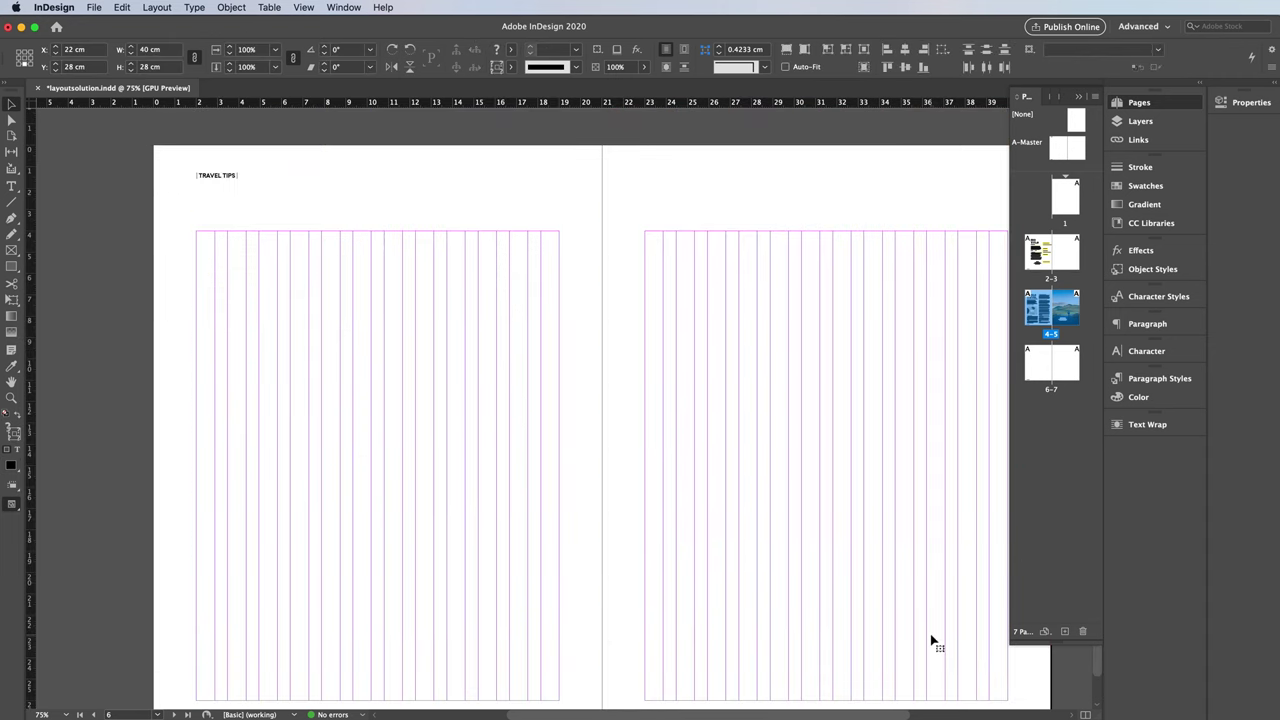
Paste the frames in place on spread 6–7 and move the cyclist photo onto the pasteboard.
left_click(703, 460)
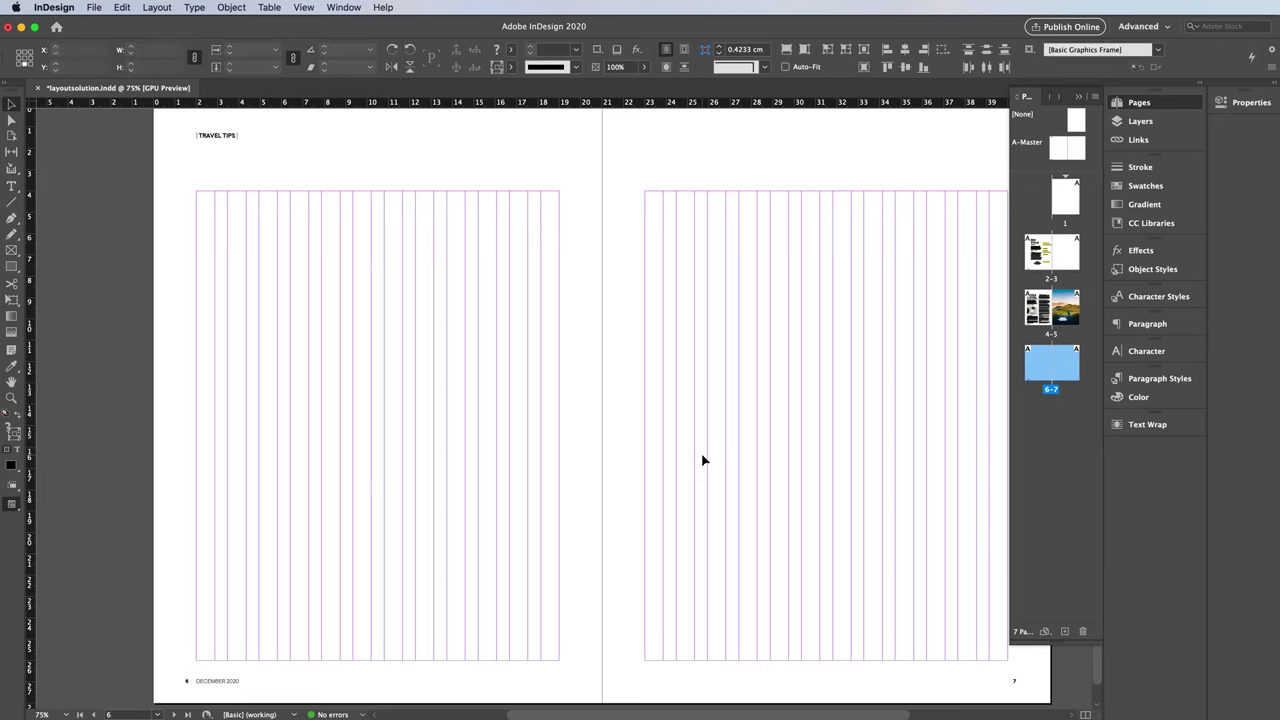
left_click(122, 7)
left_click(160, 120)
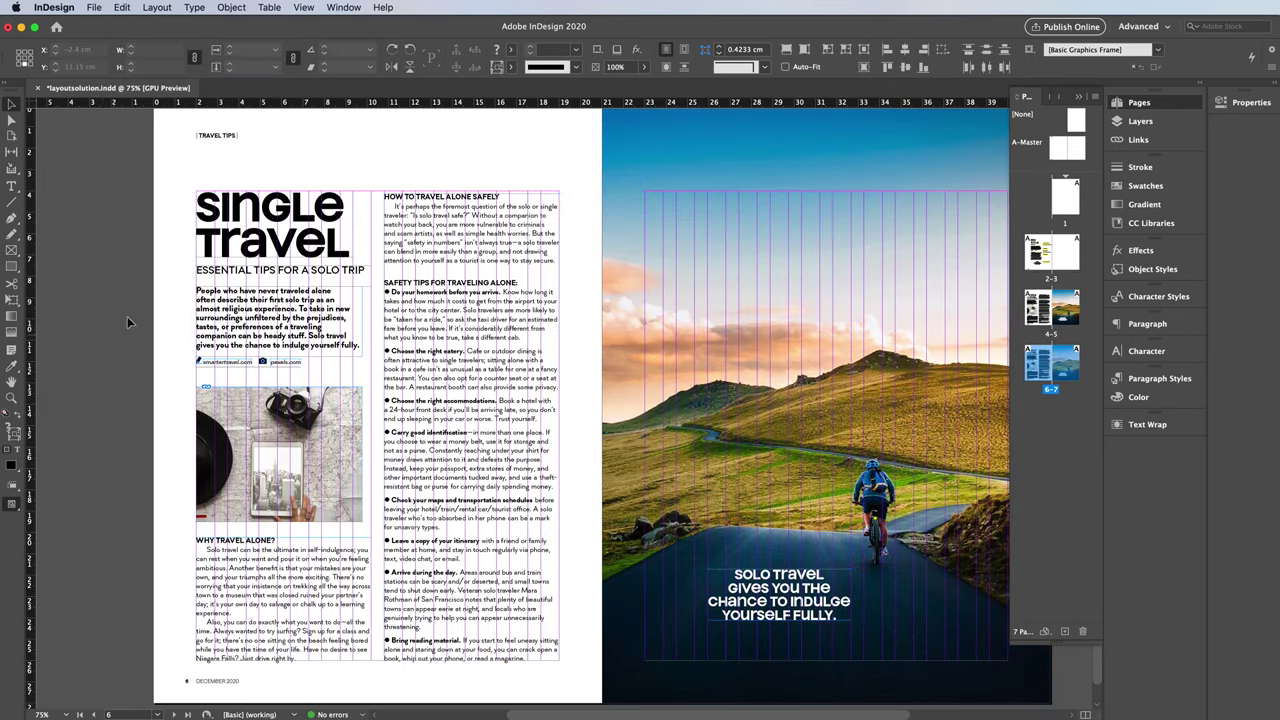
left_click(693, 416)
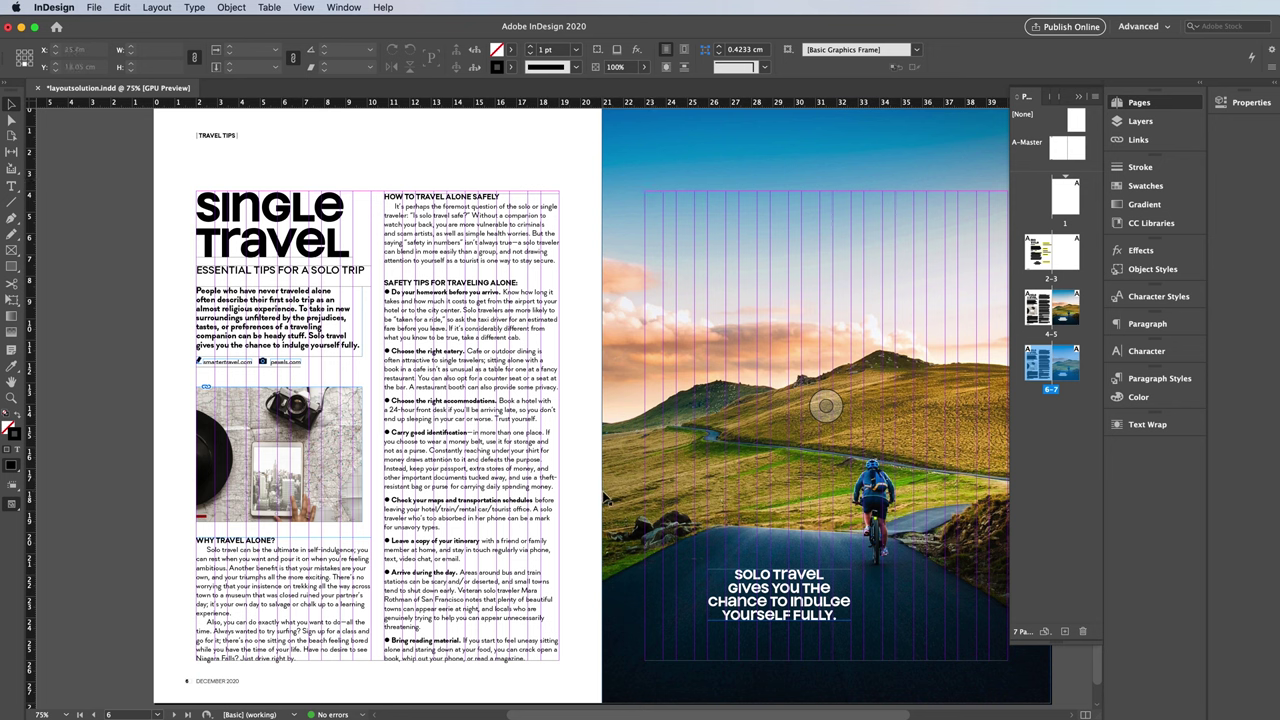
left_click(703, 513)
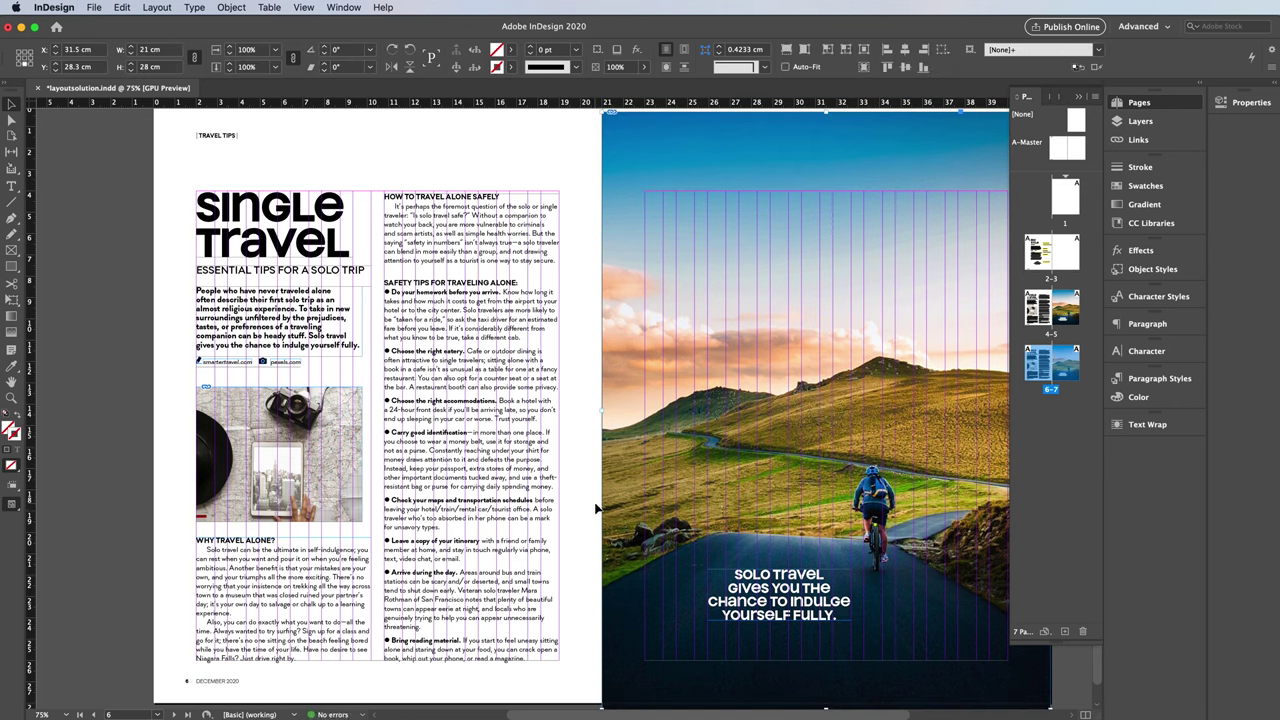
key("shift+Up")
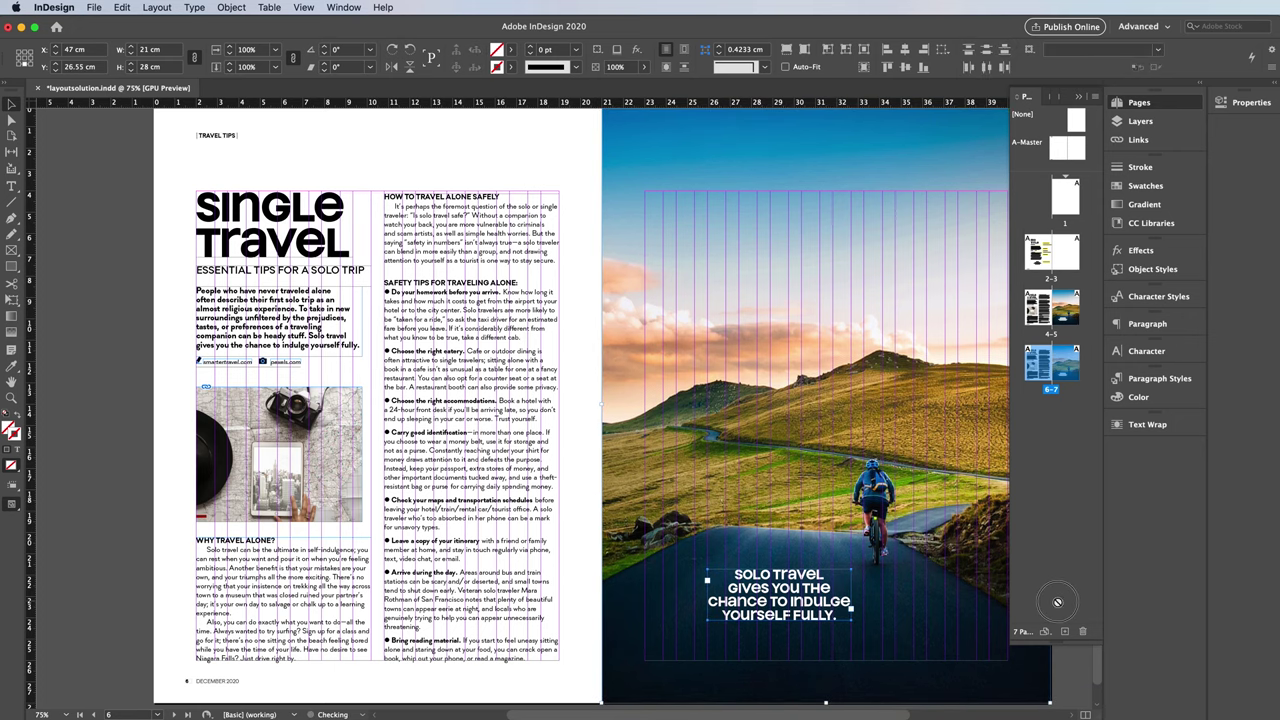
mouse_move(842, 628)
left_mouse_down()
mouse_move(1080, 676)
mouse_move(1090, 650)
left_mouse_up()
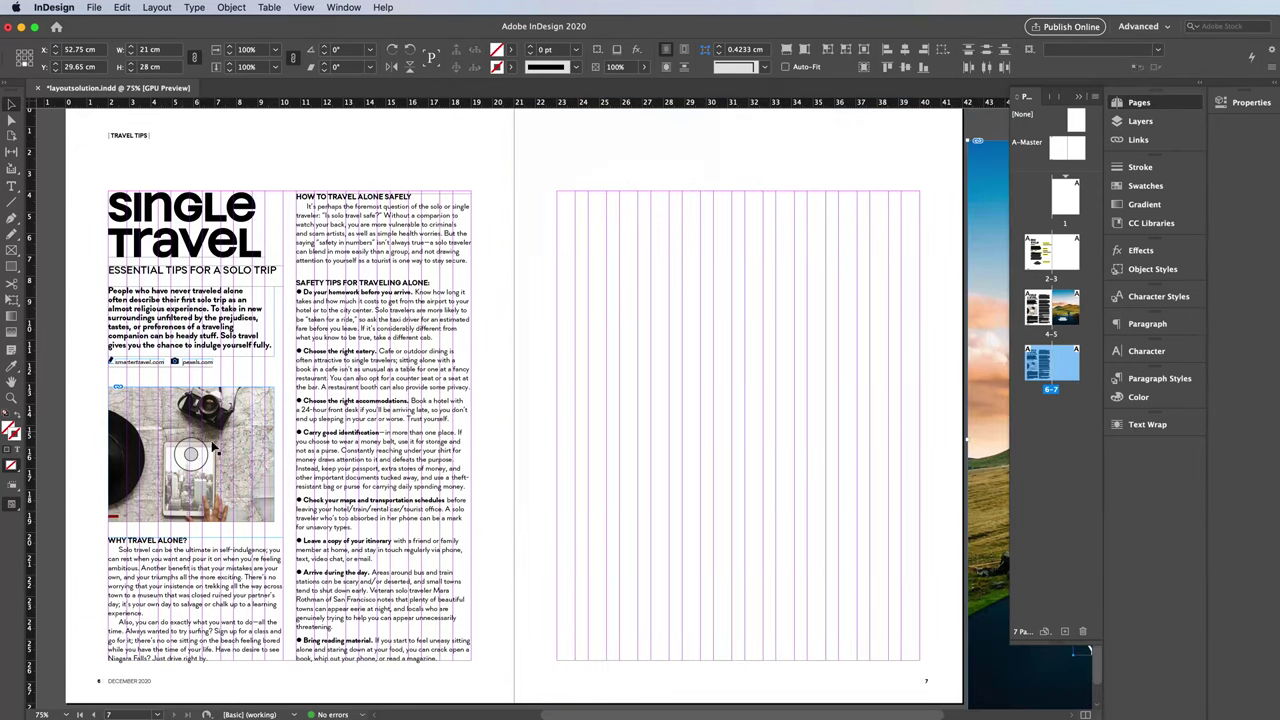
Reflow the article and narrow the second text column to about 5.3 cm.
left_click(183, 553)
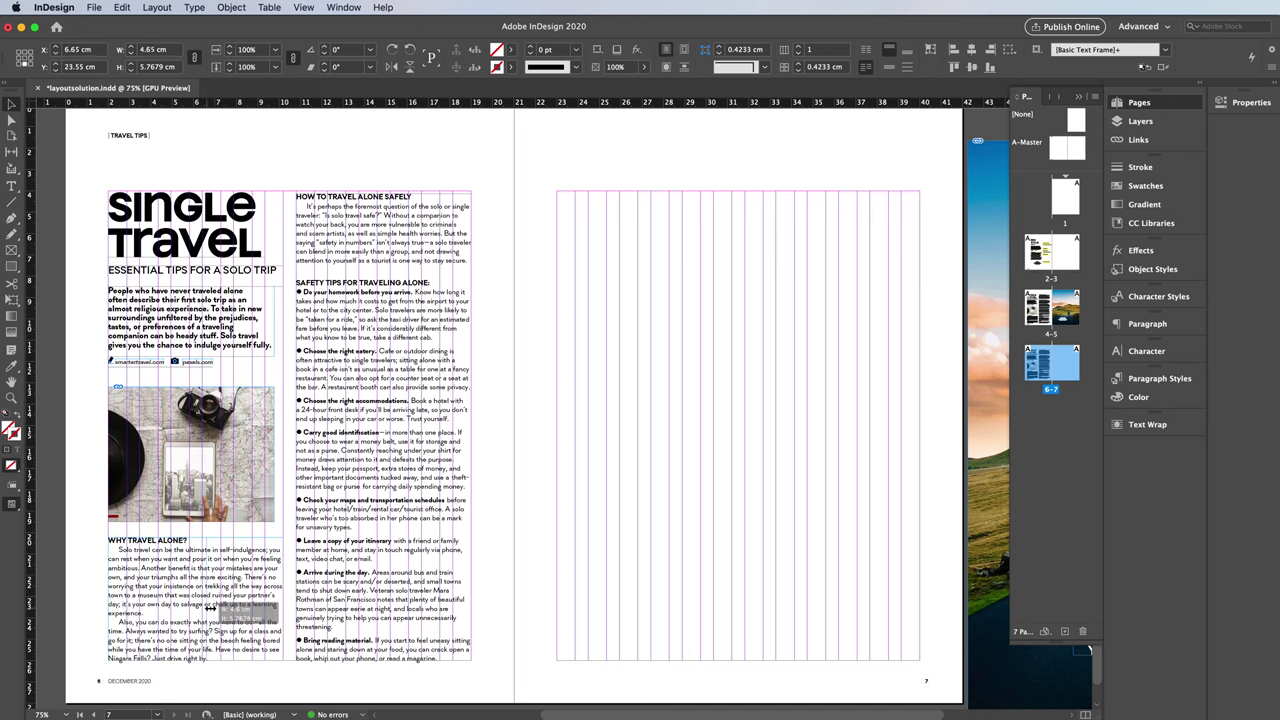
left_click_drag(230, 605, 352, 565)
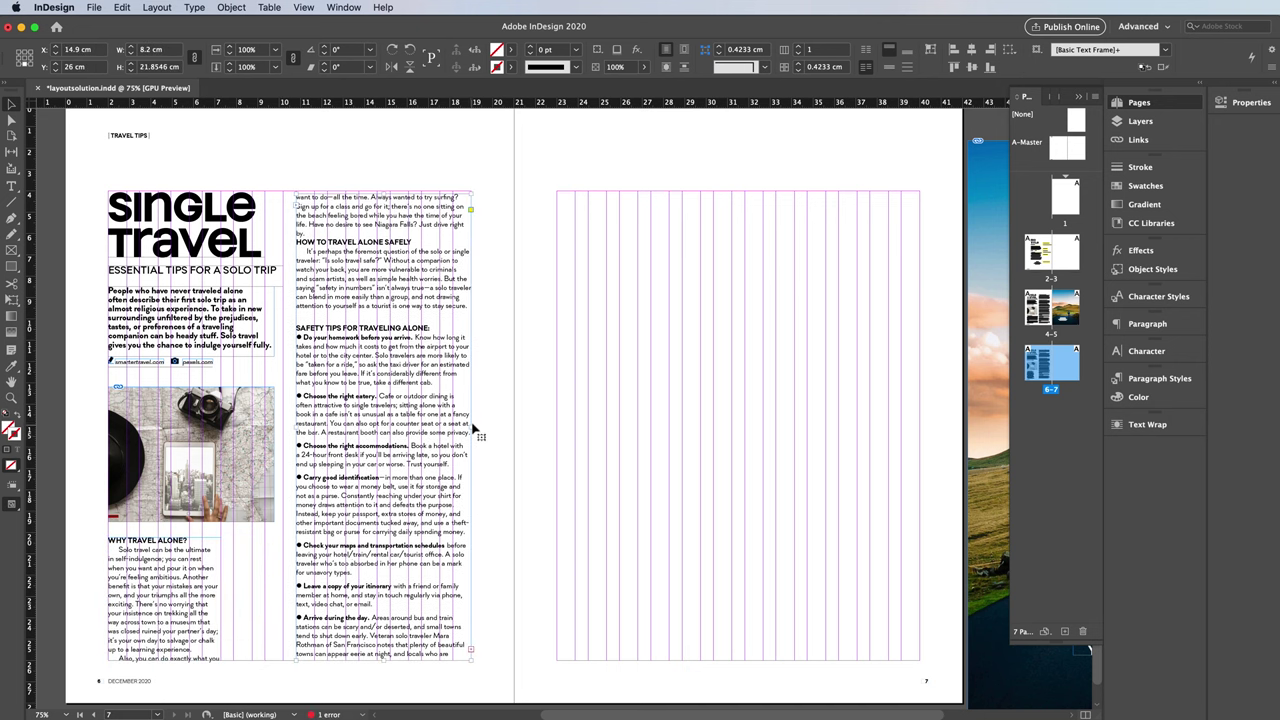
left_click_drag(471, 427, 409, 427)
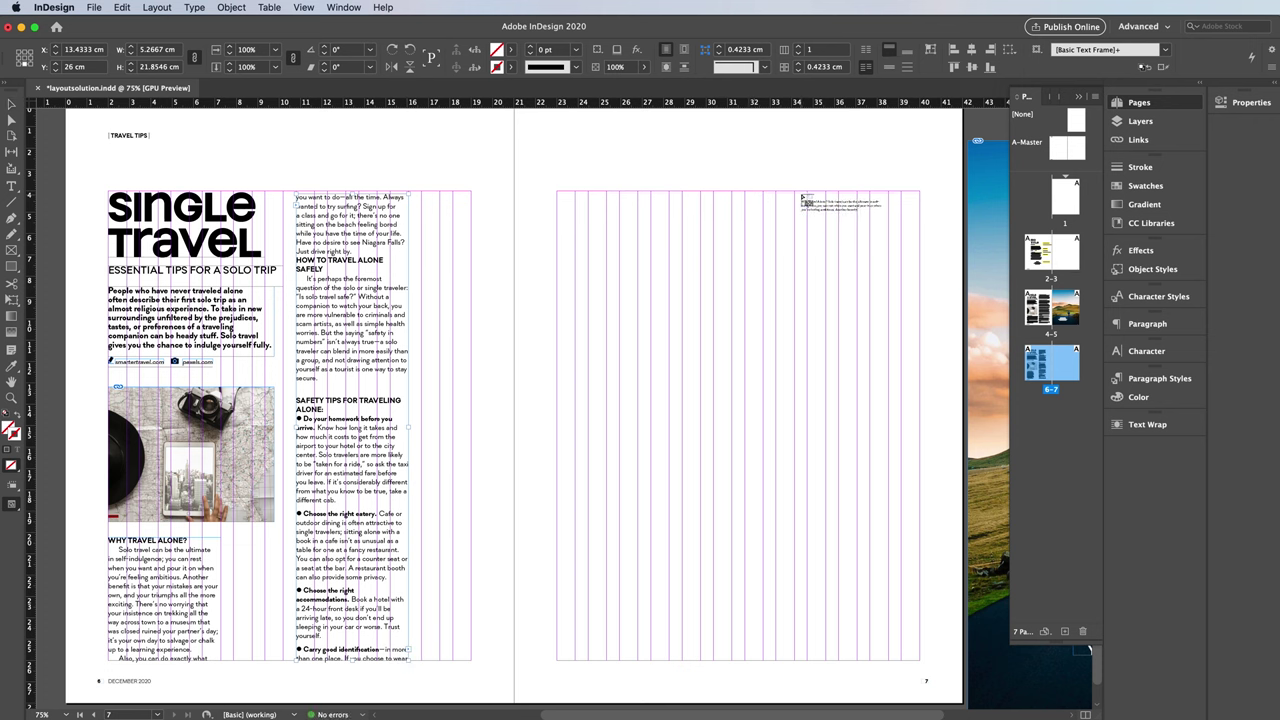
Continue the overflow tips in a page 7 column, delete the camera photo, shift column two left.
left_click_drag(808, 196, 920, 660)
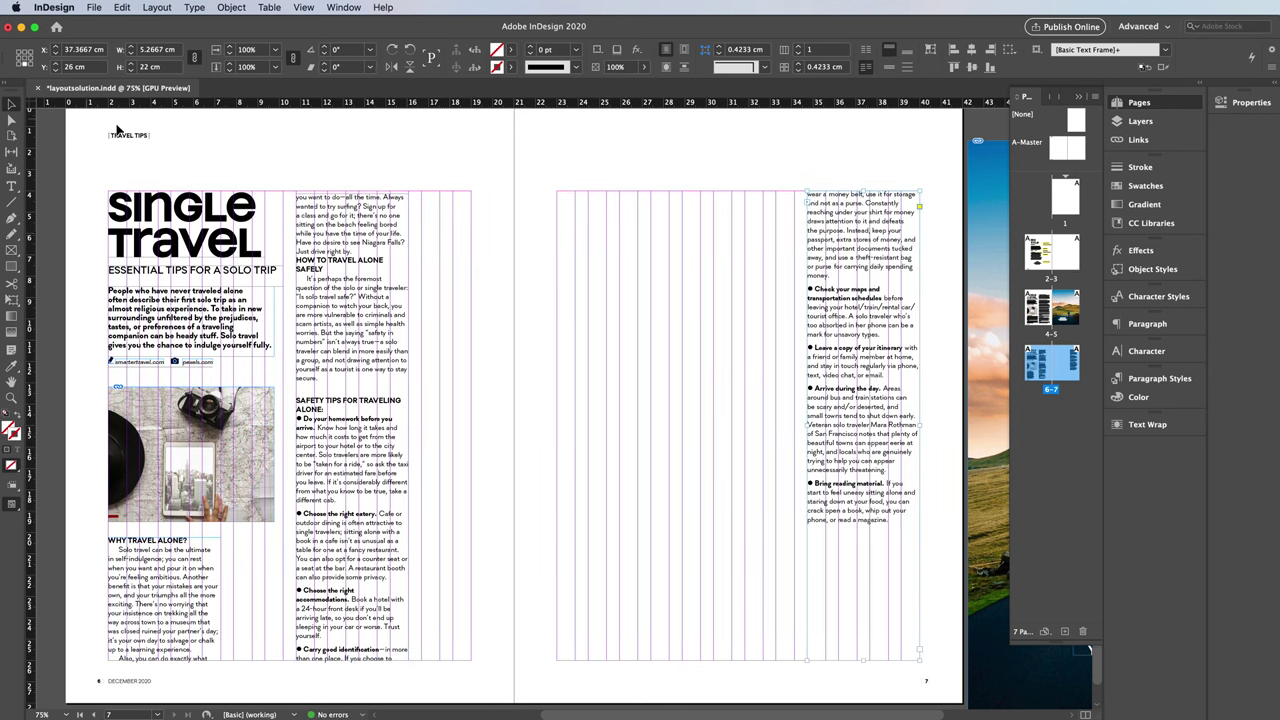
key("Delete")
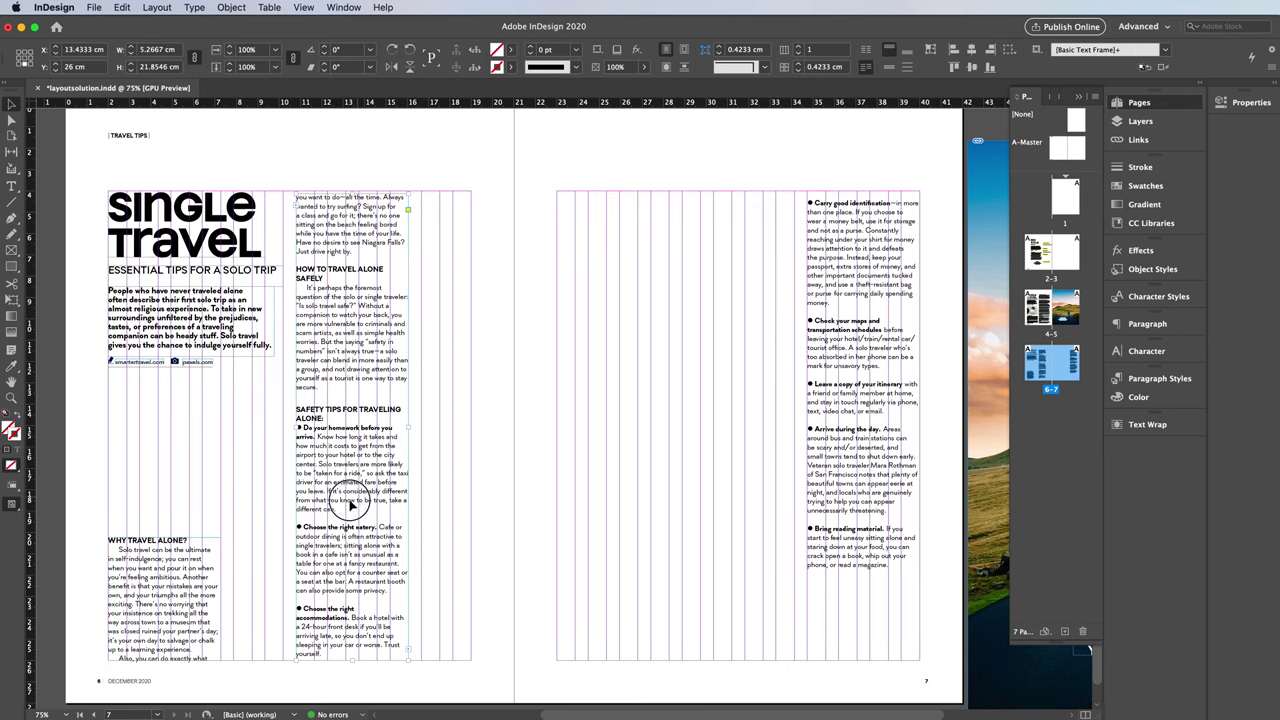
left_click_drag(337, 491, 275, 510)
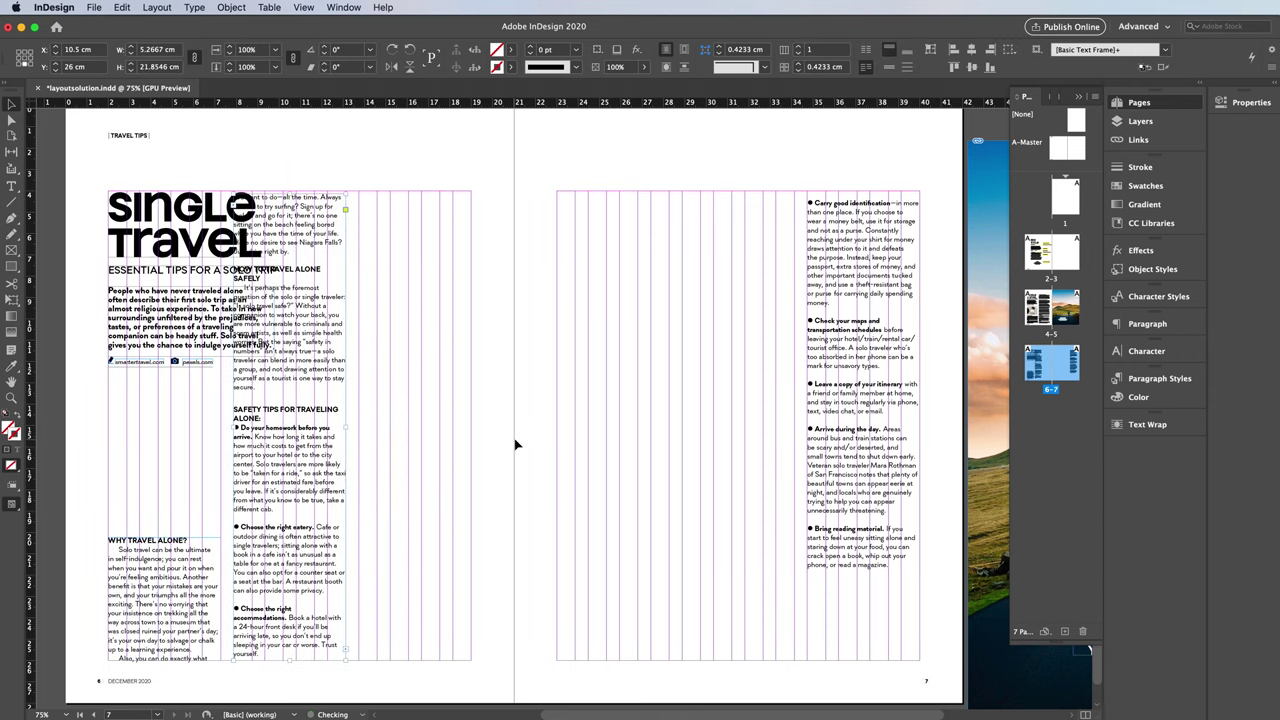
left_click(661, 478)
Bring the cyclist photo back across the spread centre and widen it slightly.
scroll(663, 554, "right", 3)
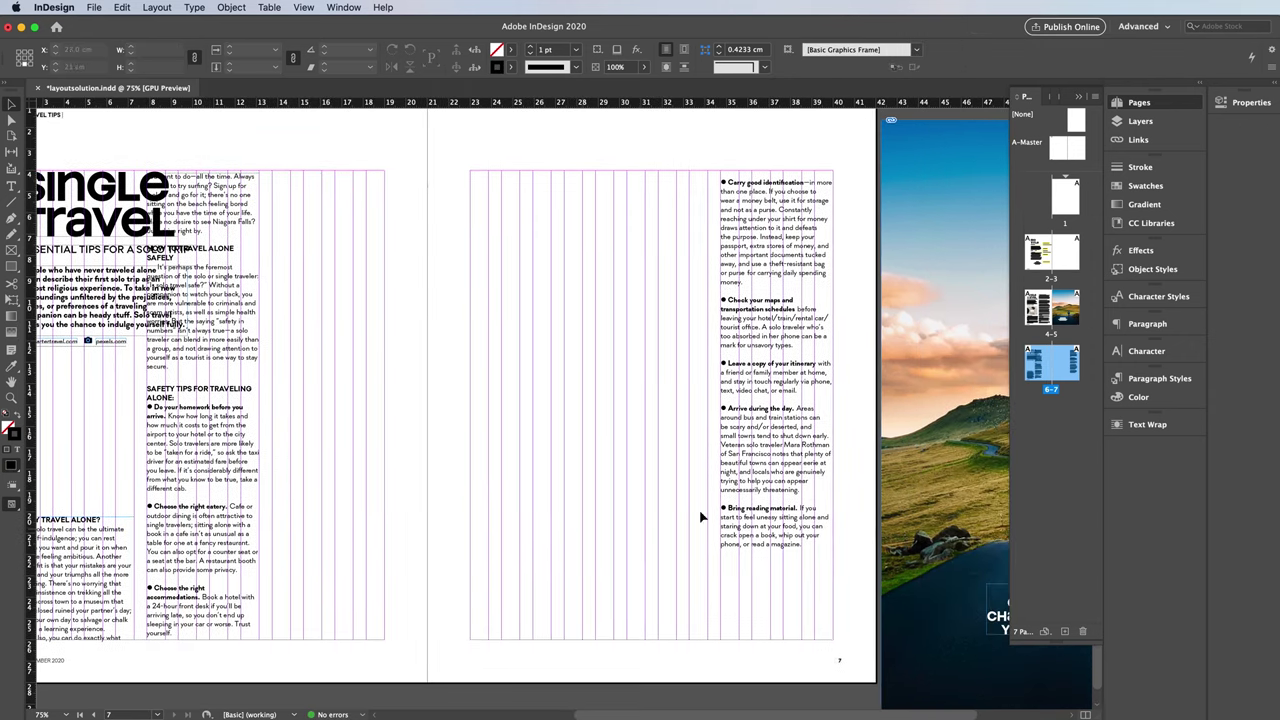
left_click_drag(978, 632, 375, 657)
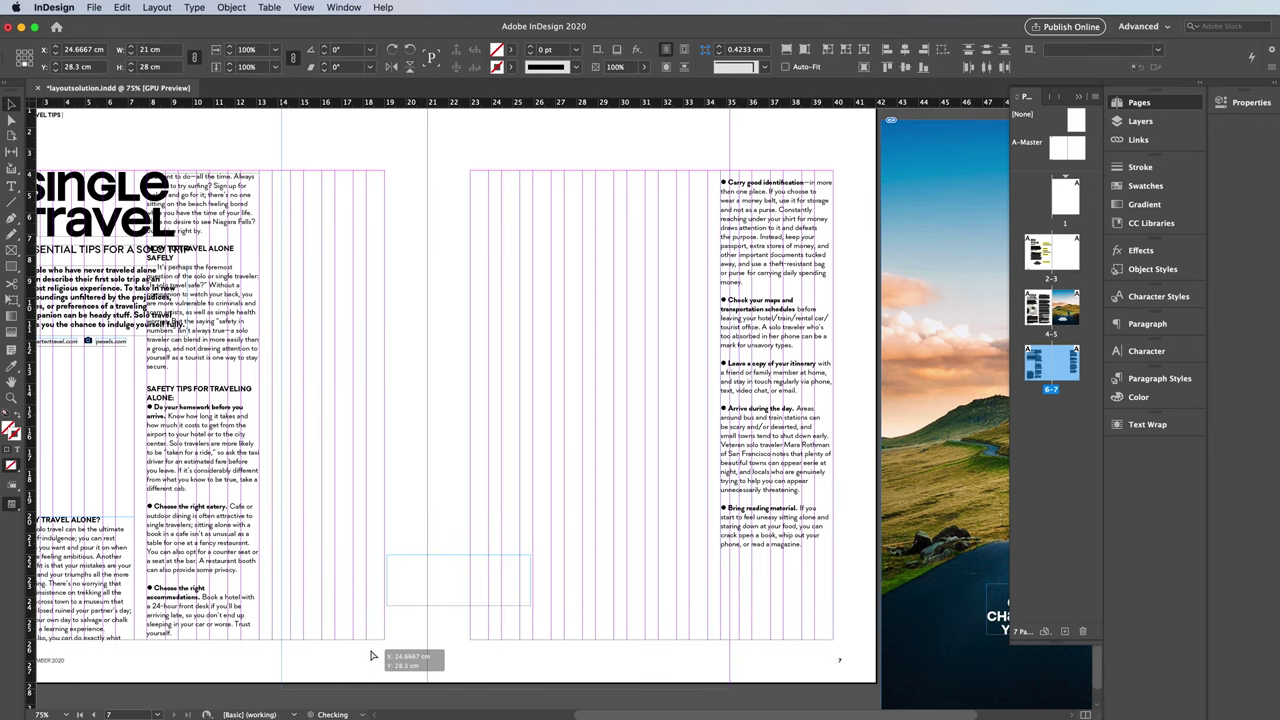
left_click_drag(375, 657, 386, 660)
left_click(720, 420)
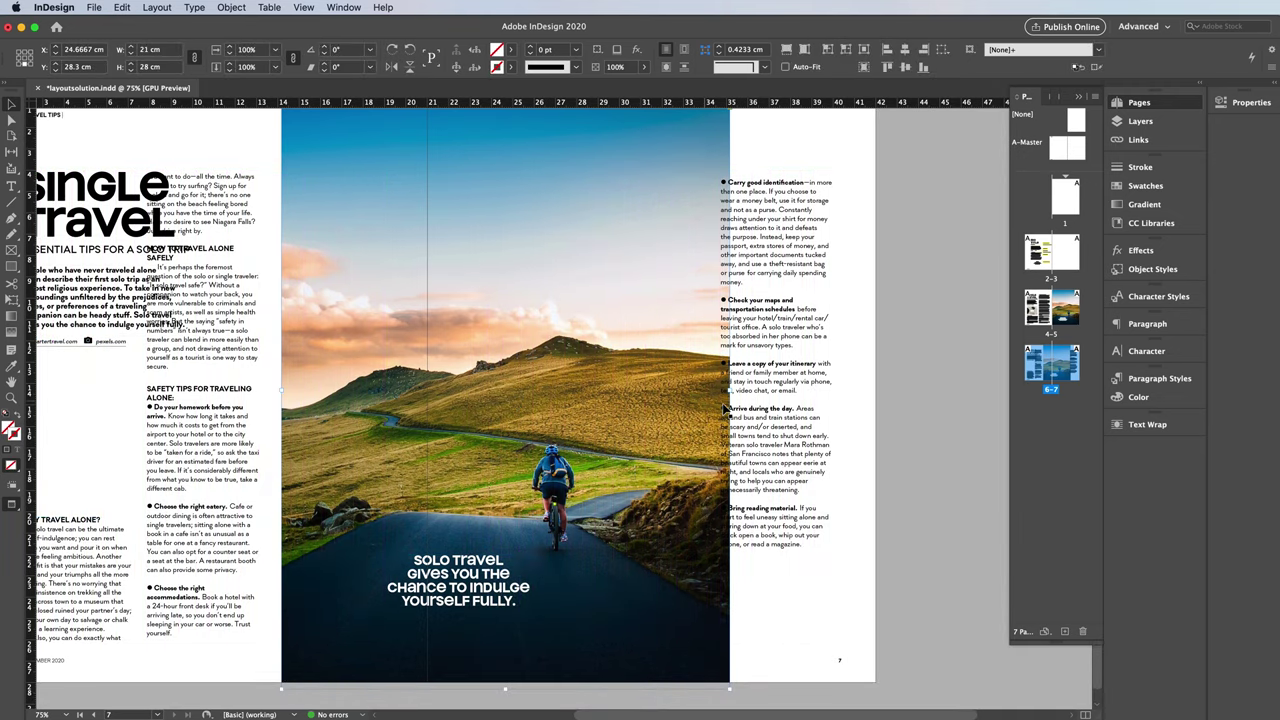
left_click_drag(683, 395, 698, 396)
Drag the pull quote from the photo's bottom up into the sky at its top.
scroll(594, 450, "up", 5)
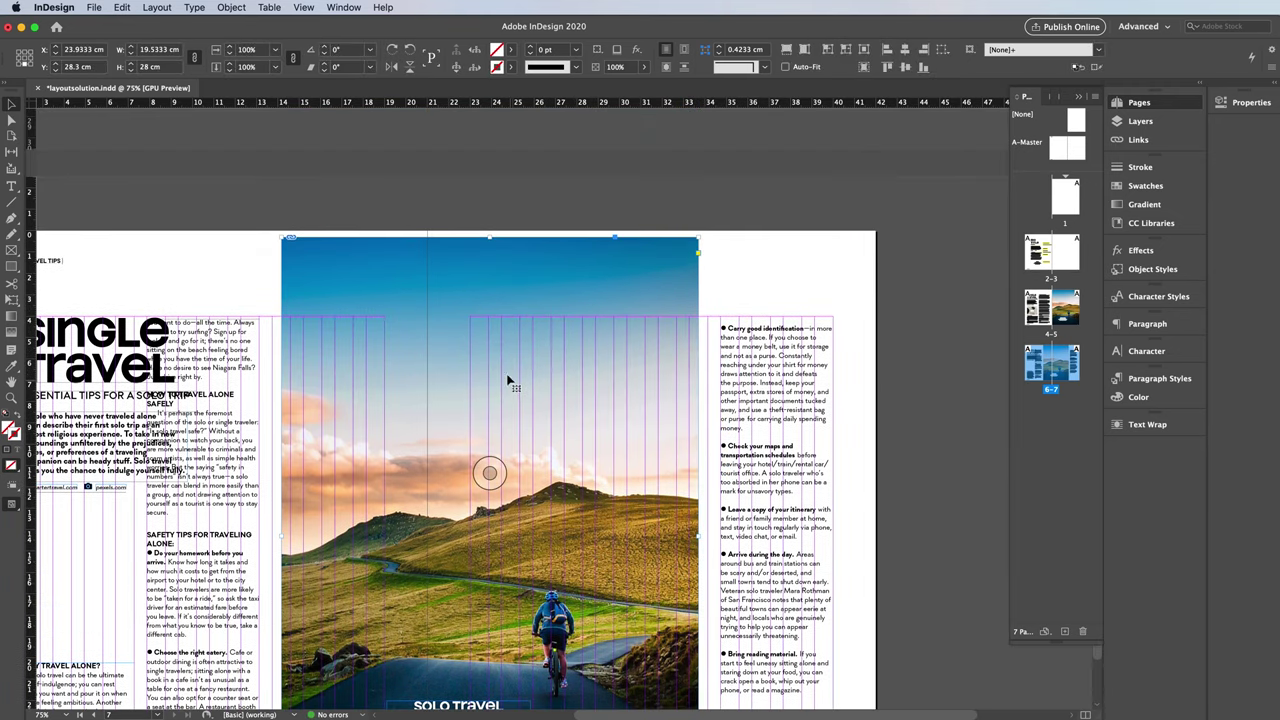
left_click_drag(606, 305, 606, 303)
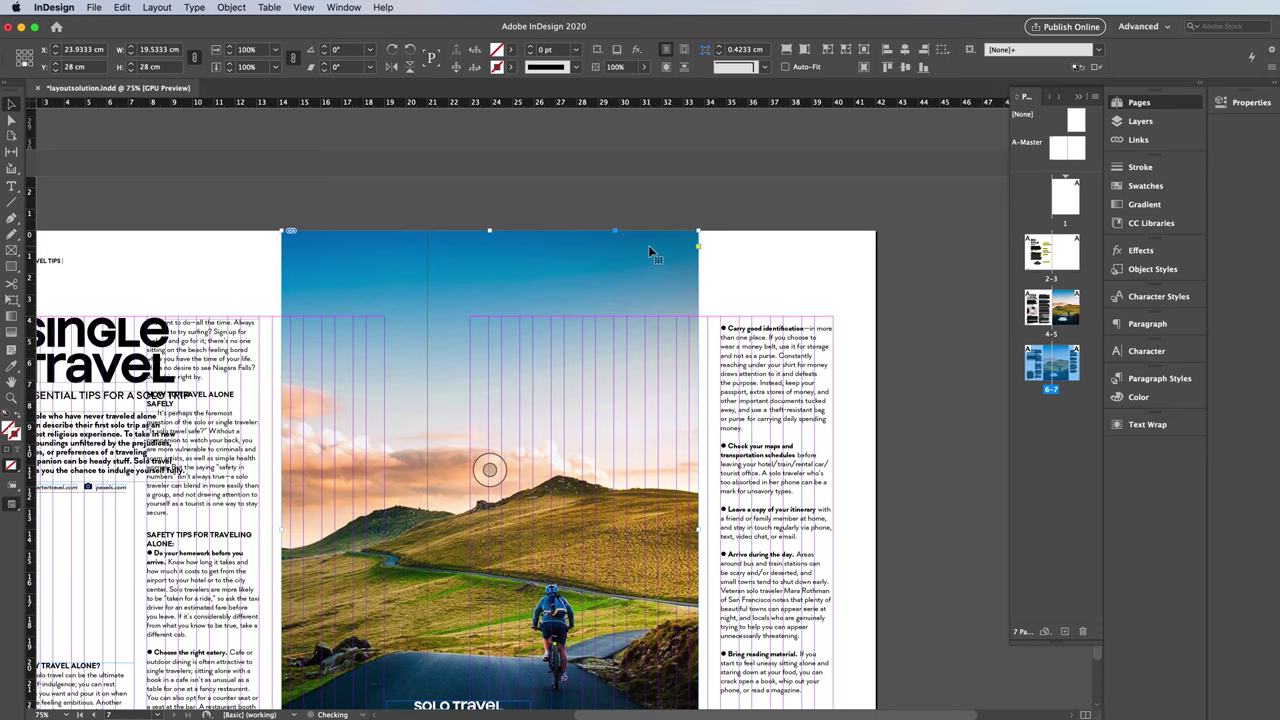
left_click(758, 259)
scroll(657, 396, "down", 5)
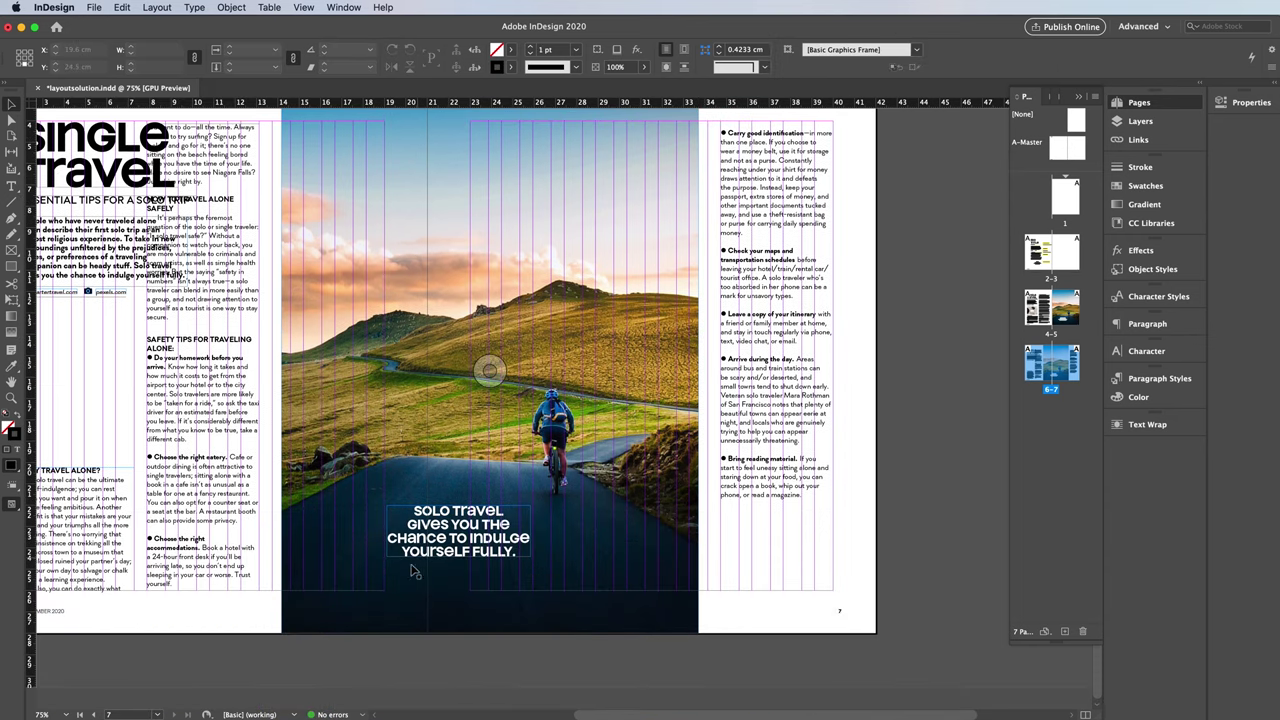
left_click_drag(477, 543, 616, 213)
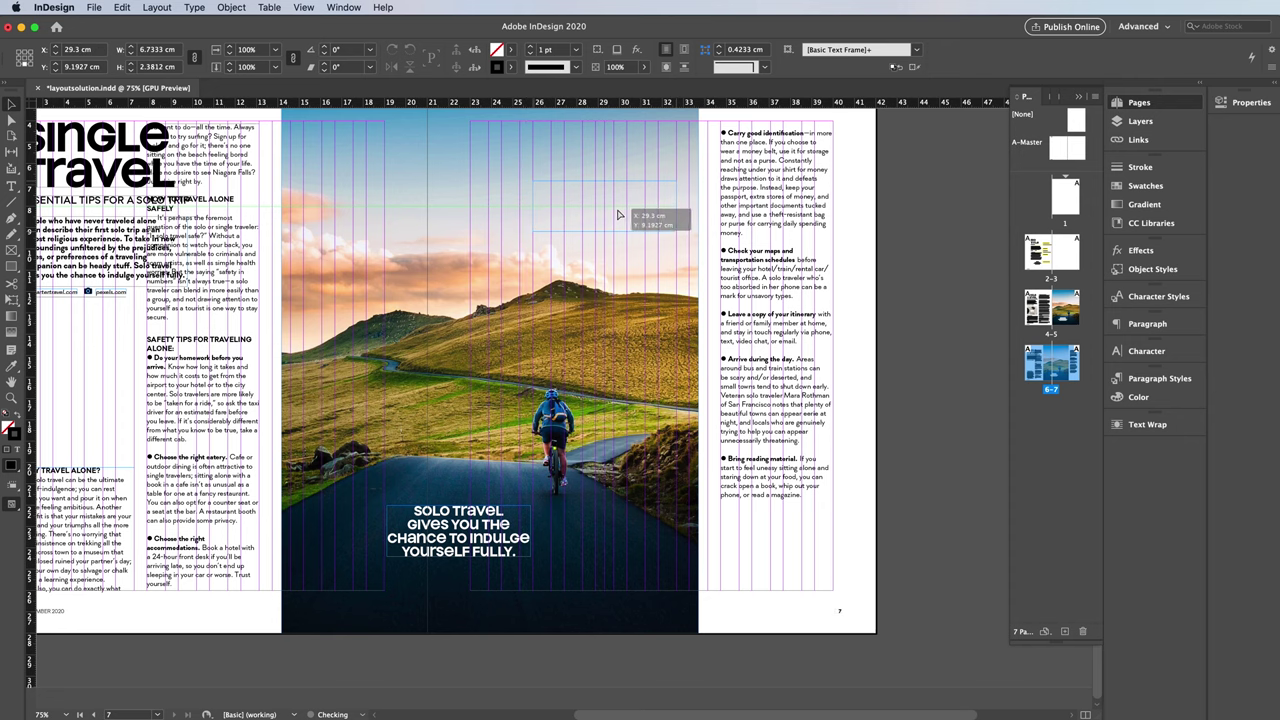
left_click_drag(620, 214, 620, 214)
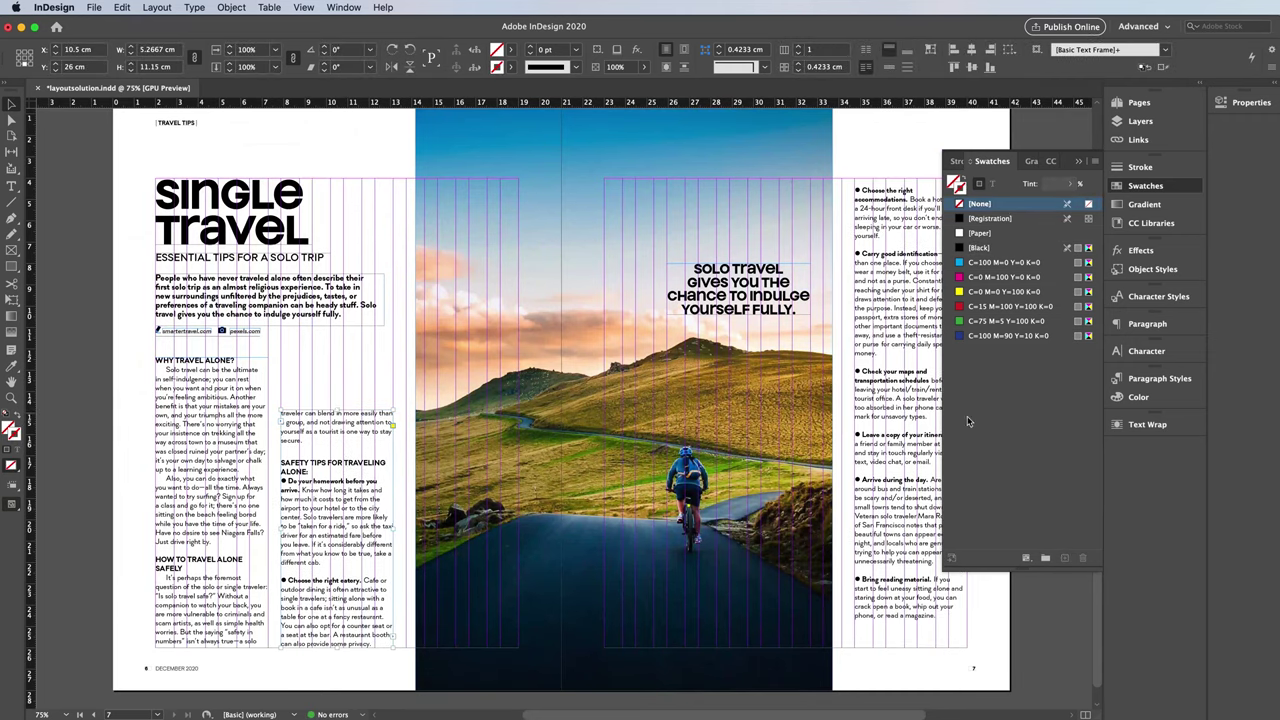
Extend the middle text column upward and nudge the quote slightly higher on the photo.
left_click_drag(344, 464, 344, 450)
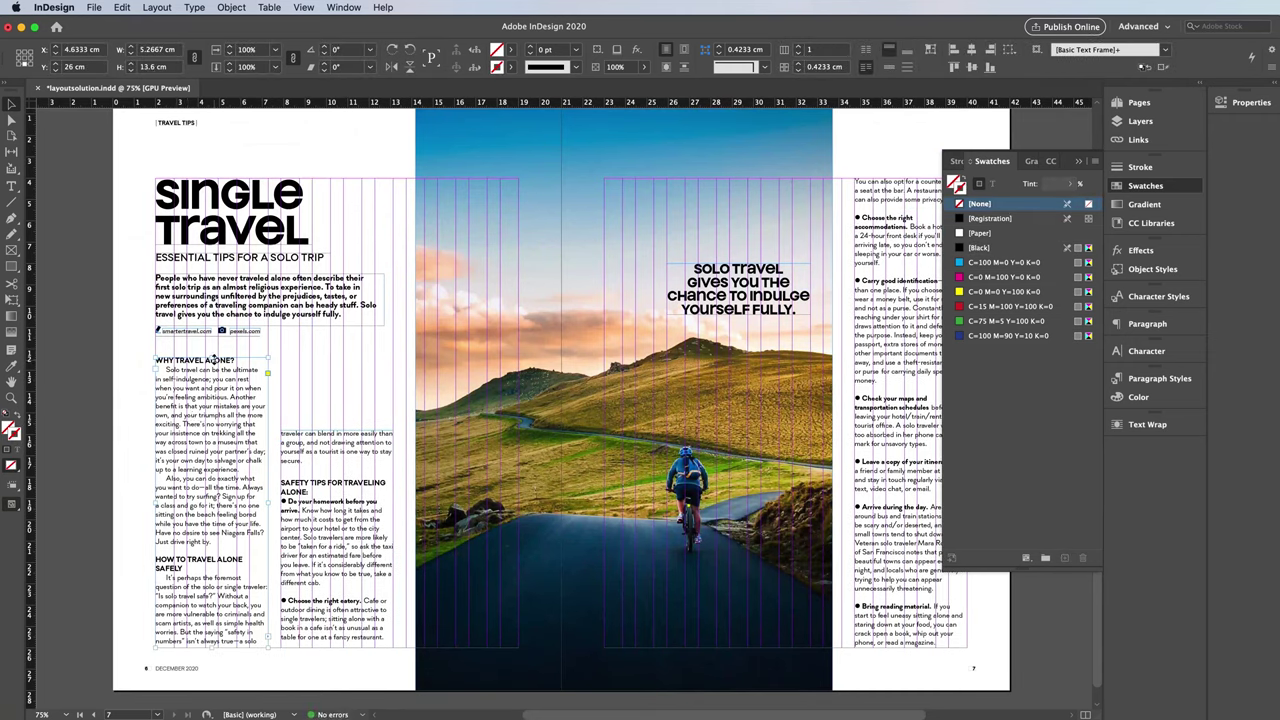
left_click(912, 645)
scroll(350, 316, "down", 3)
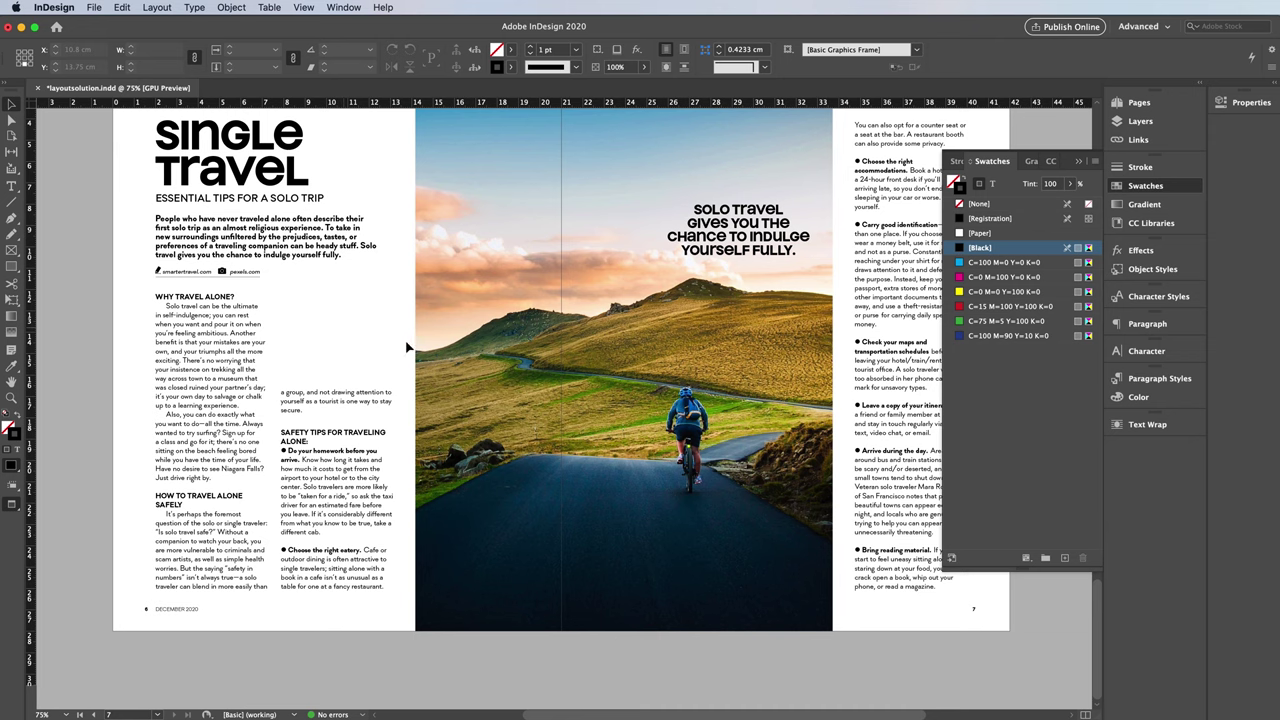
scroll(470, 378, "up", 3)
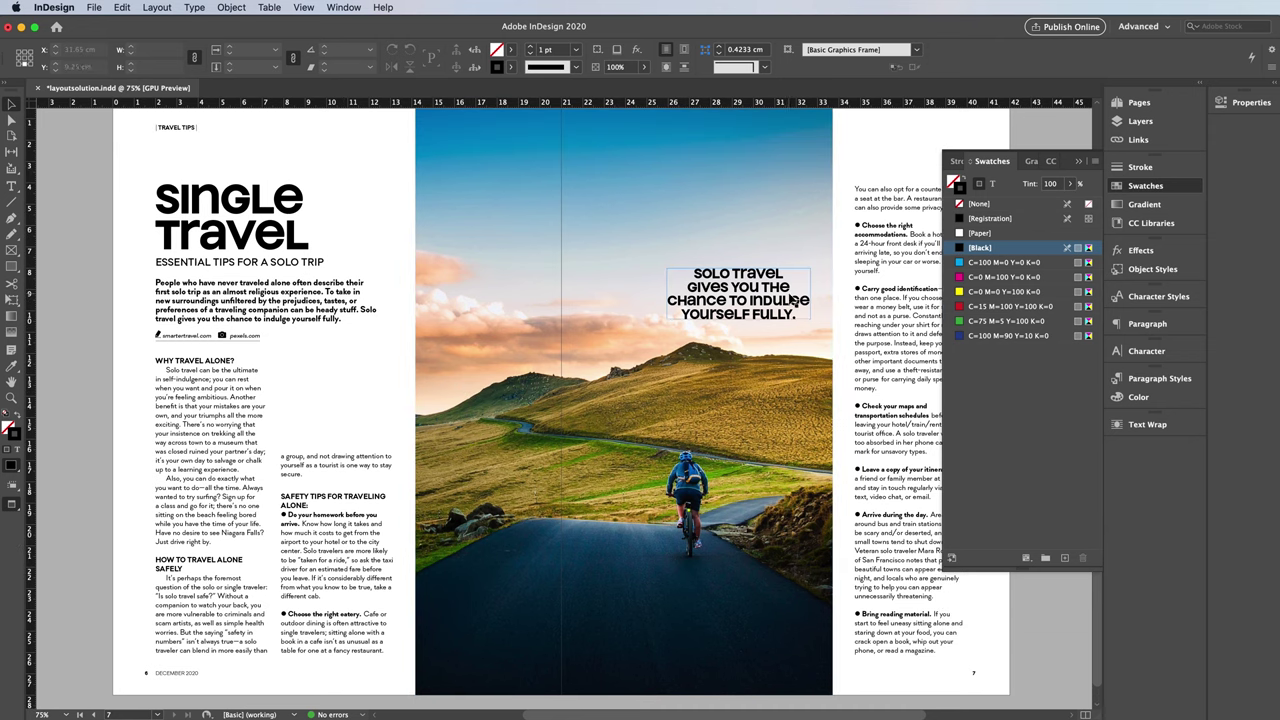
left_click_drag(790, 298, 790, 286)
left_click(291, 366)
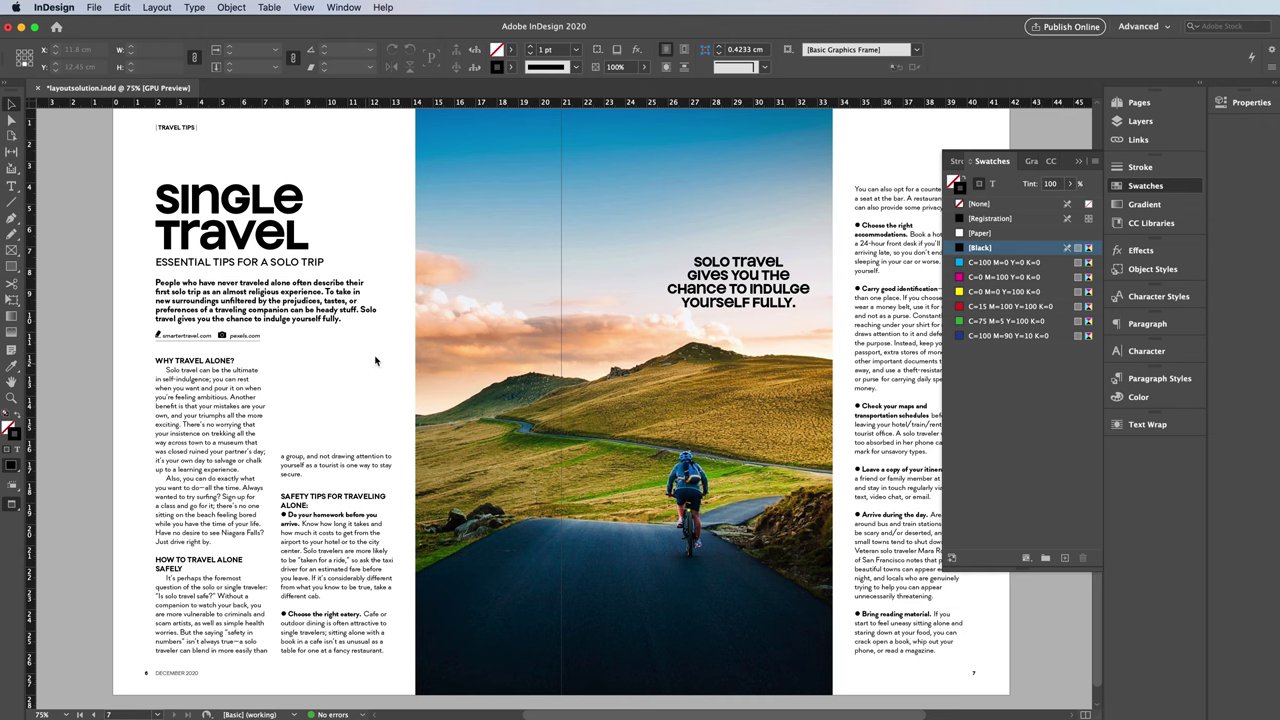
Replace the square camera-photo frame with a circular ellipse frame holding the camera photo.
key("super+d")
double_click(1084, 212)
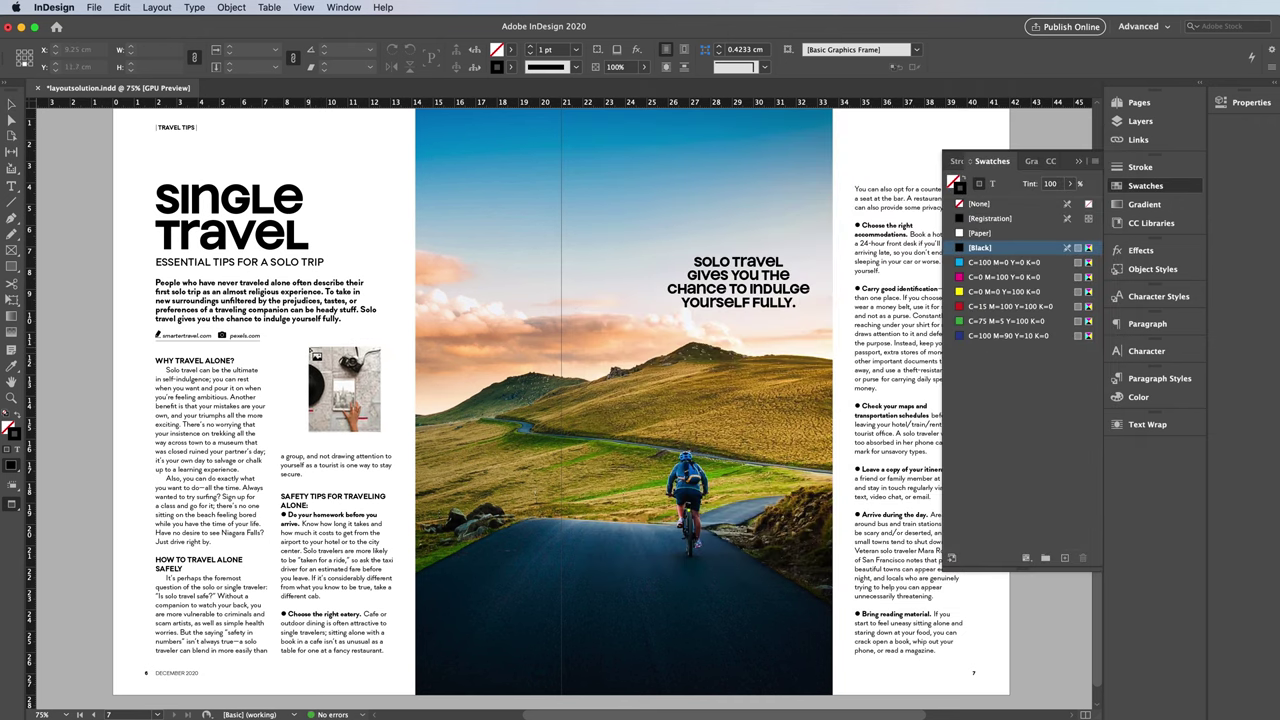
mouse_move(281, 345)
left_mouse_down()
mouse_move(388, 386)
mouse_move(393, 477)
mouse_move(346, 455)
left_mouse_up()
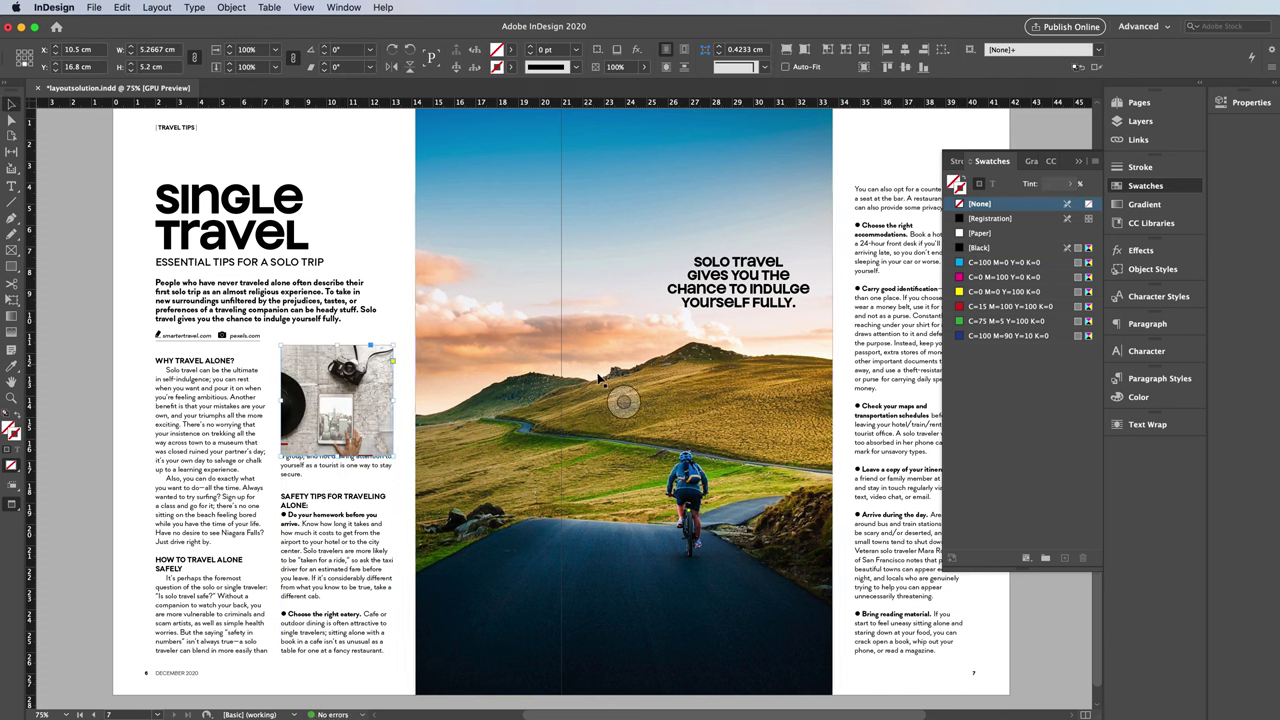
mouse_move(337, 401)
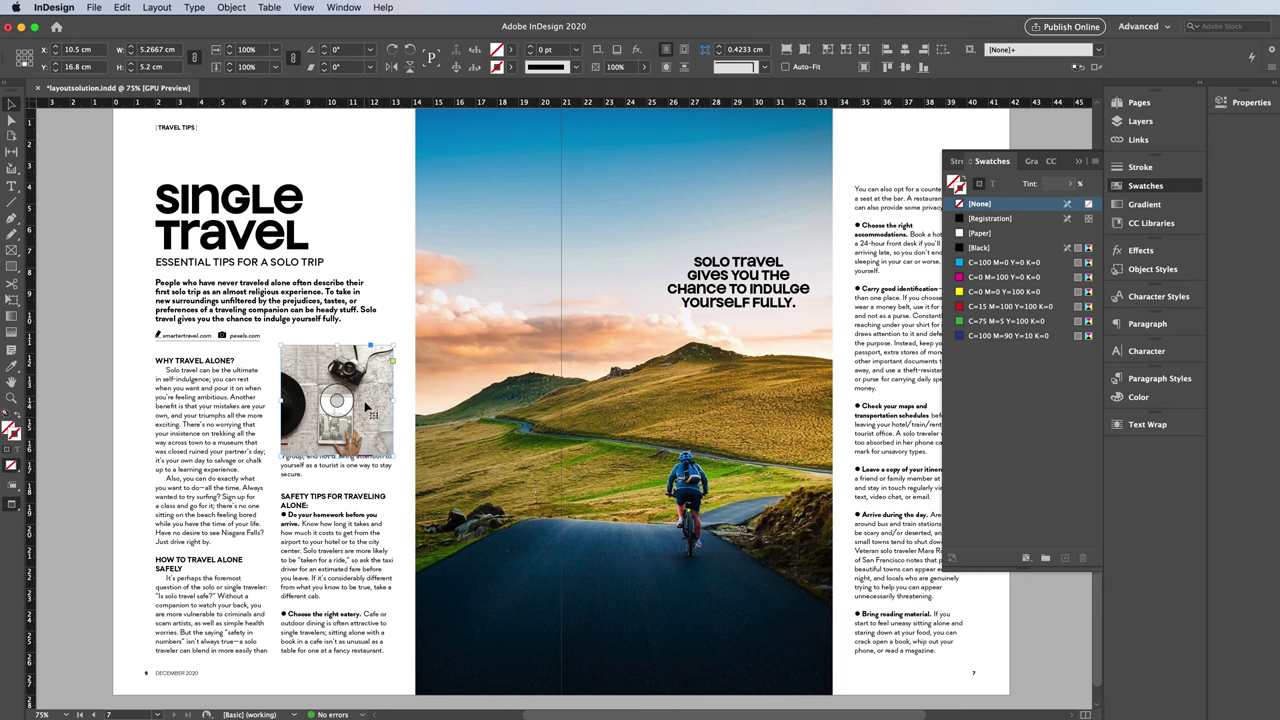
key("Delete")
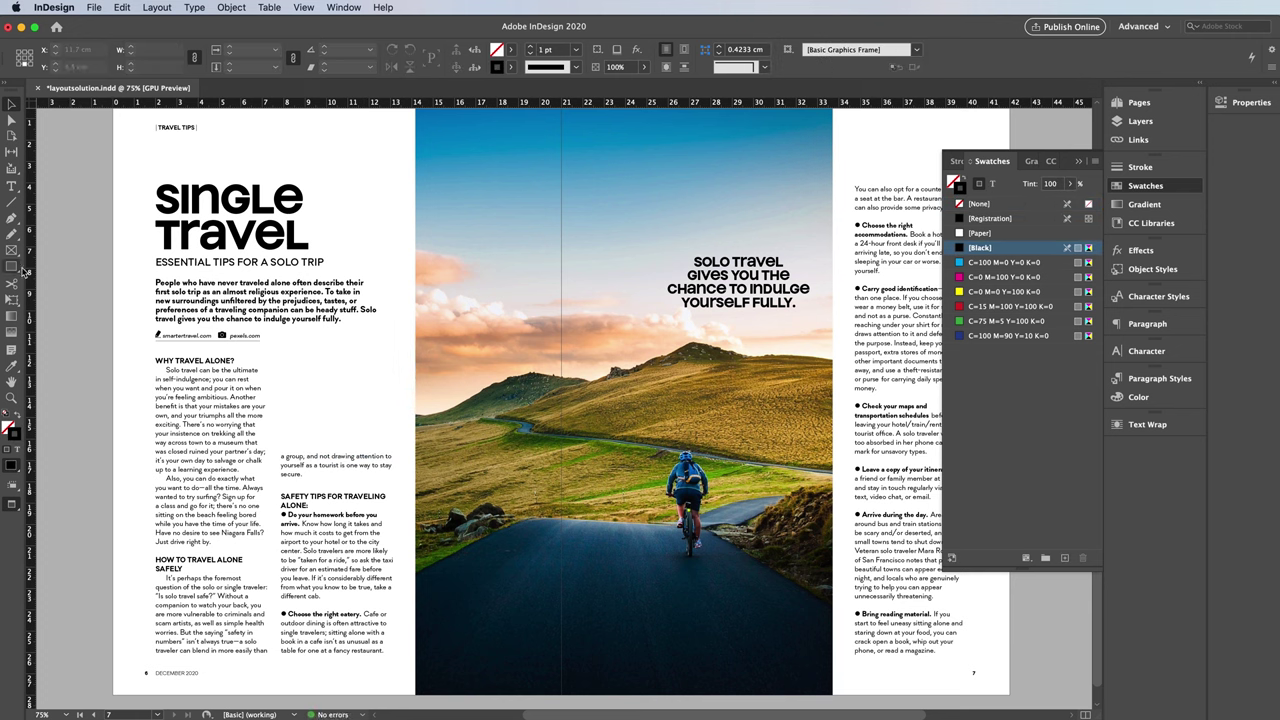
left_click_drag(27, 268, 60, 294)
left_click_drag(281, 351, 393, 456)
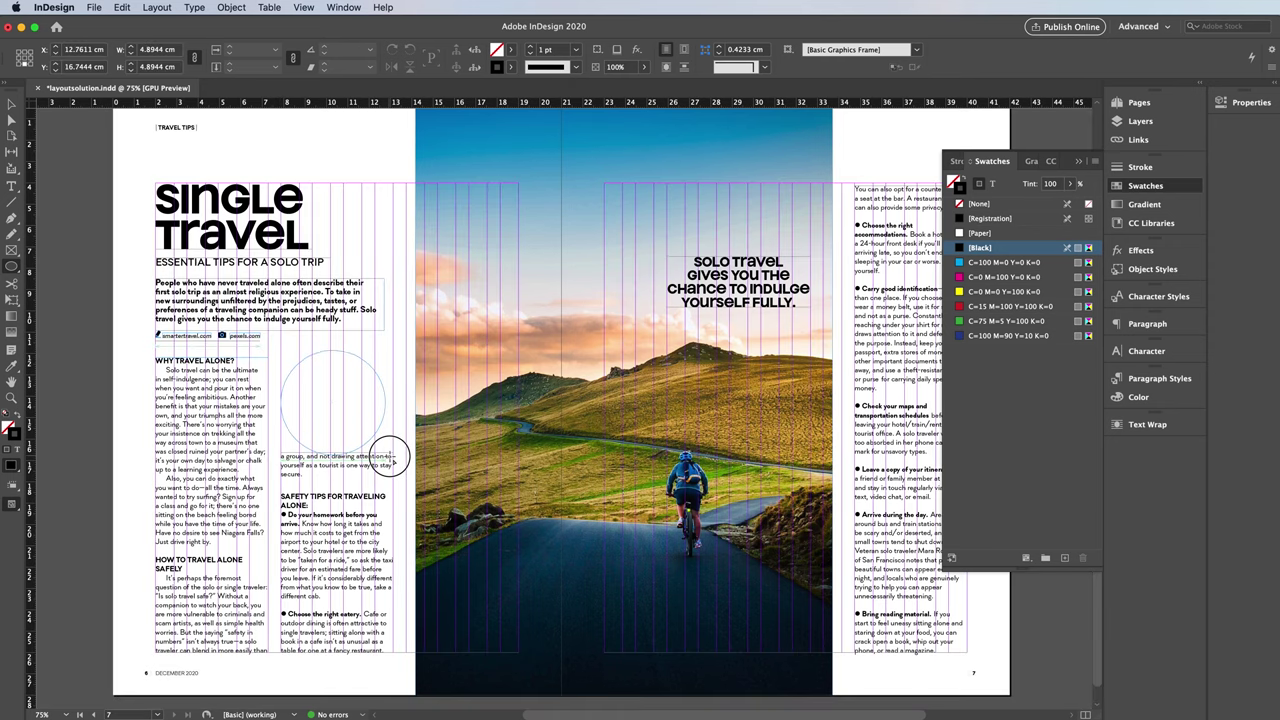
key("super+d")
double_click(1060, 200)
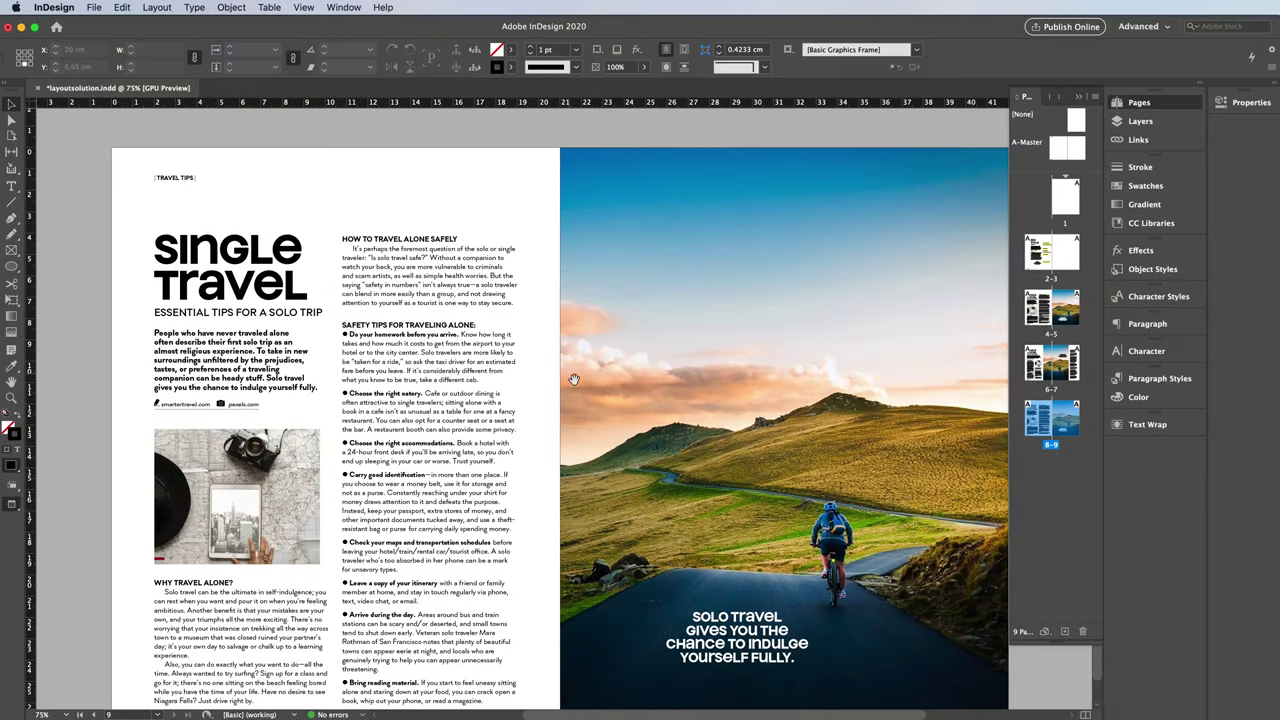
Slide the cyclist photo right so only a sliver overlaps the right-hand page.
scroll(587, 342, "down", 2)
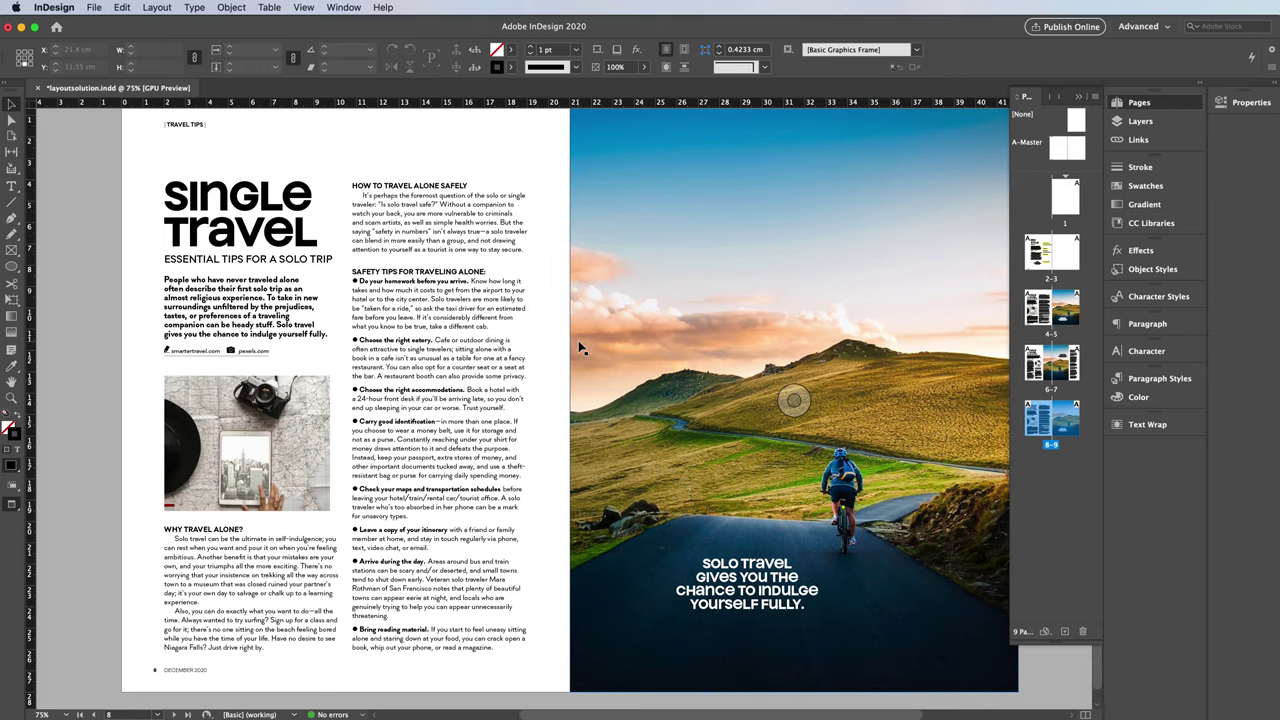
left_click(869, 613)
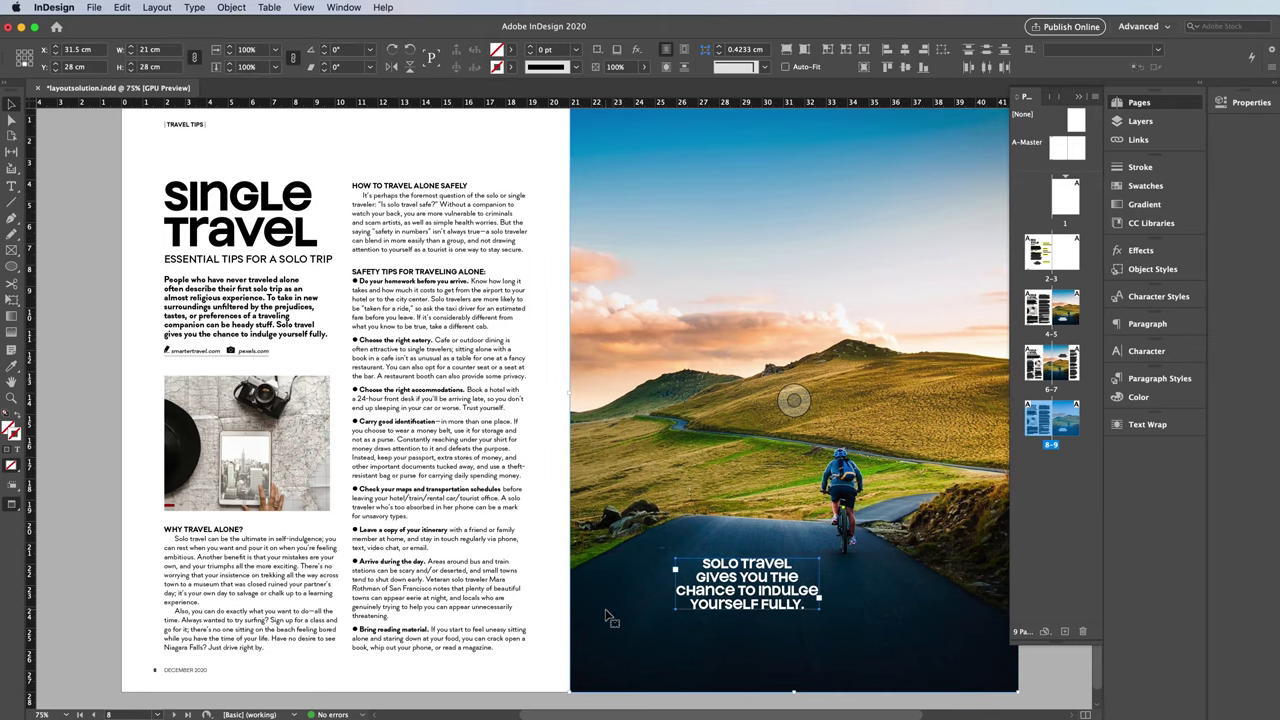
mouse_move(940, 620)
left_mouse_down()
mouse_move(920, 625)
mouse_move(912, 600)
left_mouse_up()
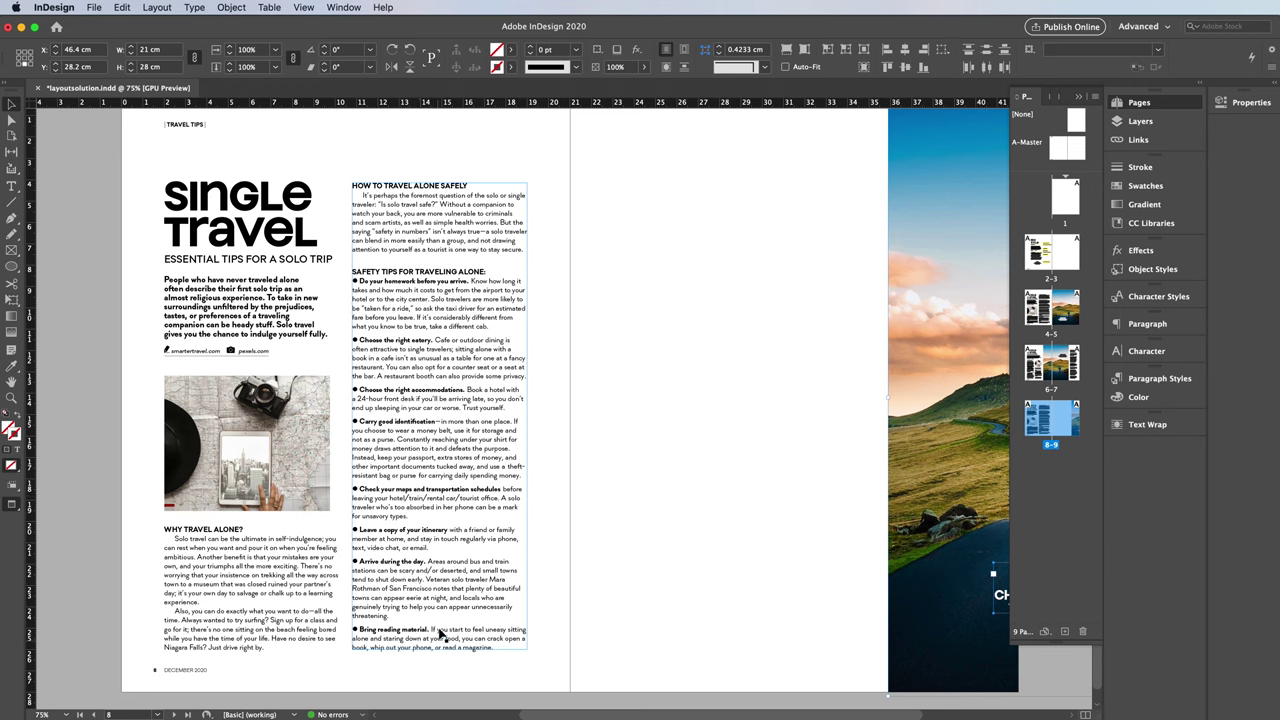
Cut the SAFETY TIPS section out of the second text column.
double_click(394, 299)
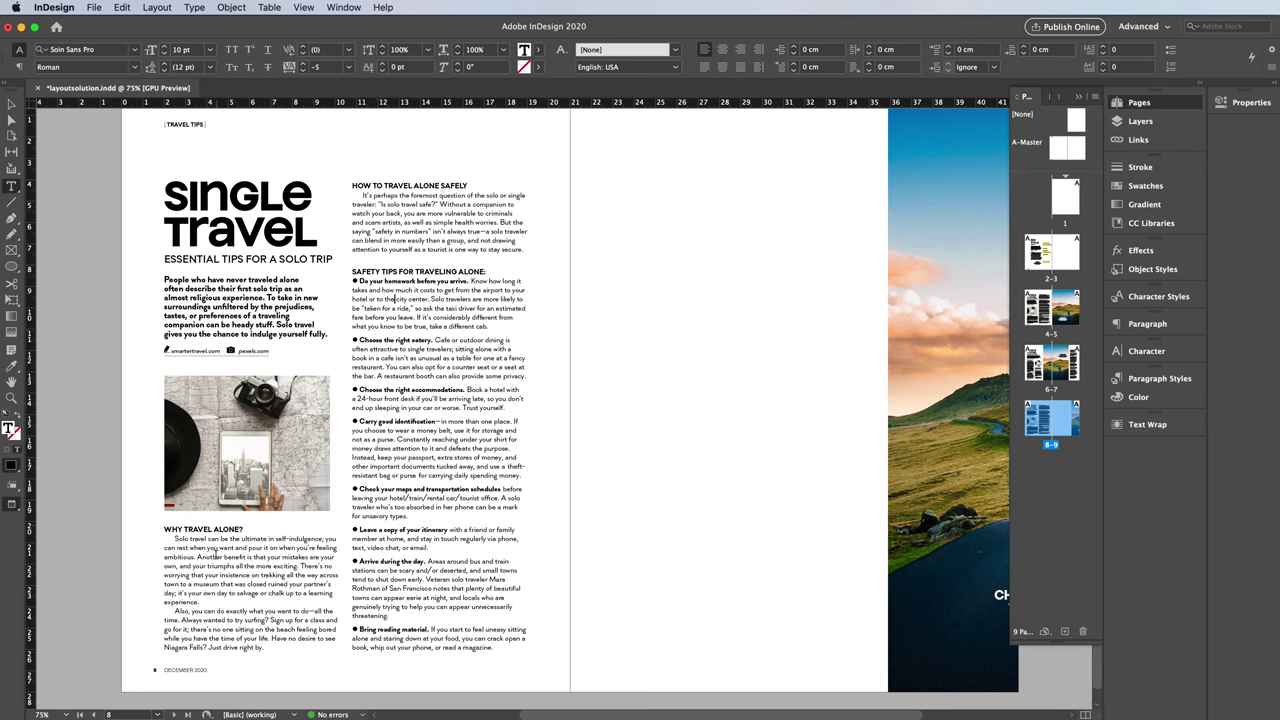
left_click_drag(352, 271, 545, 646)
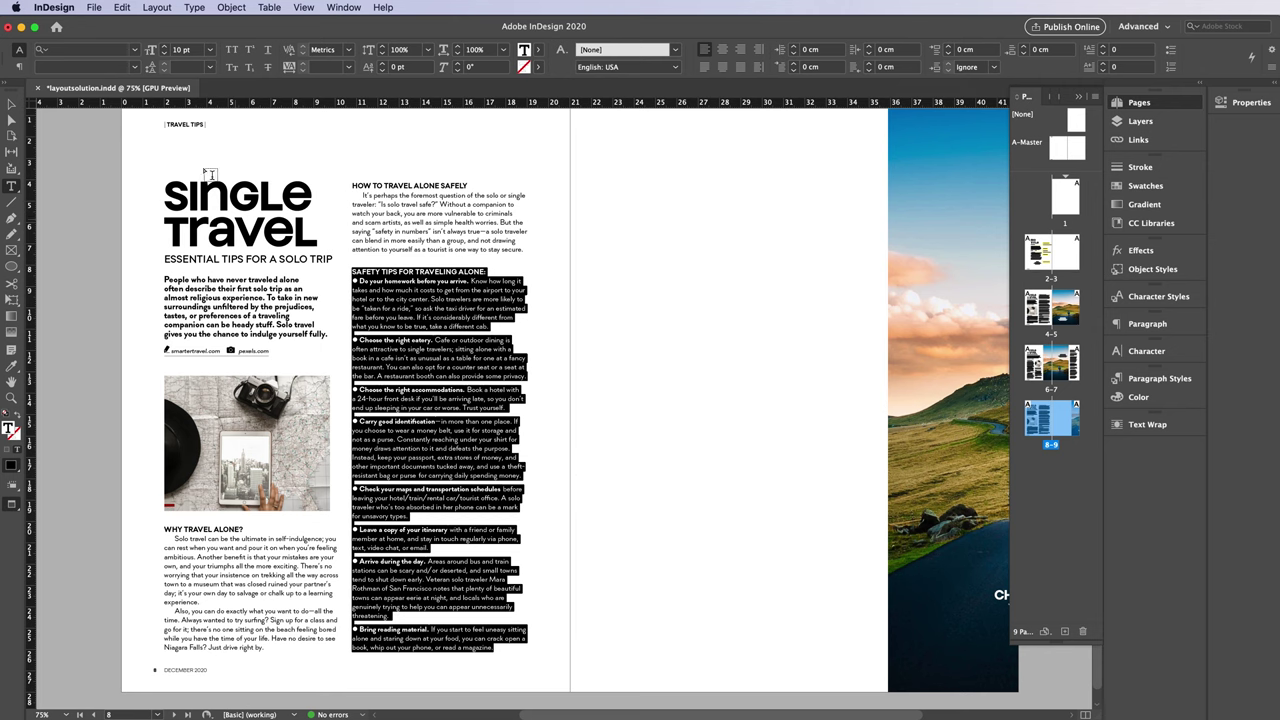
left_click(10, 104)
key("w")
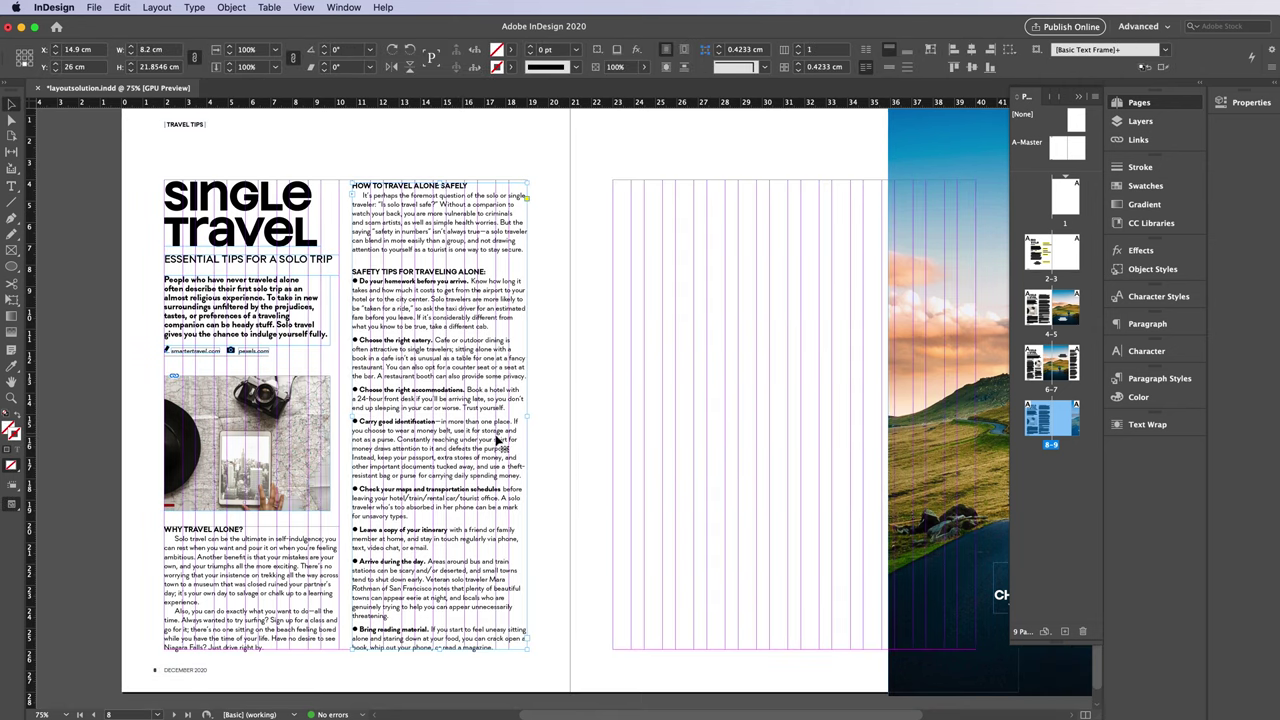
key("t")
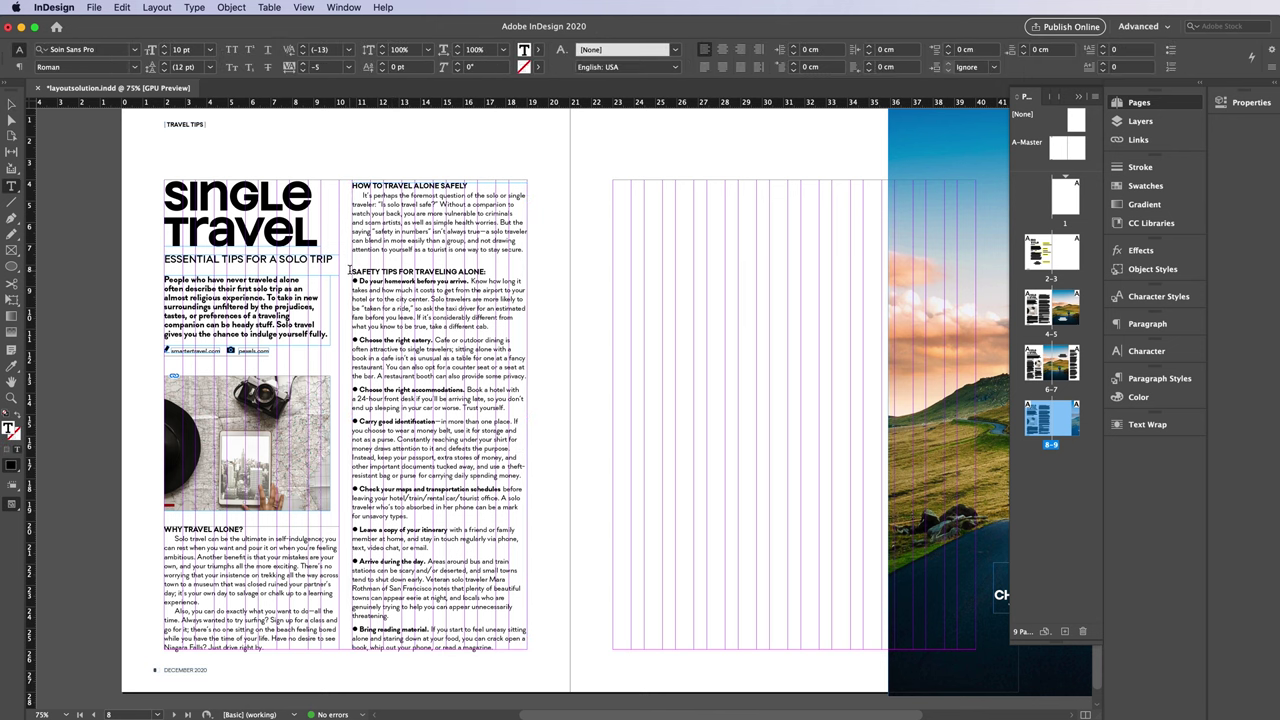
left_click_drag(350, 271, 521, 672)
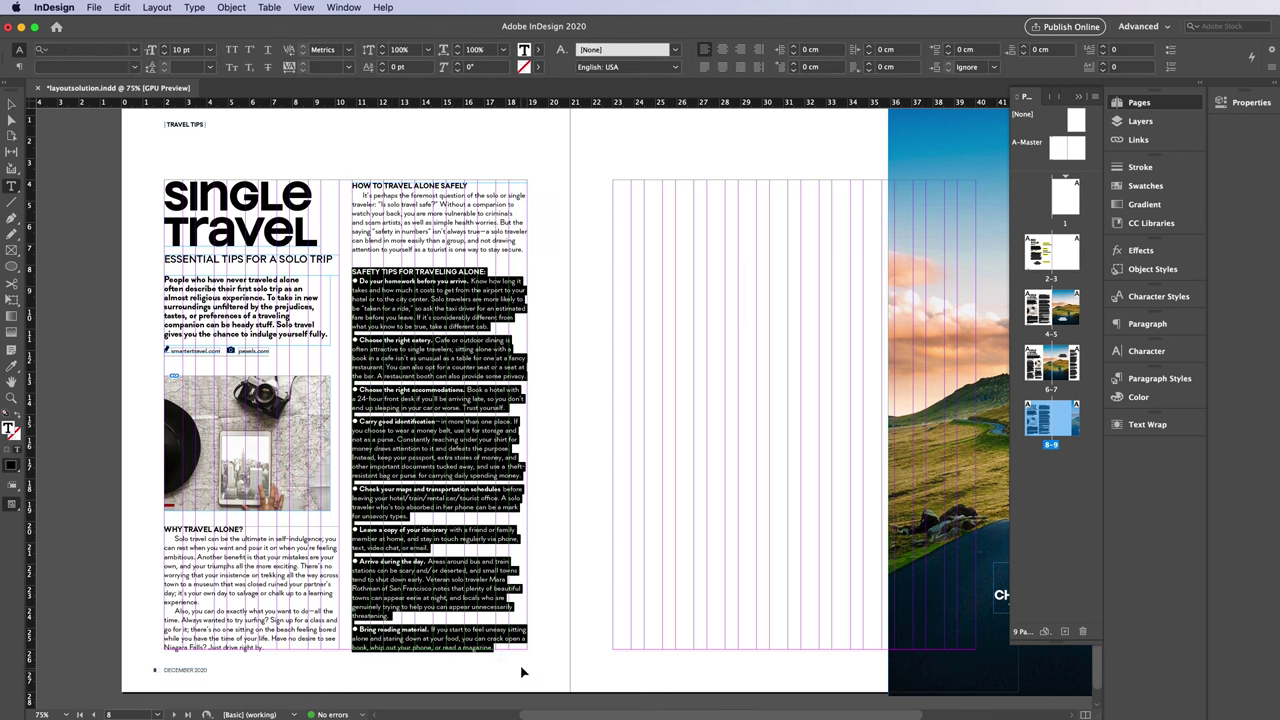
key("ctrl+x")
Paste the safety tips into a new right-page frame threaded across four columns.
left_click_drag(614, 420, 692, 641)
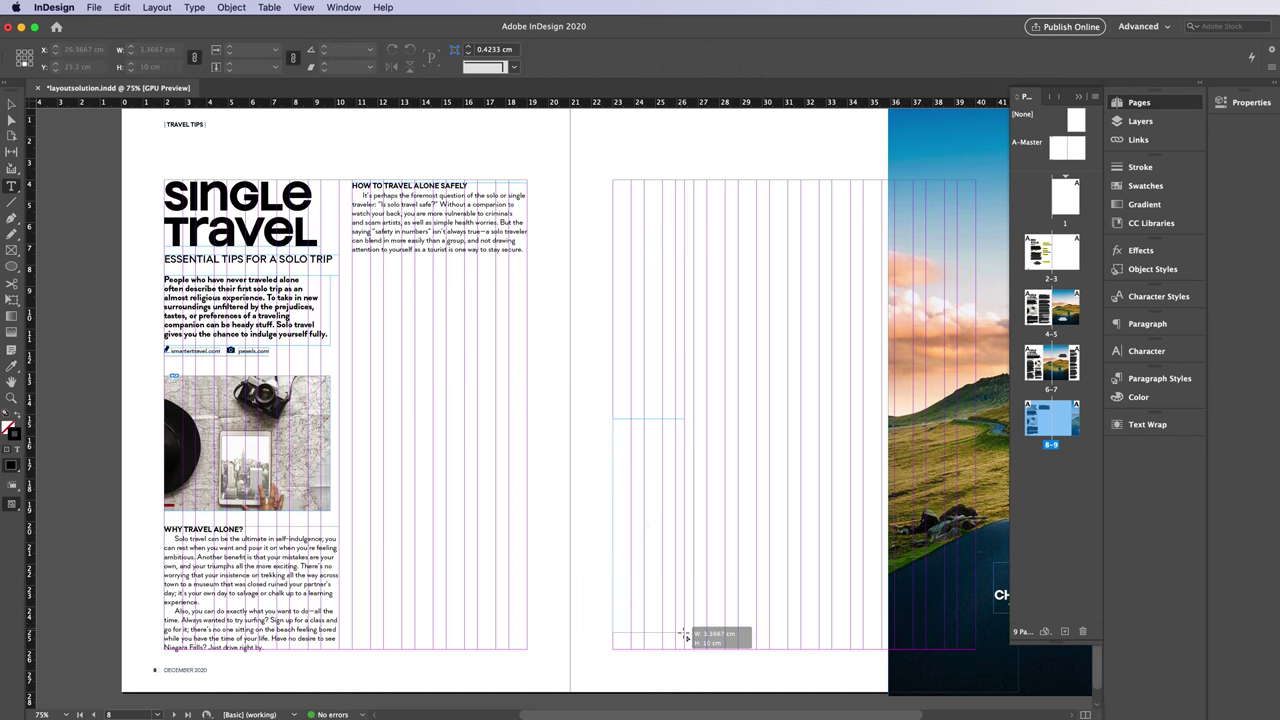
key("ctrl+v")
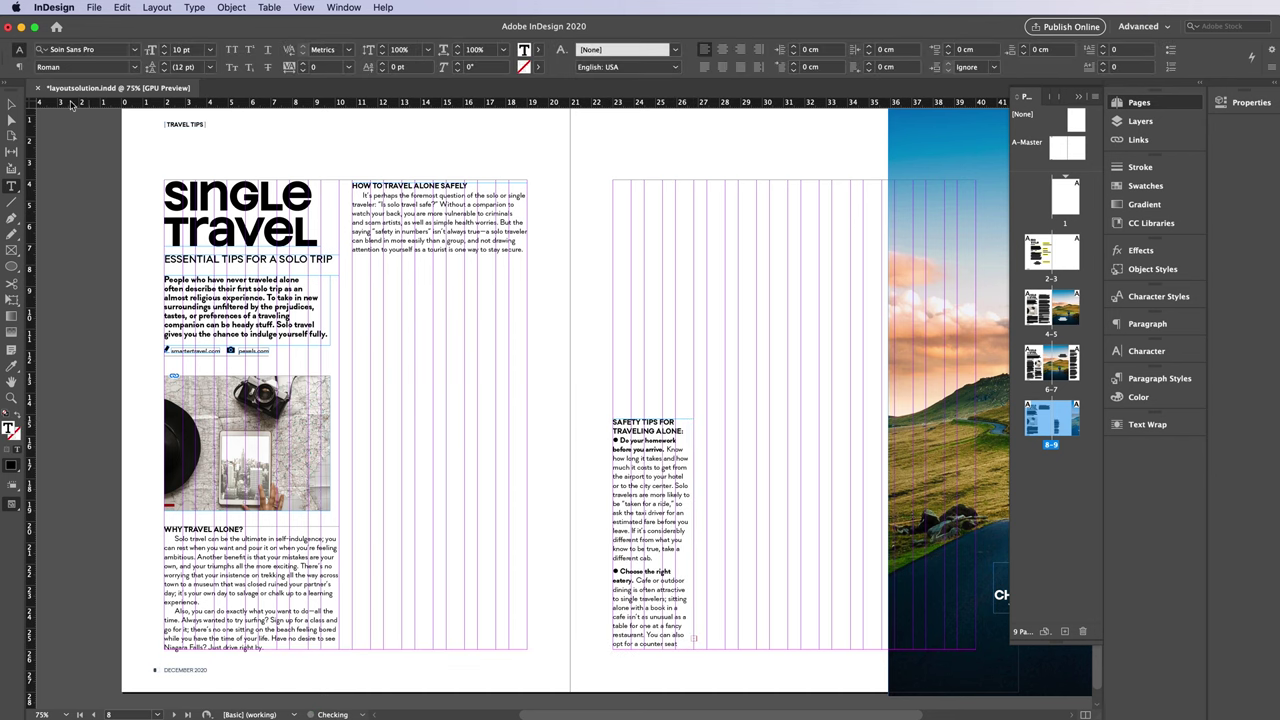
key("Escape")
left_click(693, 637)
left_click(706, 420)
scroll(780, 500, "right", 3)
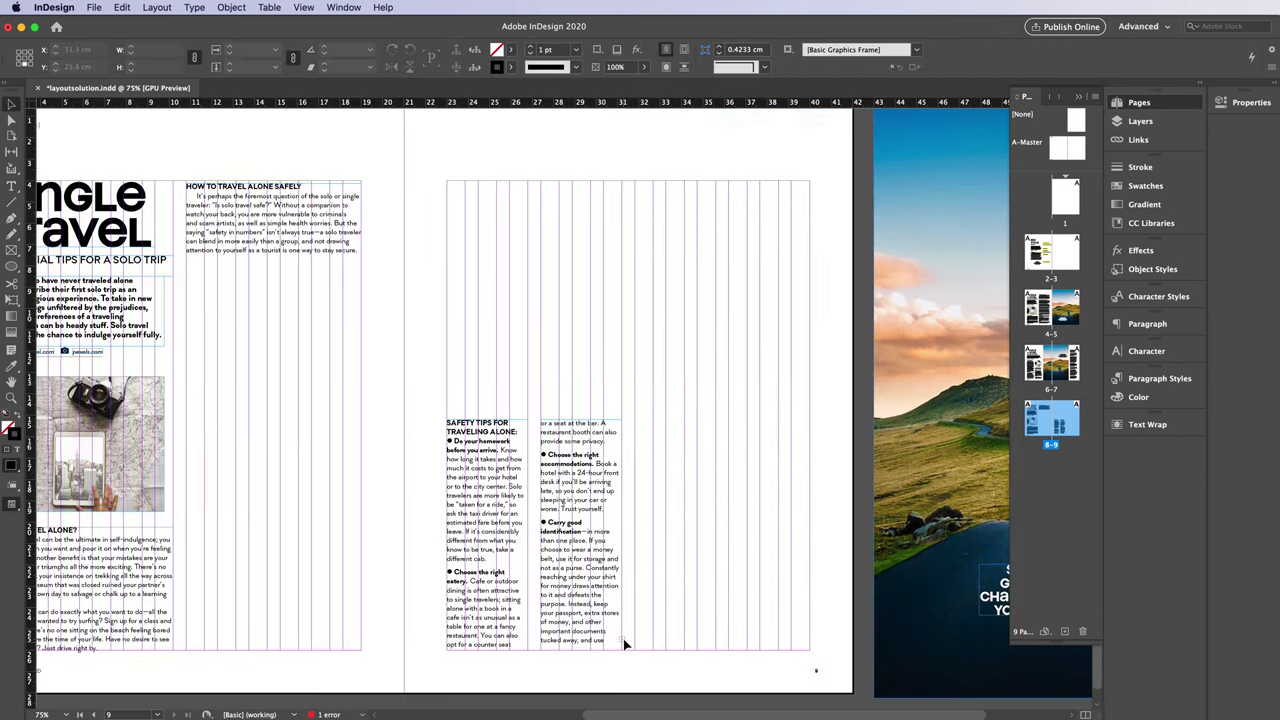
left_click(624, 645)
mouse_move(630, 420)
left_mouse_down()
mouse_move(720, 657)
mouse_move(814, 651)
left_mouse_up()
left_click_drag(443, 391, 690, 414)
Span the heading across all columns and rebalance so 'Arrive during the day' starts column four.
key("ctrl+v")
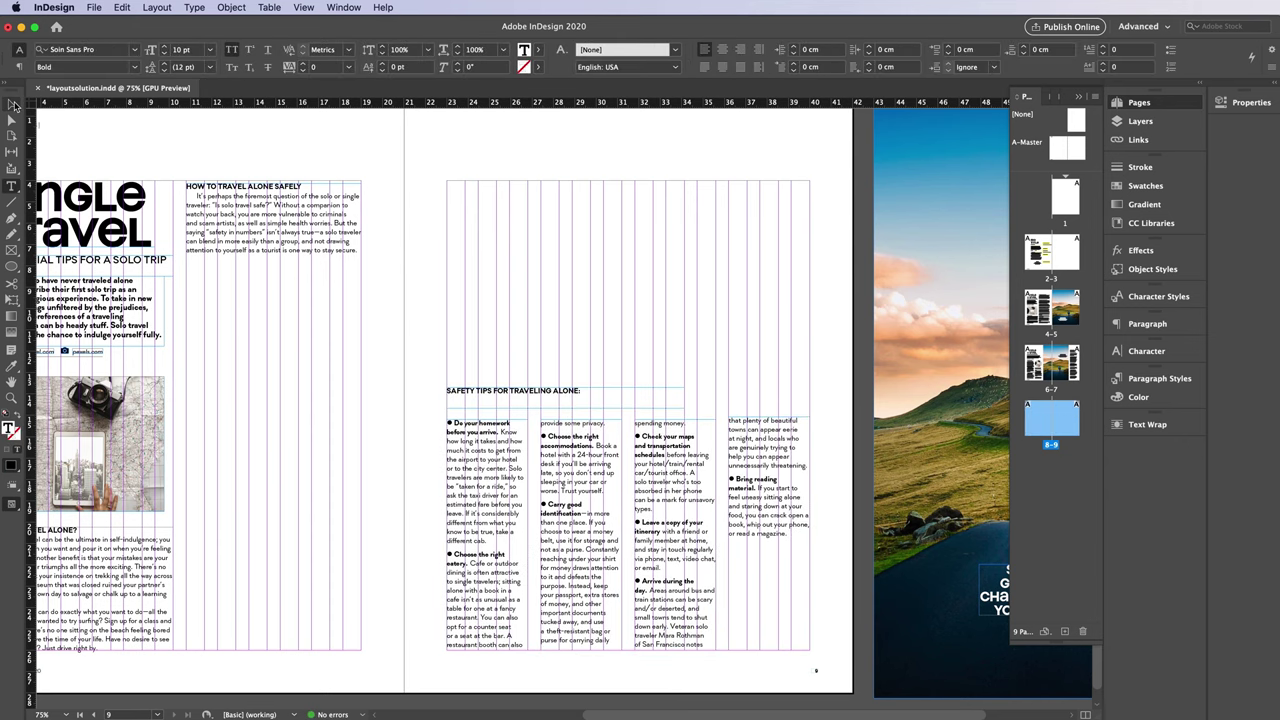
key("ctrl+a")
key("Escape")
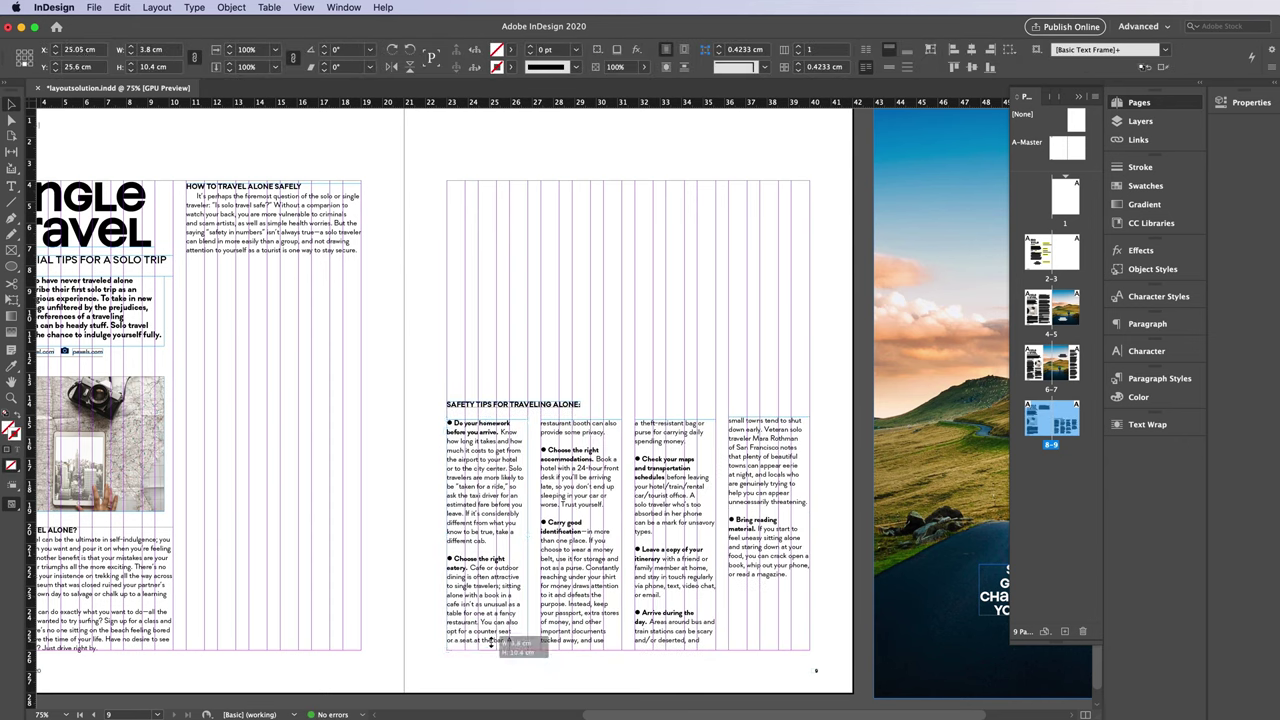
left_click_drag(486, 650, 587, 622)
double_click(686, 606)
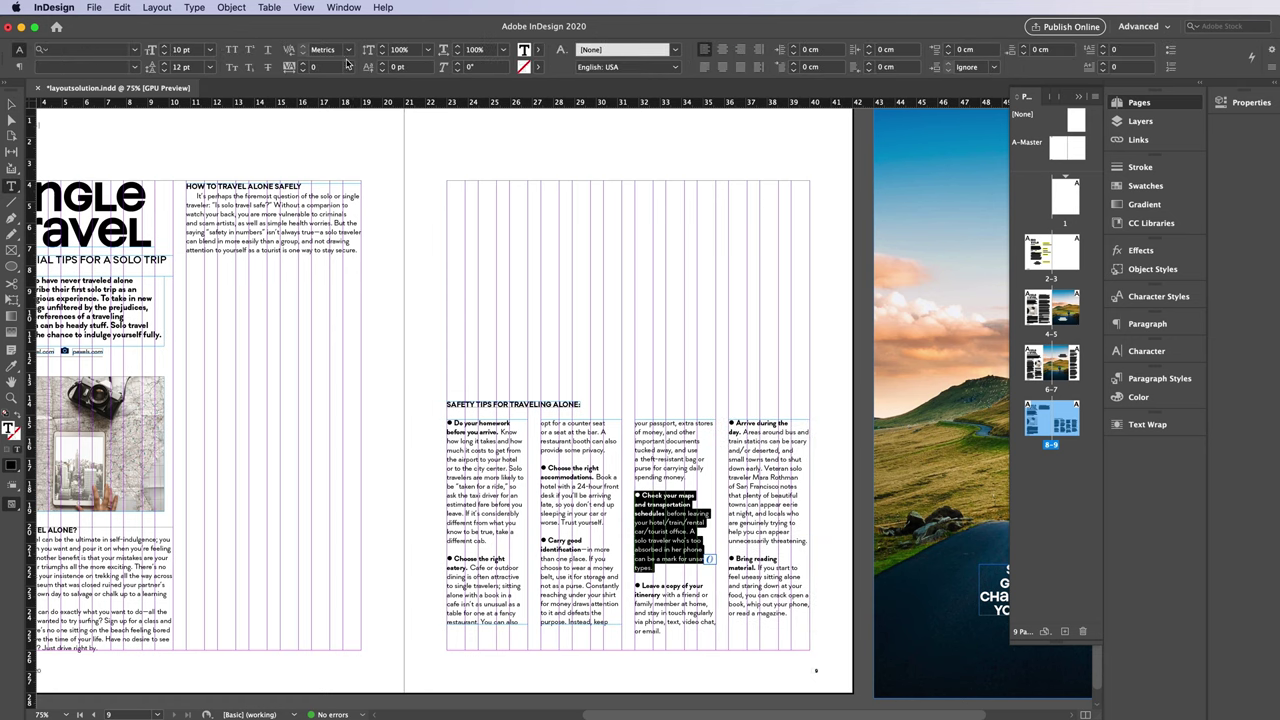
left_click_drag(634, 494, 690, 556)
key("ctrl+v")
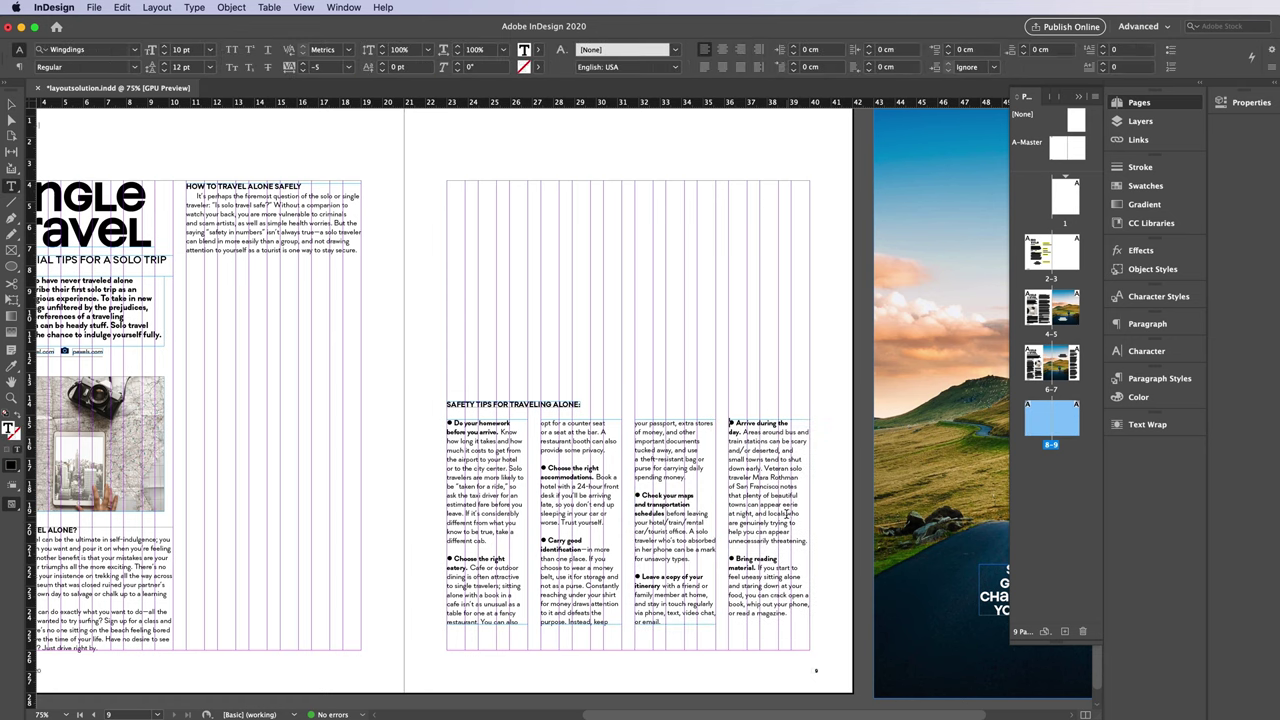
key("Escape")
Move WHY TRAVEL ALONE? into the second column with a blank line before HOW TO TRAVEL ALONE SAFELY.
double_click(1050, 420)
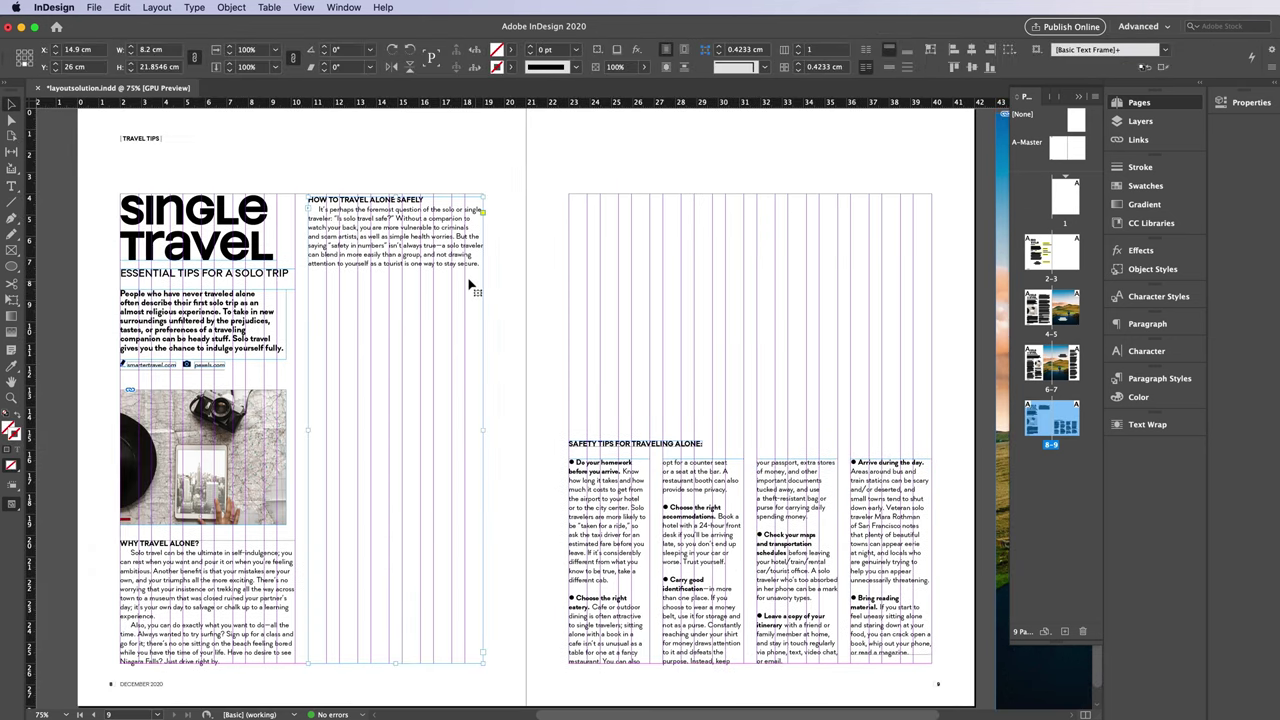
left_click_drag(197, 618, 384, 531)
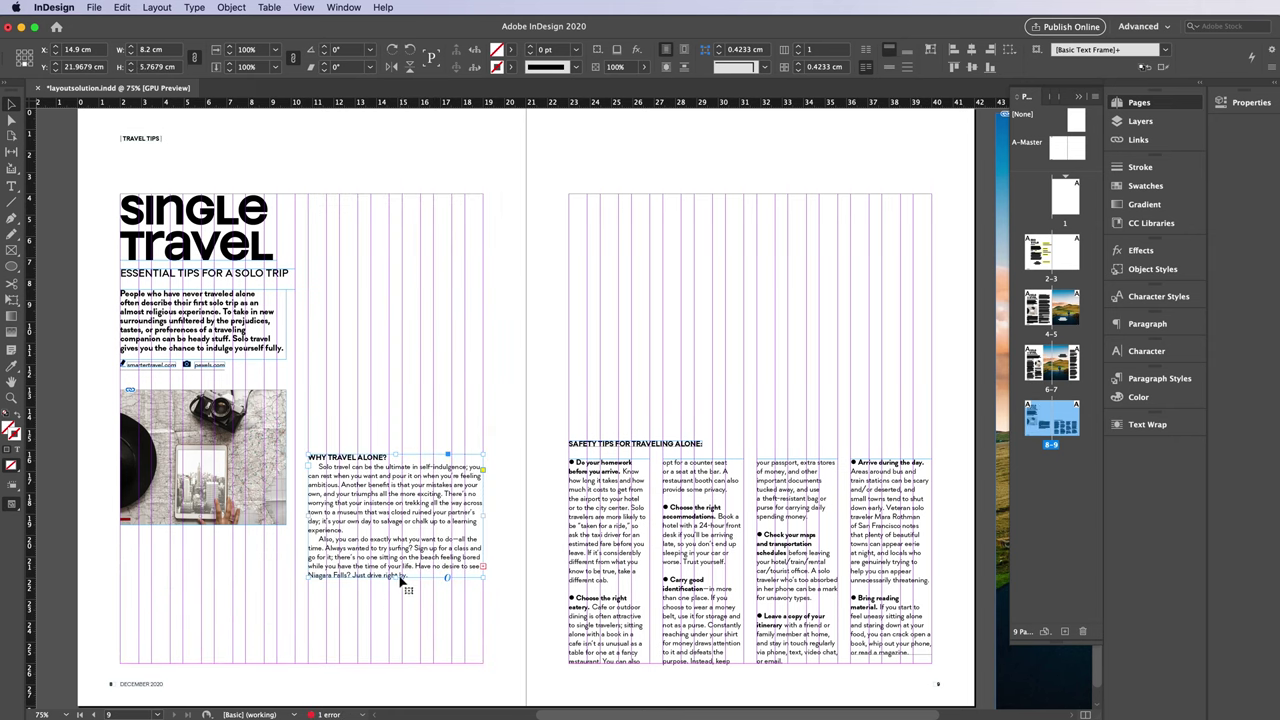
double_click(399, 579)
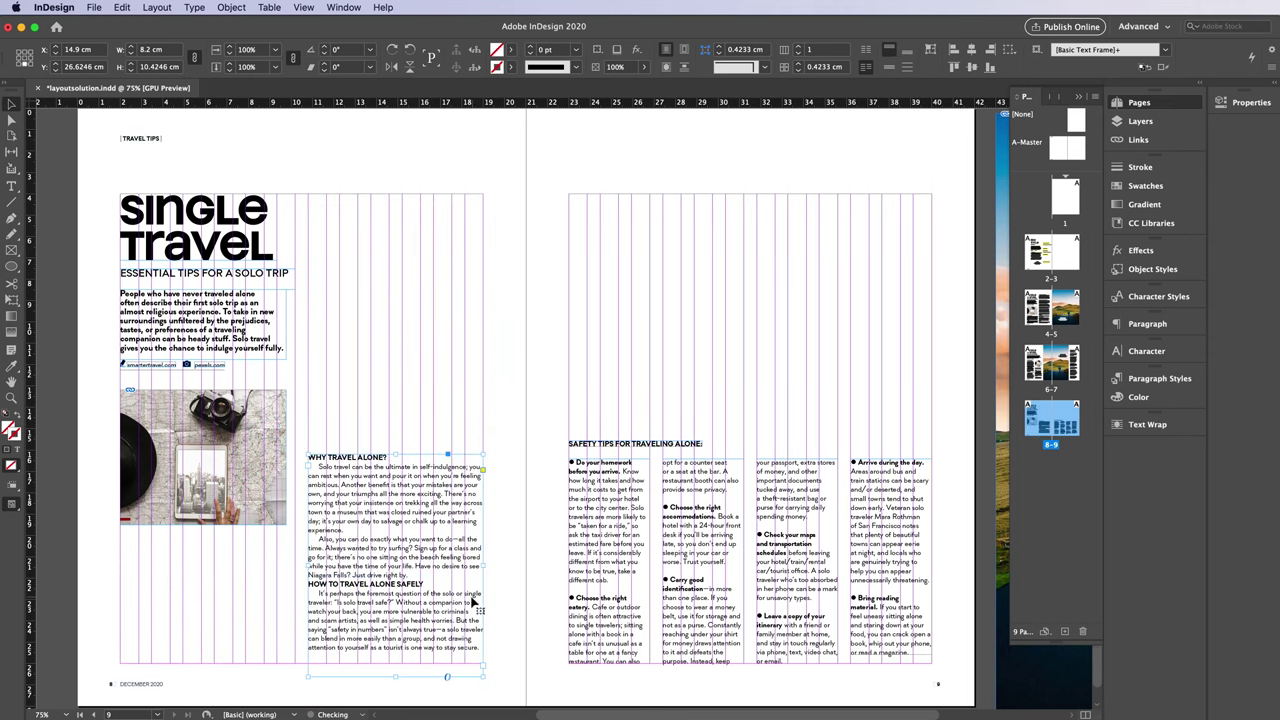
double_click(418, 578)
key("Return")
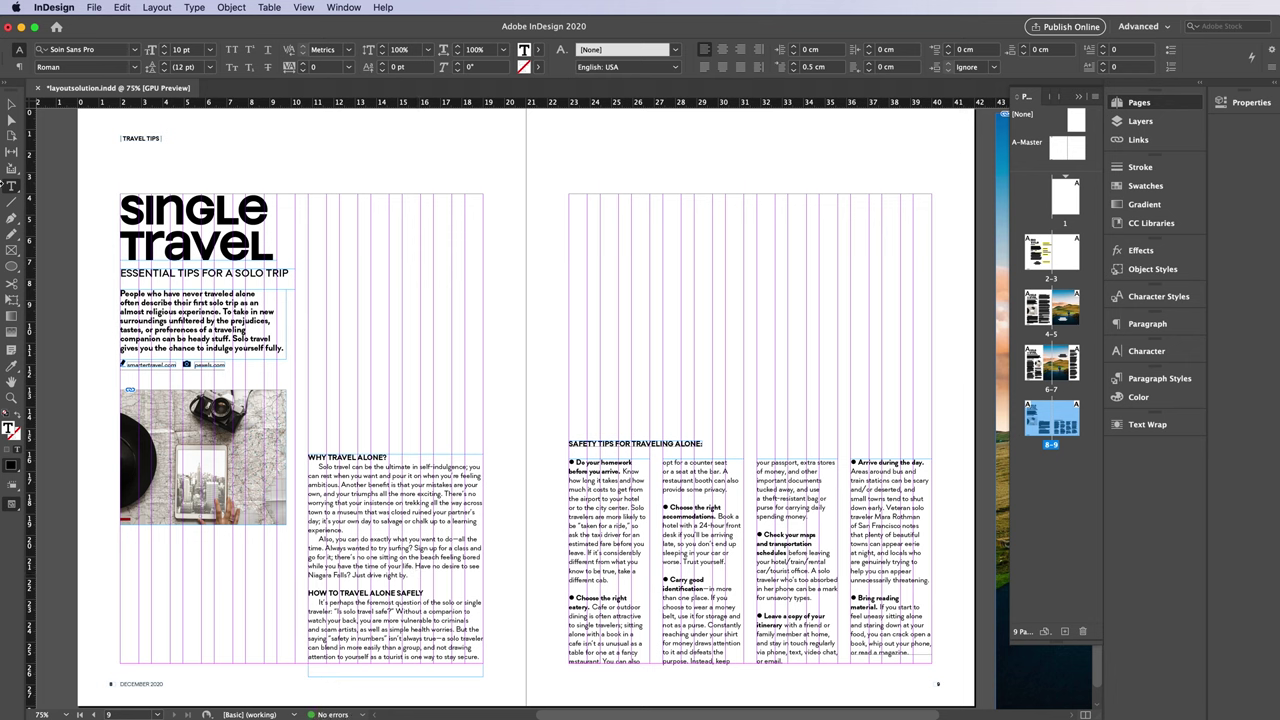
Extend the Why Travel Alone? text frame slightly upward and deselect it.
left_click(11, 105)
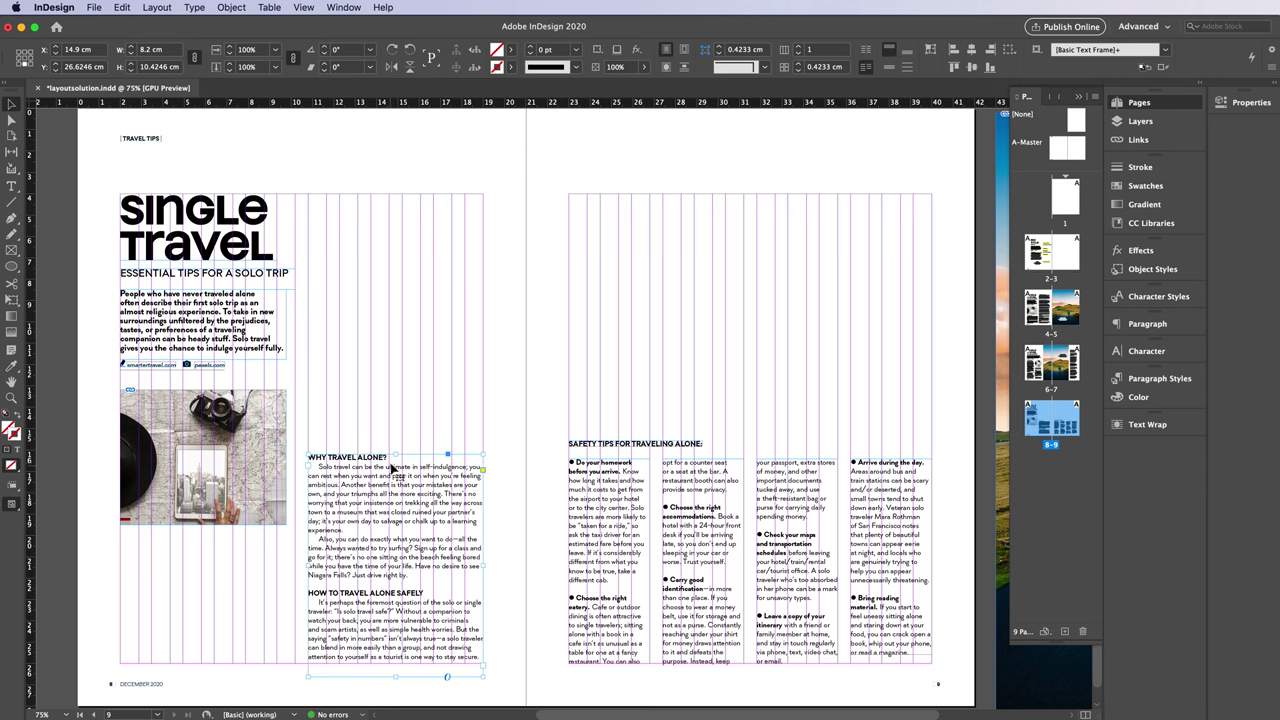
left_click_drag(395, 456, 395, 442)
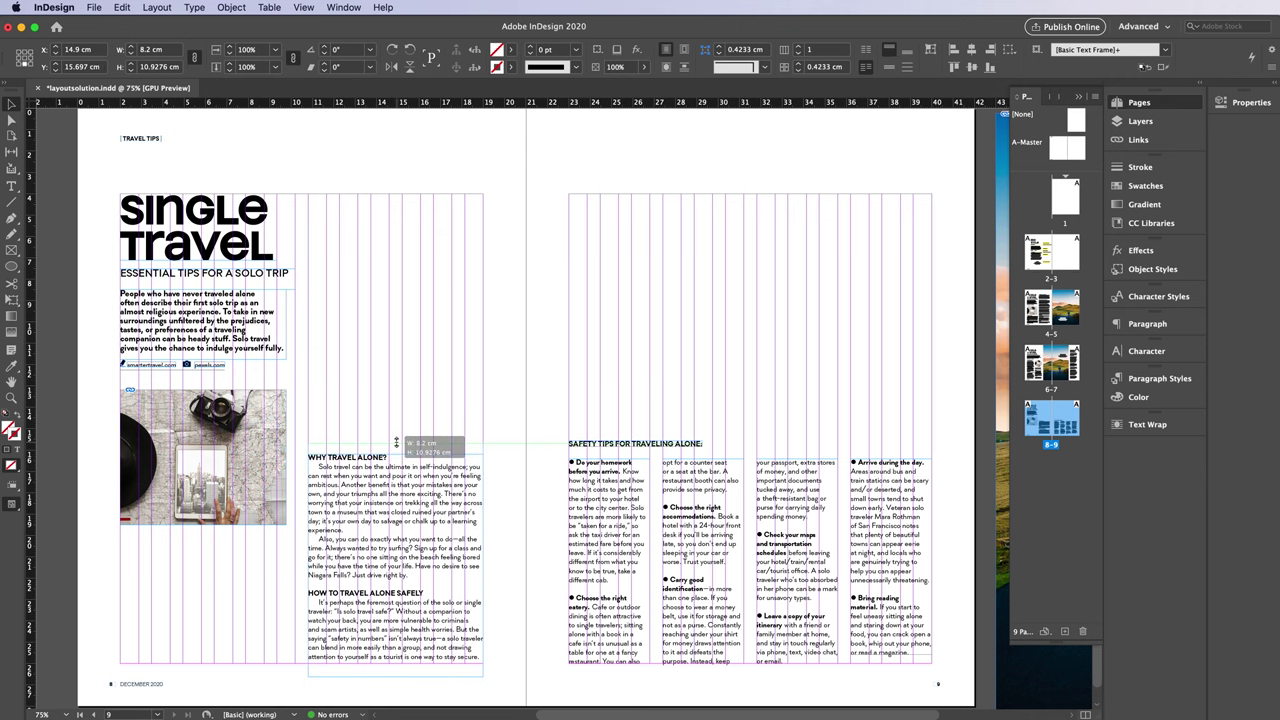
left_click(519, 433)
Preview without guides and enlarge the map photo frame toward the bottom-left corner.
key("w")
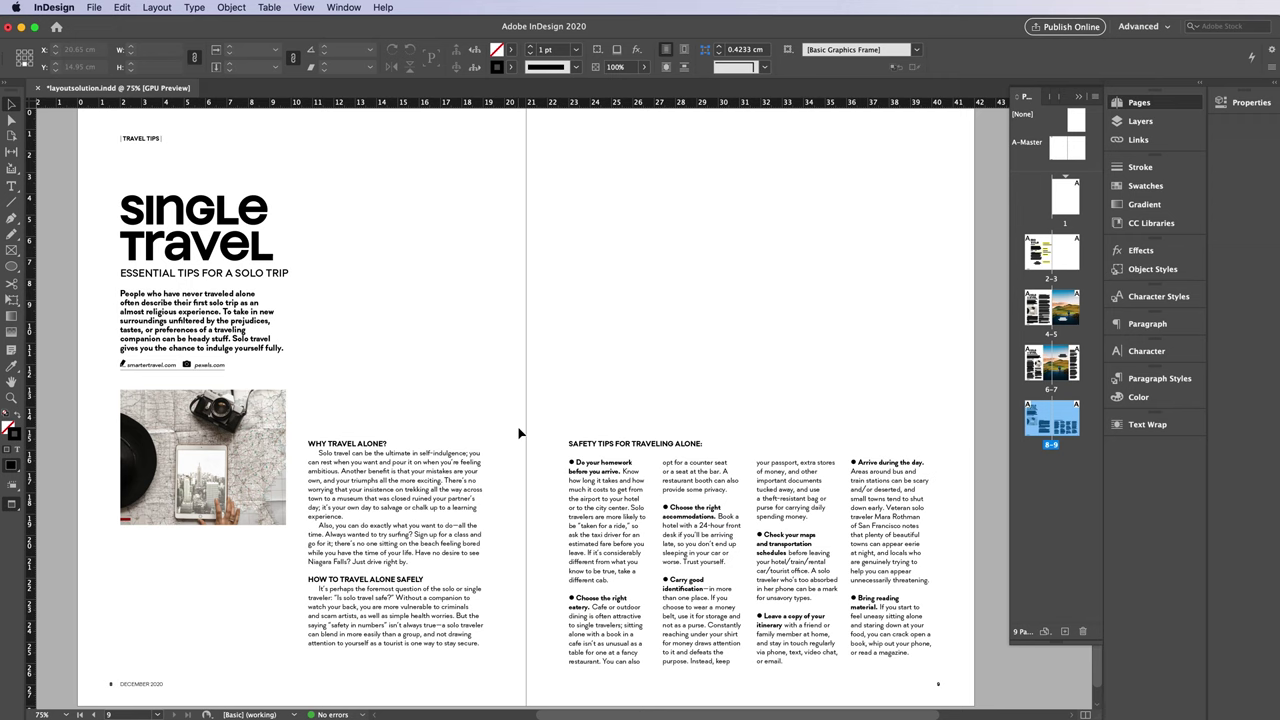
left_click(262, 520)
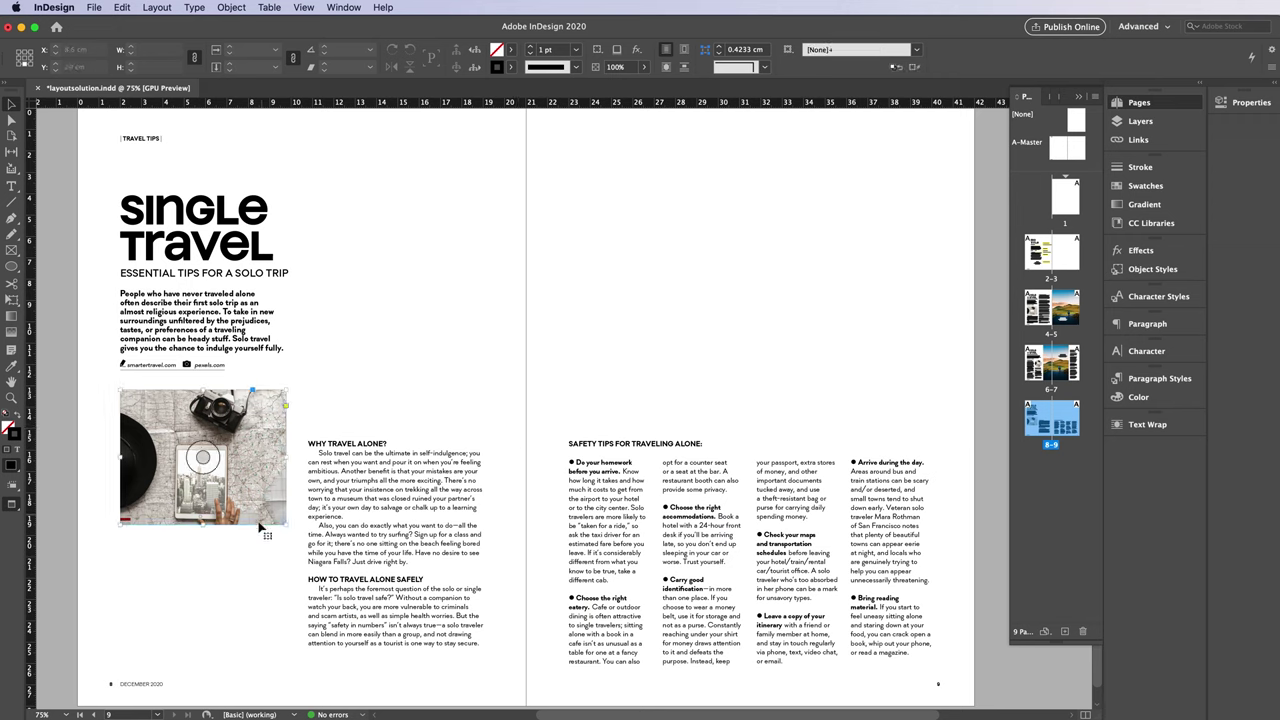
left_click_drag(202, 523, 258, 583)
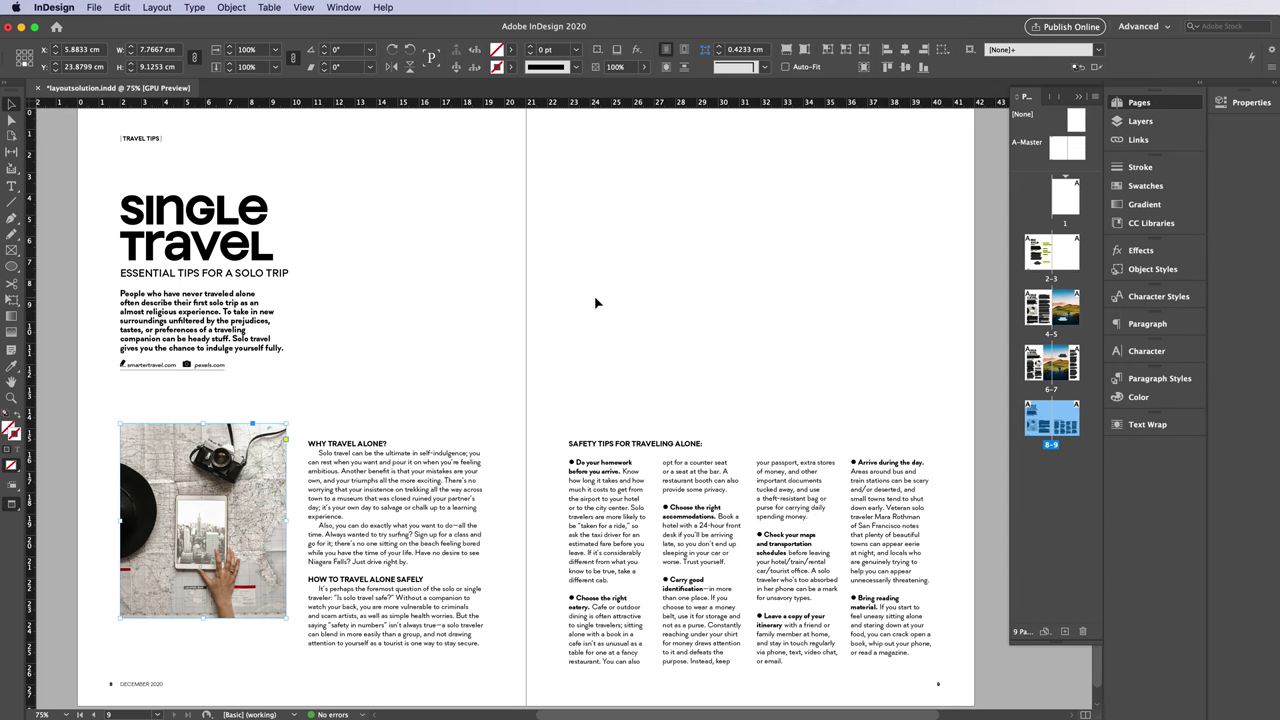
Place the cyclist photo and fit it across the top of the spread.
key("super+d")
key("Return")
left_click(314, 186)
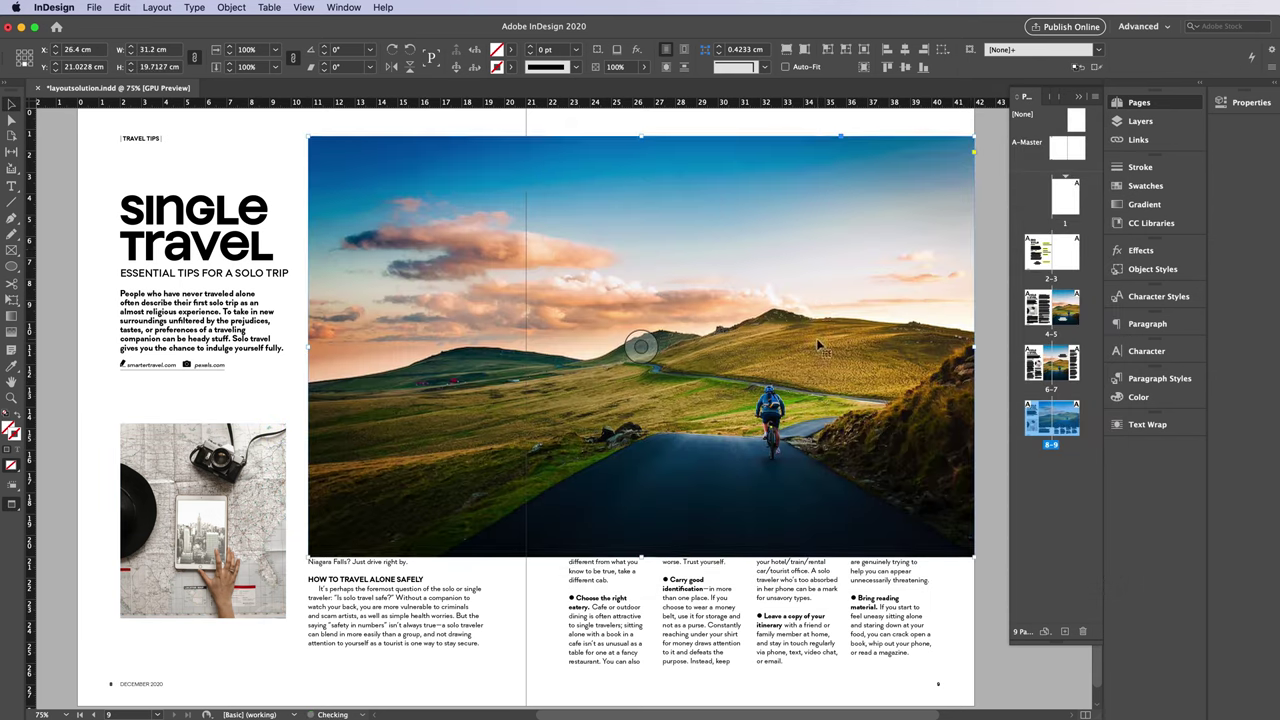
scroll(683, 470, "up", 1)
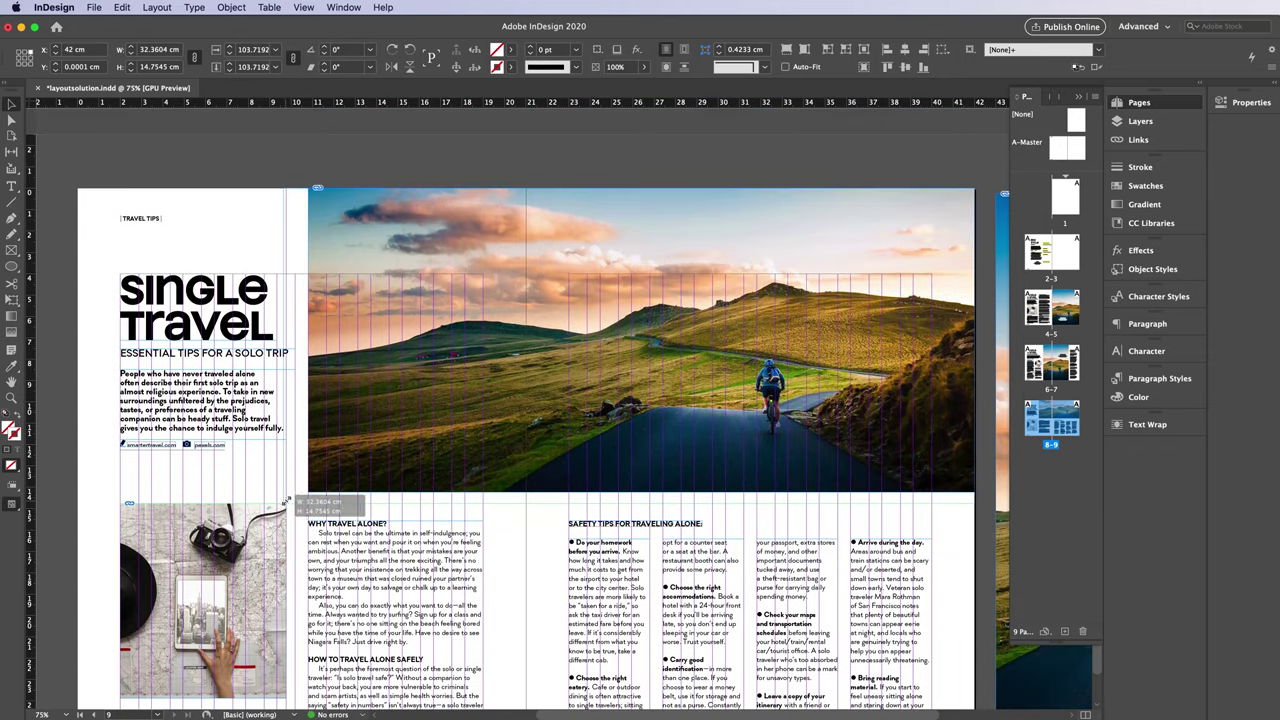
left_click_drag(309, 347, 286, 347)
scroll(286, 347, "down", 4)
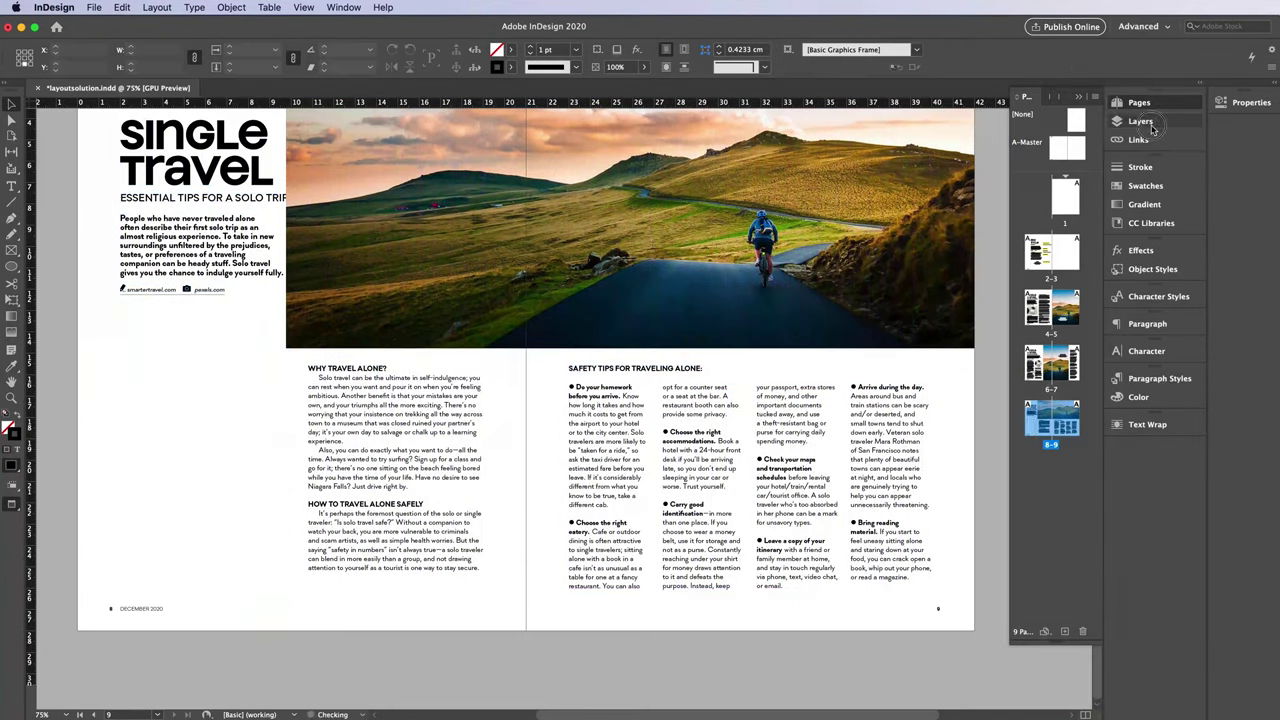
Resize the Why Travel Alone? text frame and reselect the cyclist photo frame.
left_click(1140, 120)
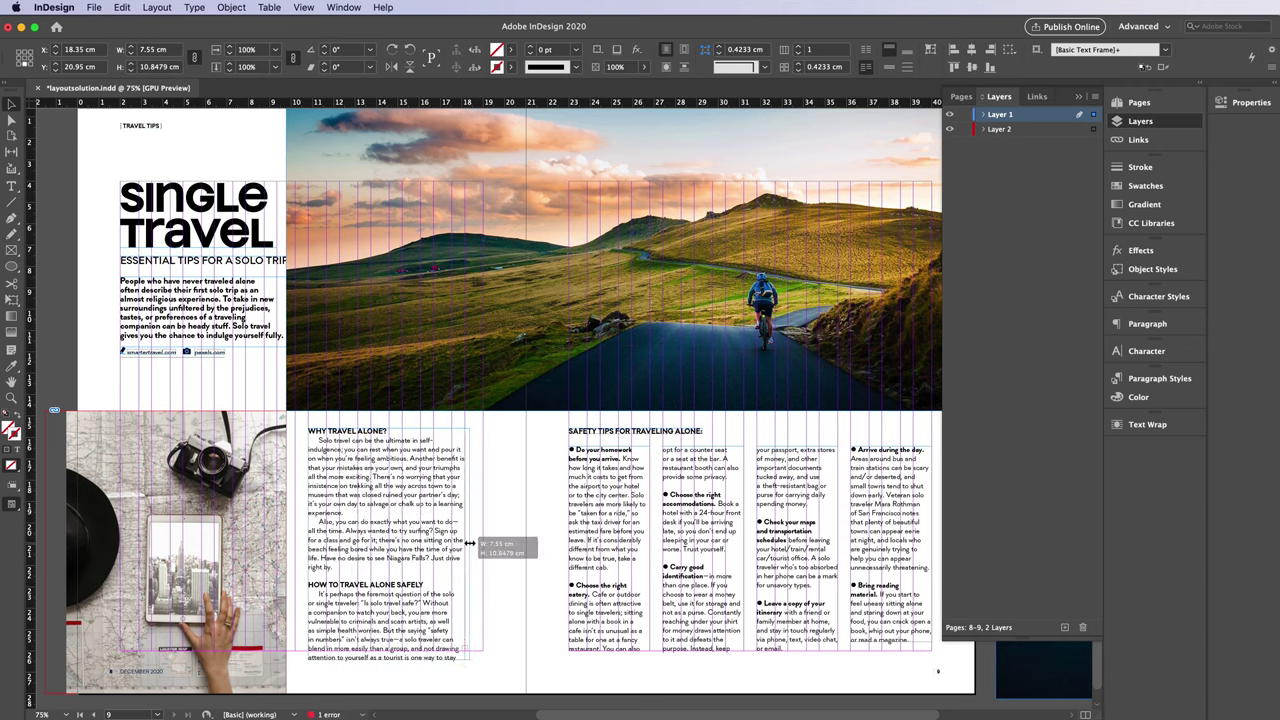
key("Escape")
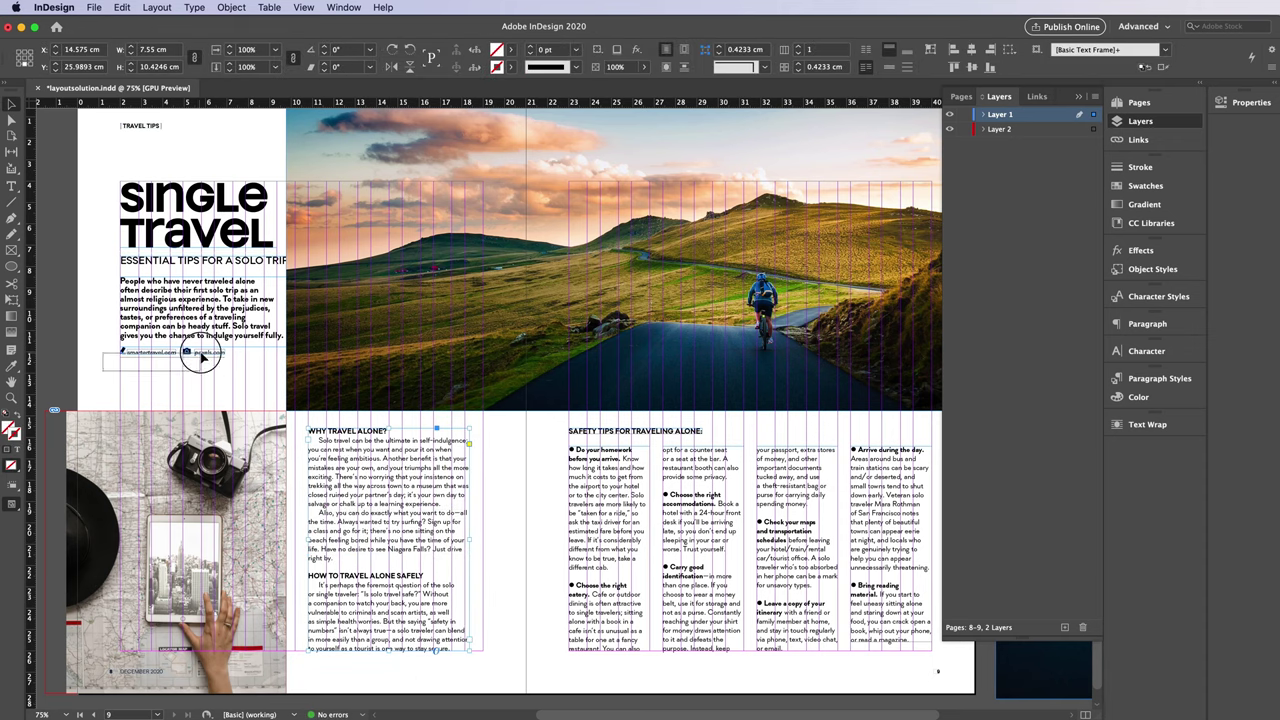
mouse_move(262, 337)
left_mouse_down()
mouse_move(262, 364)
mouse_move(257, 352)
left_mouse_up()
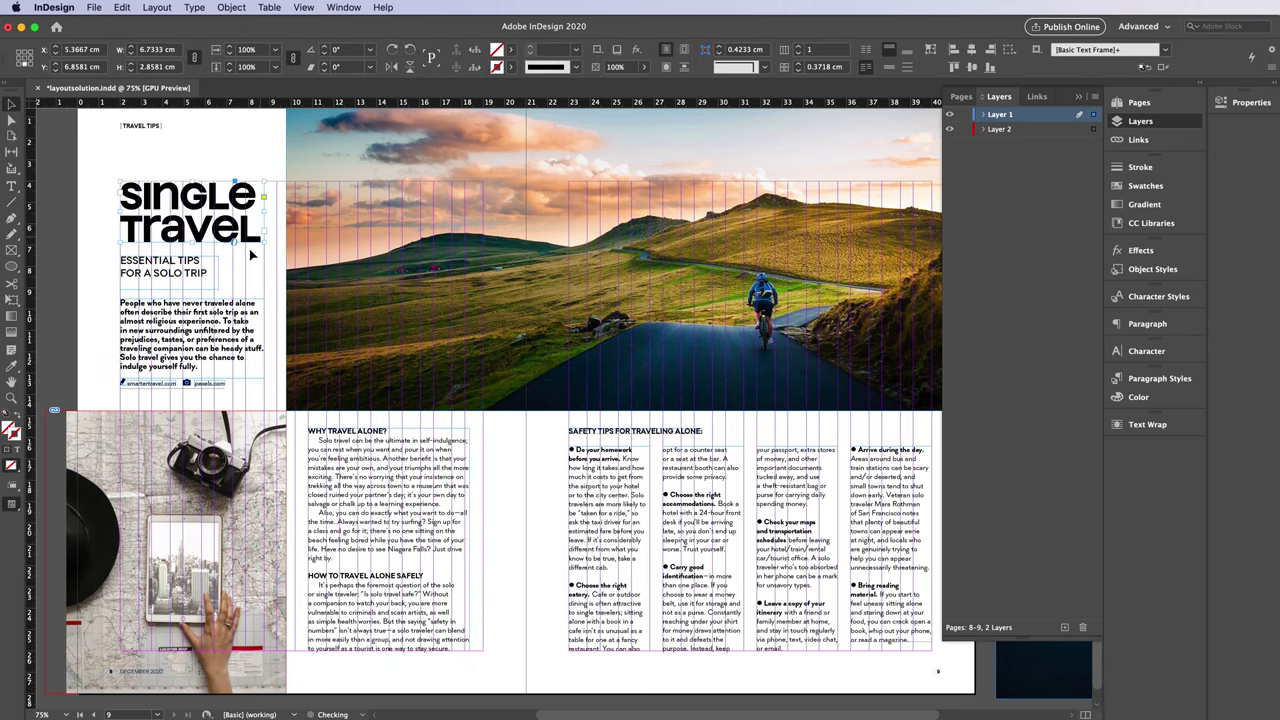
left_click(630, 260)
left_click(576, 49)
key("Escape")
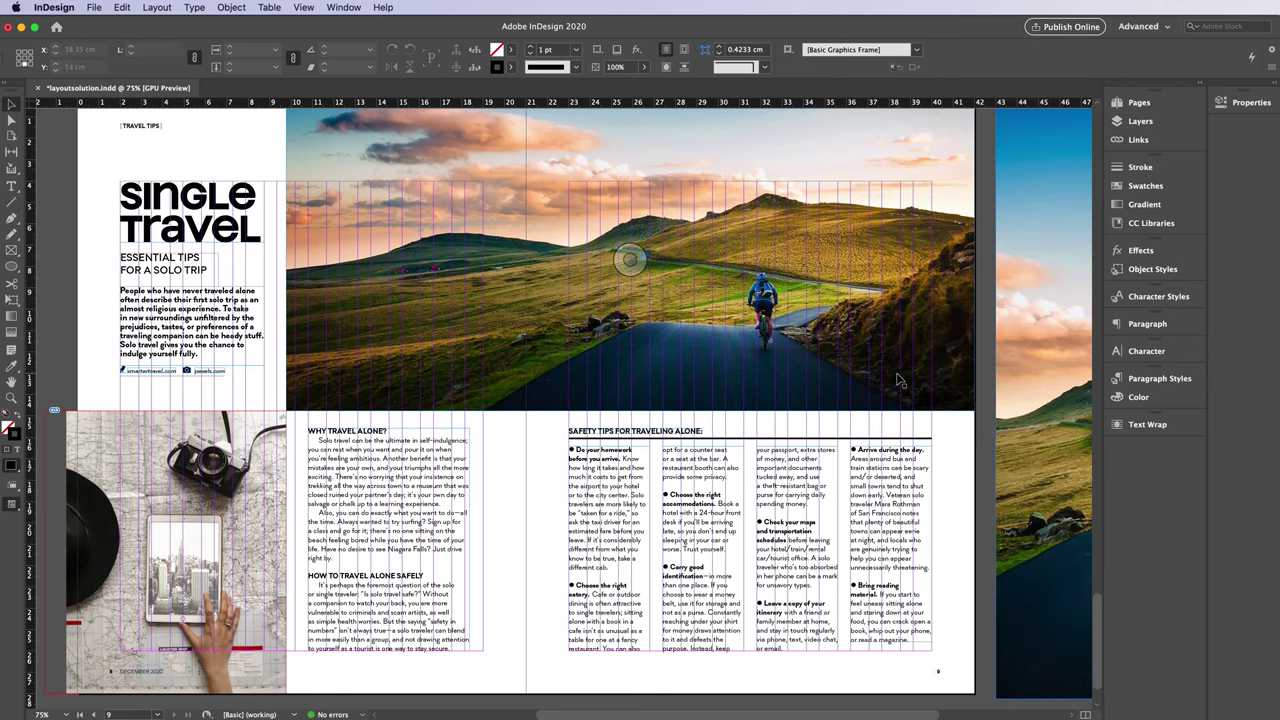
key("w")
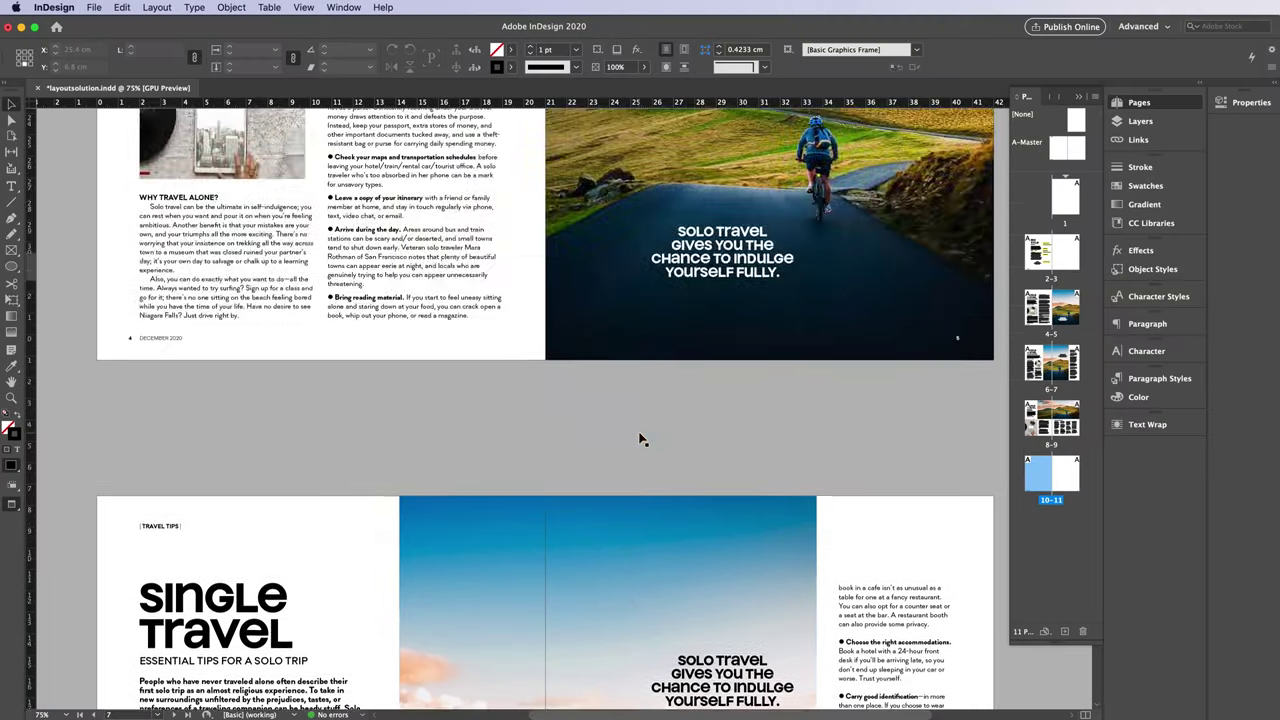
Copy every object on spread 4–5 and Paste in Place onto blank spread 10–11.
scroll(640, 438, "down", 3)
scroll(640, 438, "down", 3)
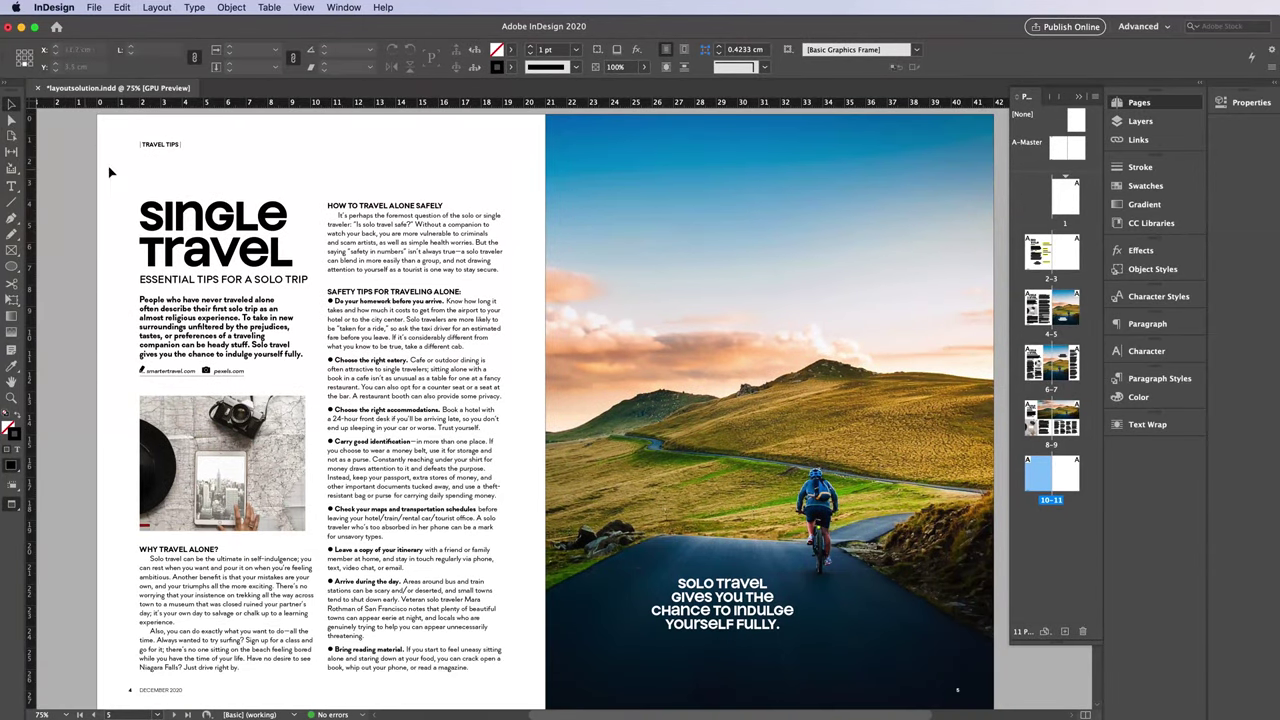
left_click_drag(121, 179, 773, 659)
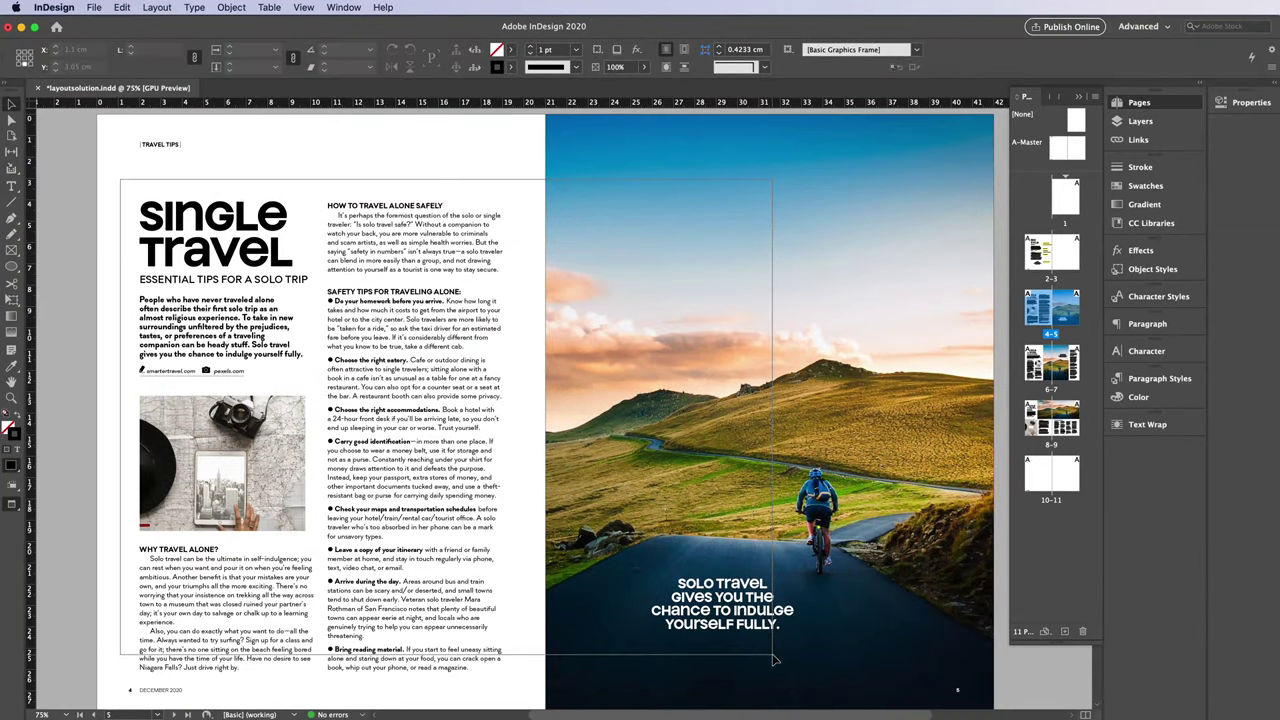
scroll(773, 659, "down", 5)
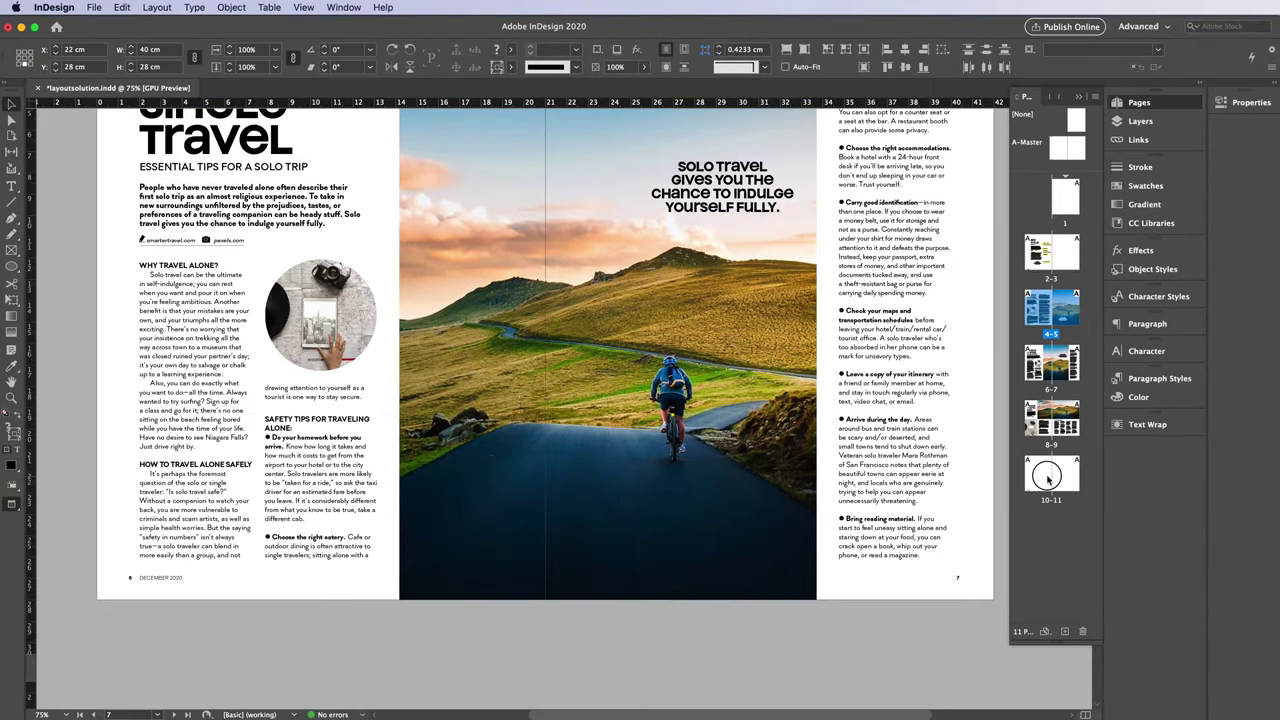
double_click(1048, 479)
left_click(121, 7)
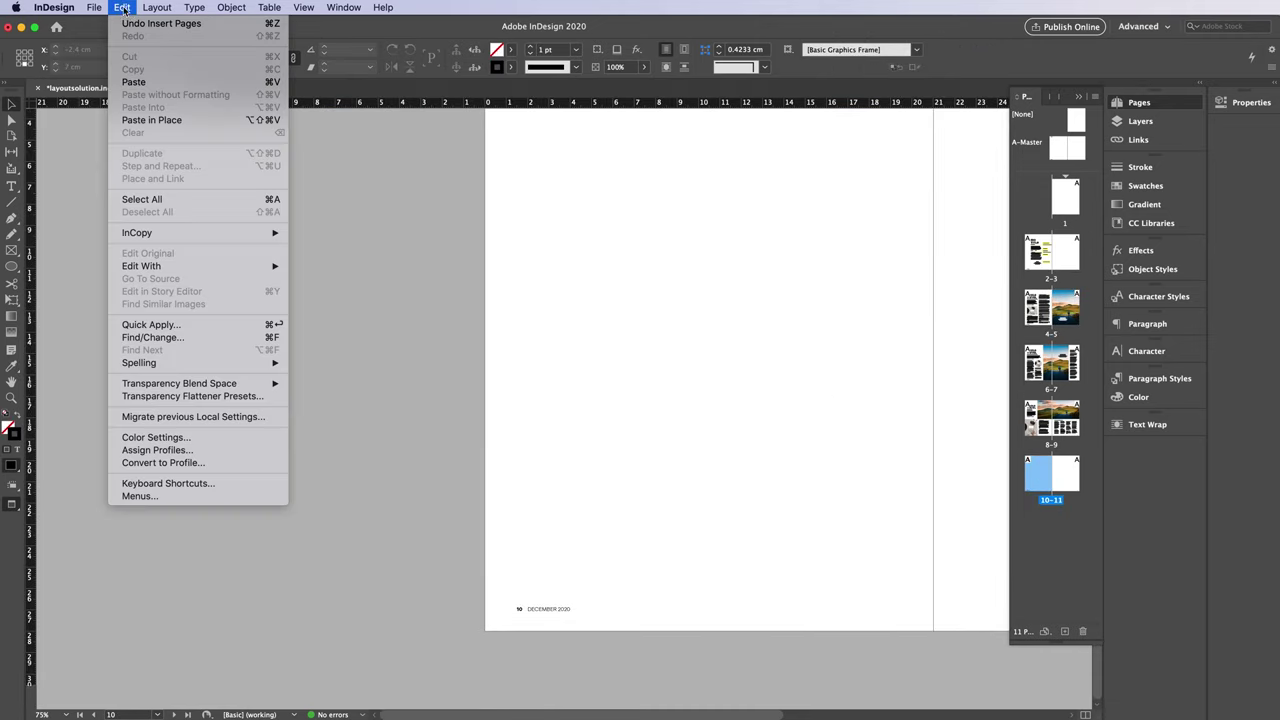
left_click(180, 122)
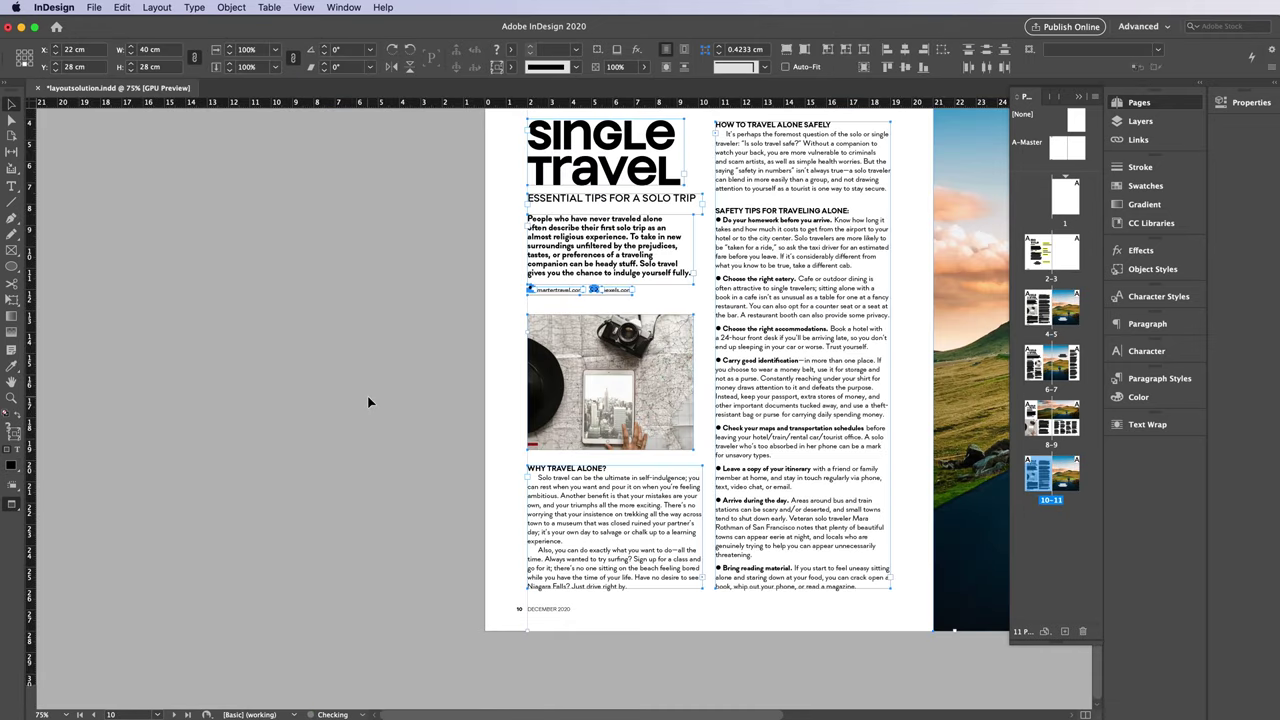
left_click(396, 381)
left_click_drag(751, 372, 453, 419)
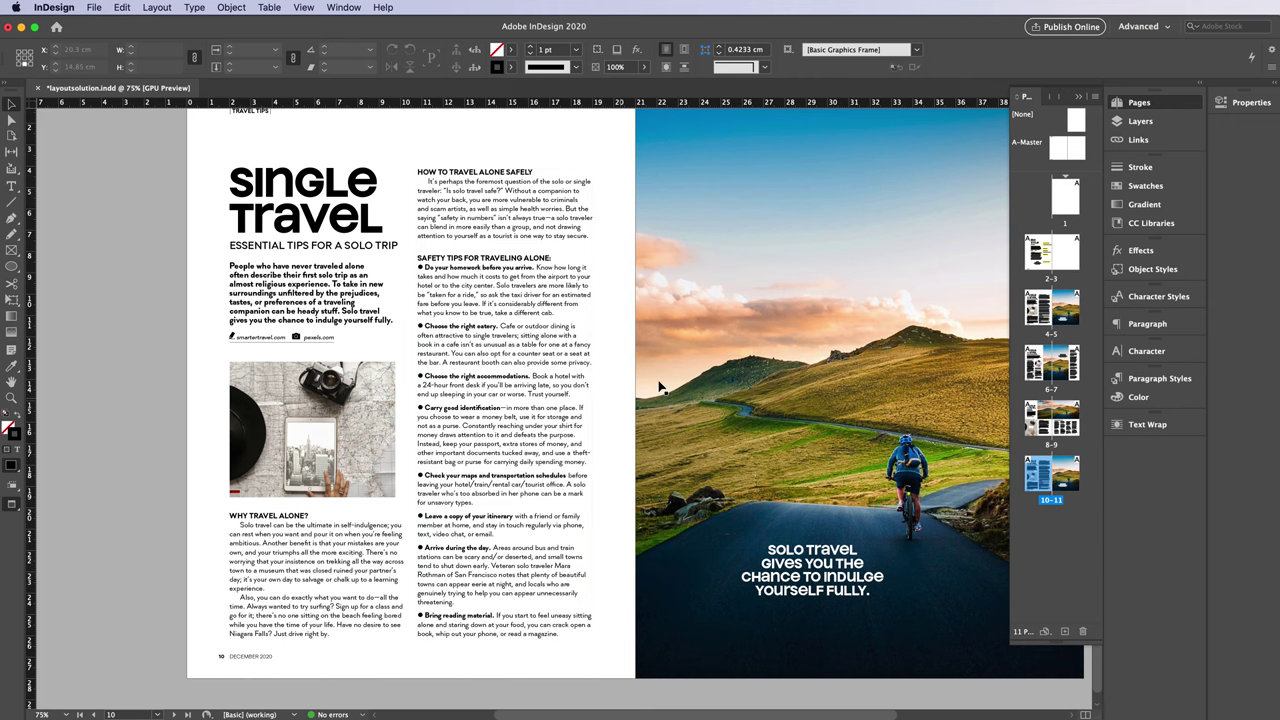
Crop the right-page cyclist photo down to its lower half.
left_click(714, 364)
scroll(826, 290, "up", 2)
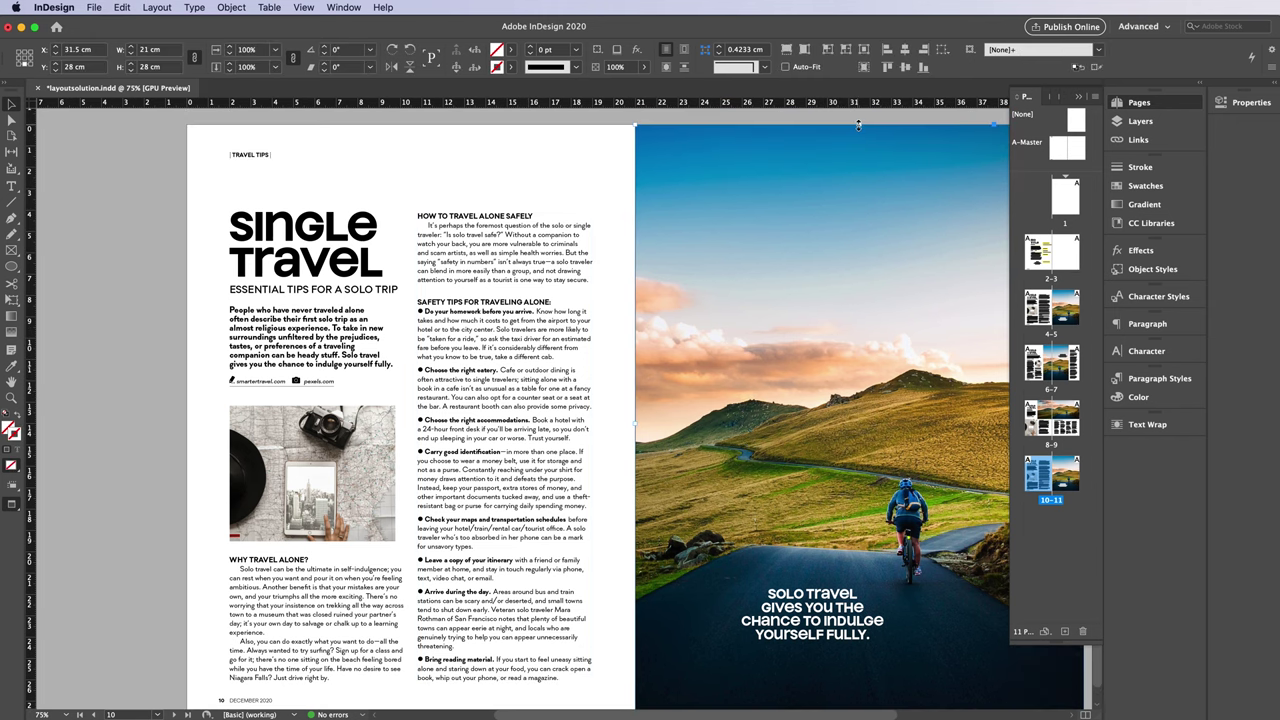
left_click_drag(855, 125, 899, 435)
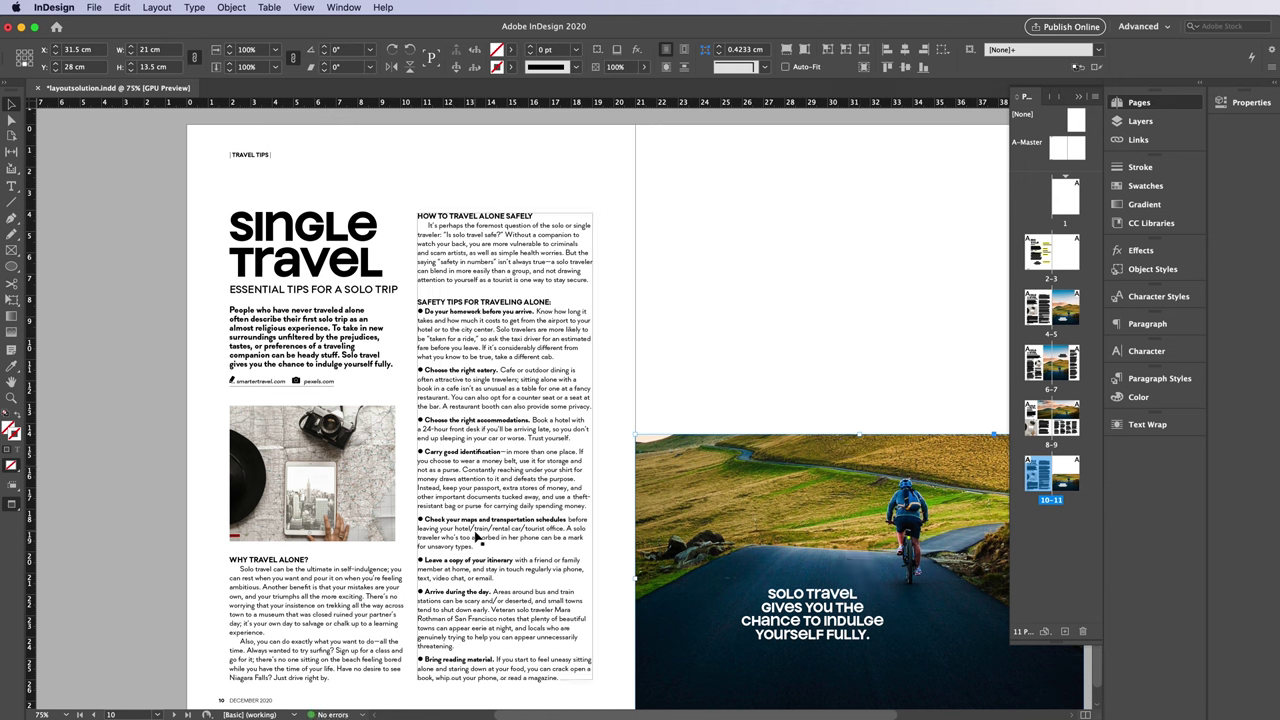
Narrow the left-page article into columns, adding a third column at the page bottom.
left_click(381, 615)
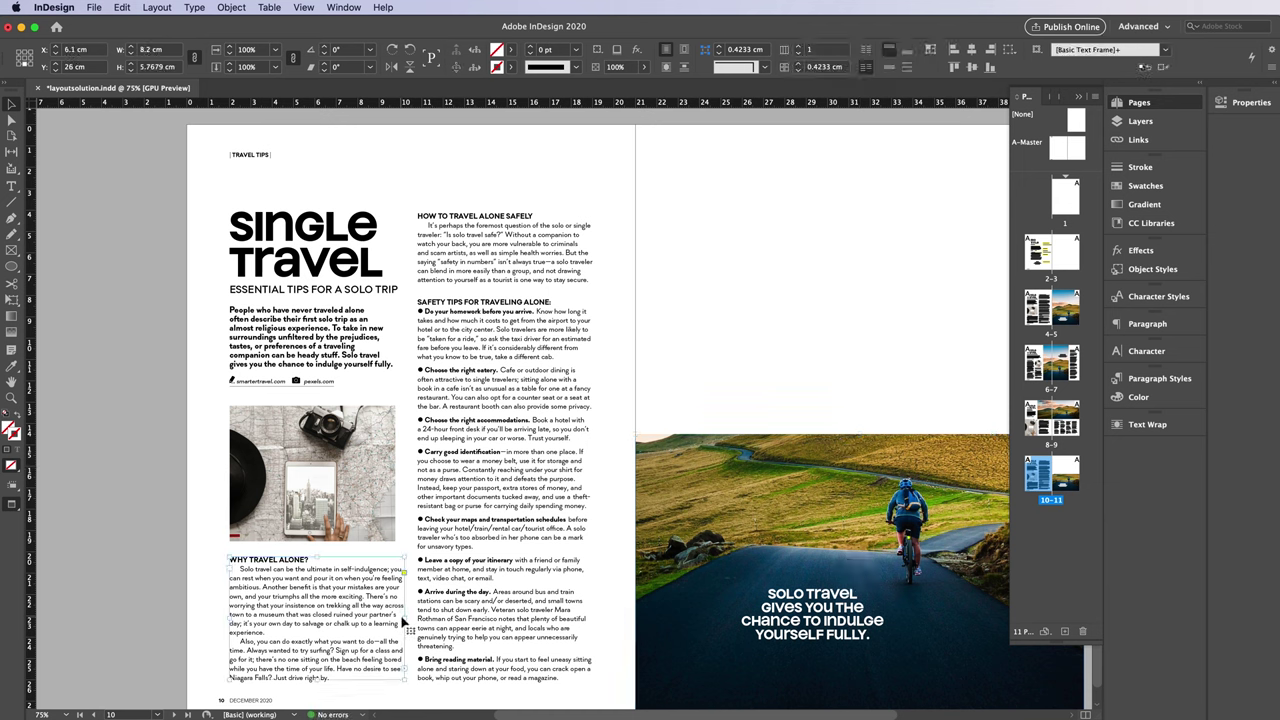
left_click_drag(404, 617, 342, 620)
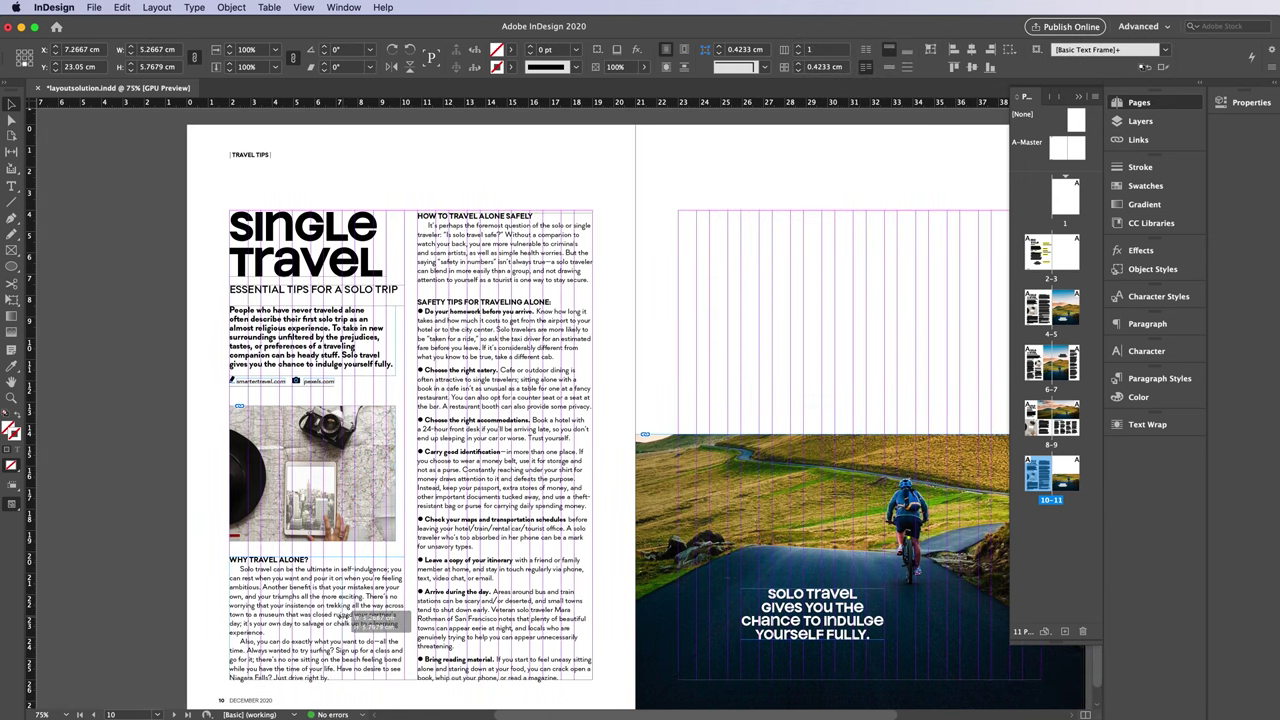
left_click_drag(505, 622, 443, 622)
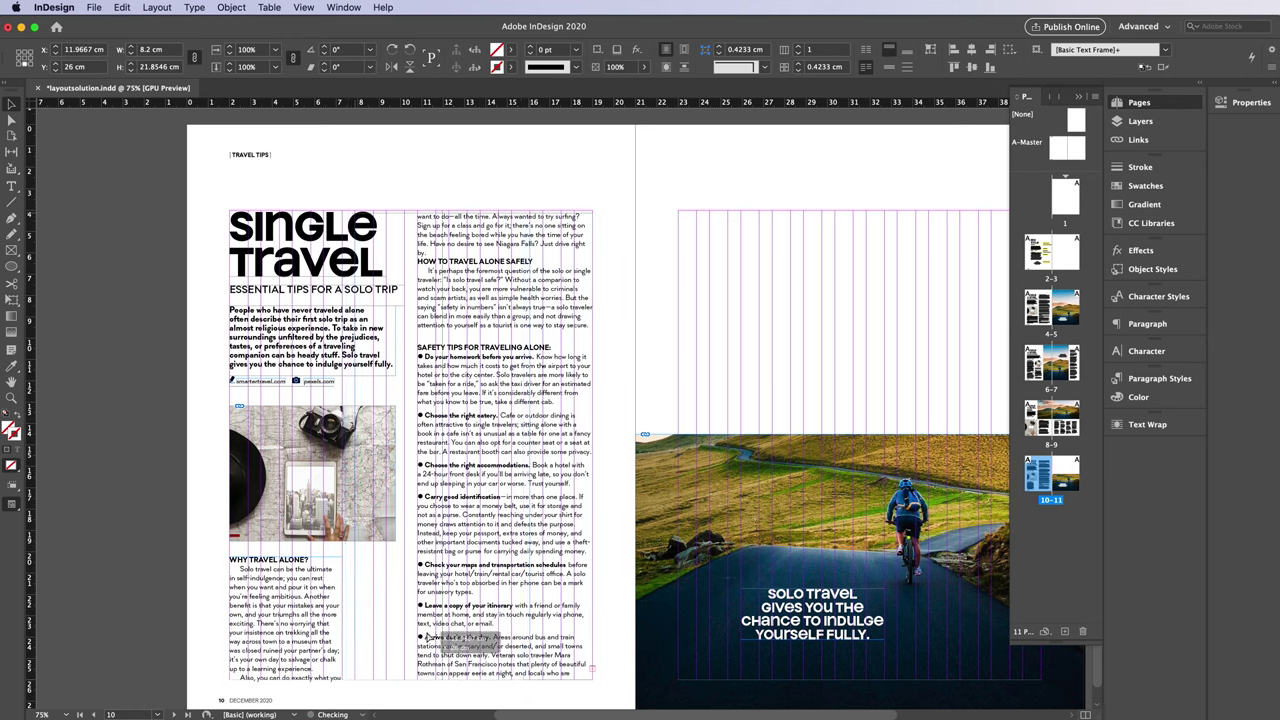
left_click_drag(527, 212, 467, 557)
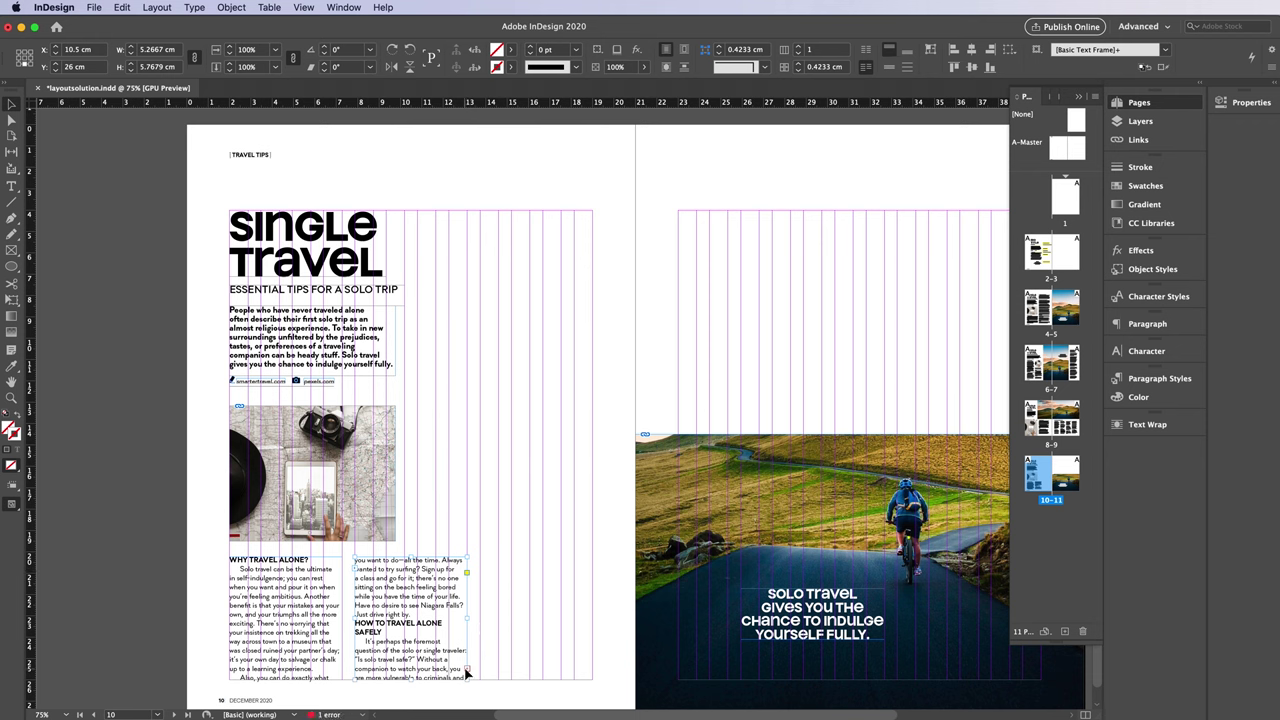
key("f")
left_click_drag(480, 557, 590, 676)
left_click(593, 674)
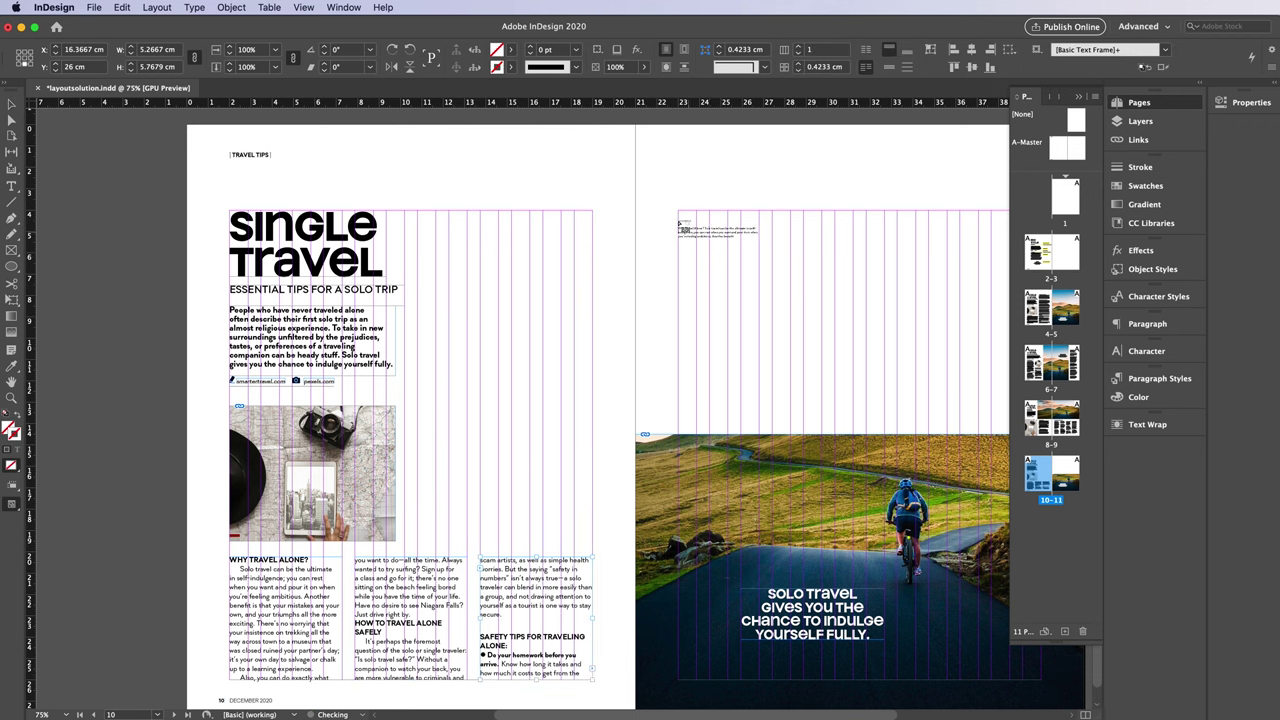
Thread three text columns across the top of the right page and select the whole story.
left_click_drag(680, 212, 789, 416)
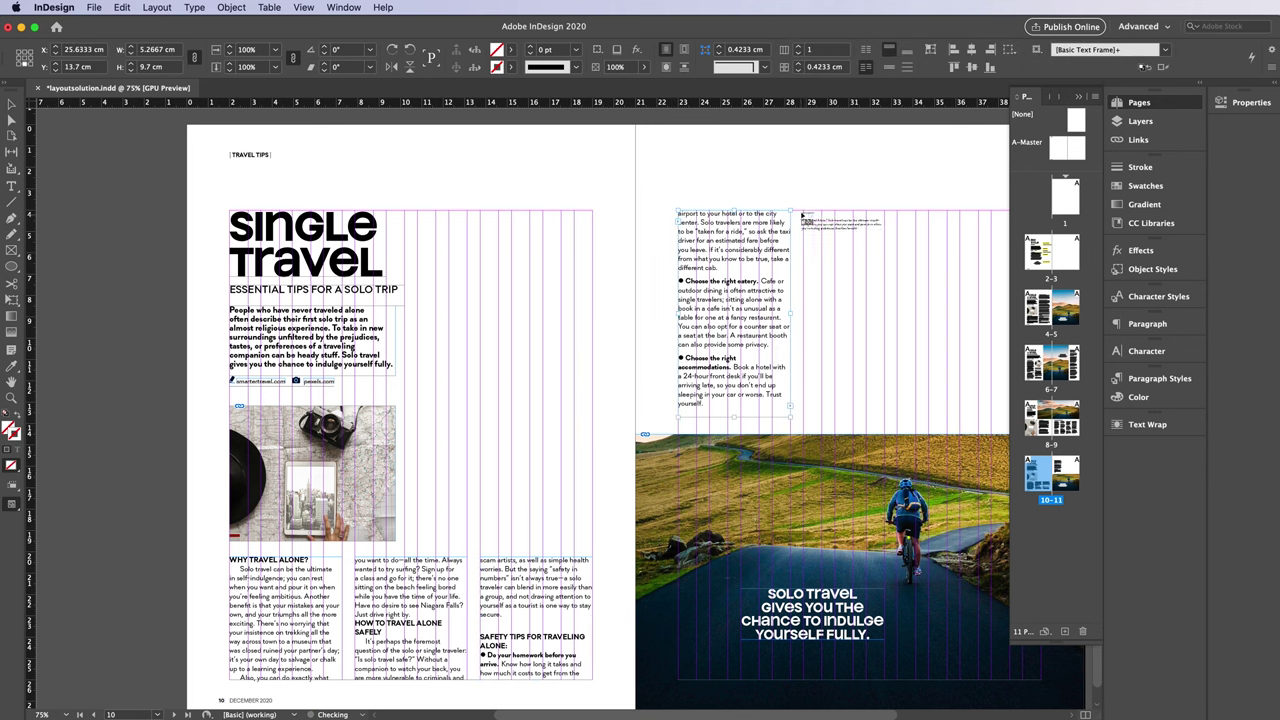
mouse_move(801, 213)
left_mouse_down()
mouse_move(914, 410)
mouse_move(916, 399)
left_mouse_up()
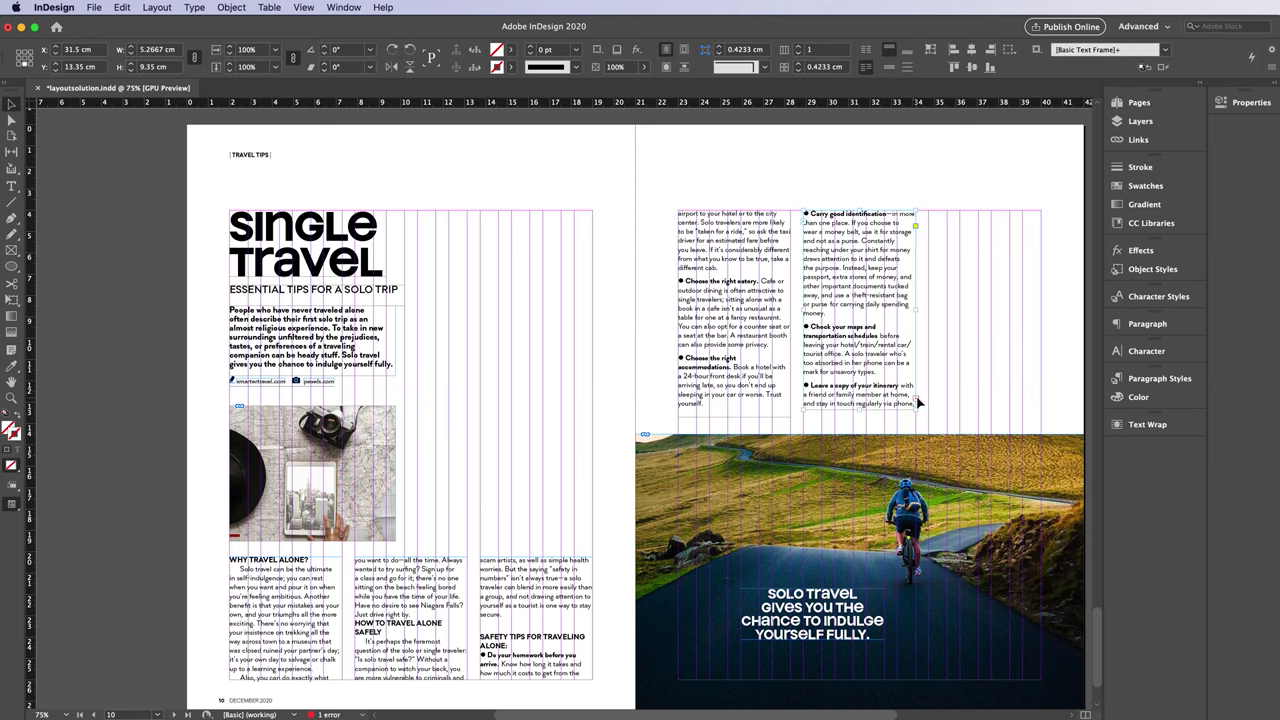
key("f")
left_click_drag(939, 237, 944, 258)
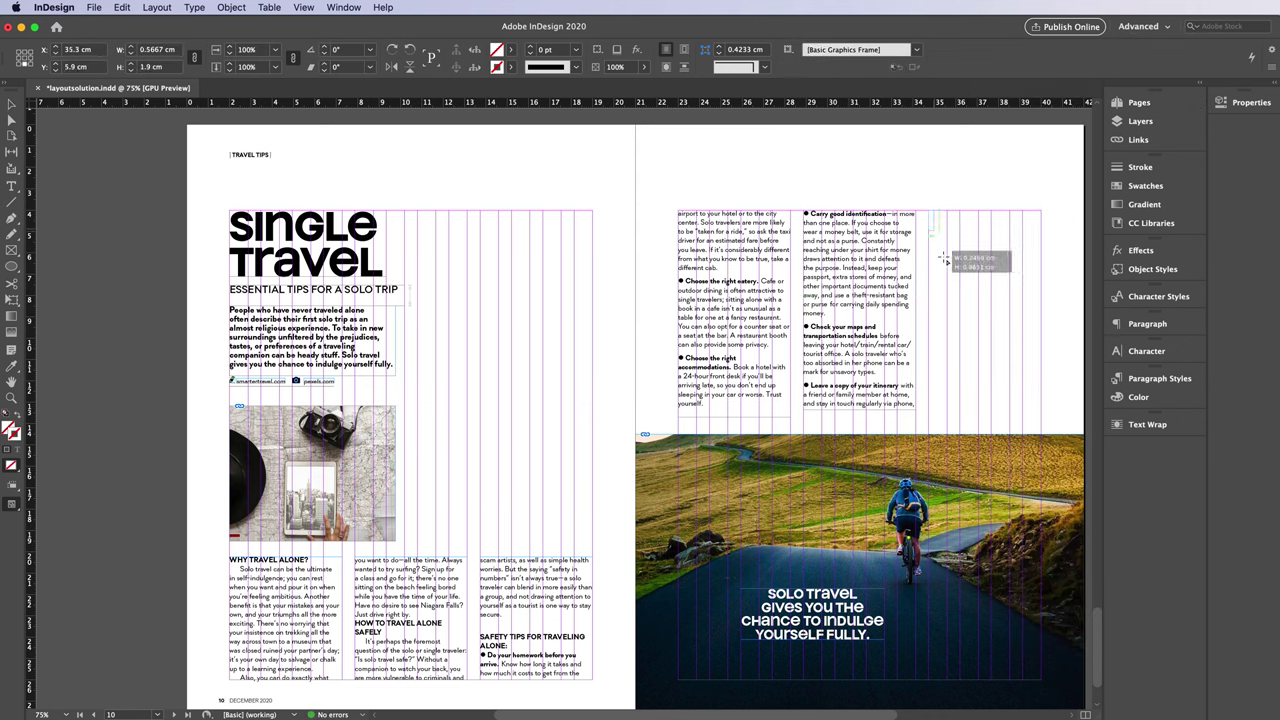
left_click_drag(944, 258, 1041, 424)
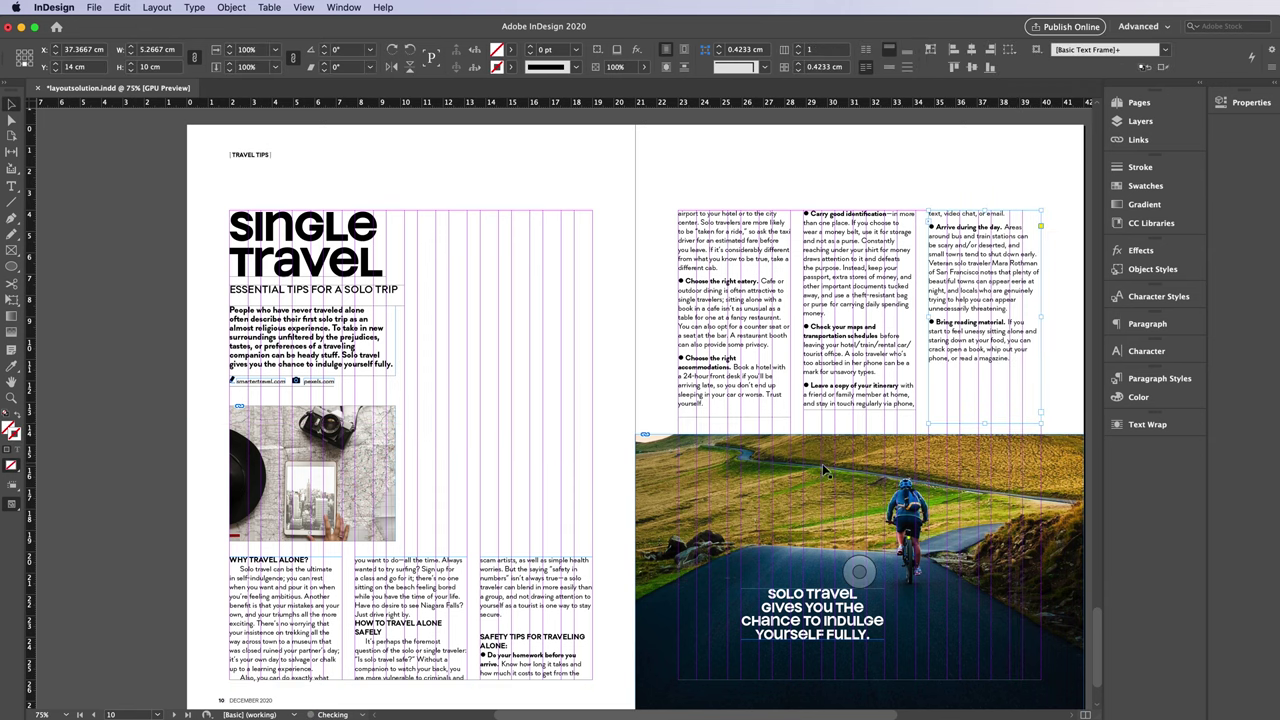
double_click(559, 578)
key("ctrl+a")
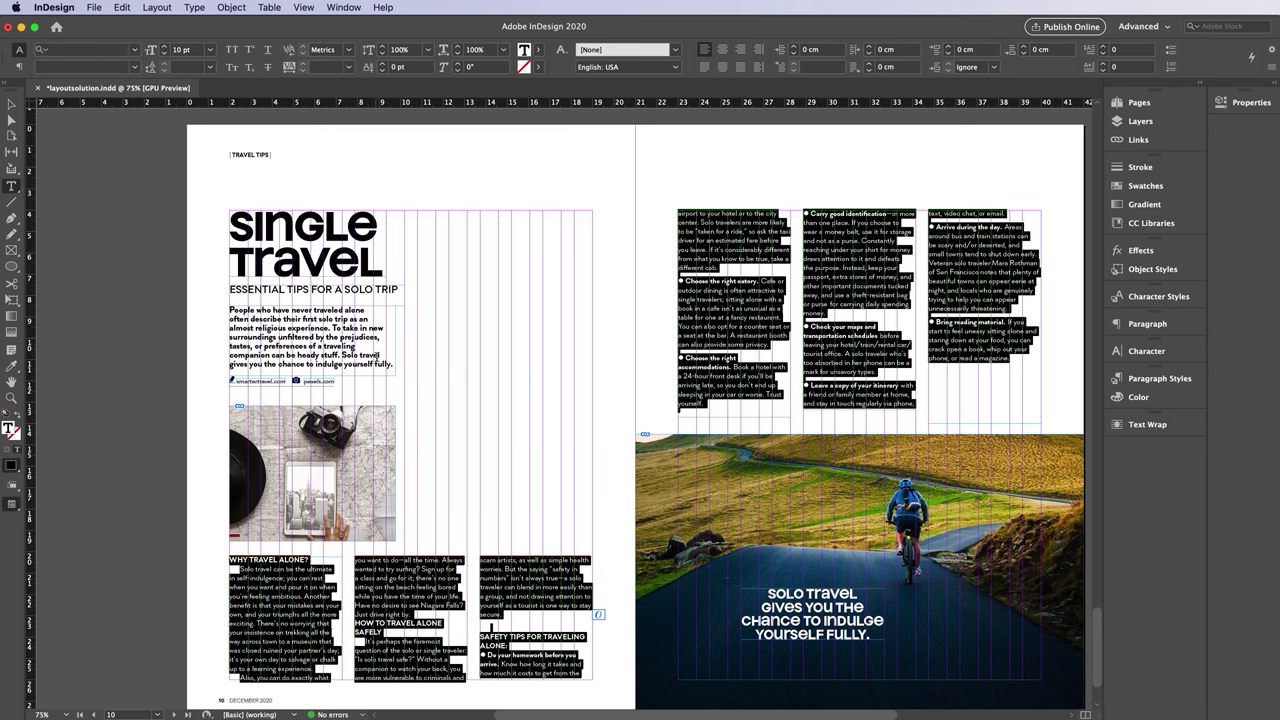
left_click(13, 106)
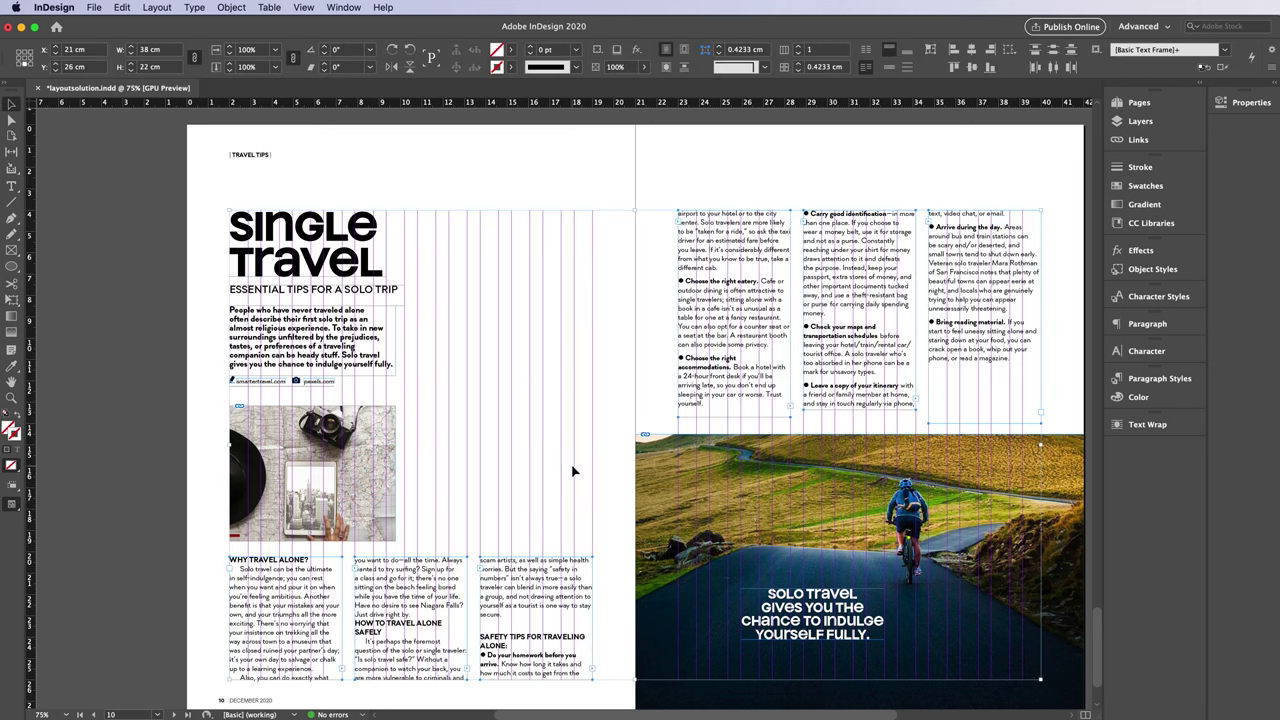
left_click(560, 475)
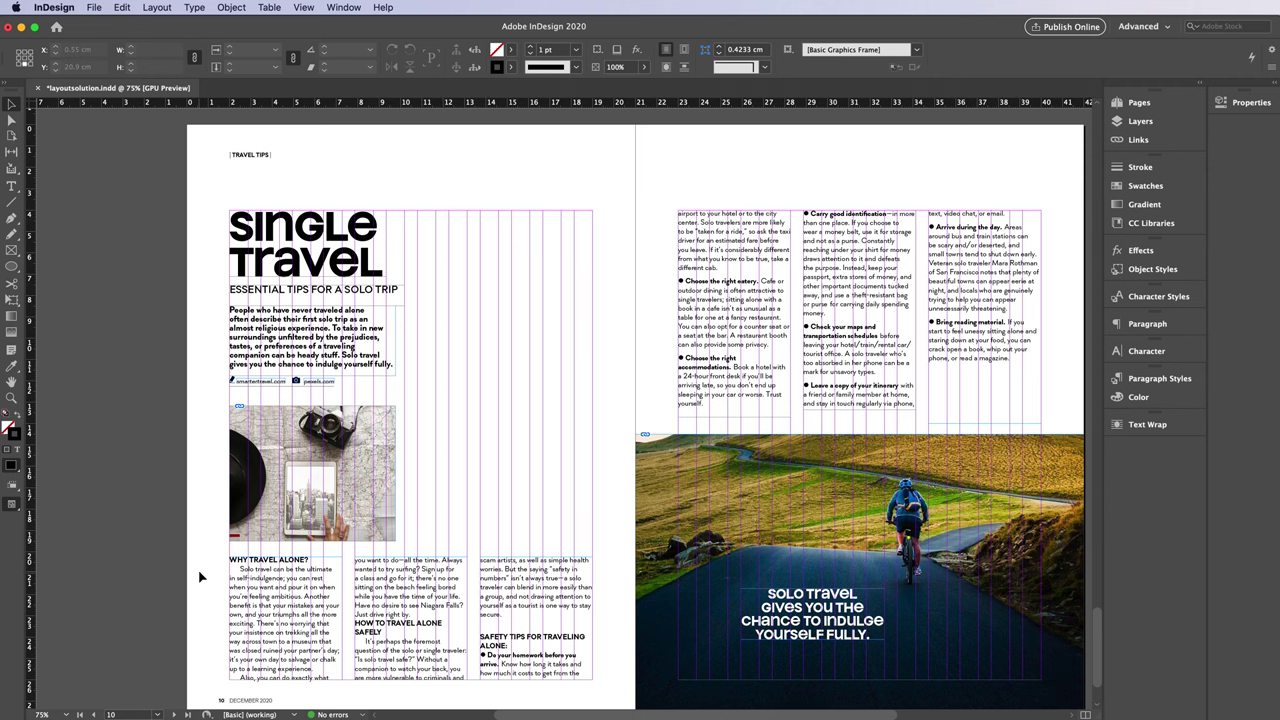
scroll(490, 468, "up", 5)
scroll(490, 468, "down", 3)
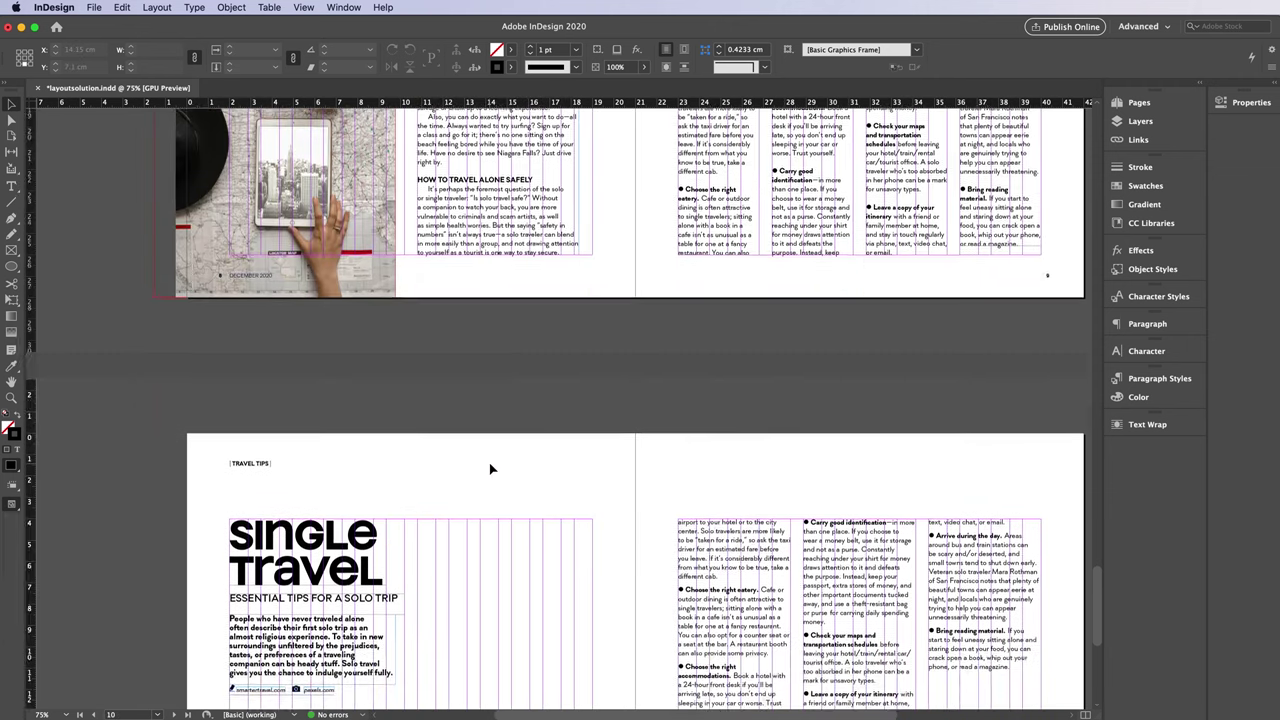
scroll(490, 468, "up", 5)
scroll(490, 468, "up", 5)
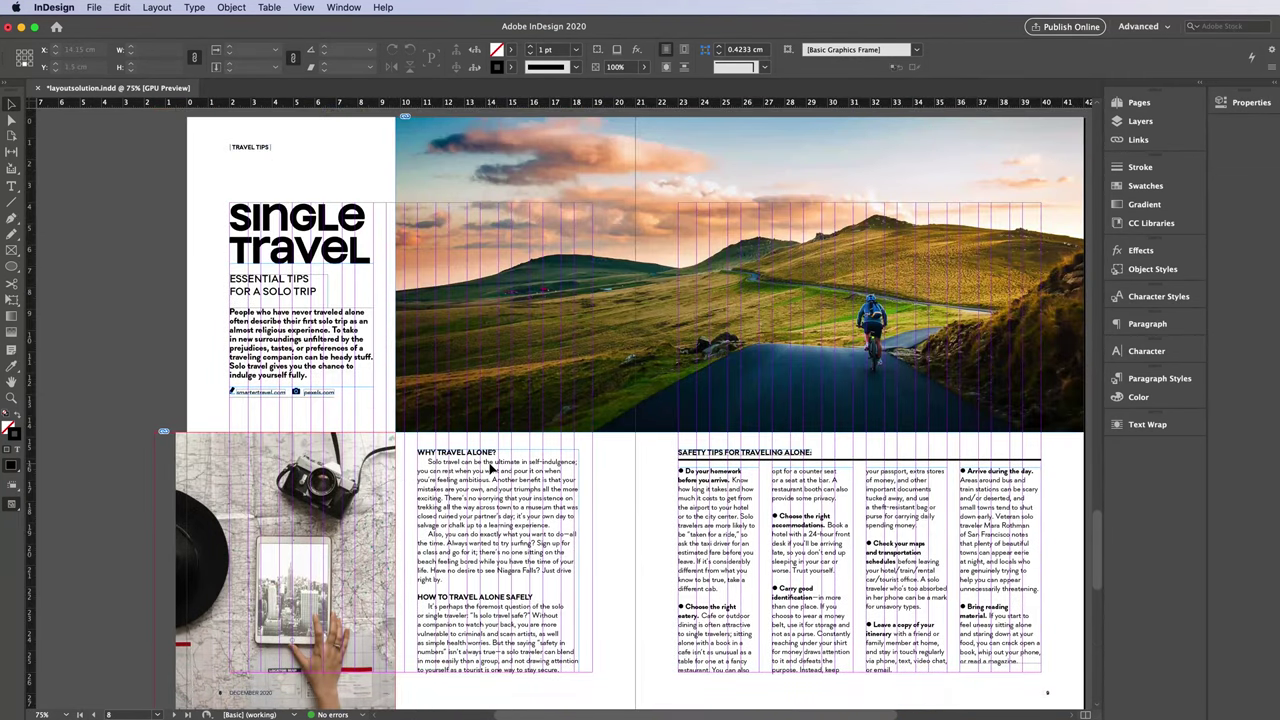
scroll(490, 468, "up", 2)
scroll(490, 468, "up", 4)
scroll(490, 468, "up", 2)
scroll(490, 468, "down", 5)
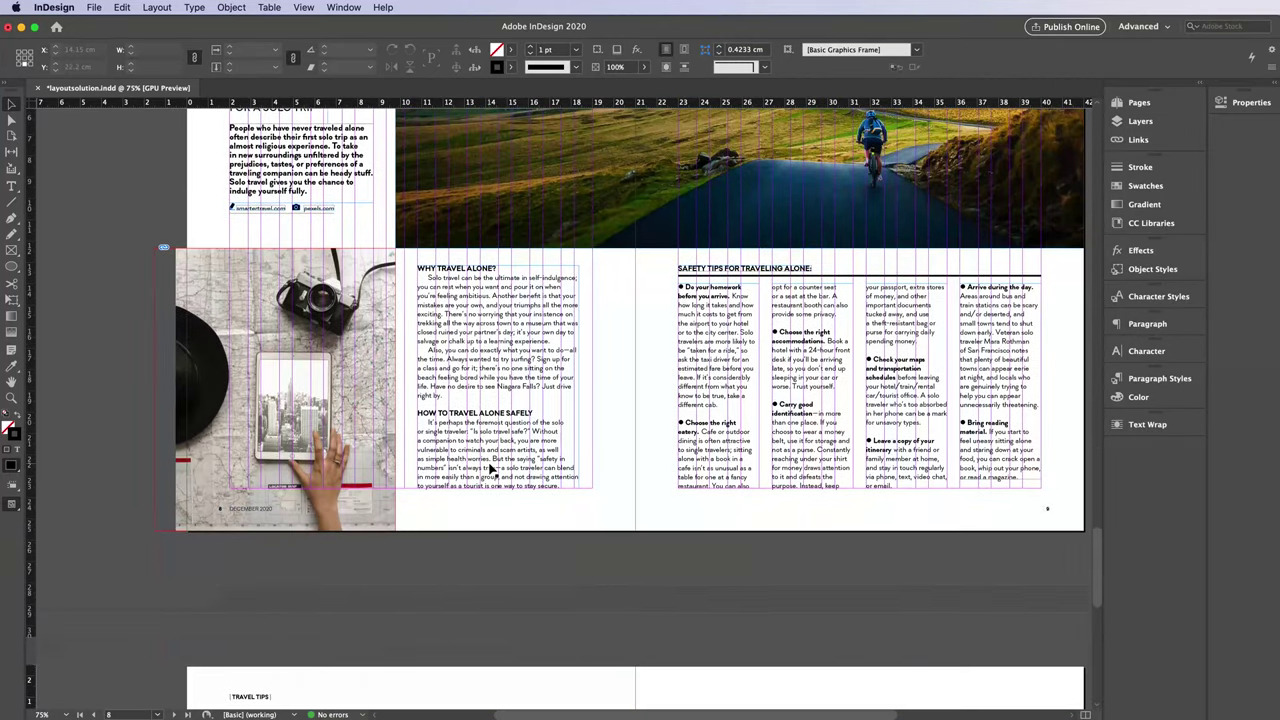
scroll(490, 468, "down", 5)
scroll(490, 468, "down", 1)
scroll(490, 468, "down", 2)
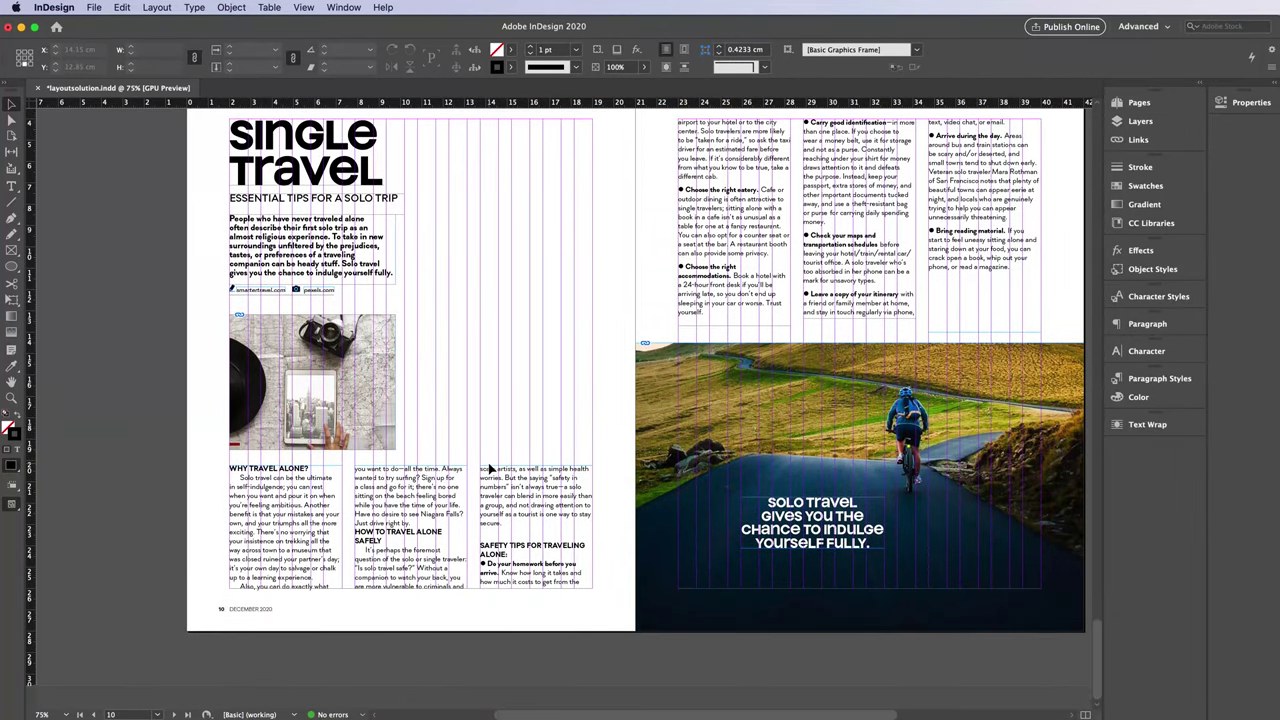
scroll(490, 468, "up", 2)
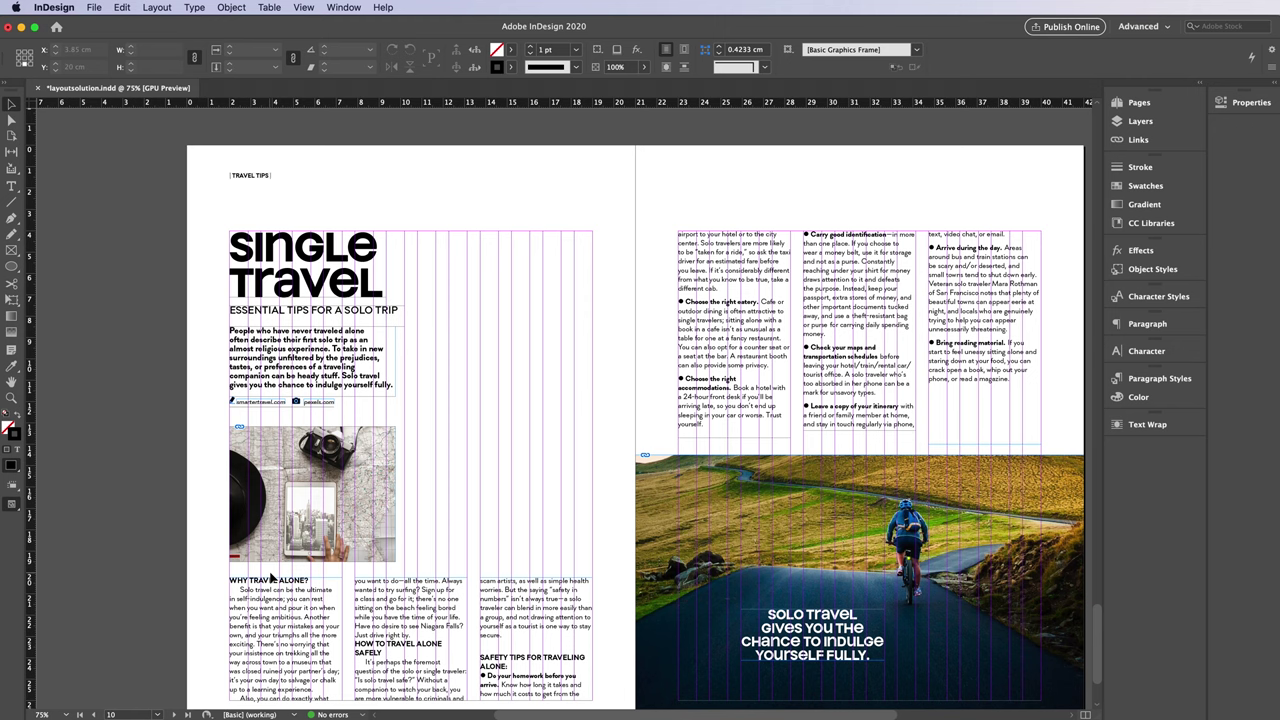
Reshape the article body text into one tall column beneath the intro.
left_click(414, 608)
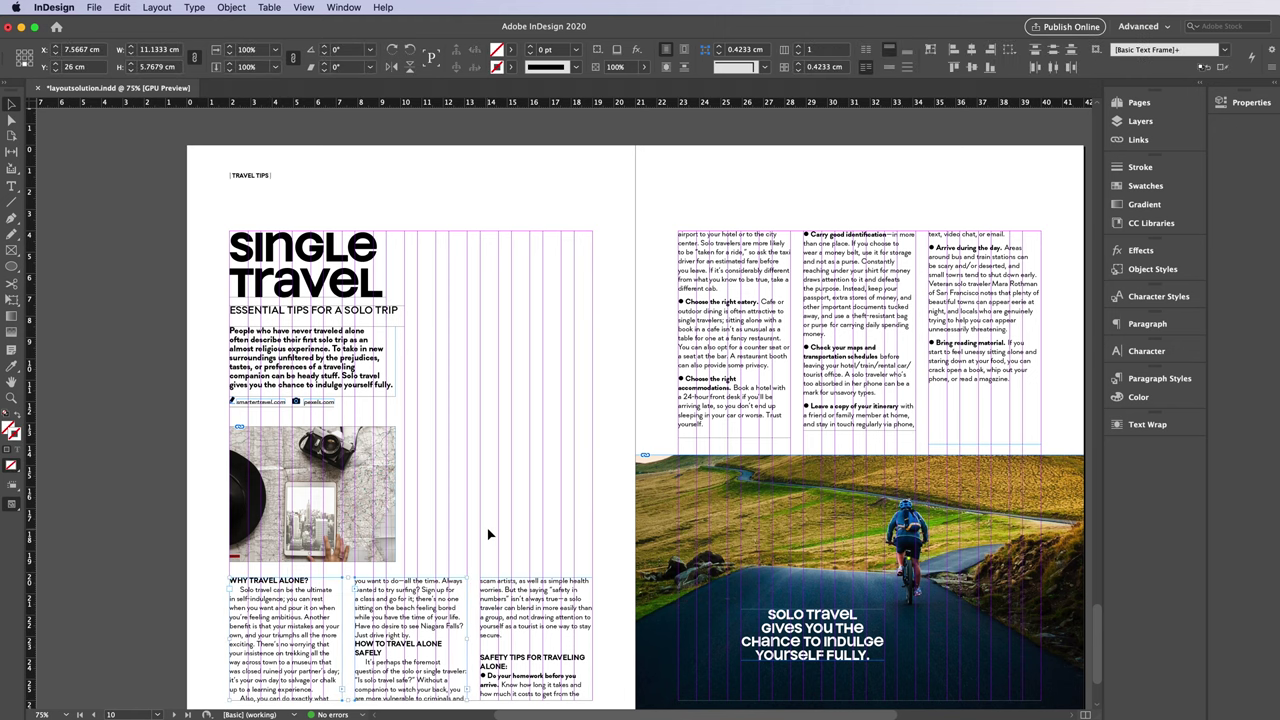
mouse_move(534, 560)
left_mouse_down()
mouse_move(615, 268)
mouse_move(612, 230)
left_mouse_up()
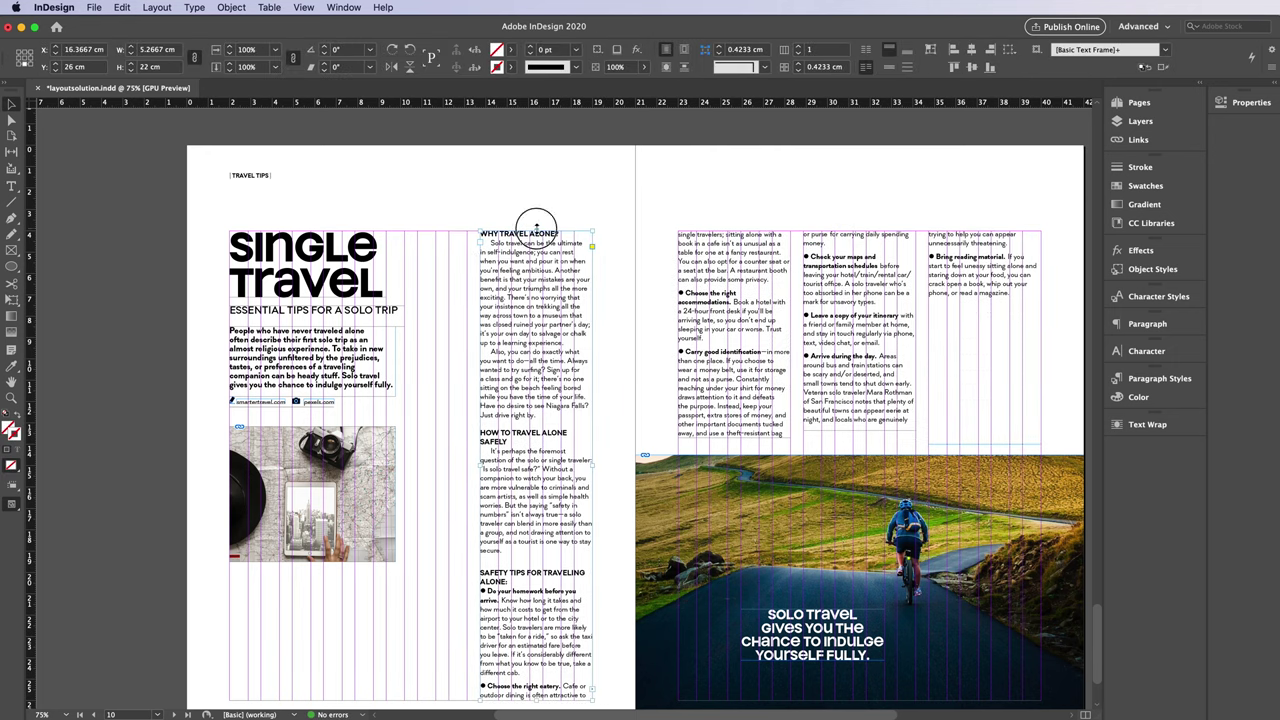
left_click_drag(536, 231, 535, 371)
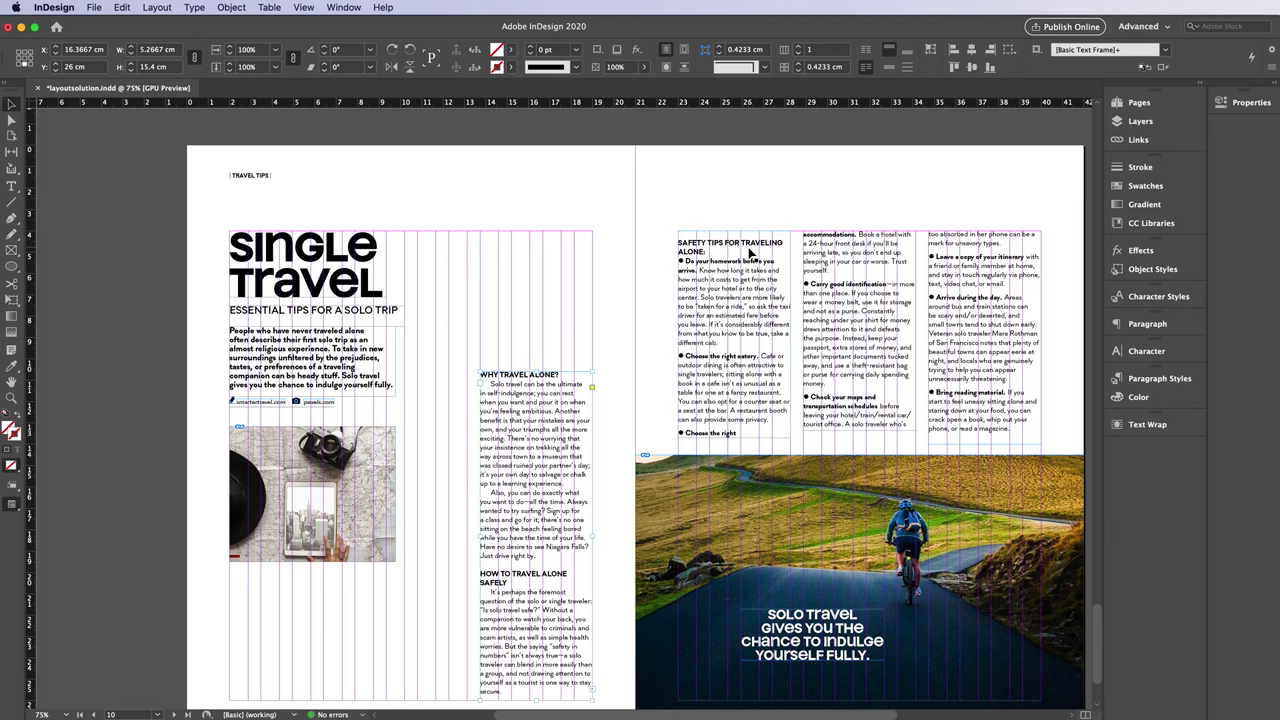
double_click(524, 584)
triple_click(524, 582)
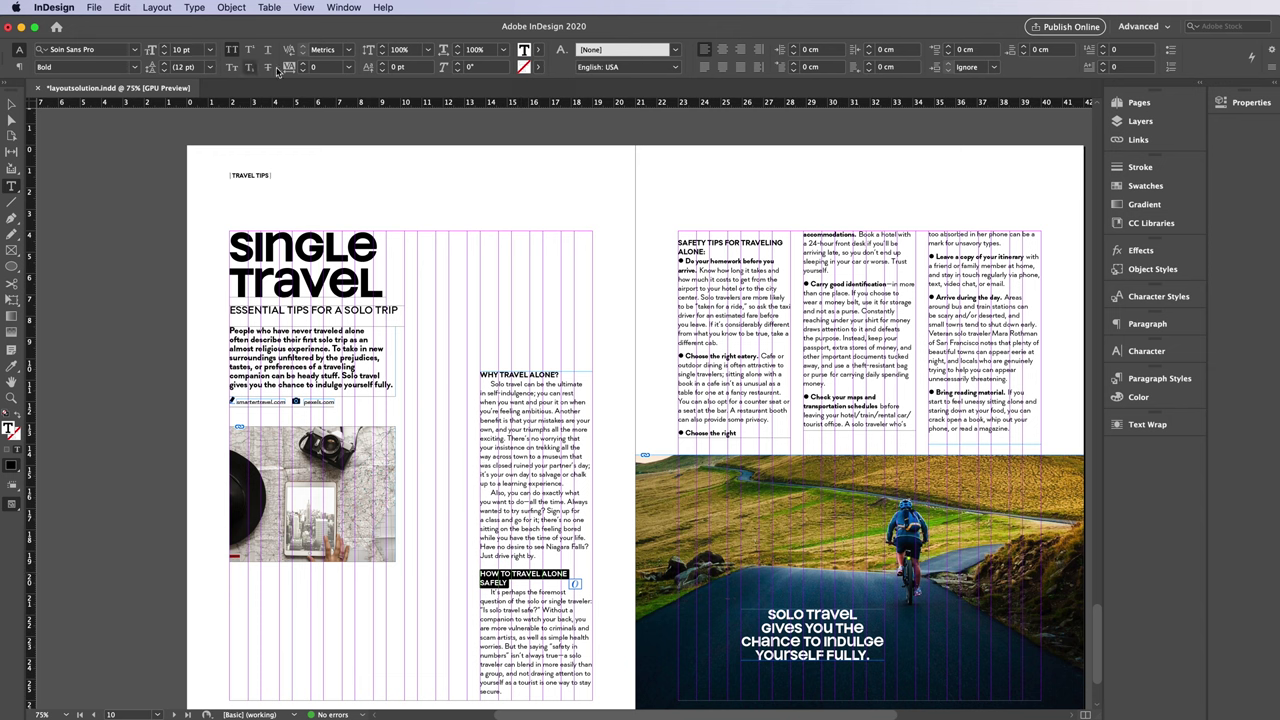
left_click(10, 104)
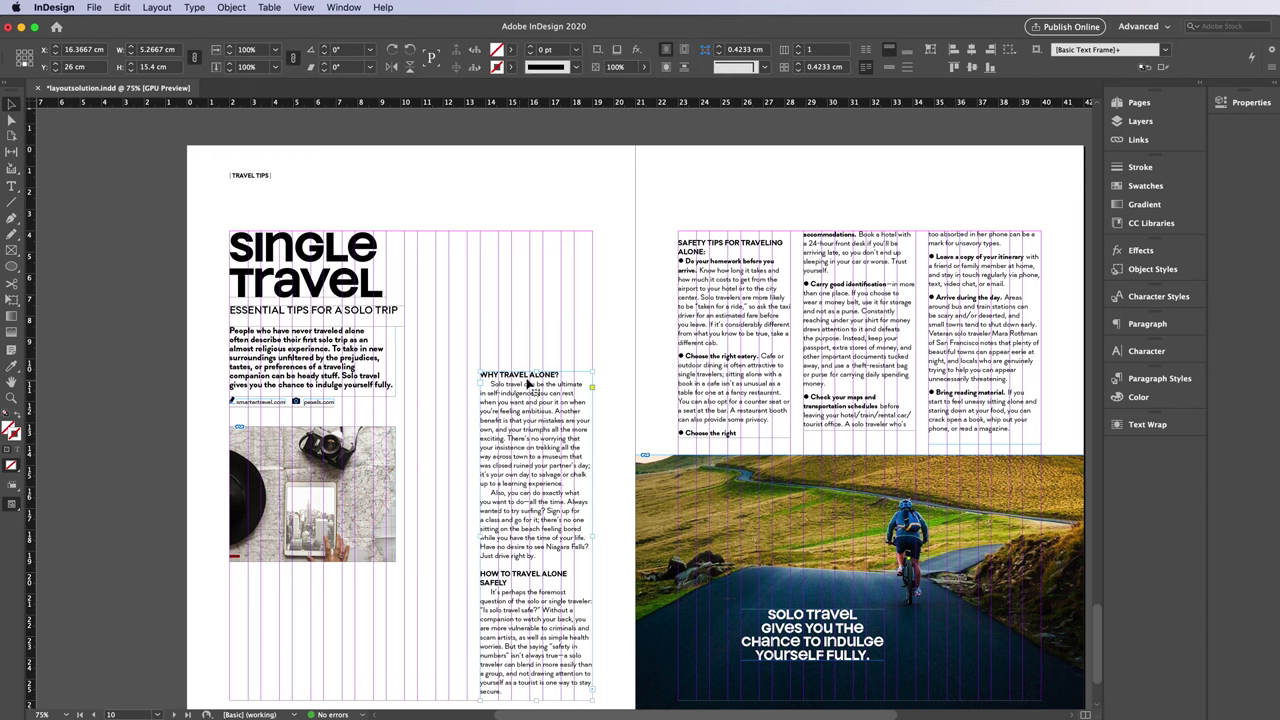
left_click_drag(536, 368, 536, 322)
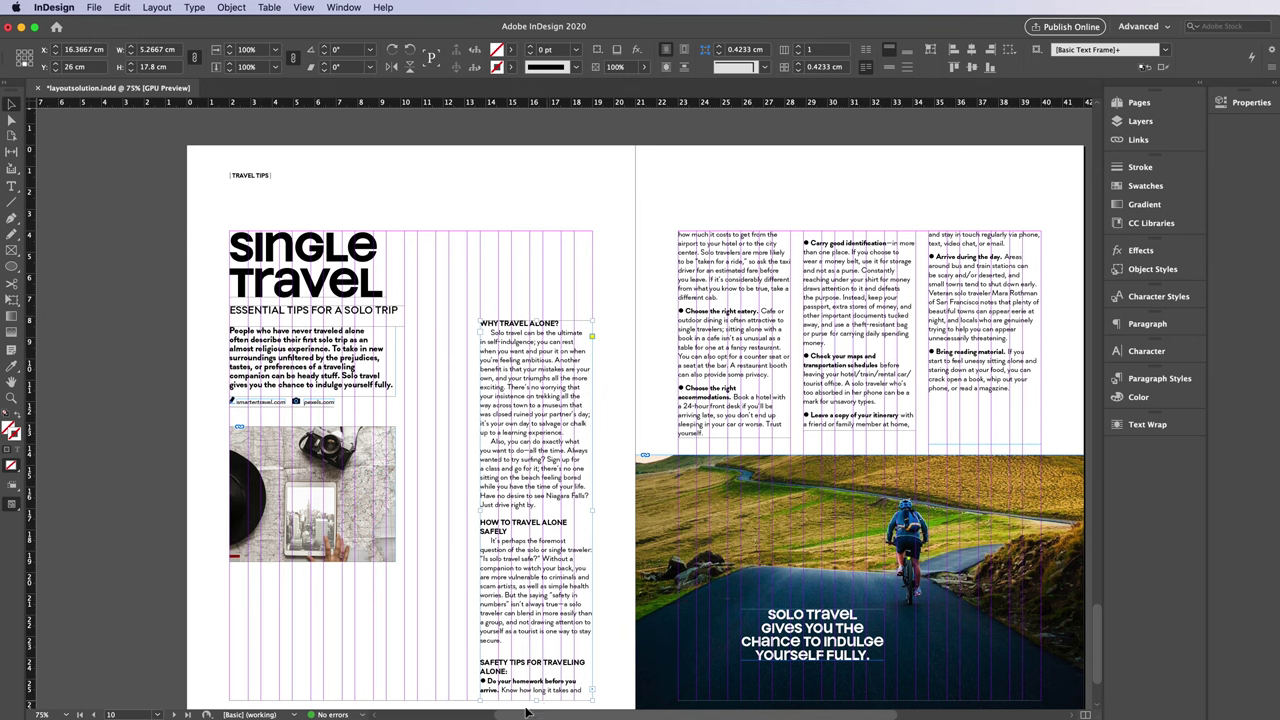
Give SAFETY TIPS FOR TRAVELING ALONE its own frame atop the right page and reposition the intro paragraph.
double_click(534, 563)
key("KP_Enter")
key("ctrl+z")
key("ctrl+z")
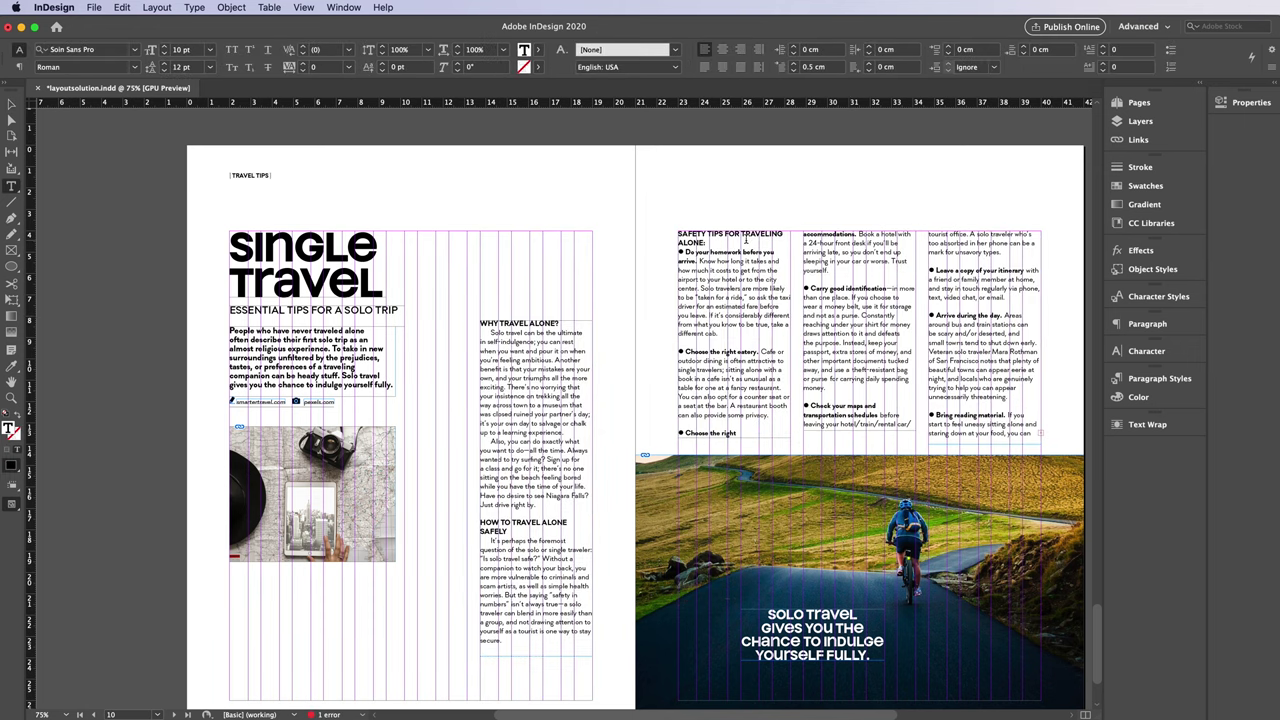
key("ctrl+z")
key("ctrl+z")
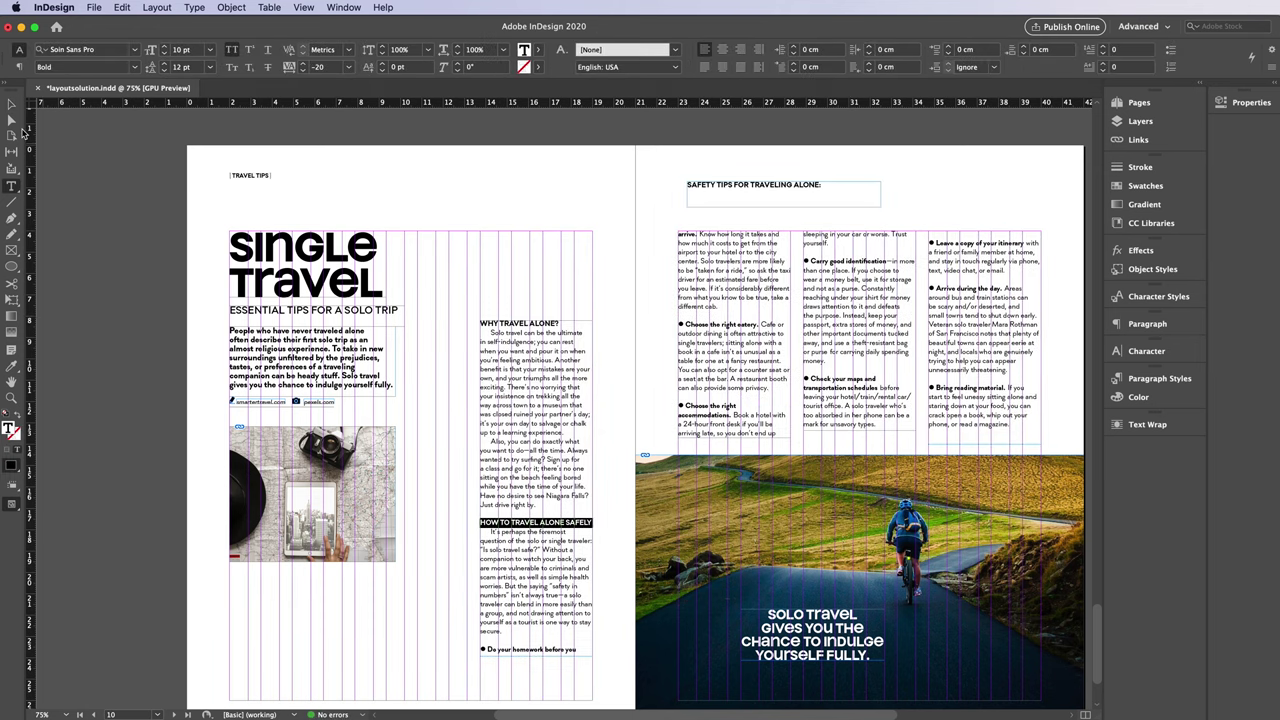
key("ctrl+z")
key("ctrl+z")
key("ctrl+z")
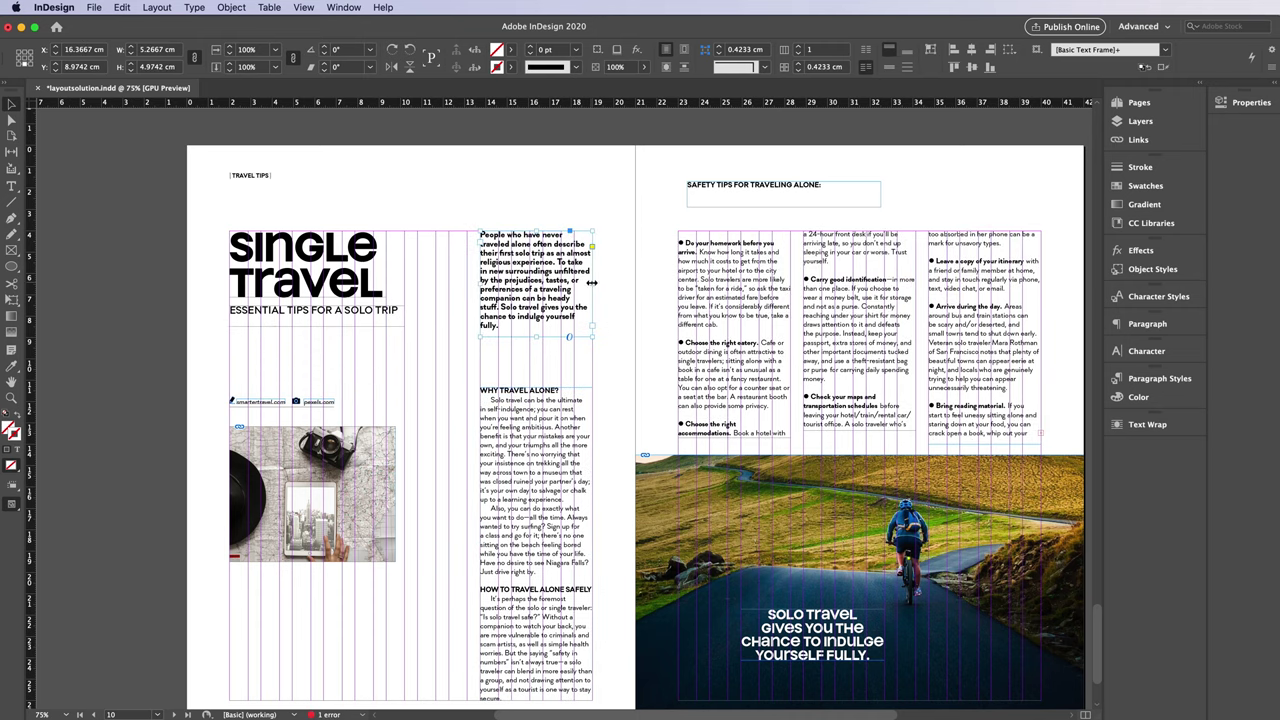
key("ctrl+z")
key("ctrl+z")
key("ctrl+z")
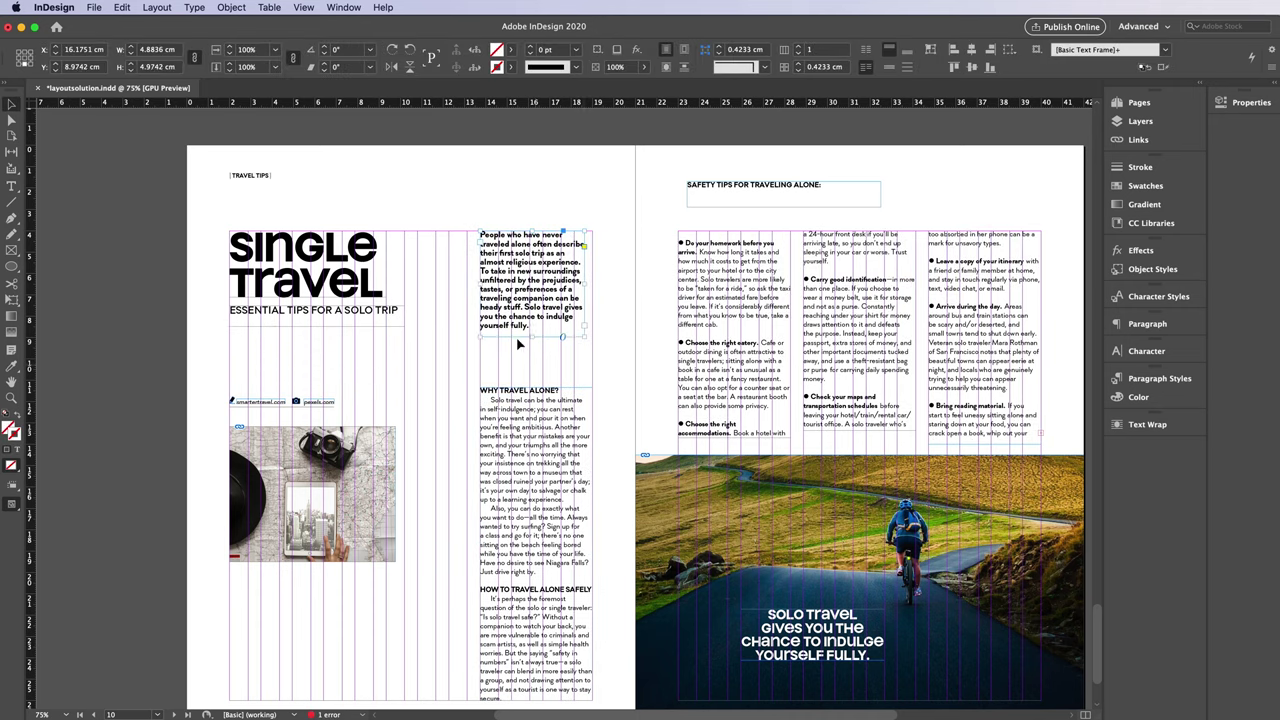
key("ctrl+z")
key("ctrl+z")
key("ctrl+z")
key("ctrl+z")
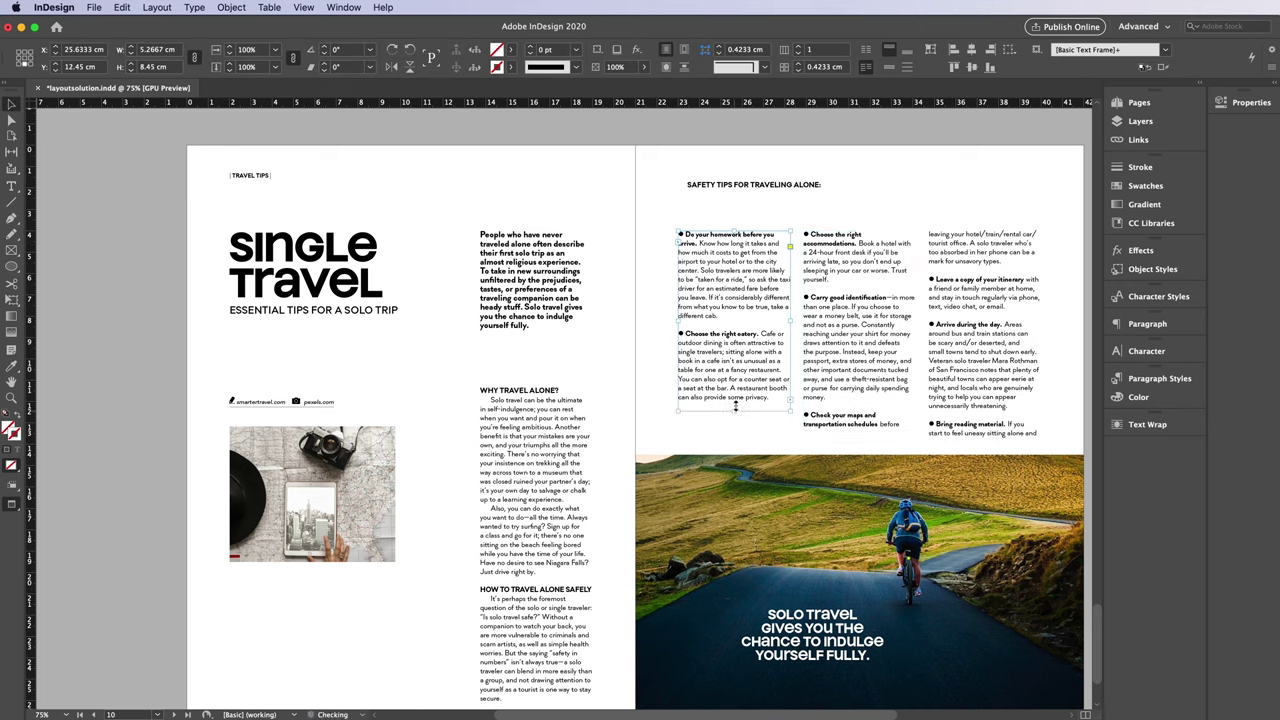
key("ctrl+z")
key("ctrl+z")
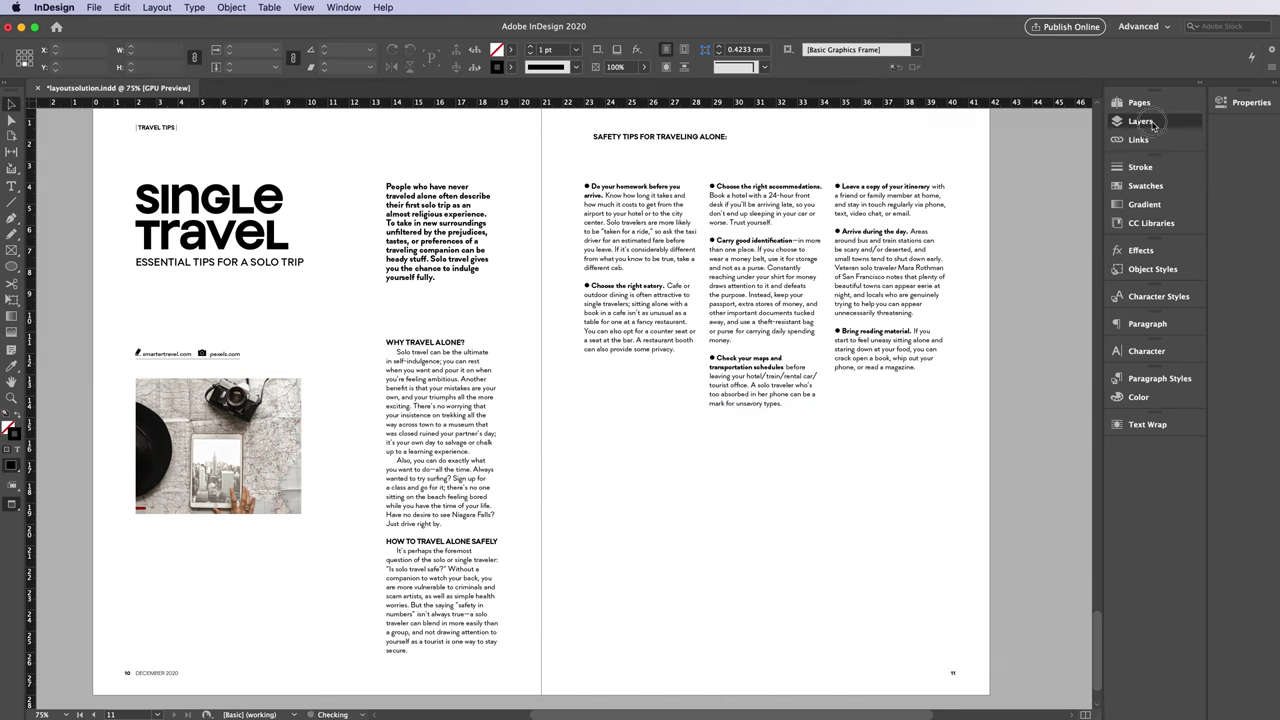
Enlarge the cyclist photo to fill the right page and widen the quote to two lines.
left_click_drag(822, 578, 337, 458)
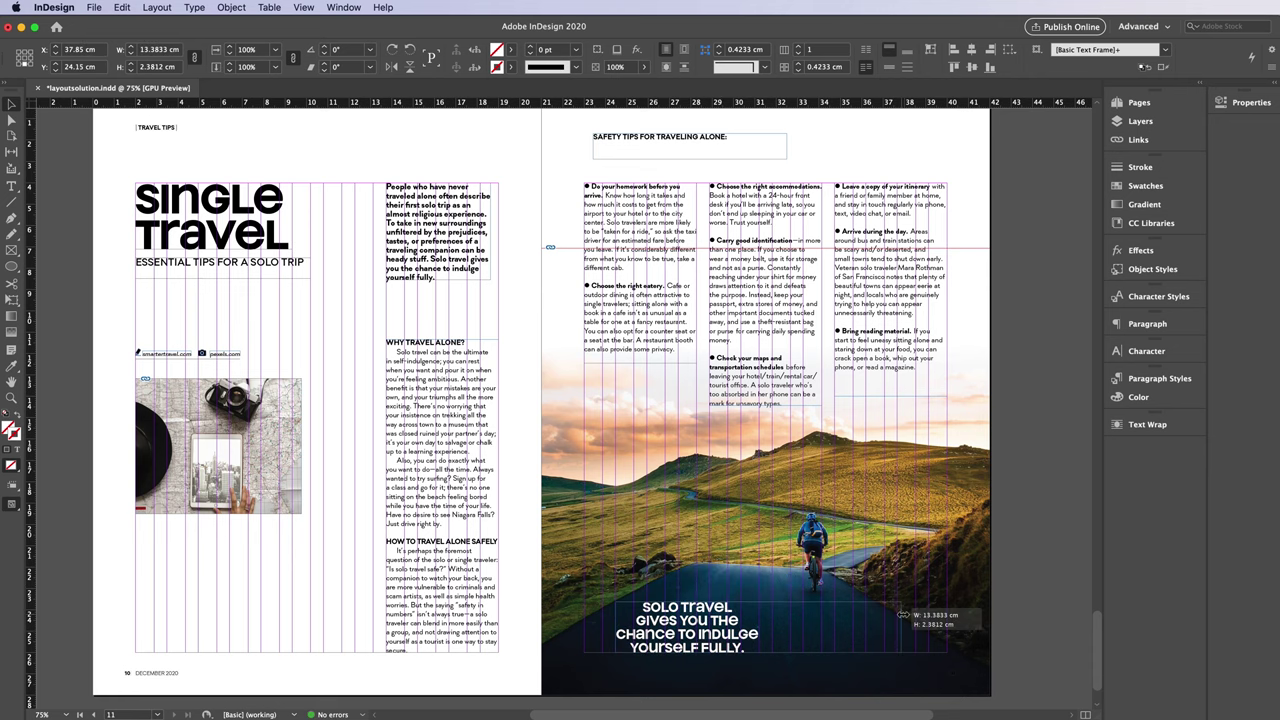
key("Escape")
left_click_drag(887, 606, 887, 633)
left_click(1145, 185)
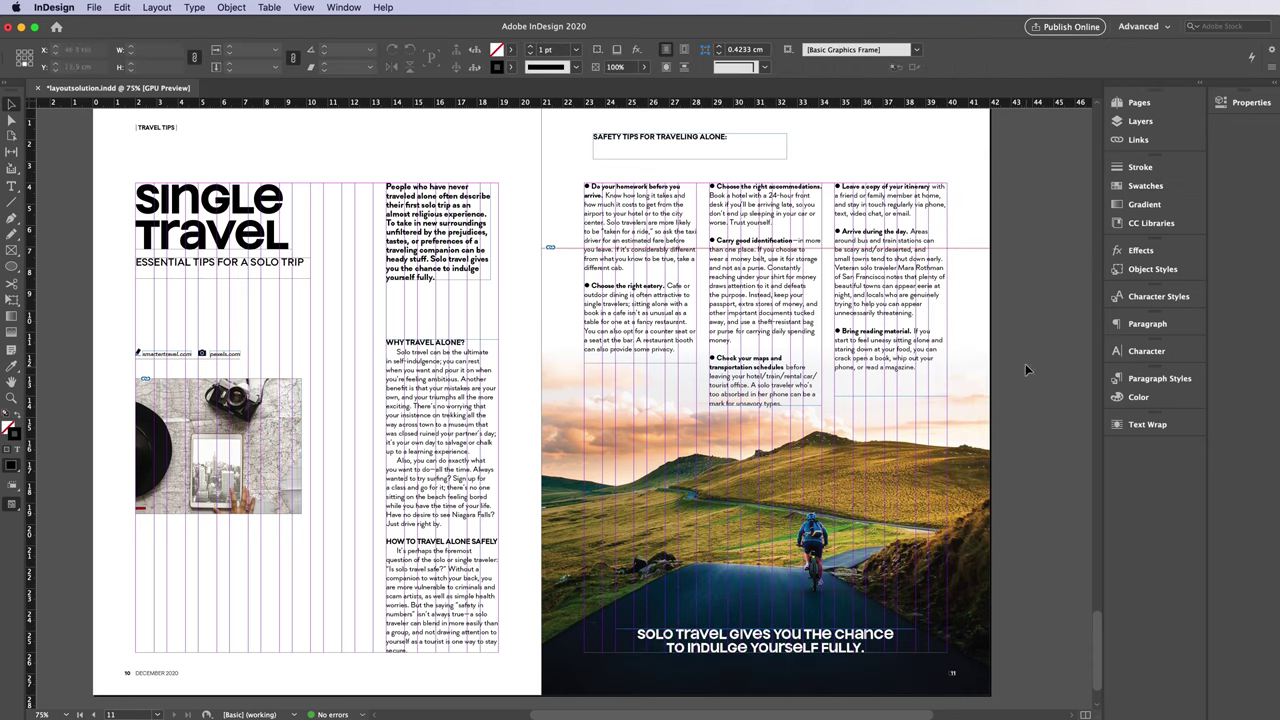
left_click(918, 232)
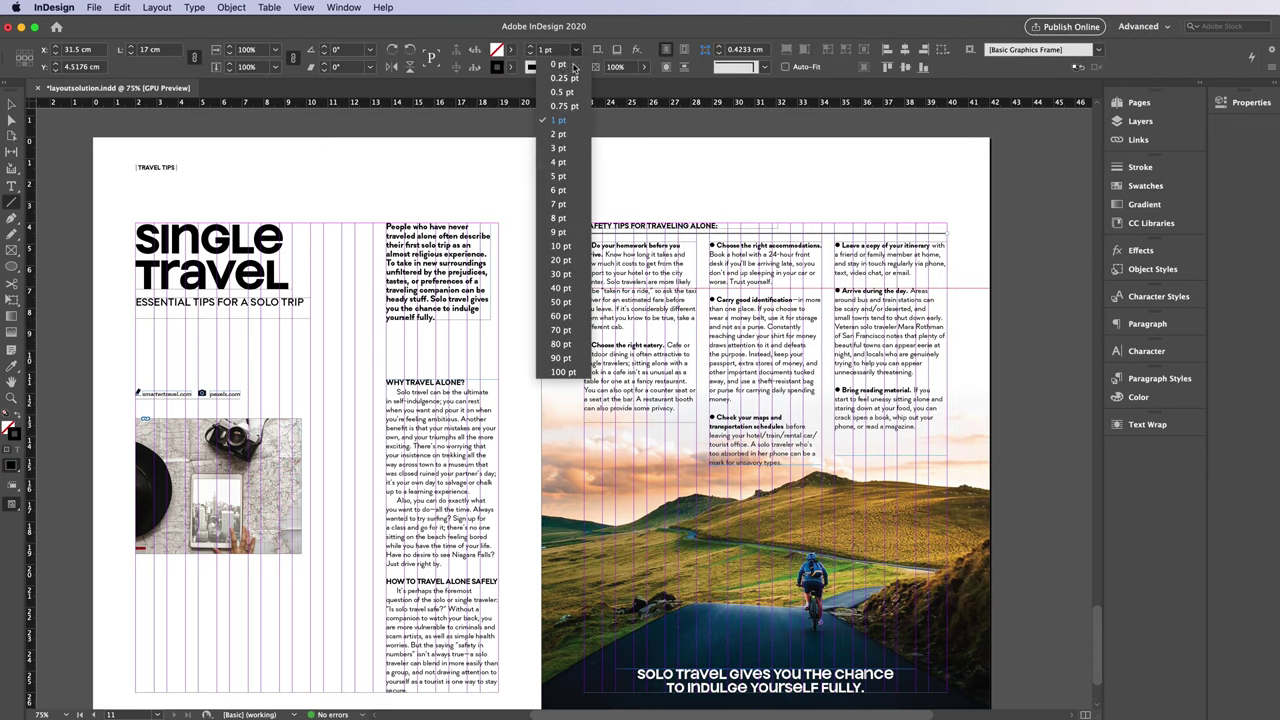
mouse_move(374, 380)
left_mouse_down()
mouse_move(529, 363)
mouse_move(532, 342)
left_mouse_up()
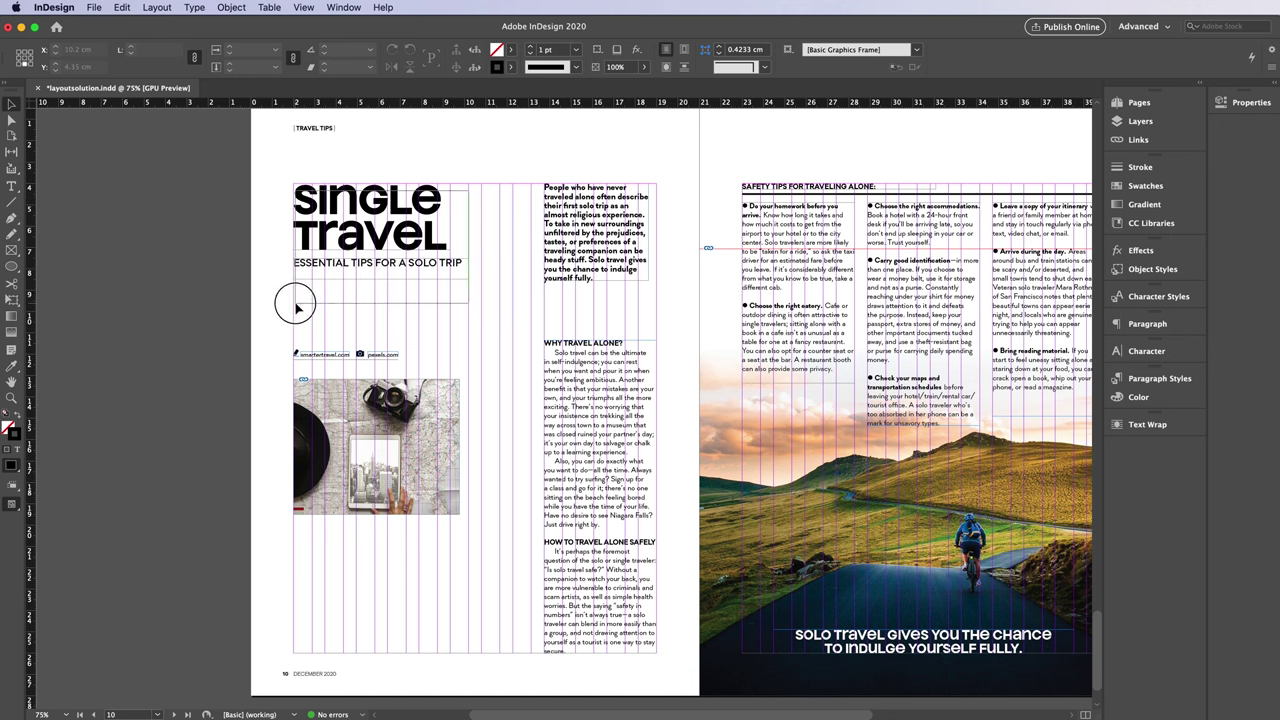
Move the title and credits lower and put an enlarged map photo at the page top.
left_click_drag(470, 188, 264, 390)
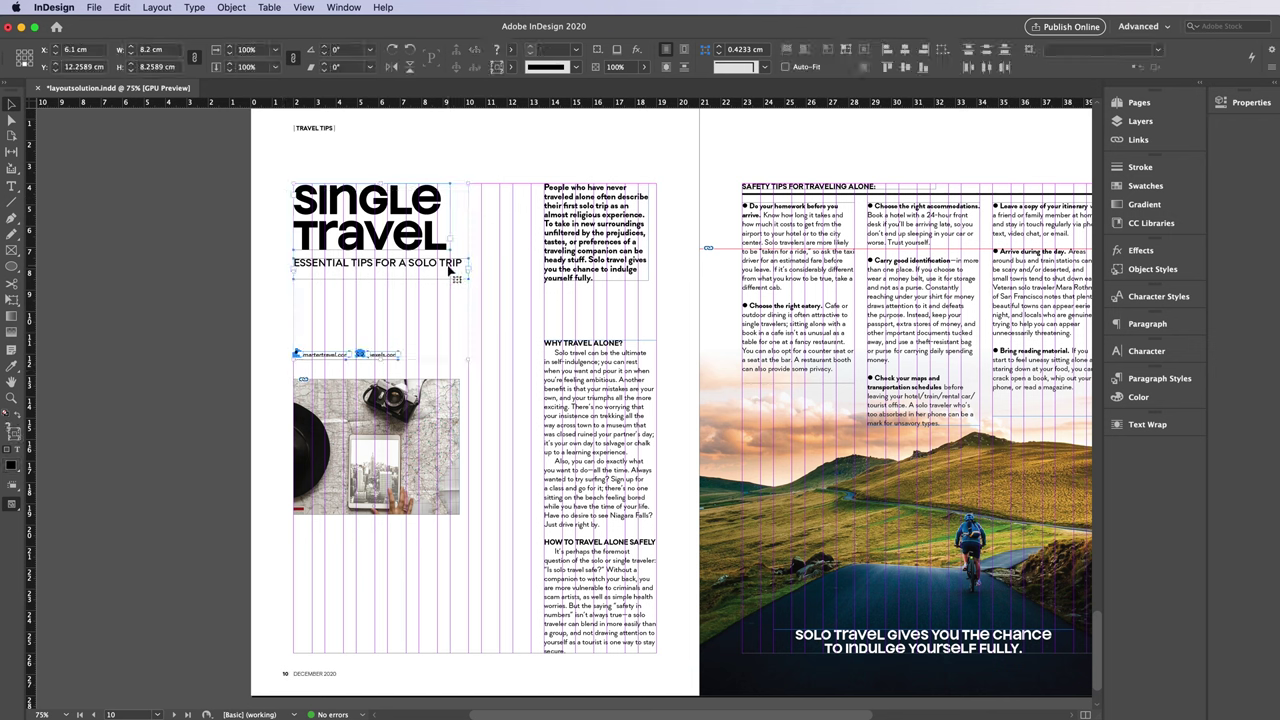
left_click_drag(449, 270, 499, 540)
left_click(452, 235)
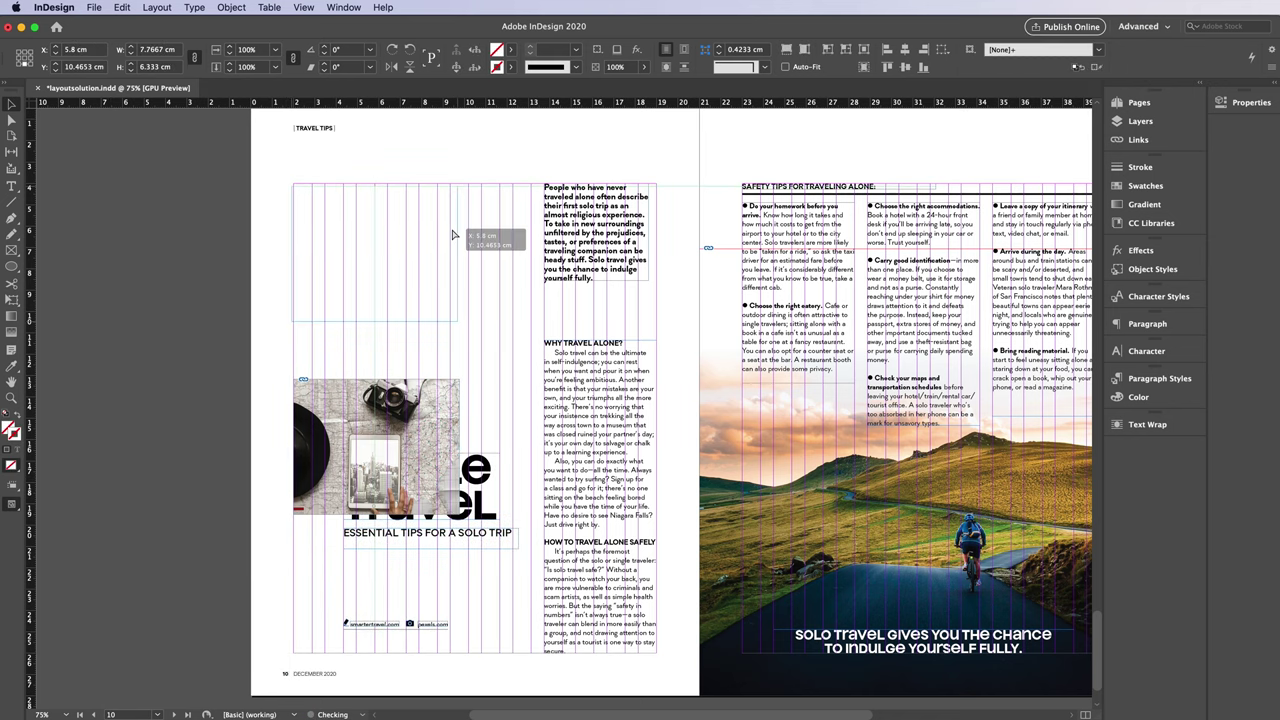
left_click_drag(452, 235, 452, 240)
left_click_drag(457, 322, 521, 452)
Enlarge the SINGLE TRAVEL title, reposition subtitle and credits, and make the map photo taller.
left_click_drag(492, 546, 478, 592)
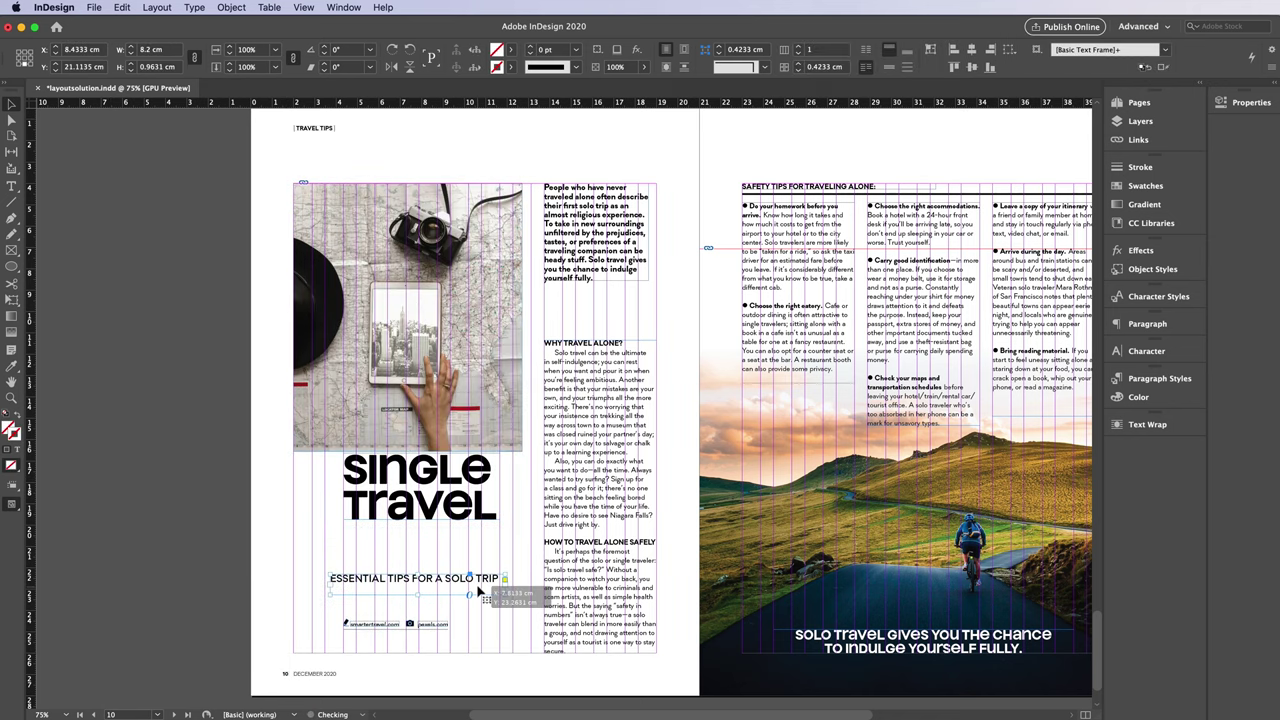
left_click_drag(420, 488, 371, 498)
left_click_drag(450, 522, 521, 560)
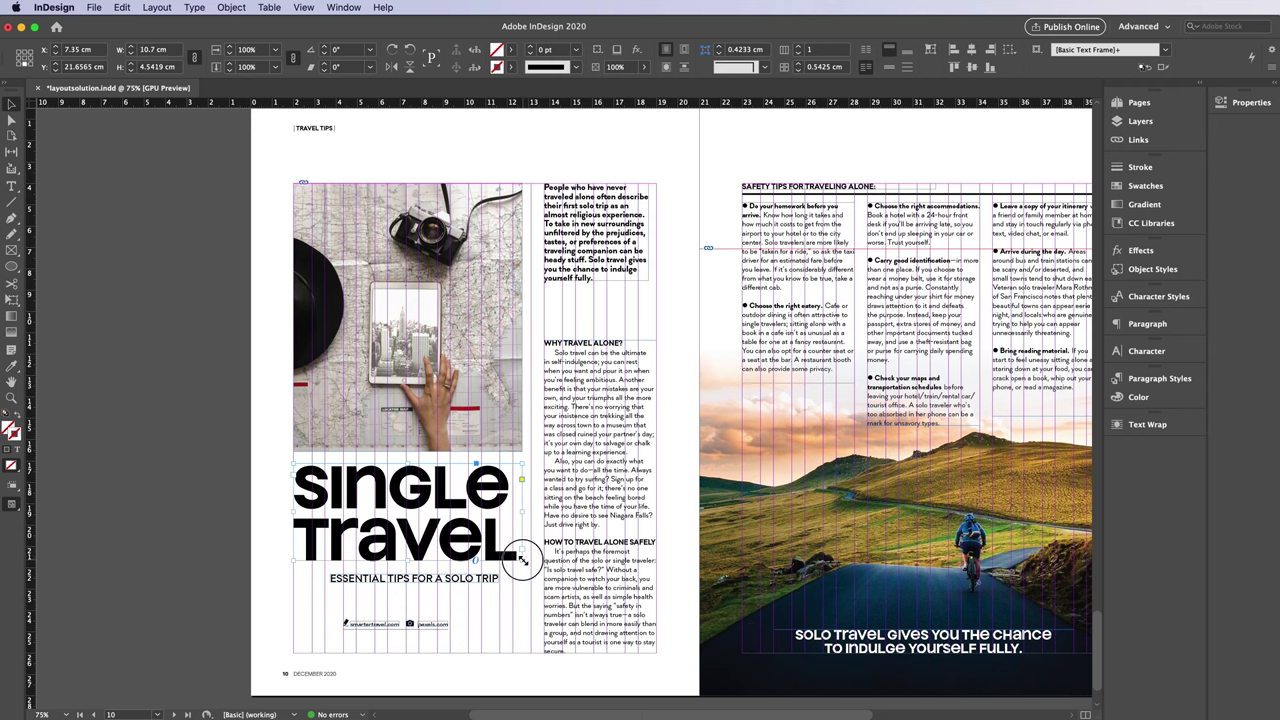
mouse_move(414, 578)
left_mouse_down()
mouse_move(378, 592)
mouse_move(349, 648)
left_mouse_up()
left_click_drag(403, 432, 403, 483)
key("w")
scroll(600, 480, "left", 3)
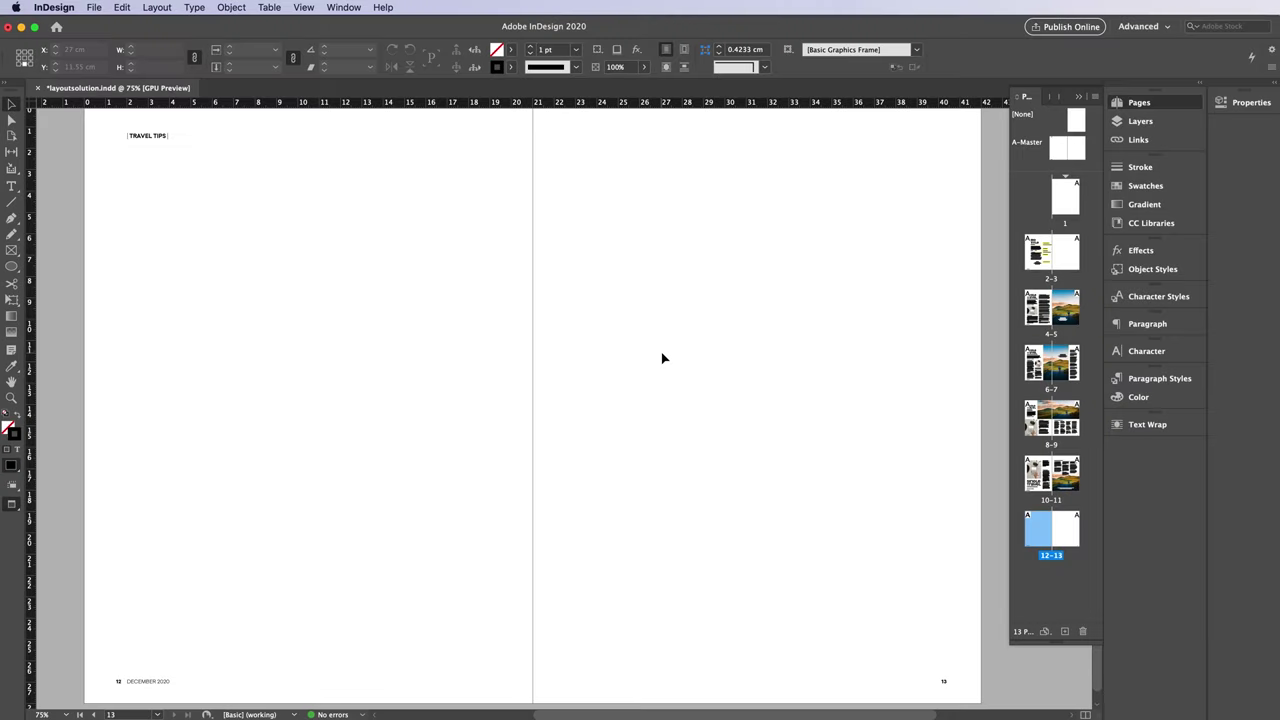
mouse_move(766, 408)
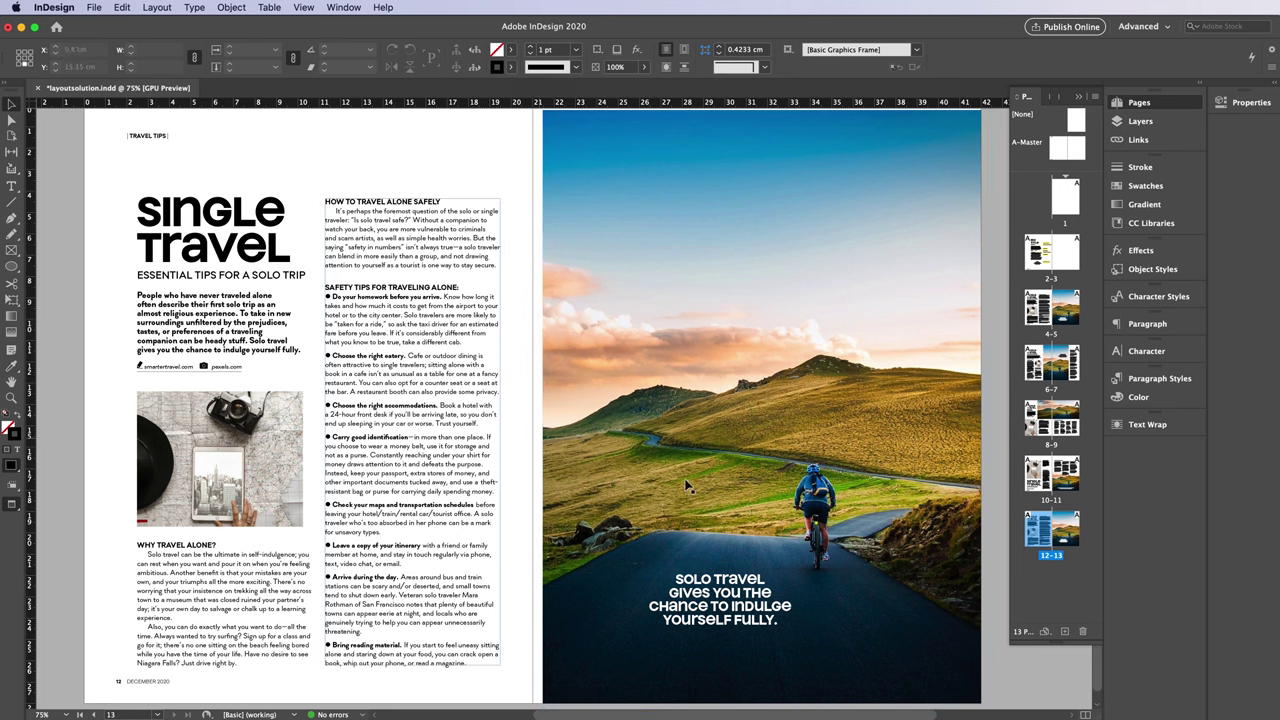
Delete the landscape photo and move the left-page text frames onto the right page.
left_click(826, 452)
key("Delete")
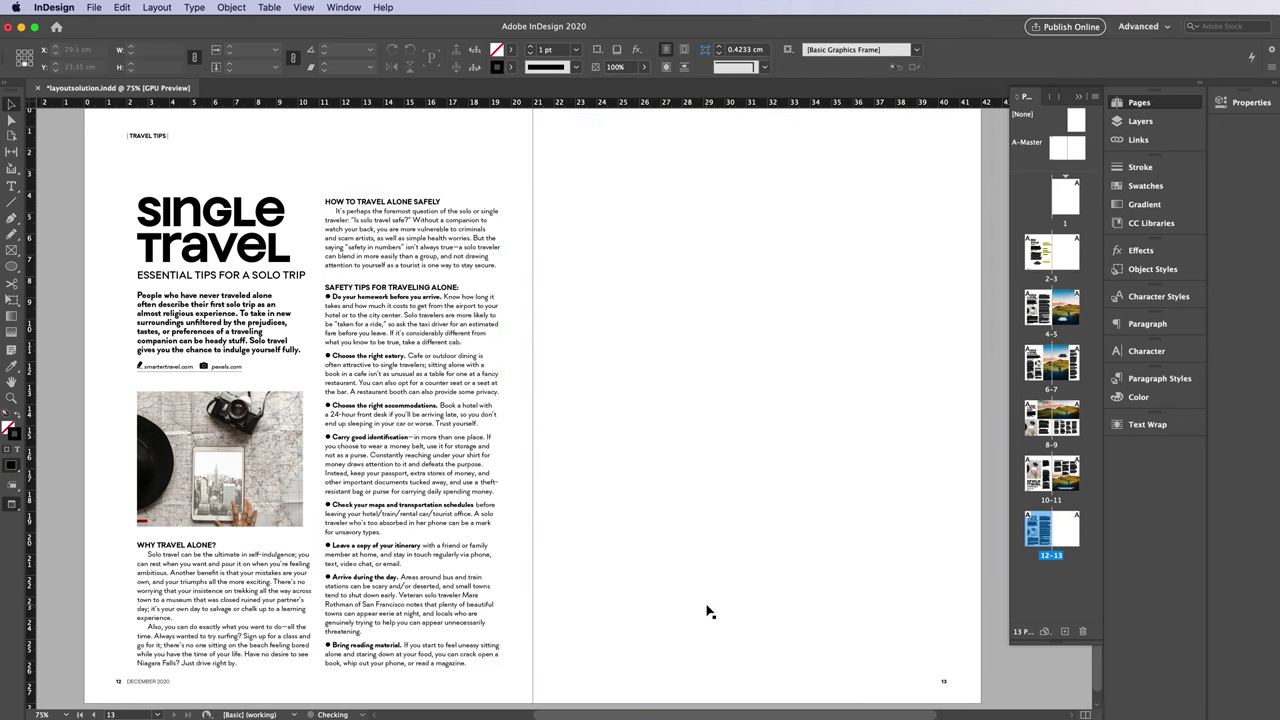
key("F5")
left_click_drag(98, 192, 504, 668)
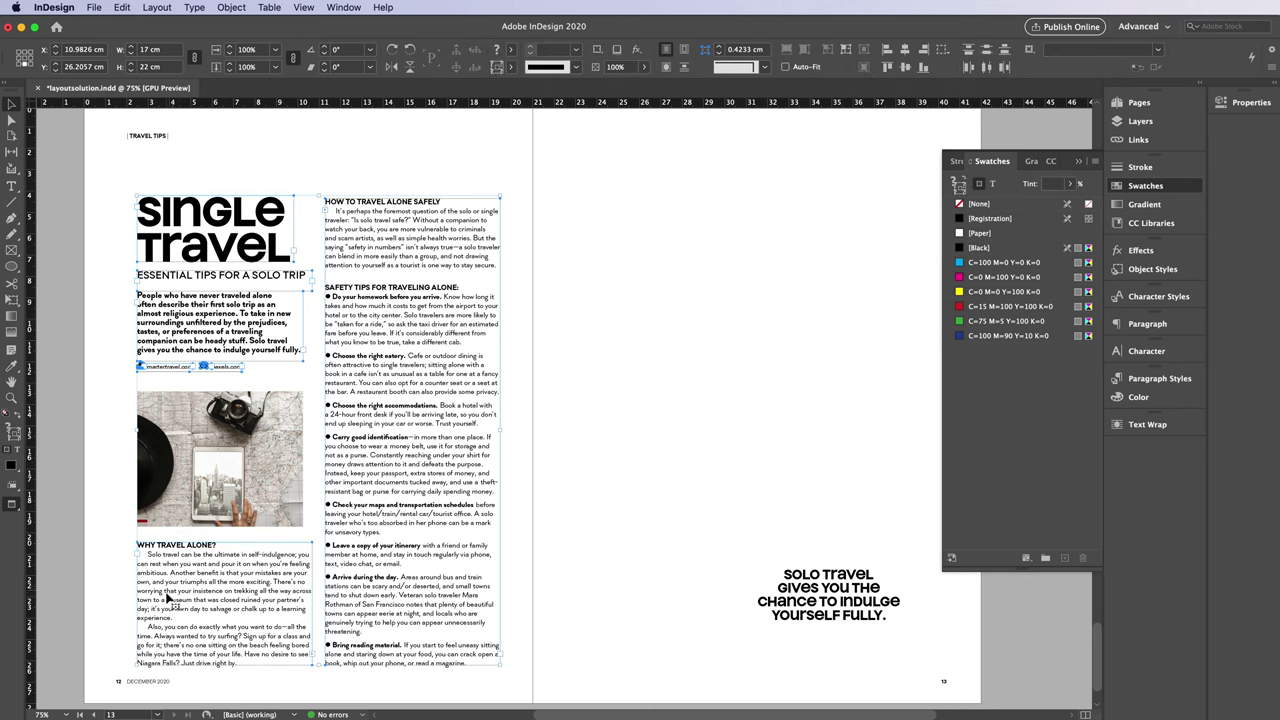
left_click_drag(170, 600, 619, 636)
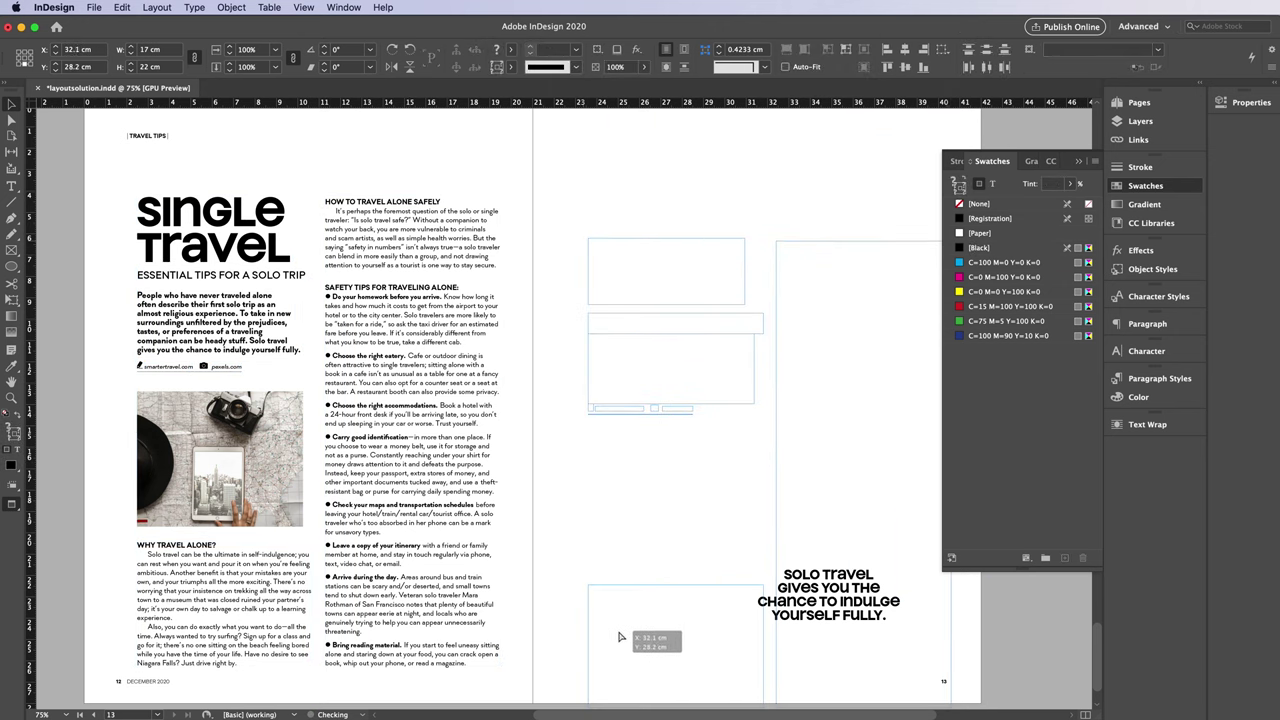
left_click_drag(619, 636, 608, 600)
Fit the map photo frame to the whole image and set SINGLE TRAVEL over the tablet.
left_click(210, 470)
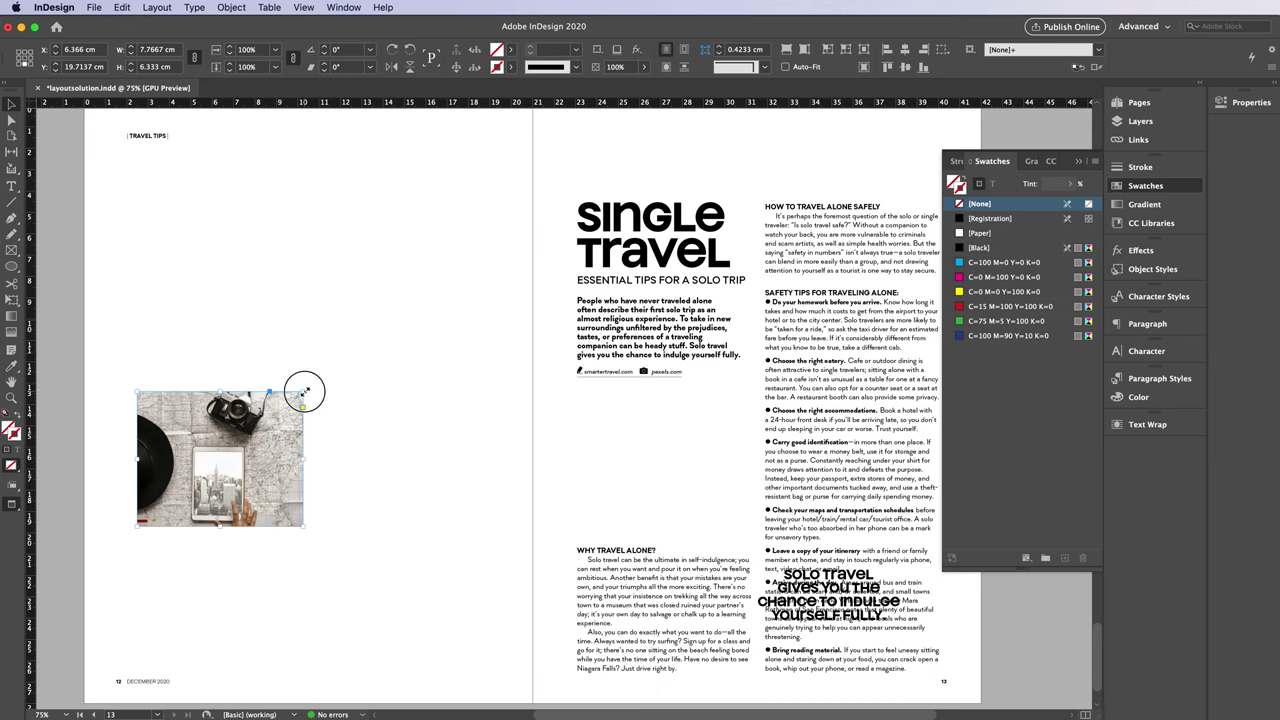
double_click(303, 391)
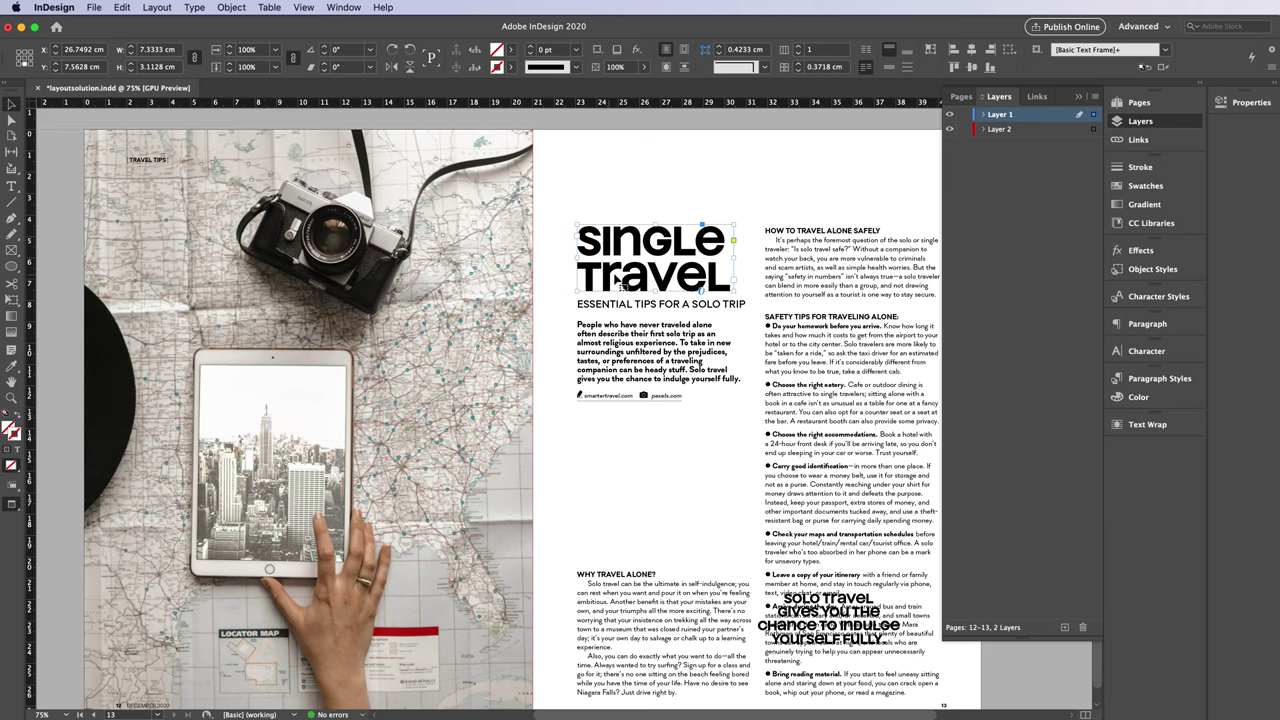
mouse_move(693, 278)
left_mouse_down()
mouse_move(325, 430)
mouse_move(332, 420)
left_mouse_up()
scroll(571, 494, "up", 1)
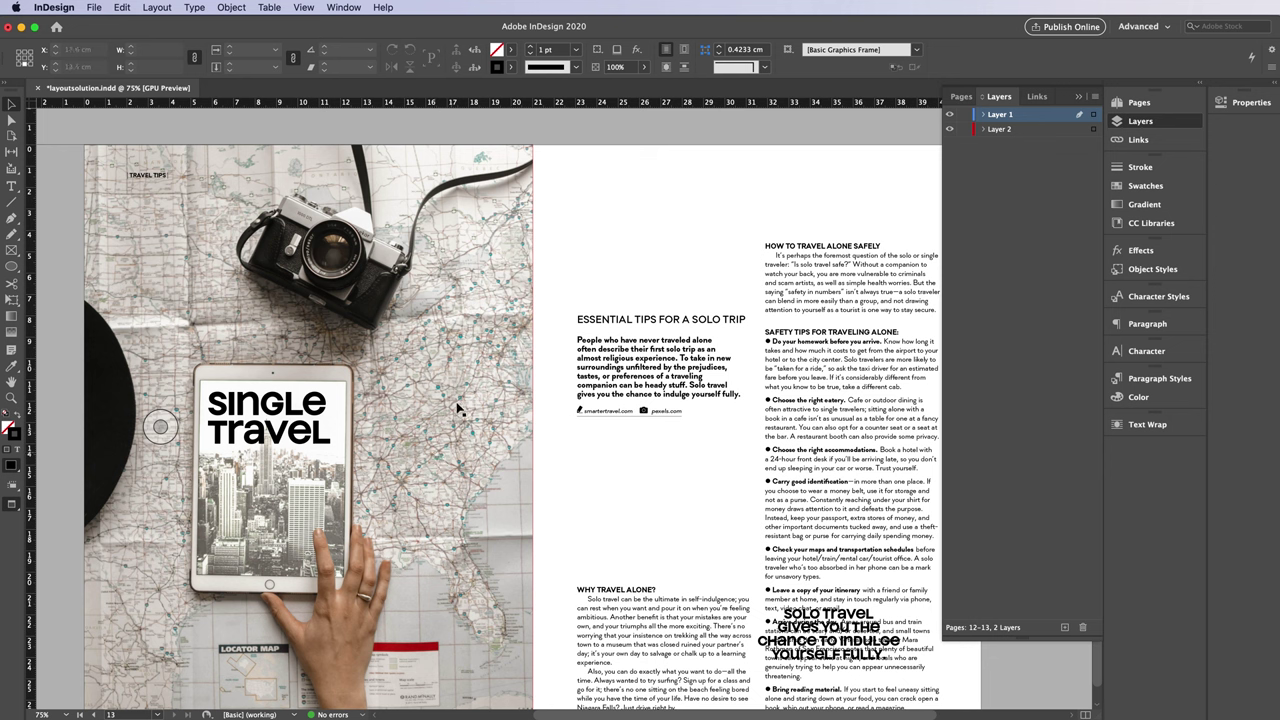
Retouch the map photo in Adobe Photoshop 2020 and save it back into the layout.
left_click(424, 465)
right_click(437, 485)
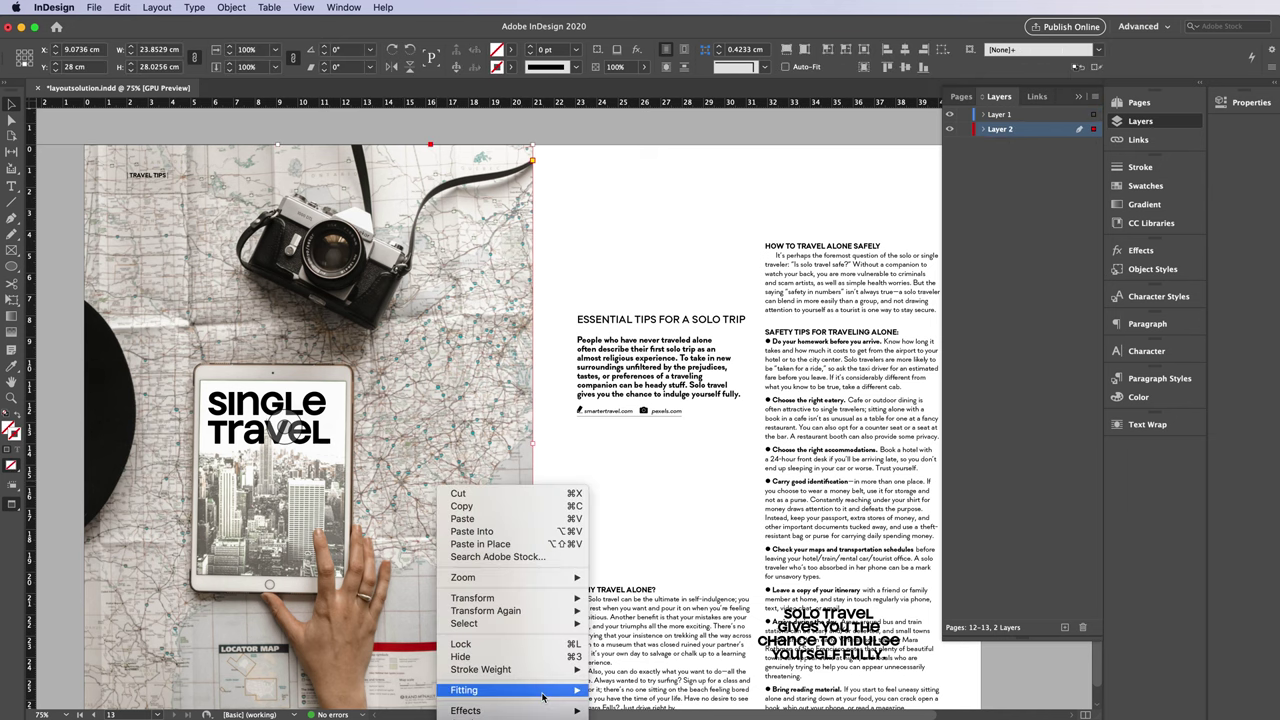
scroll(542, 697, "down", 3)
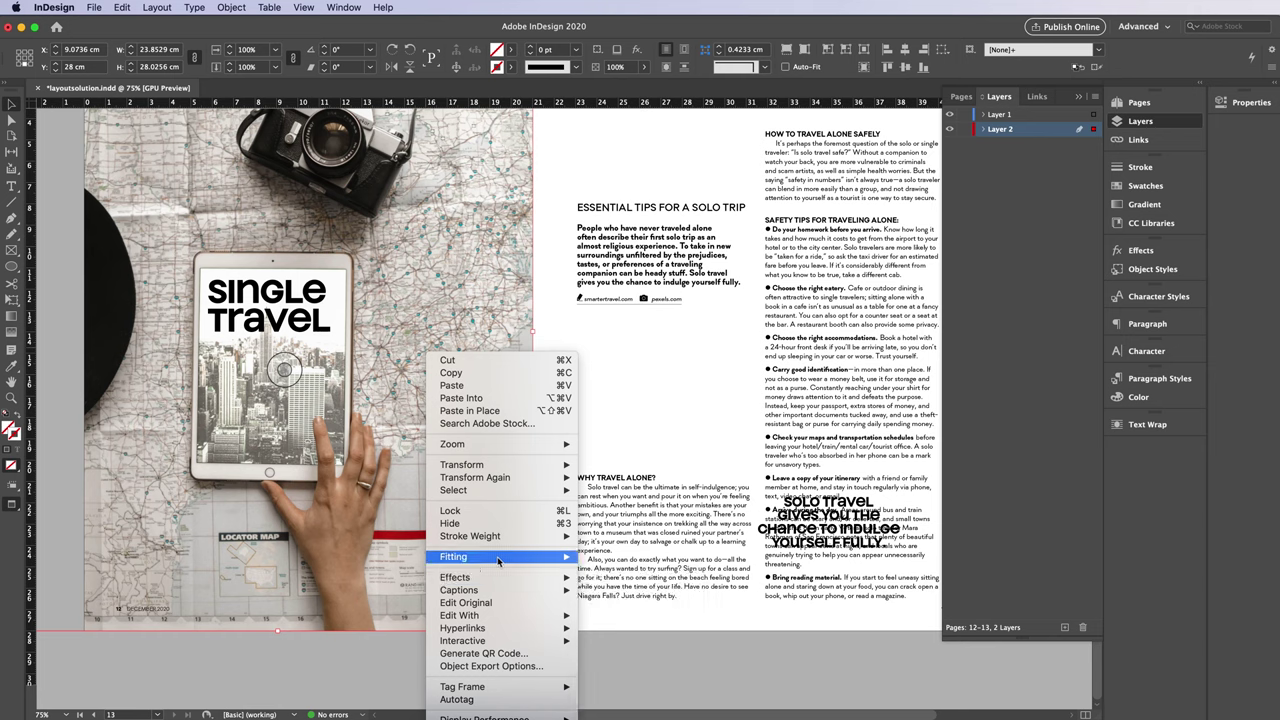
mouse_move(459, 615)
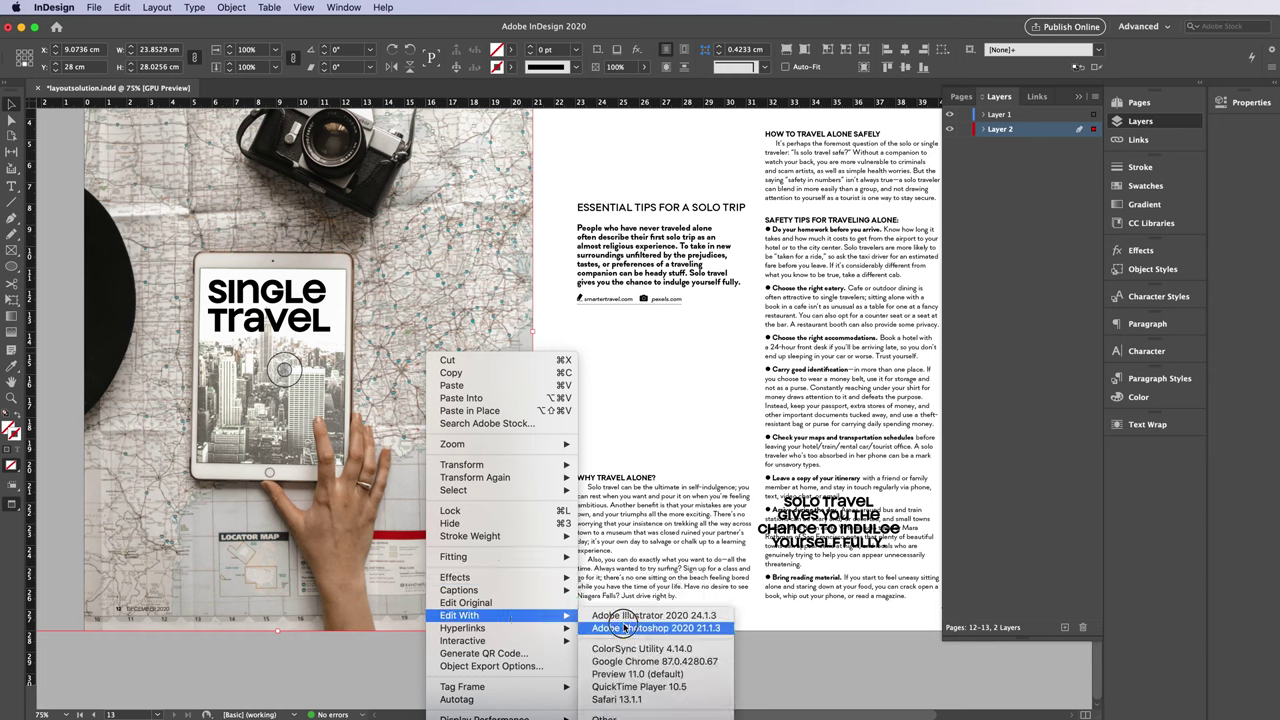
left_click(624, 628)
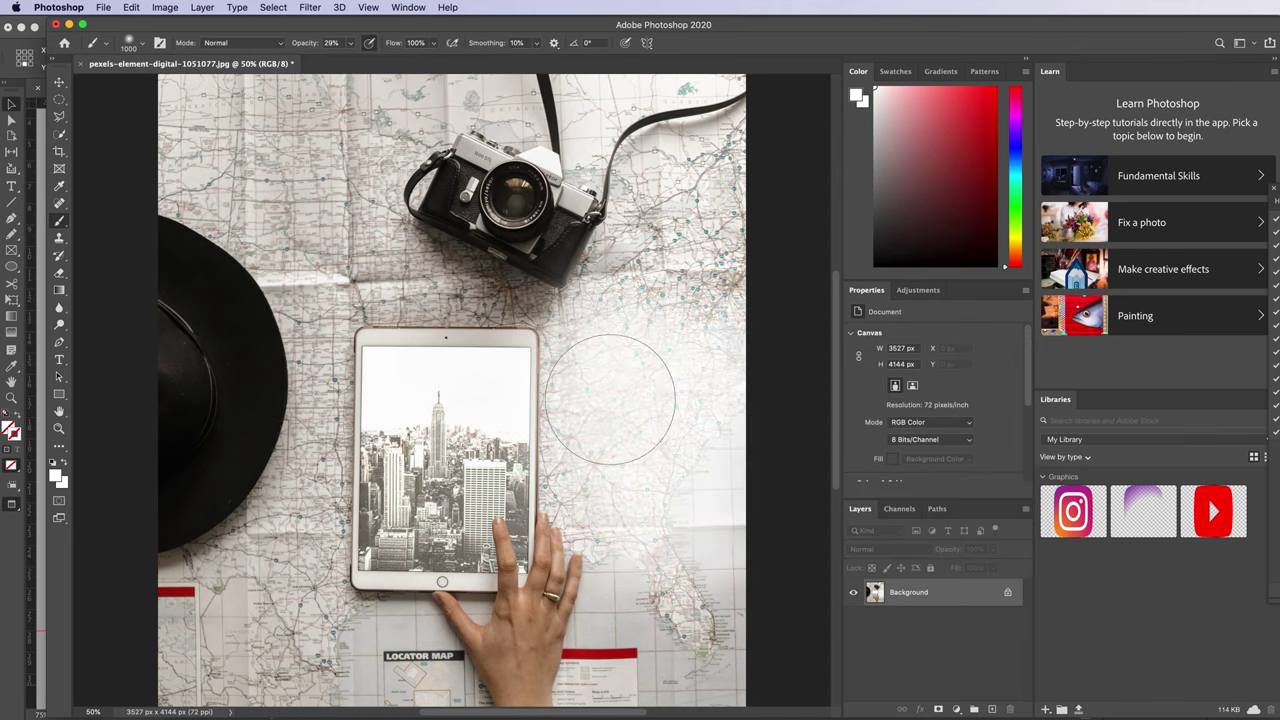
key("super+shift+s")
key("Return")
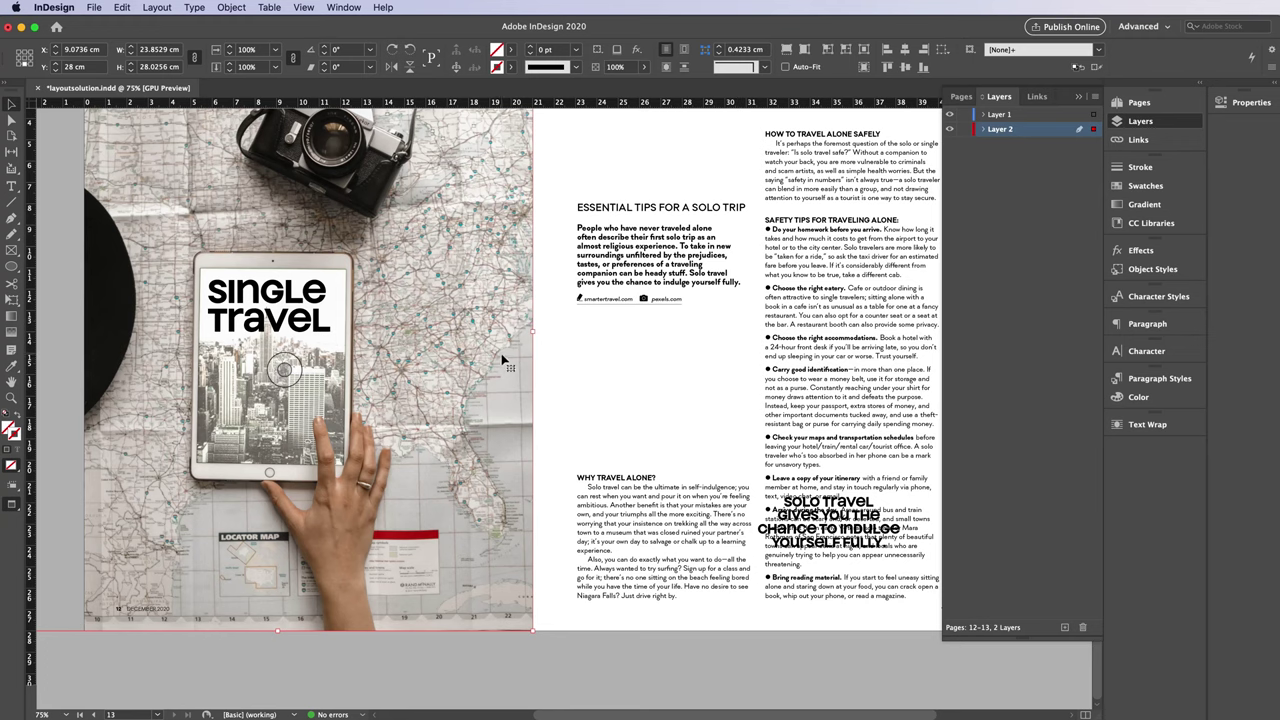
Move the Essential Tips text onto the photo and preview the spread.
mouse_move(709, 270)
left_mouse_down()
mouse_move(497, 372)
mouse_move(490, 349)
mouse_move(441, 372)
left_mouse_up()
key("w")
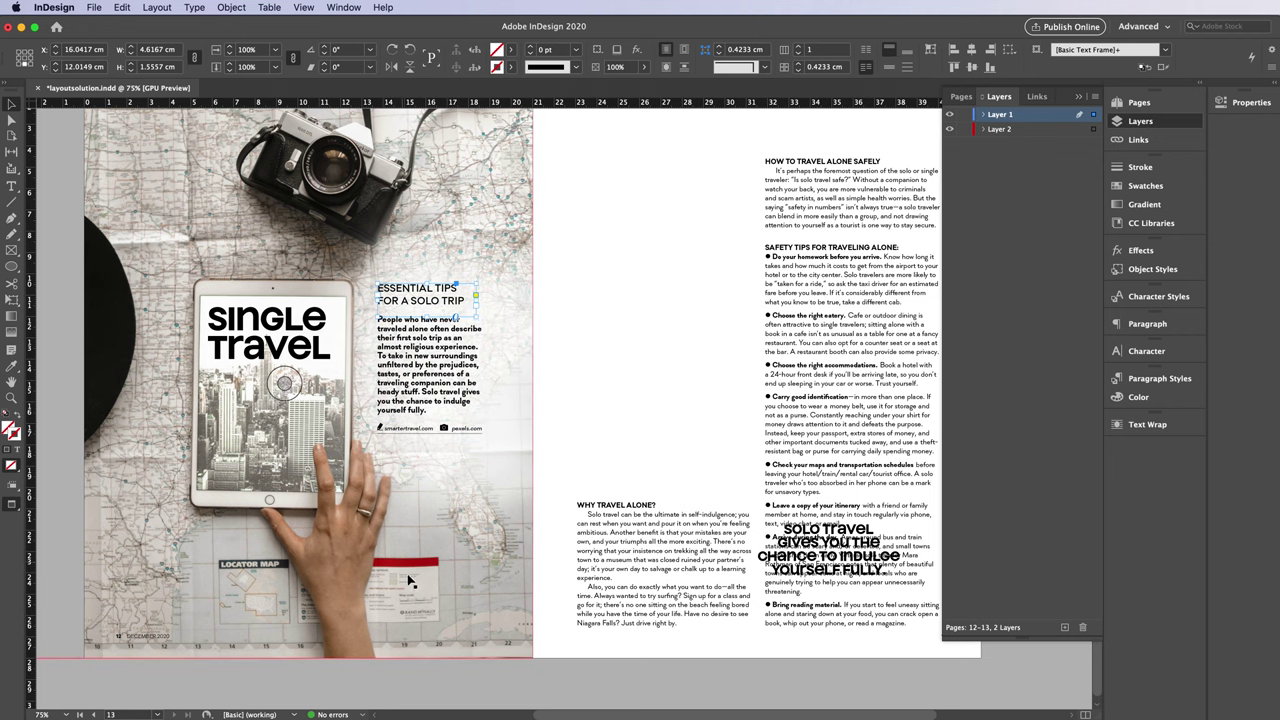
scroll(320, 422, "up", 3)
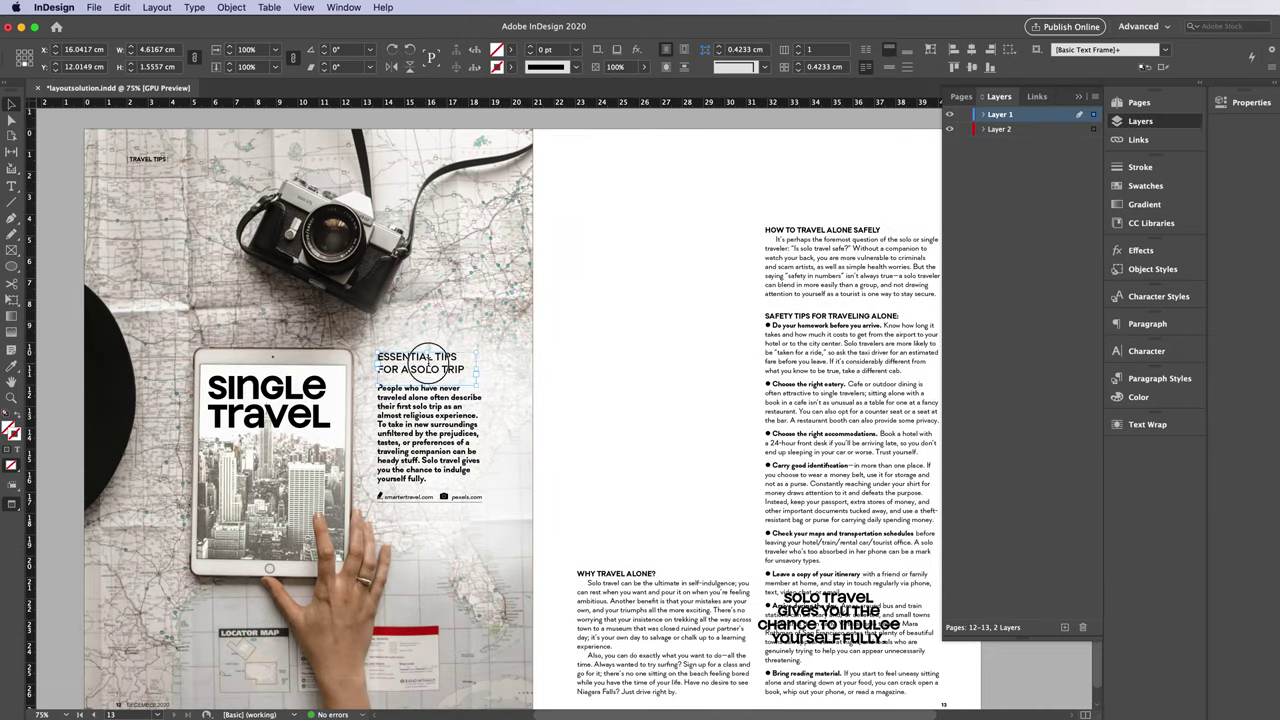
Colour the ESSENTIAL TIPS FOR A SOLO TRIP heading red and align the safety column top with the left column.
double_click(425, 358)
left_click(1146, 186)
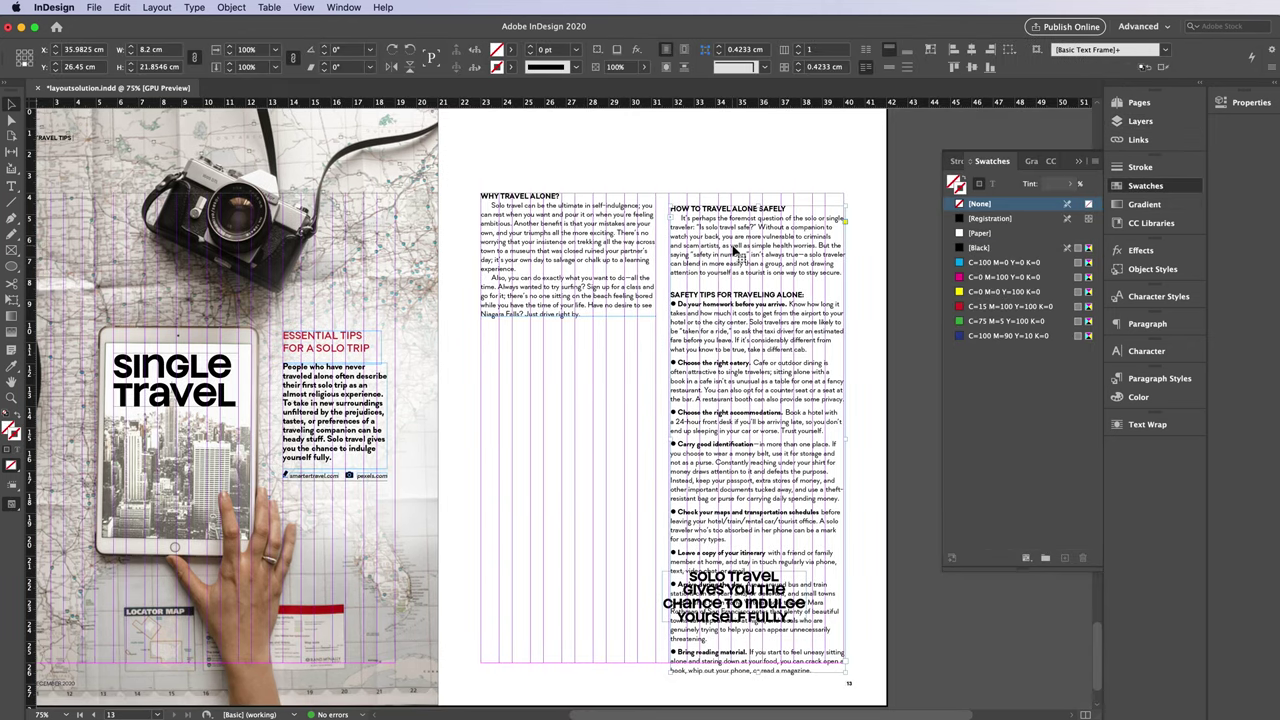
left_click_drag(667, 202, 670, 193)
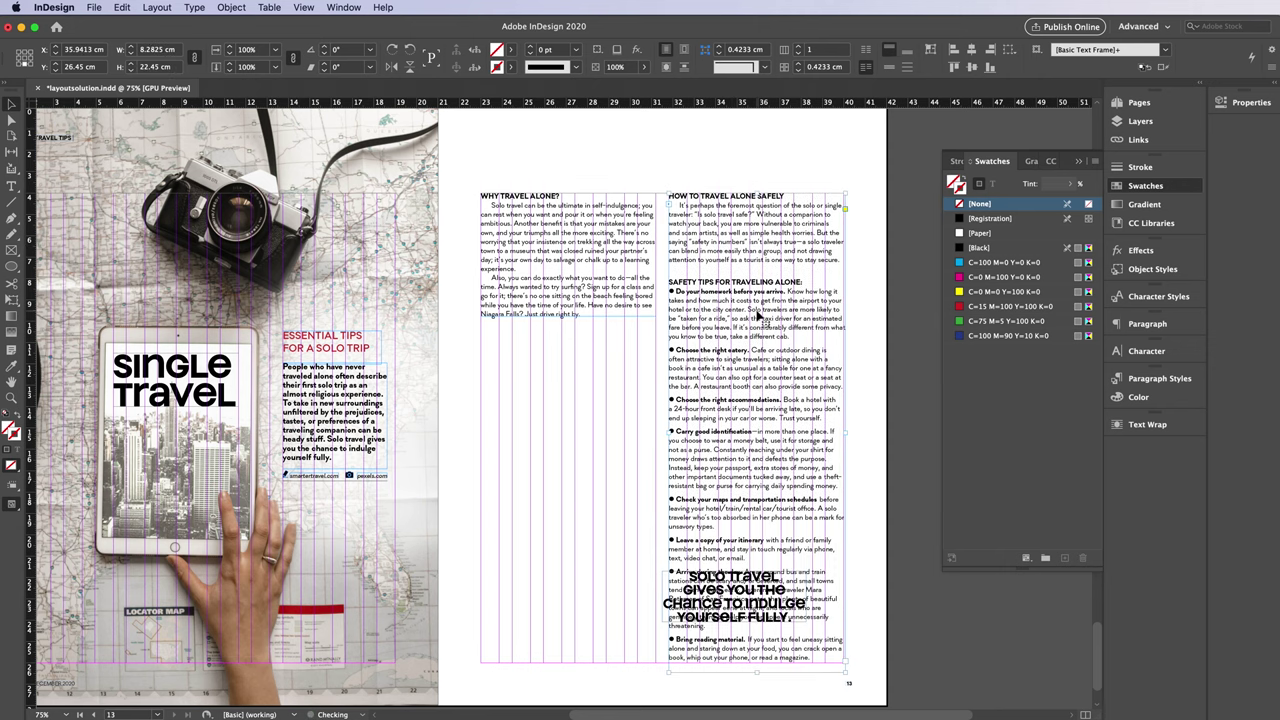
double_click(673, 276)
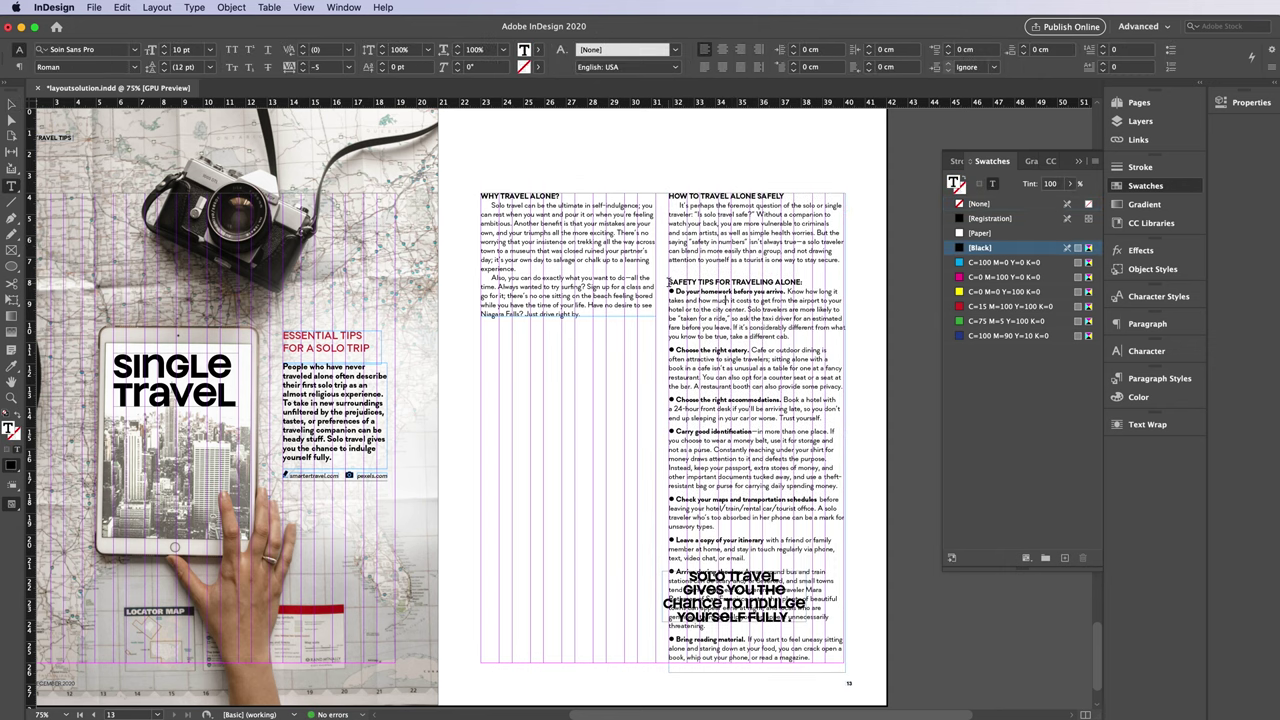
Move the Safety Tips text into a new frame on the lower page and shift the pull quote off the page.
left_click_drag(668, 282, 873, 655)
key("ctrl+c")
key("BackSpace")
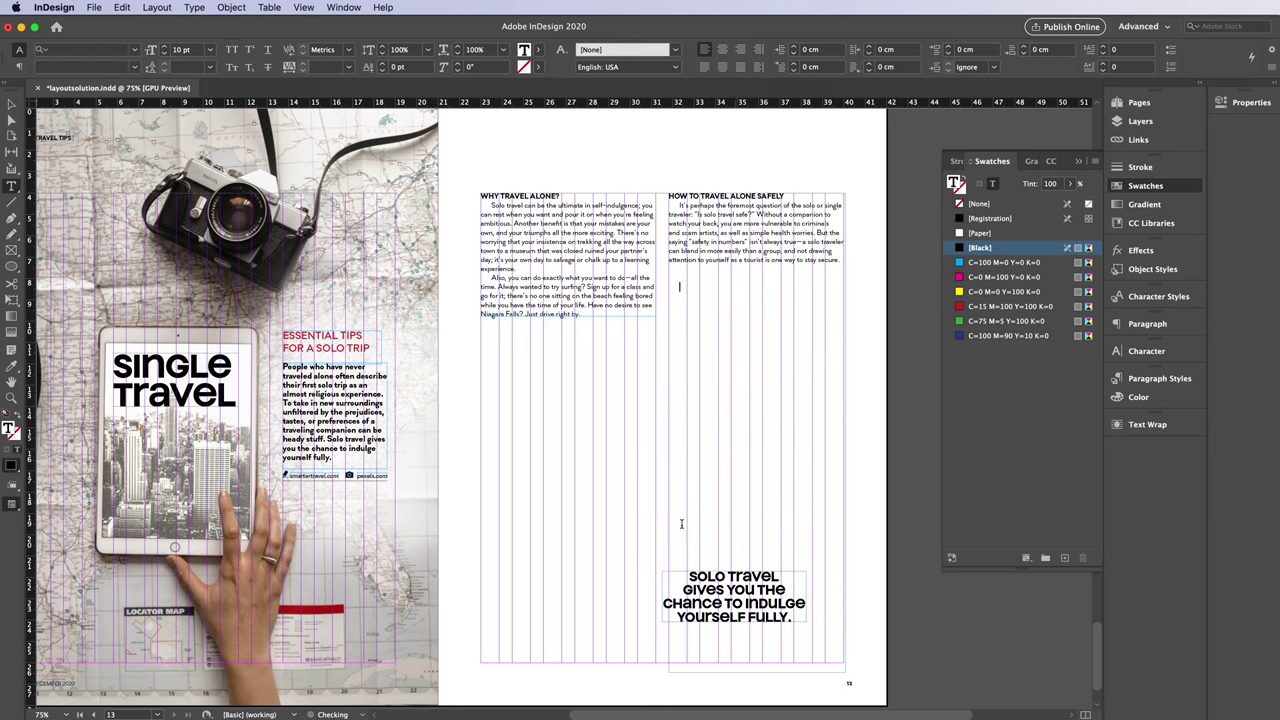
left_click_drag(481, 402, 681, 687)
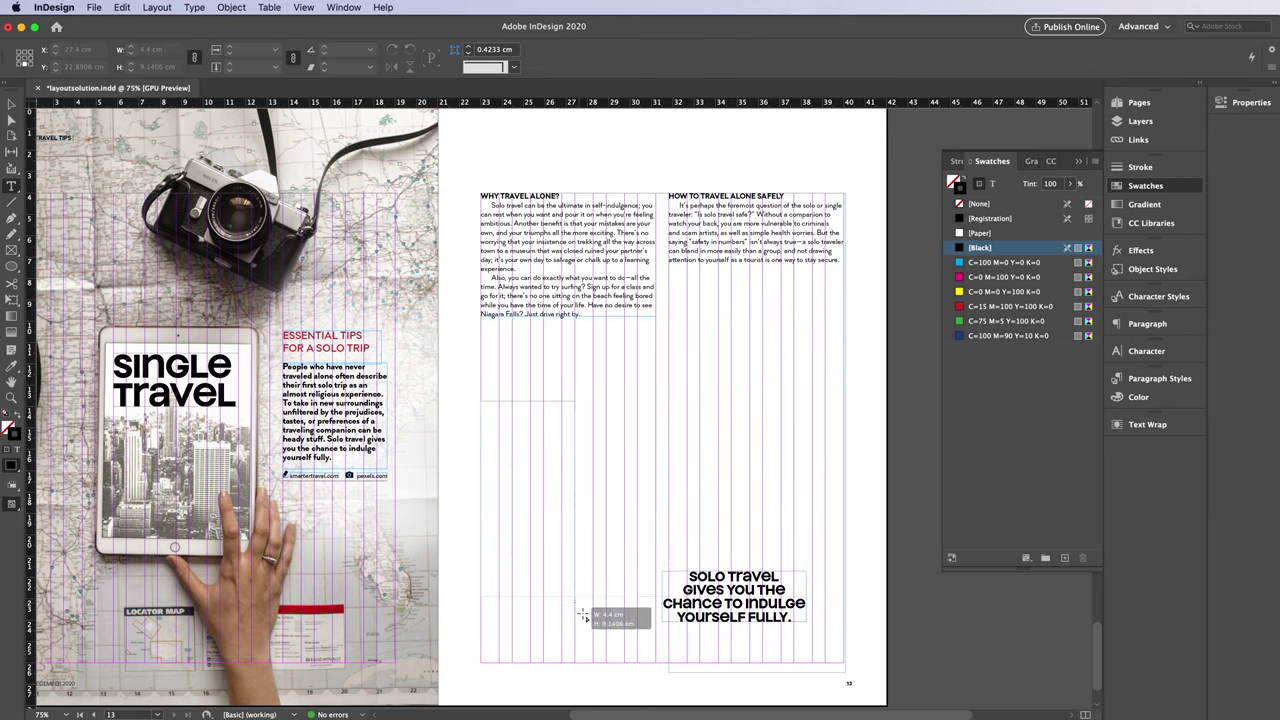
key("ctrl+v")
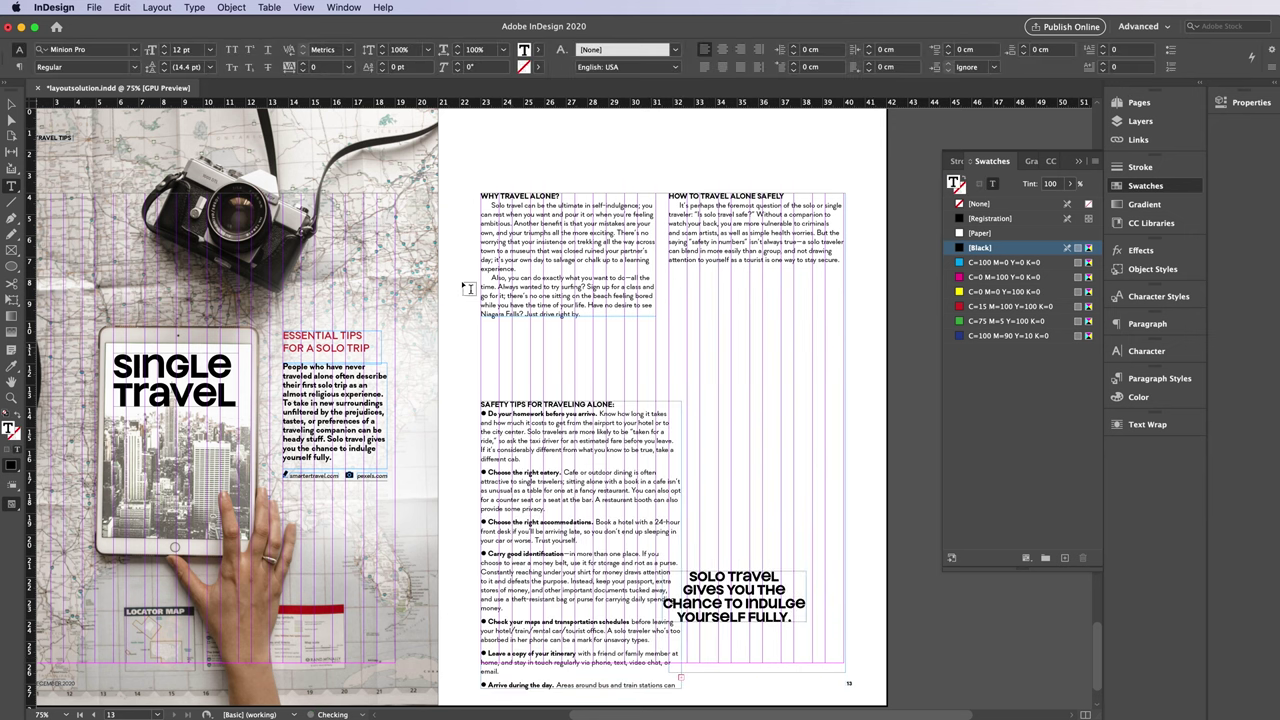
left_click_drag(733, 597, 980, 632)
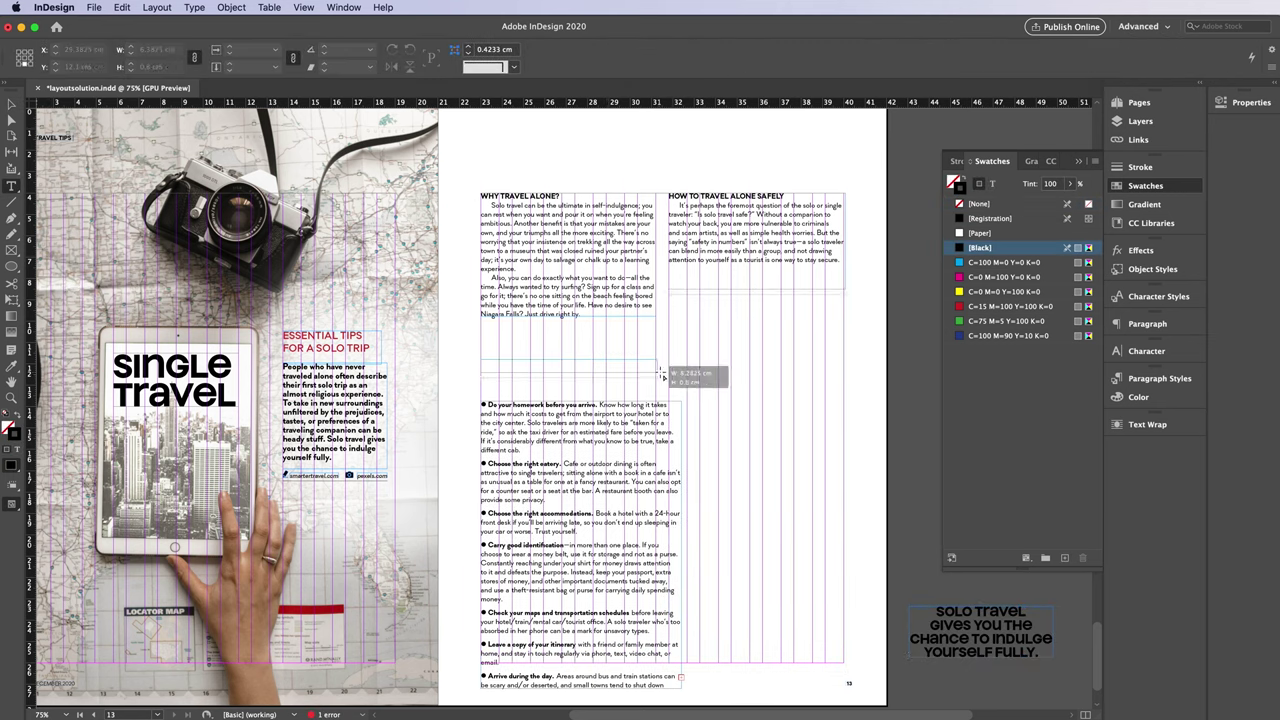
left_click_drag(680, 400, 708, 490)
key("Escape")
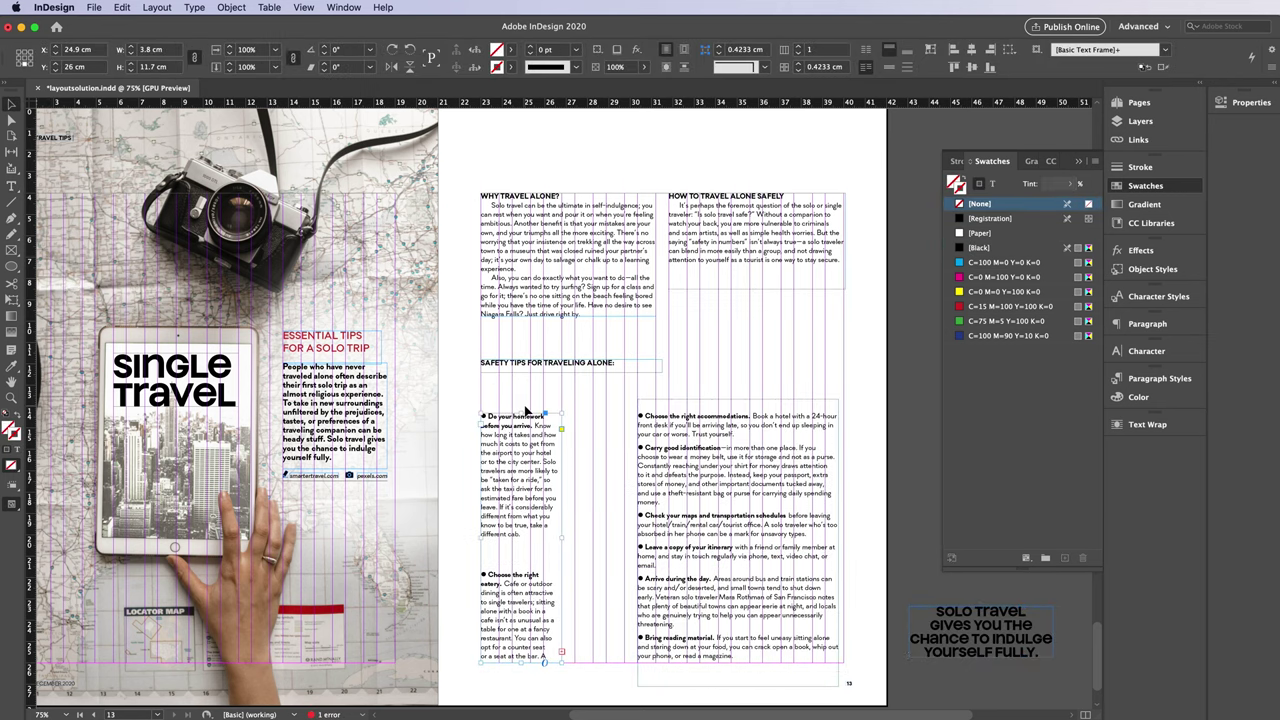
Thread the safety tips through four narrow columns across the lower right page.
left_click_drag(572, 374, 572, 366)
double_click(572, 366)
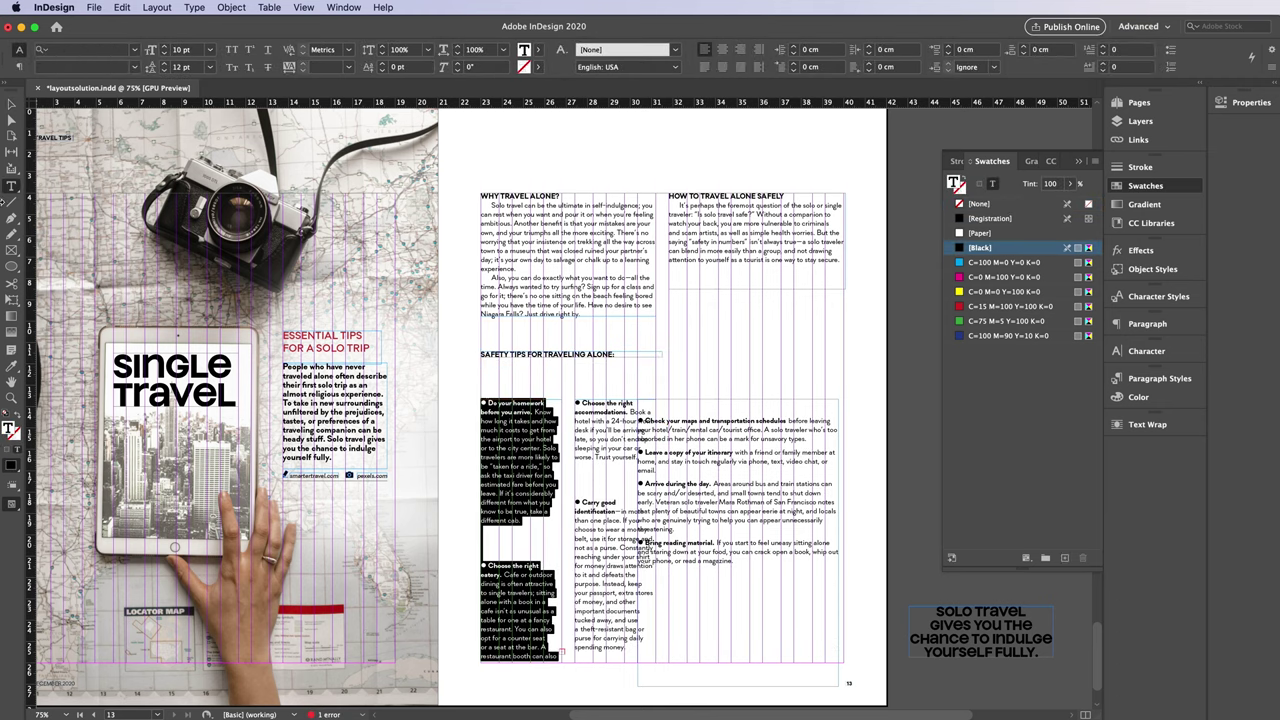
key("Escape")
left_click_drag(615, 398, 615, 393)
double_click(720, 420)
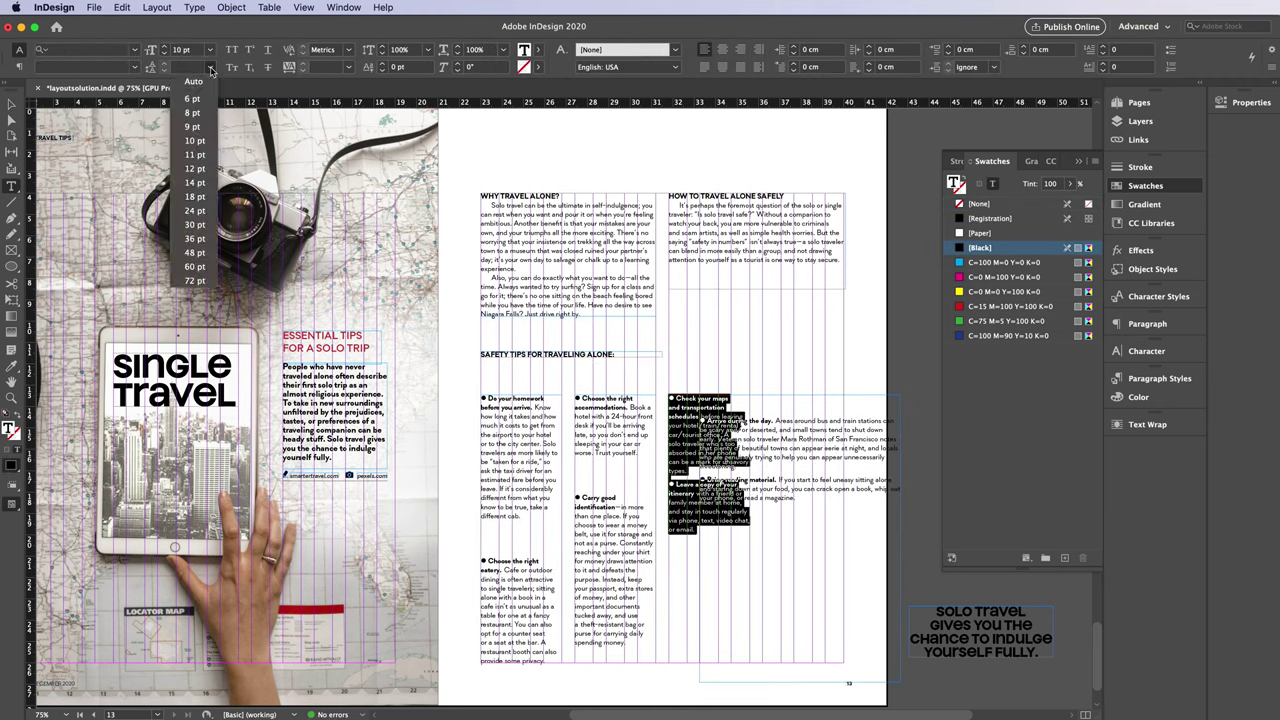
key("Escape")
left_click_drag(700, 540, 762, 540)
double_click(800, 500)
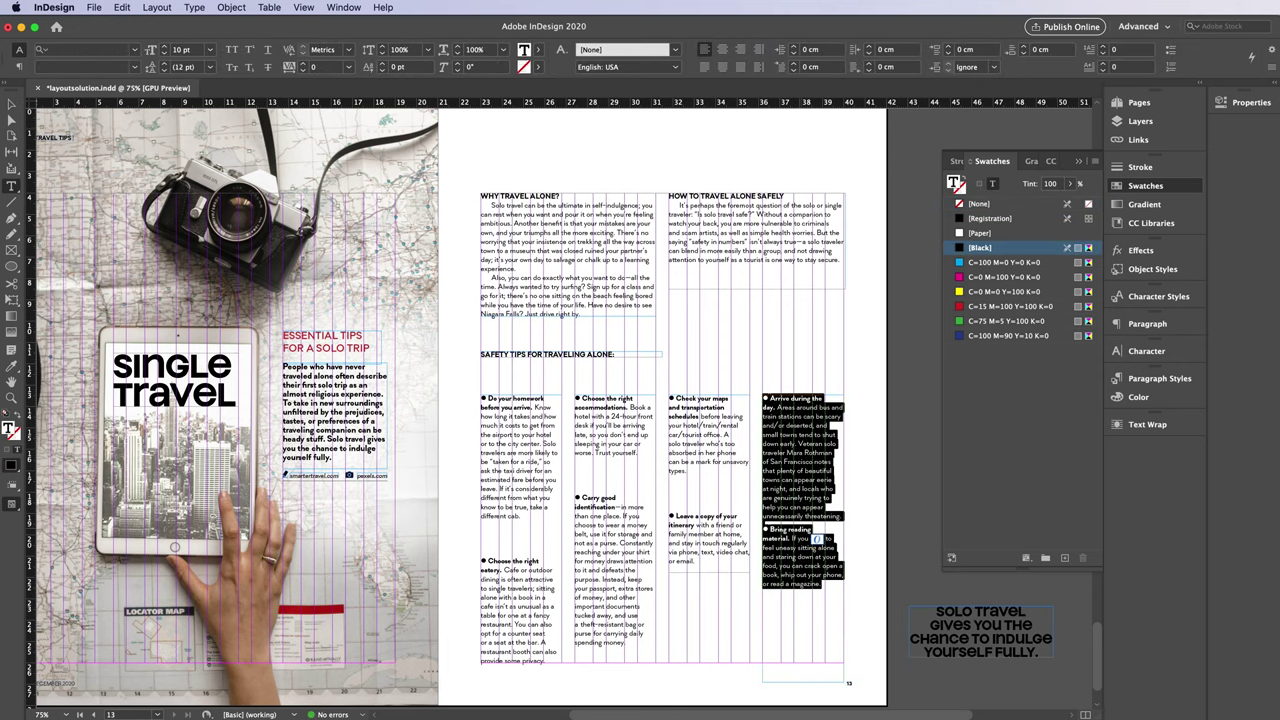
left_click(771, 524)
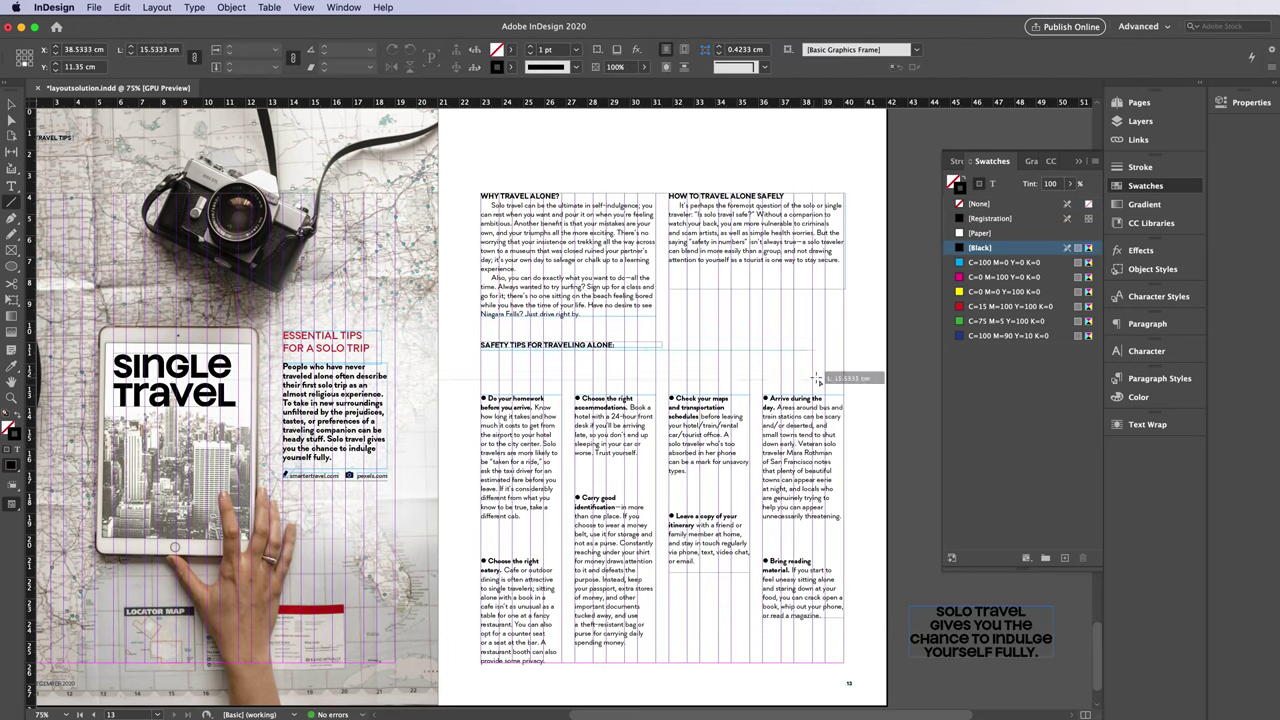
Set the rule just under the Safety Tips heading, then move the pull quote above it in red.
left_click_drag(593, 352, 593, 355)
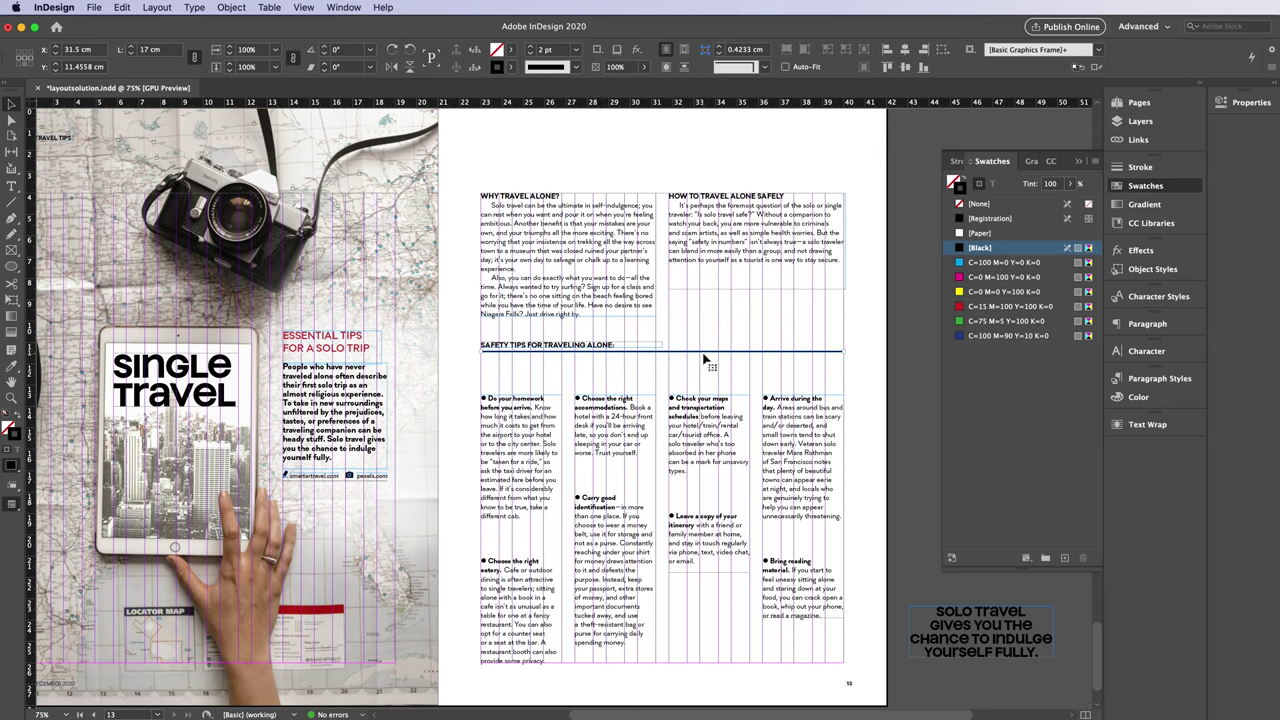
key("w")
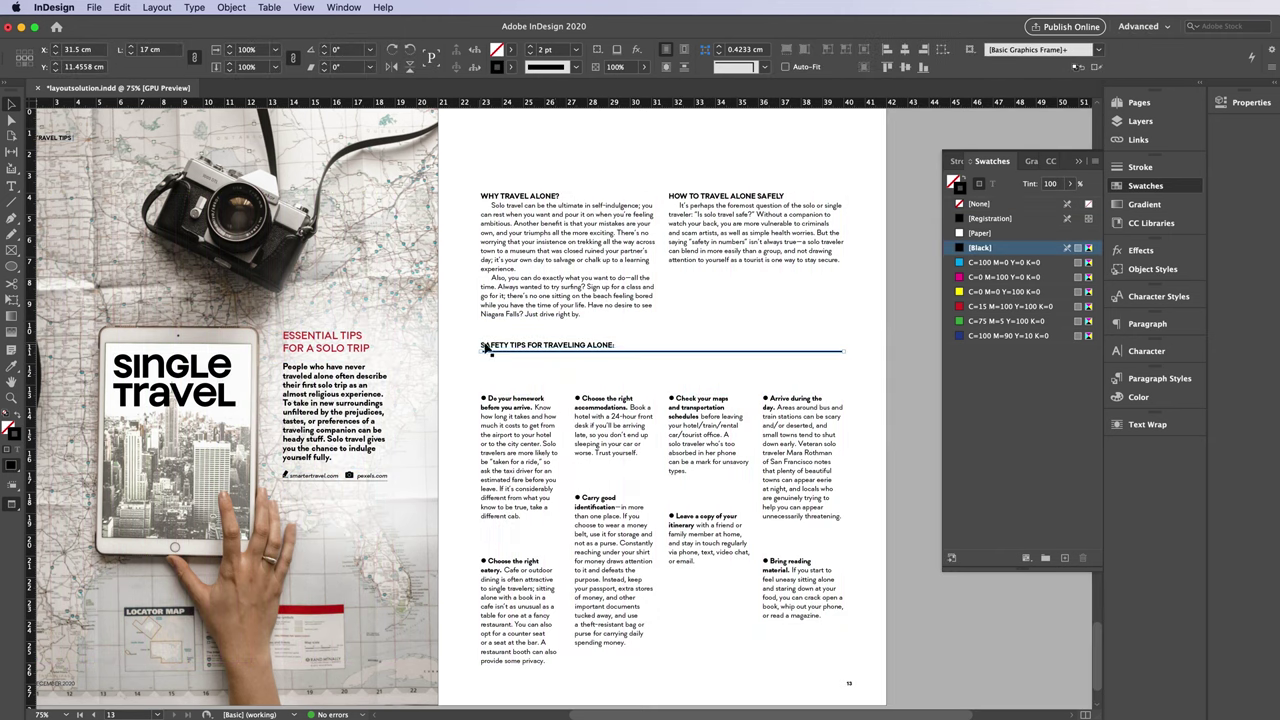
left_click(985, 635)
key("w")
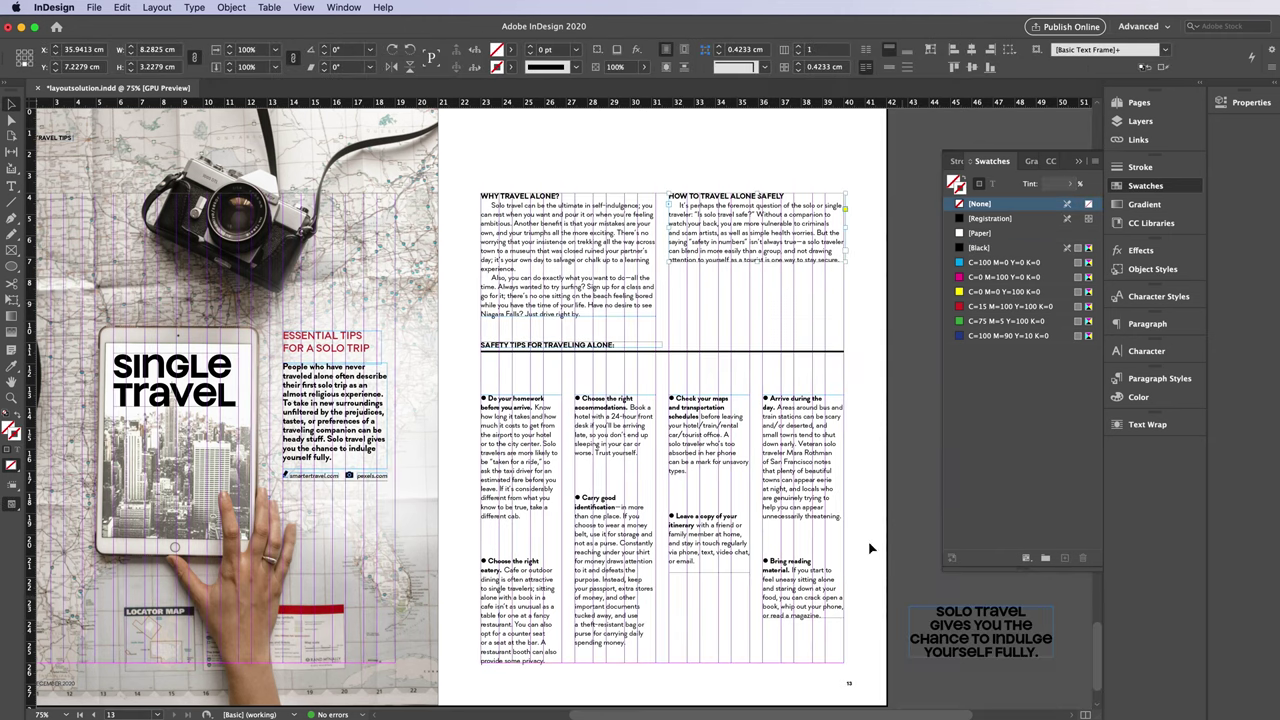
left_click_drag(990, 655, 768, 326)
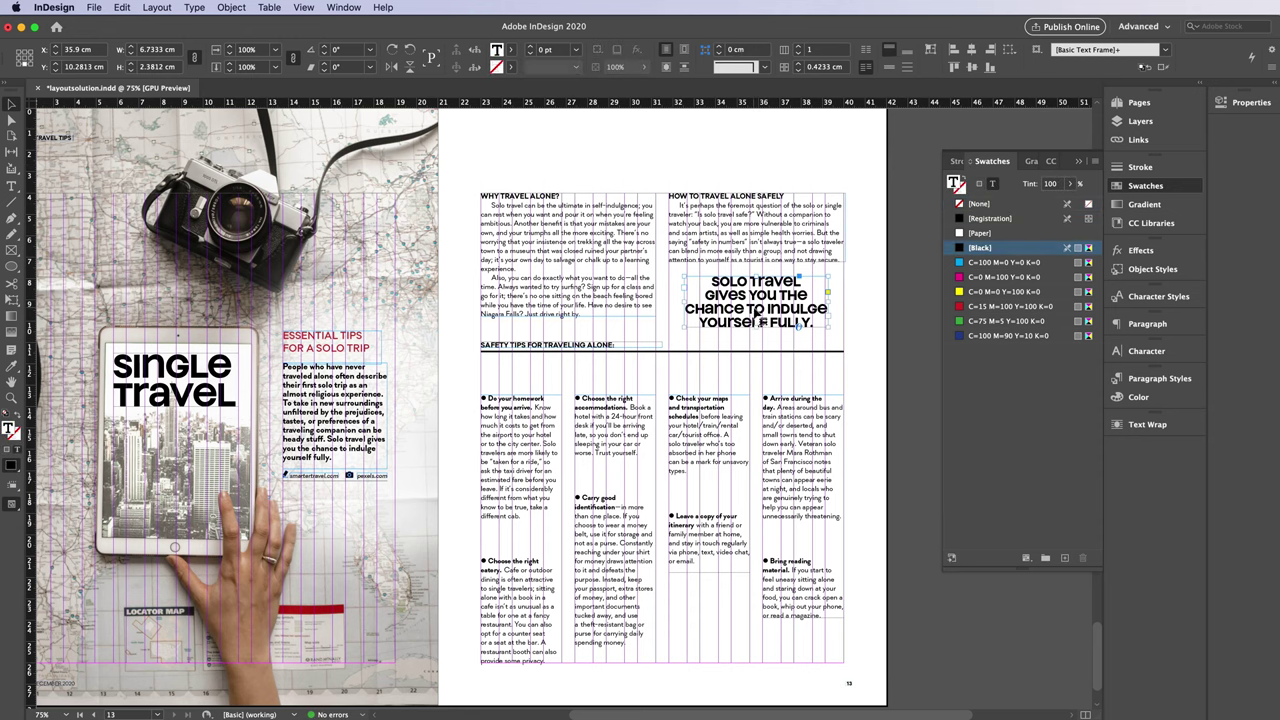
left_click(805, 252)
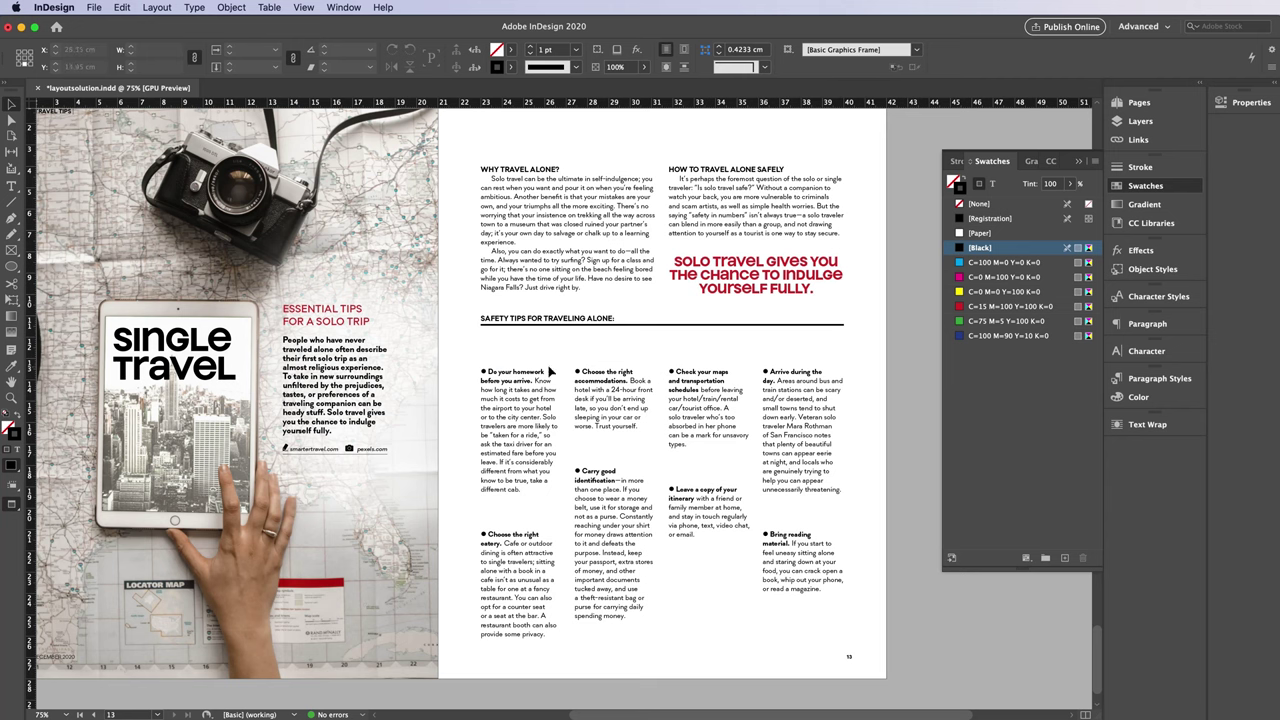
Paste the travel icon, delete the imported r51g51b51 swatch, and colour the icon red above the first tip.
key("ctrl+v")
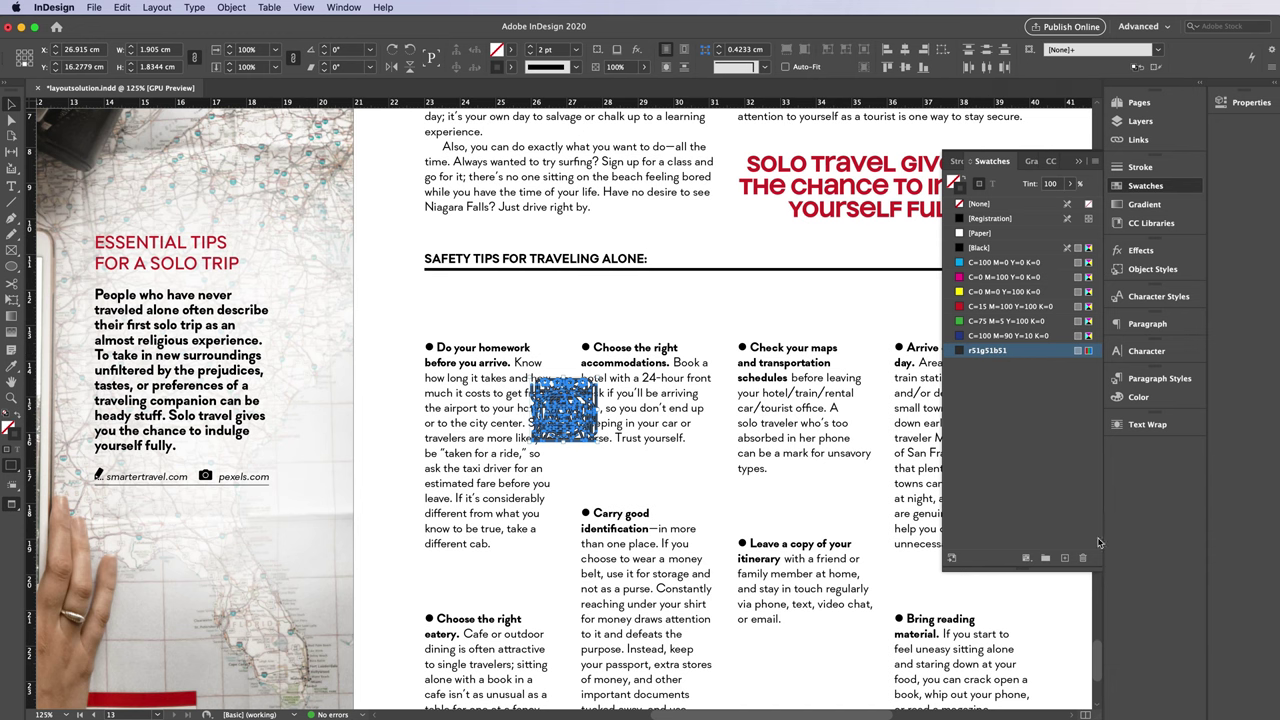
left_click(1082, 557)
left_click(934, 515)
left_click_drag(565, 410, 558, 305)
scroll(840, 342, "up", 1)
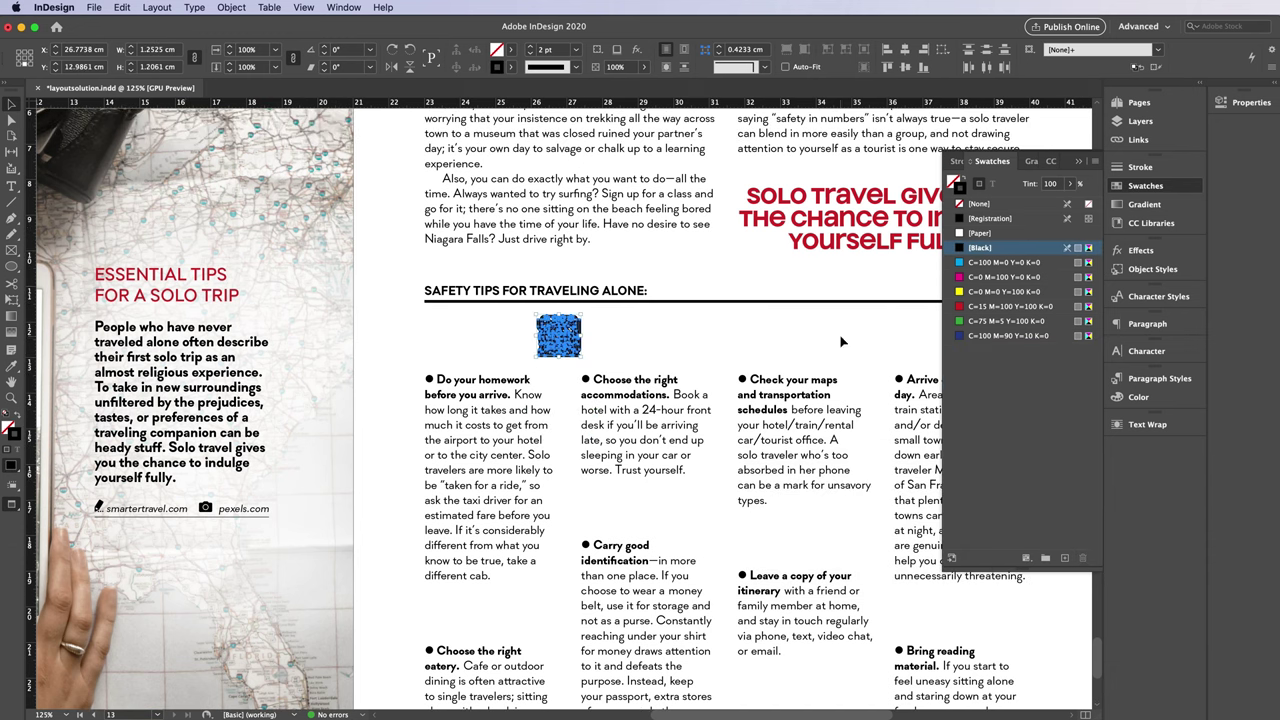
left_click(1000, 306)
Position the glasses, house and passport icons above their tips, including Bring reading and Carry good identification.
left_click_drag(905, 617, 928, 633)
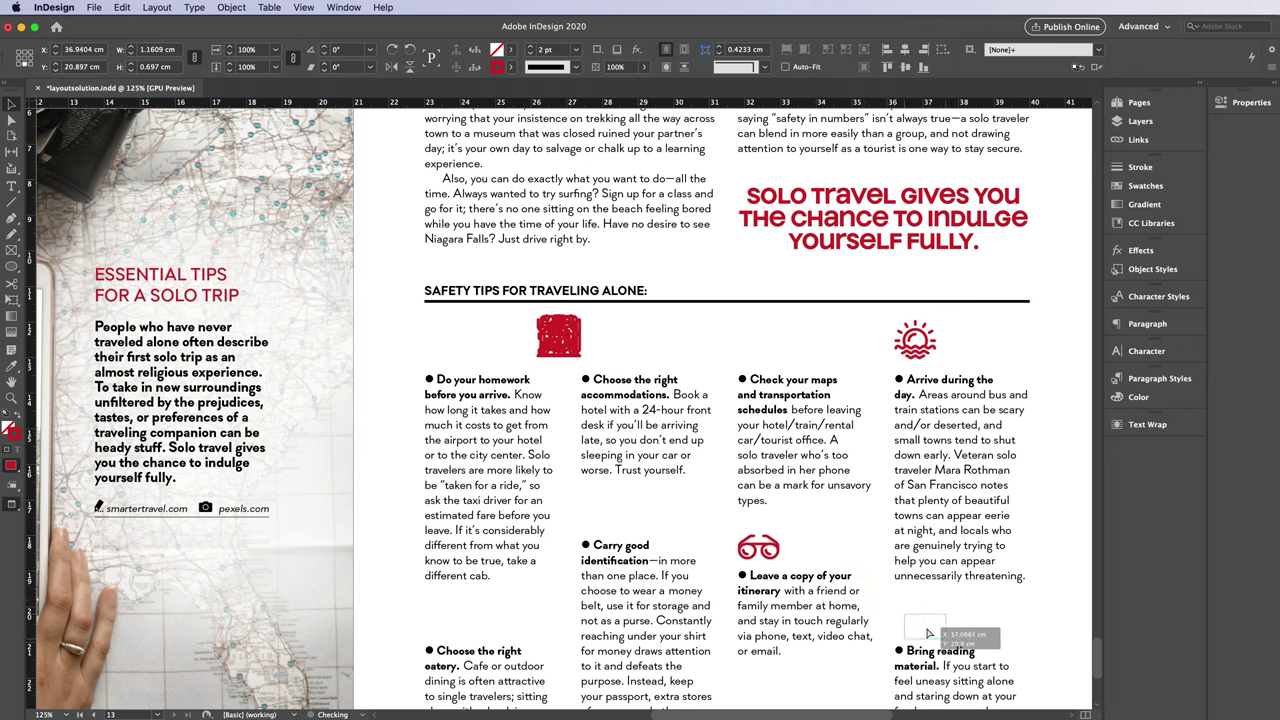
left_click_drag(738, 522, 778, 562)
left_click_drag(581, 492, 619, 532)
left_click_drag(648, 300, 673, 338)
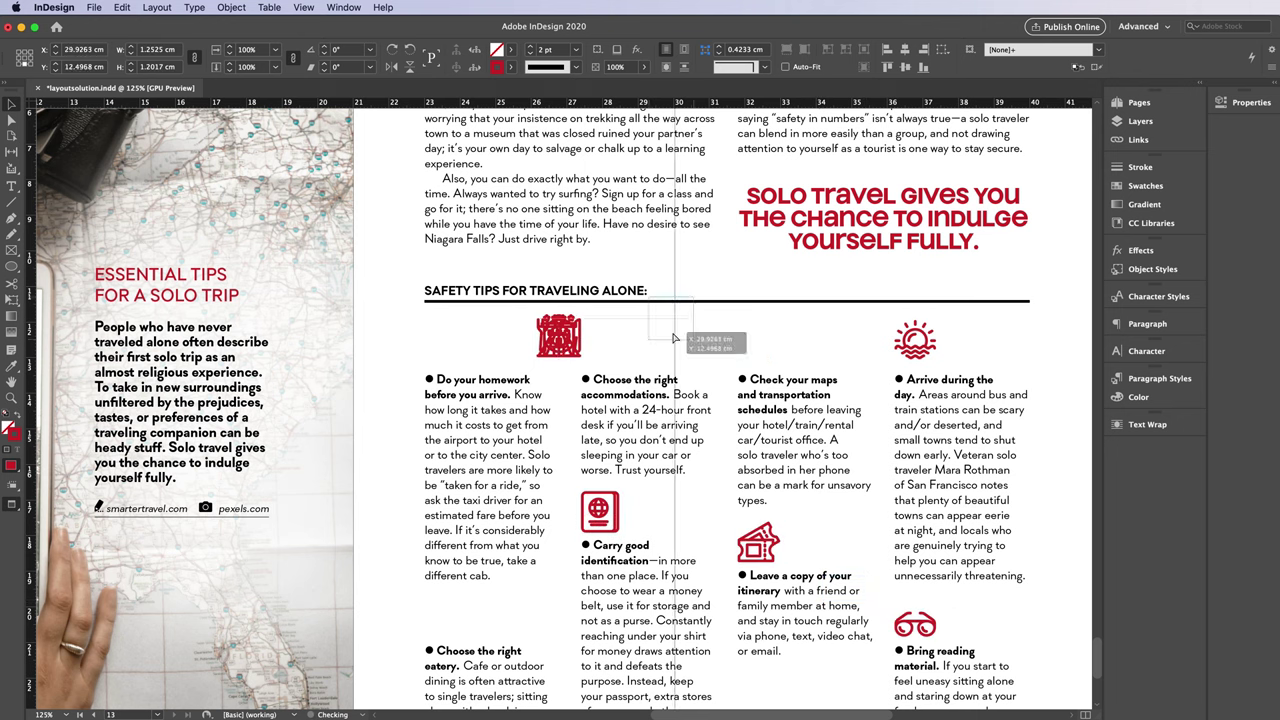
left_click_drag(558, 335, 603, 342)
left_click_drag(426, 592, 466, 634)
left_click_drag(426, 318, 466, 362)
scroll(858, 463, "down", 1)
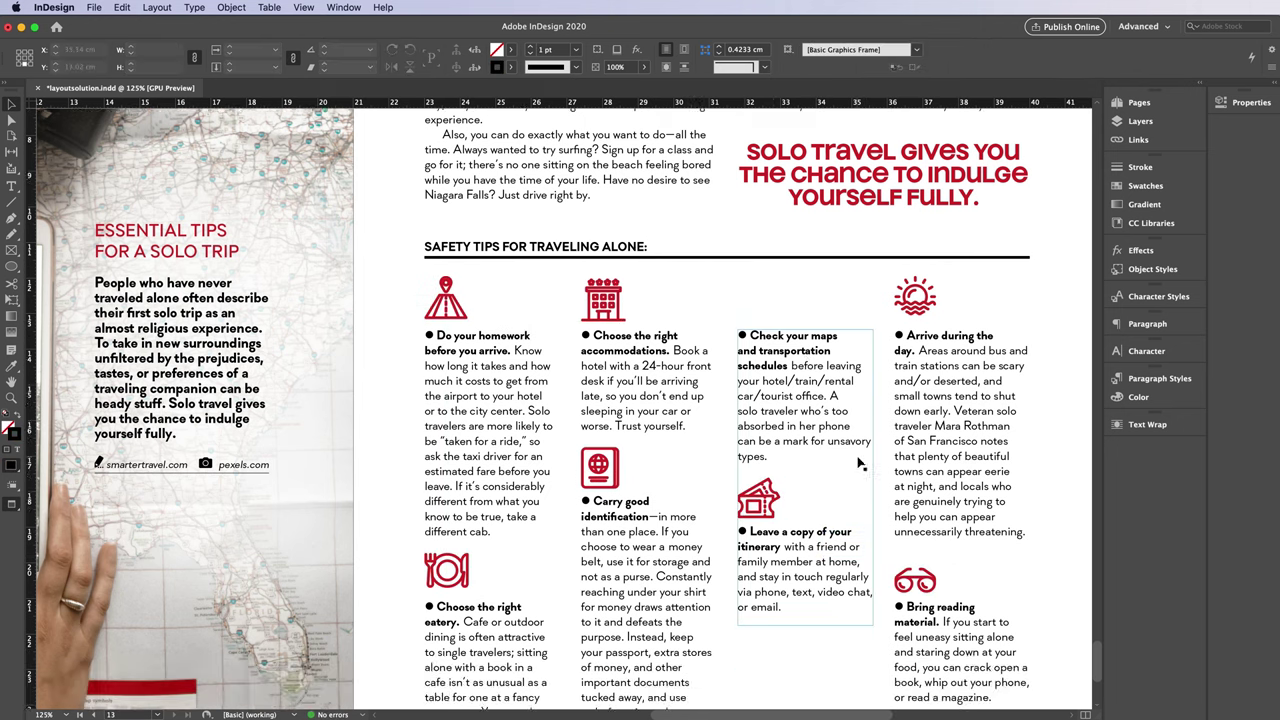
Copy the map icon from Illustrator and place it above Check your maps.
left_click(786, 591)
key("super+c")
key("super+Tab")
key("super+v")
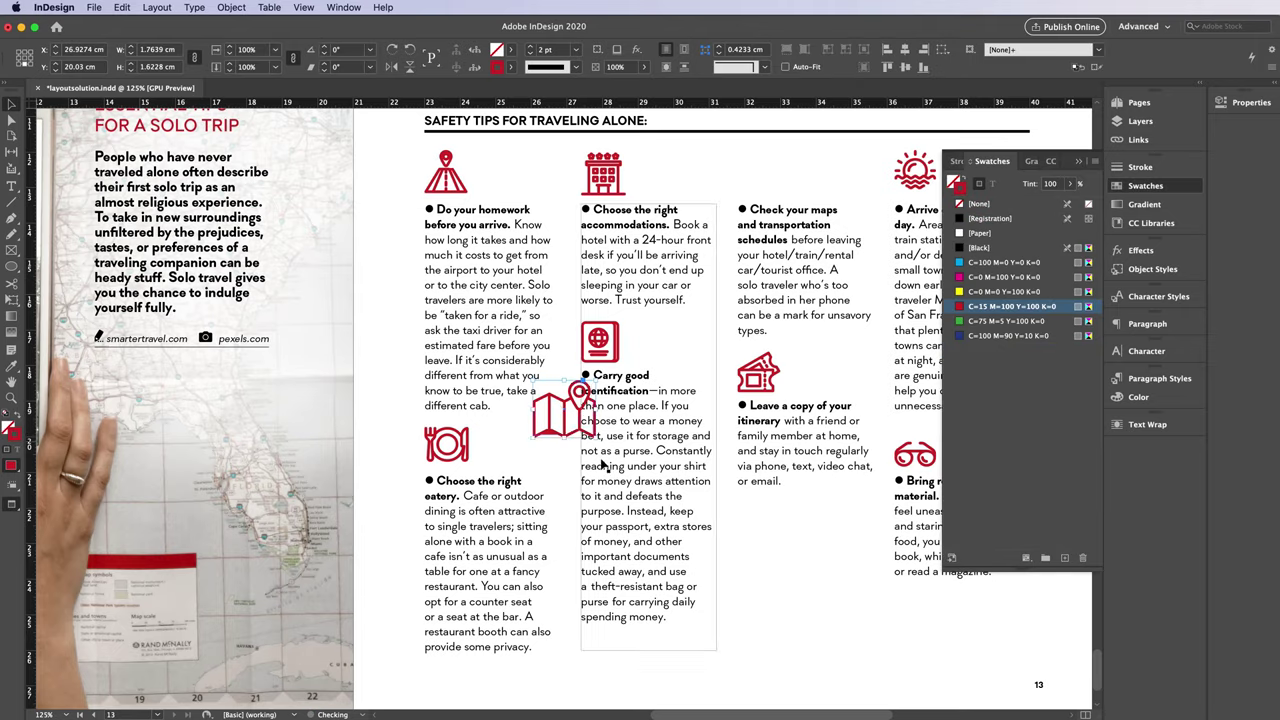
left_click_drag(563, 410, 761, 180)
key("super+minus")
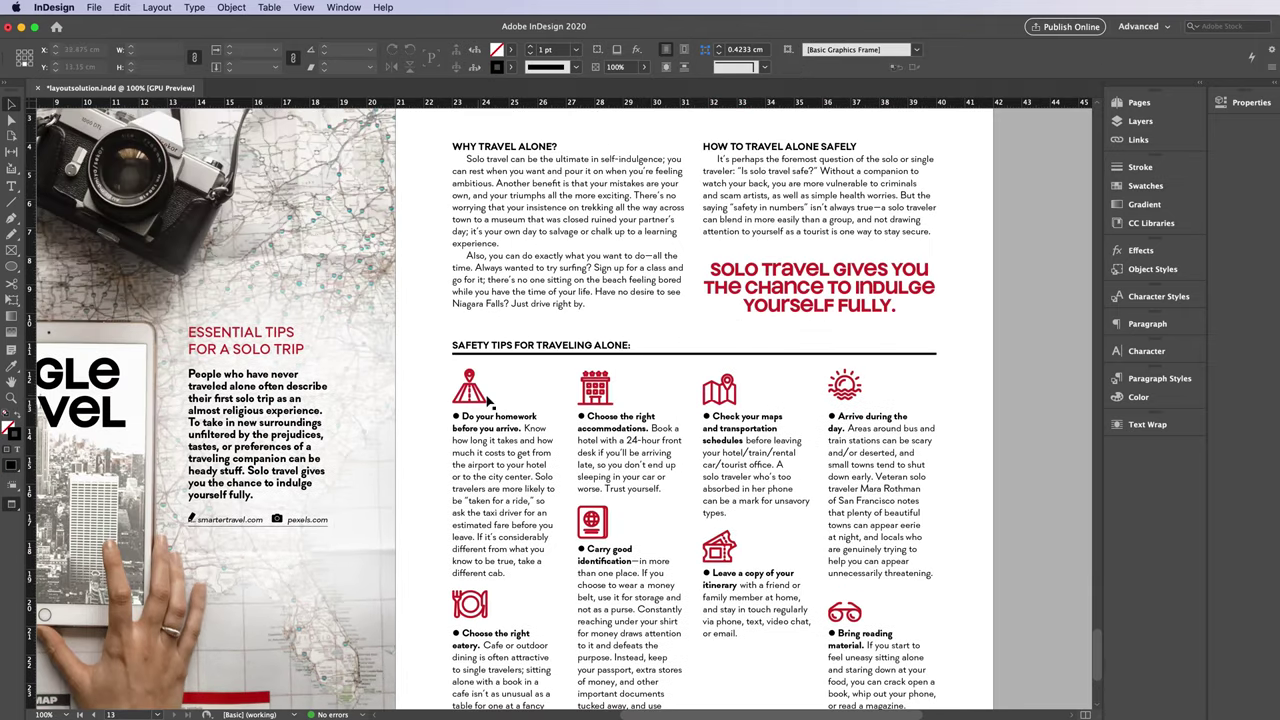
Select the row of icons with the house icon and zoom out to see the whole spreads.
left_click(718, 388, "shift")
left_click(740, 572, "shift")
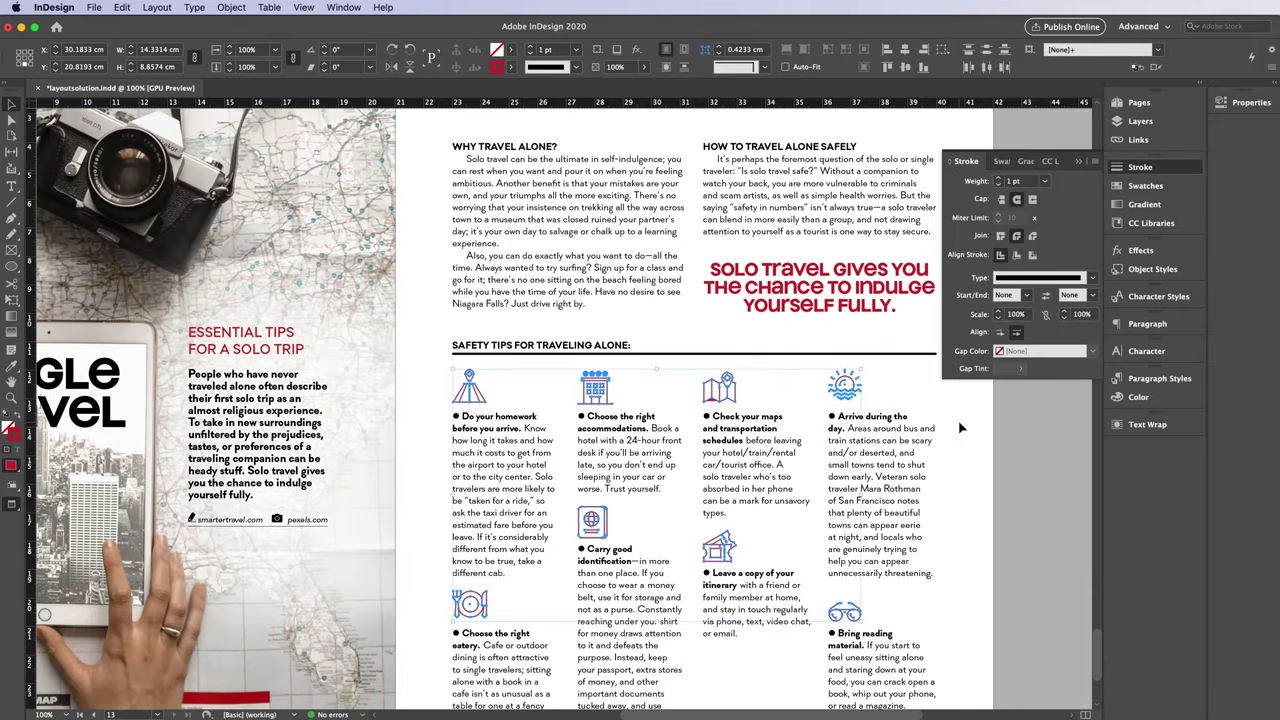
left_click(925, 470)
scroll(1014, 464, "down", 5)
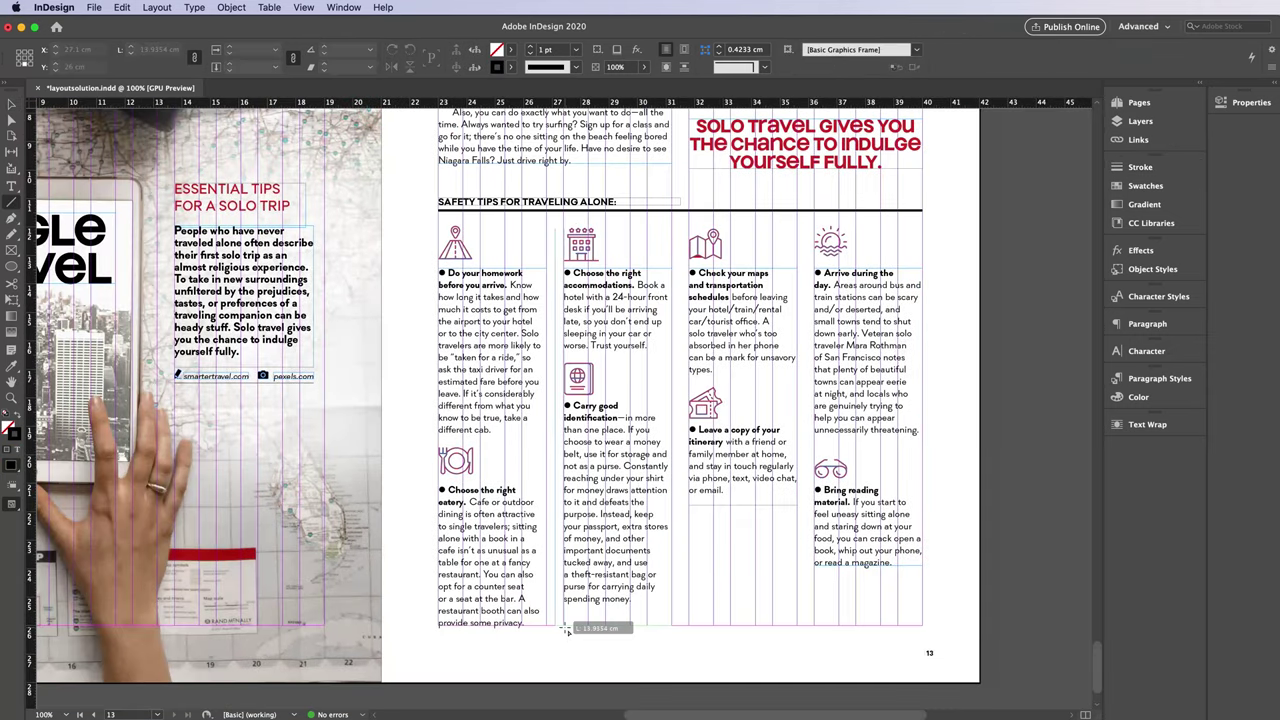
key("ctrl+minus")
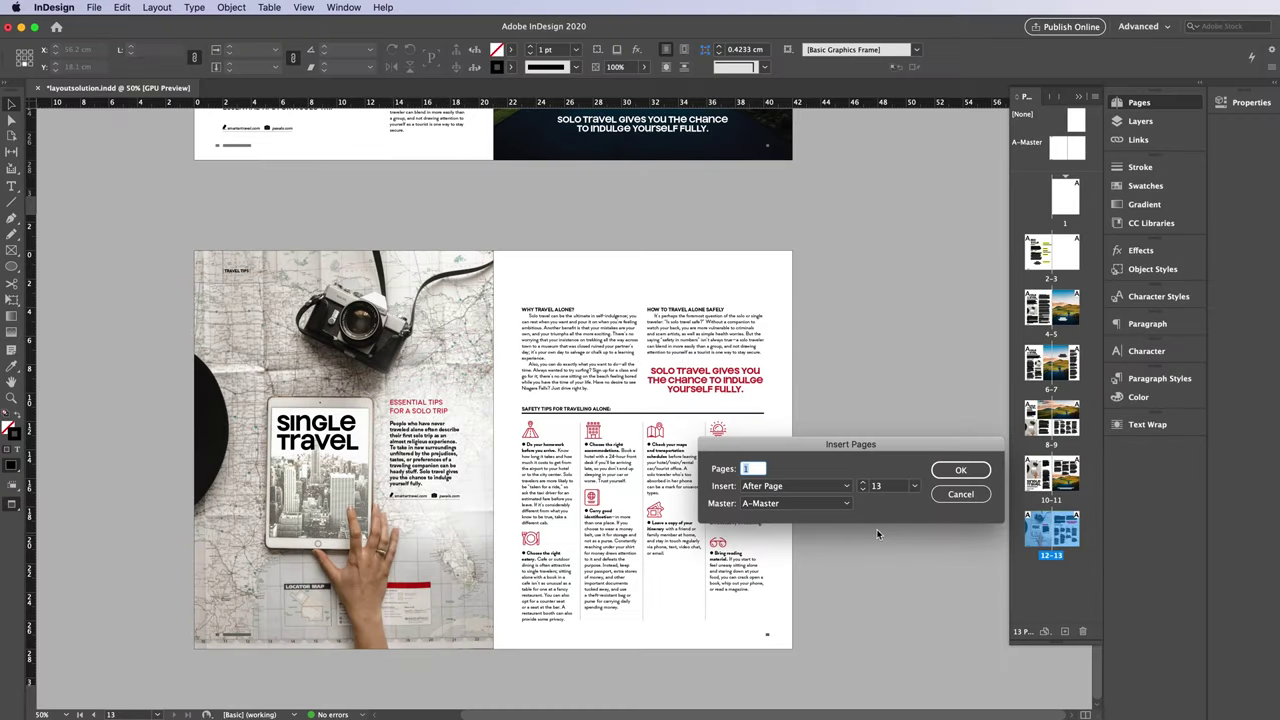
Insert 2 new pages after page 13 and make Layer 2 the active layer.
type("2")
left_click(960, 471)
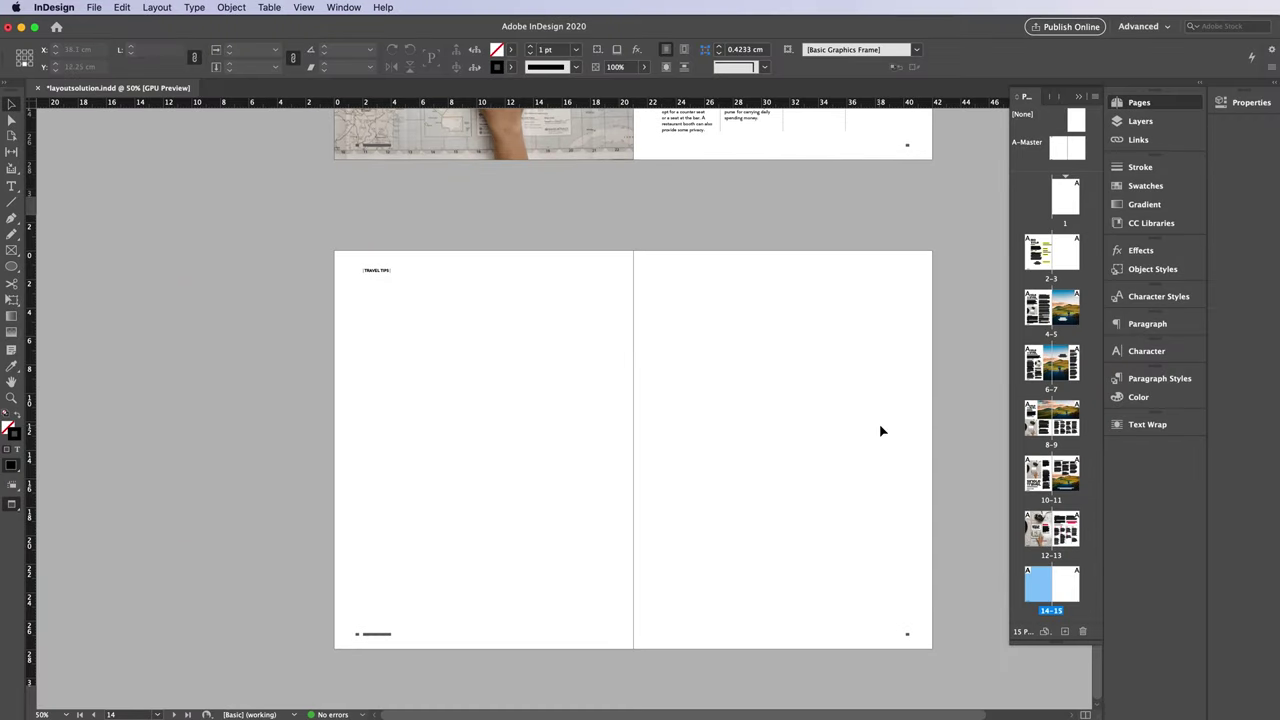
left_click(1120, 123)
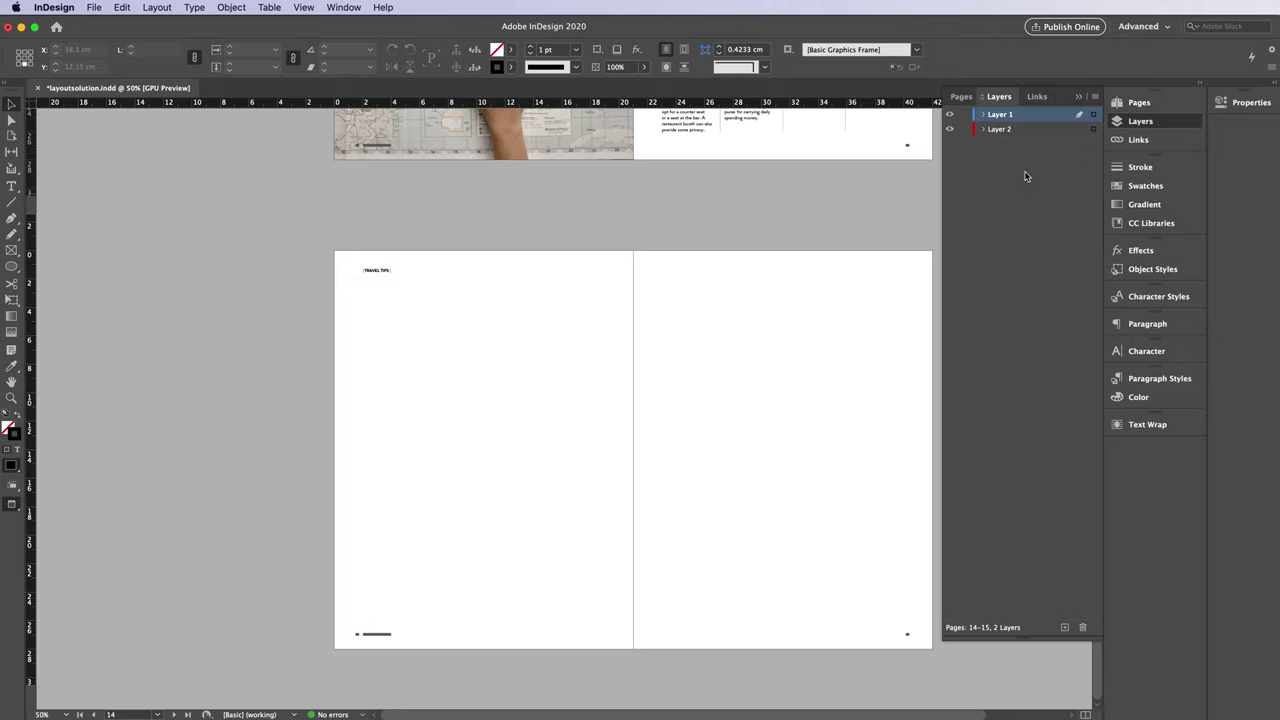
left_click(1030, 130)
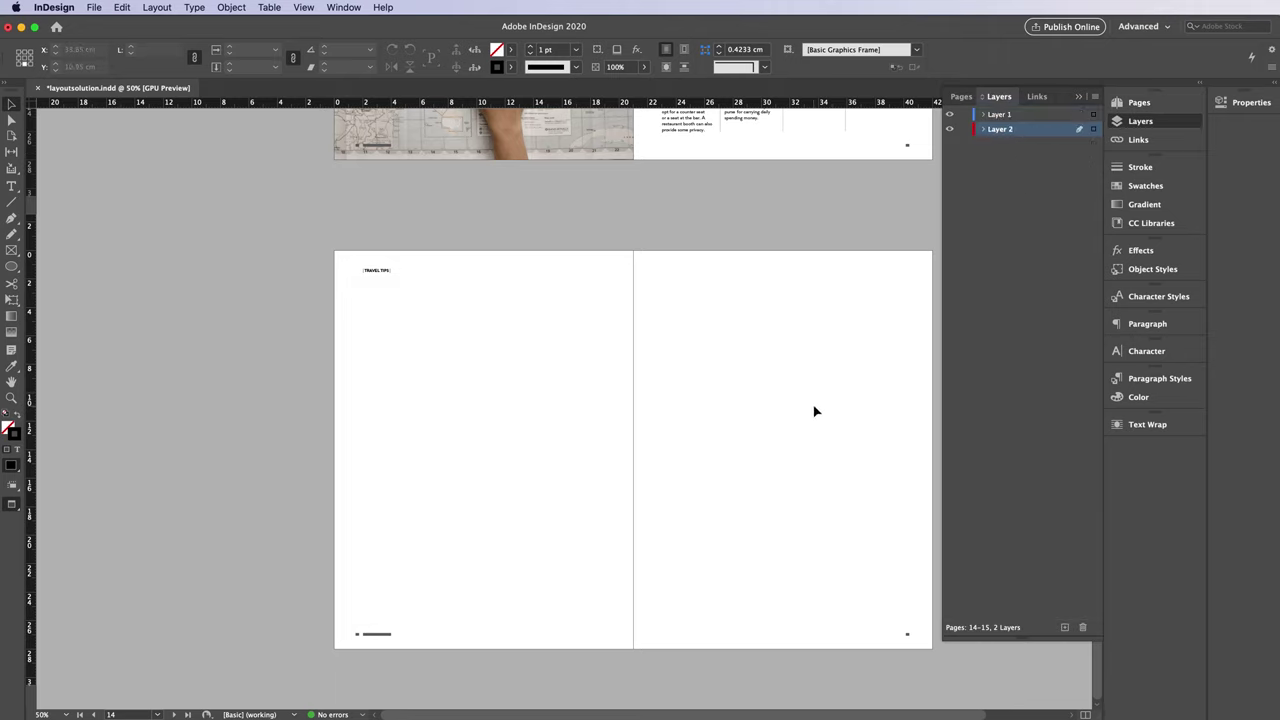
Place the pexels-pixabay landscape photo in a frame across the new spread.
key("ctrl+d")
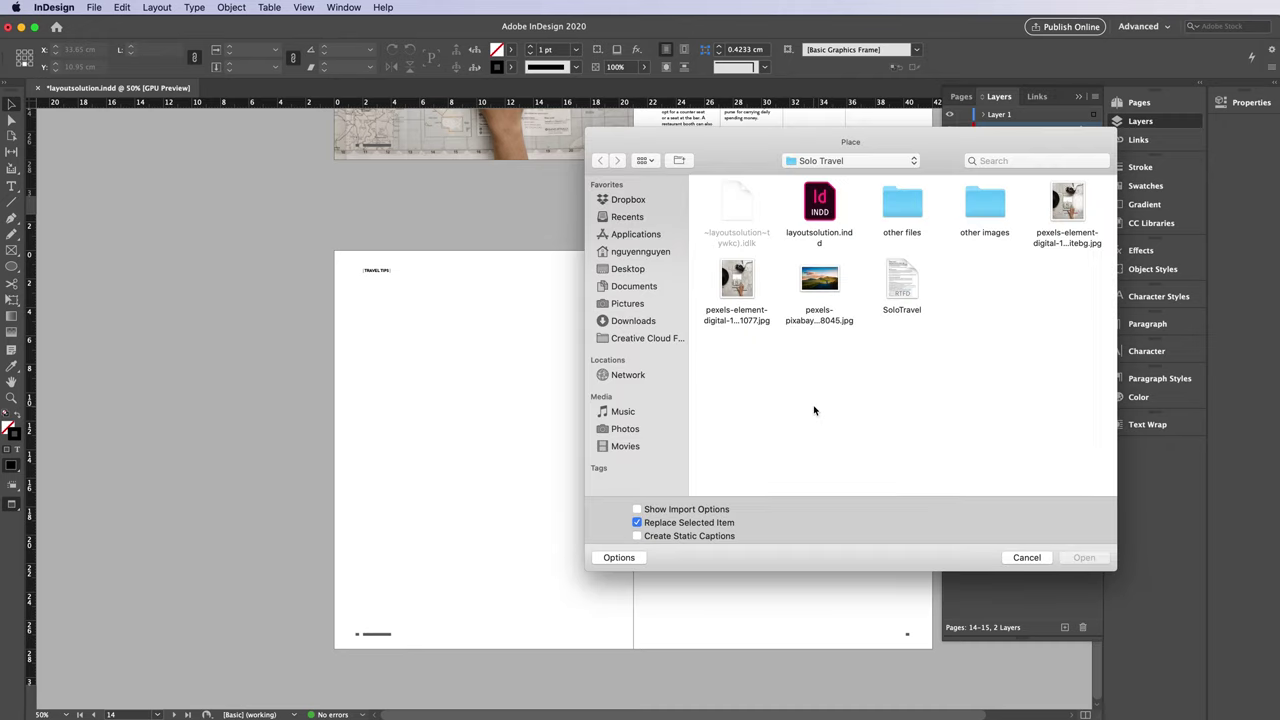
double_click(819, 280)
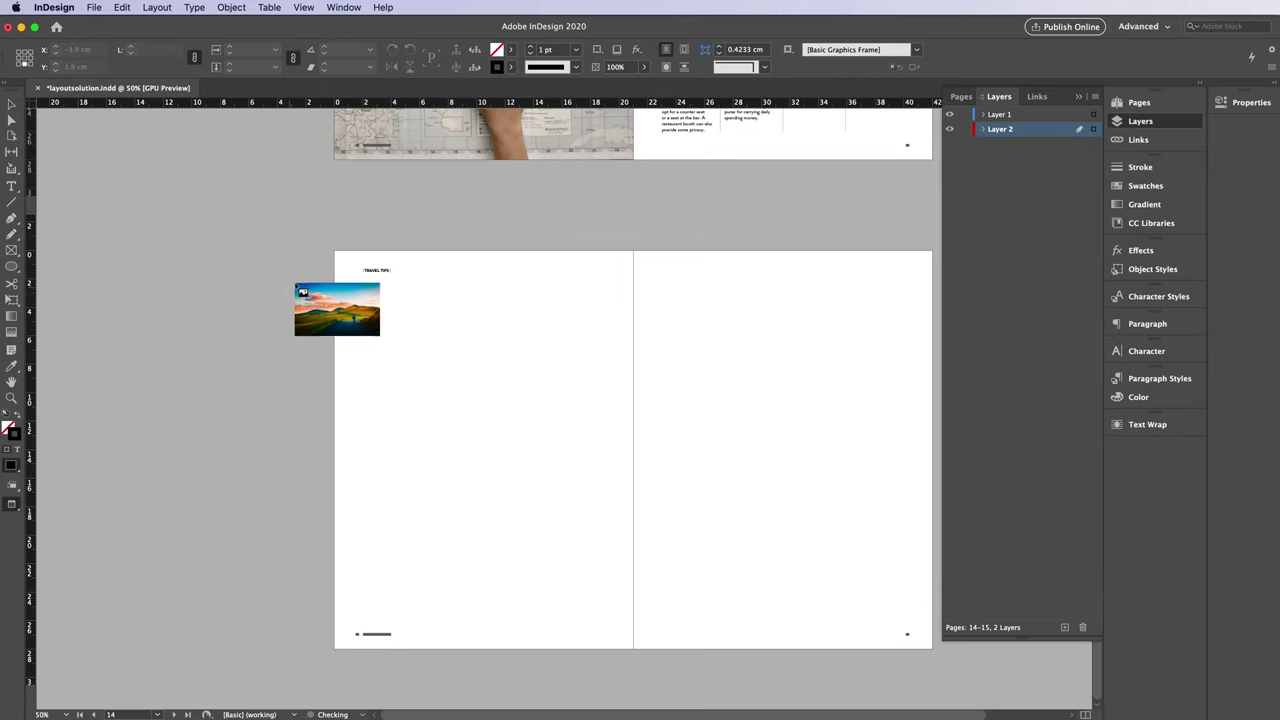
left_click_drag(336, 302, 929, 428)
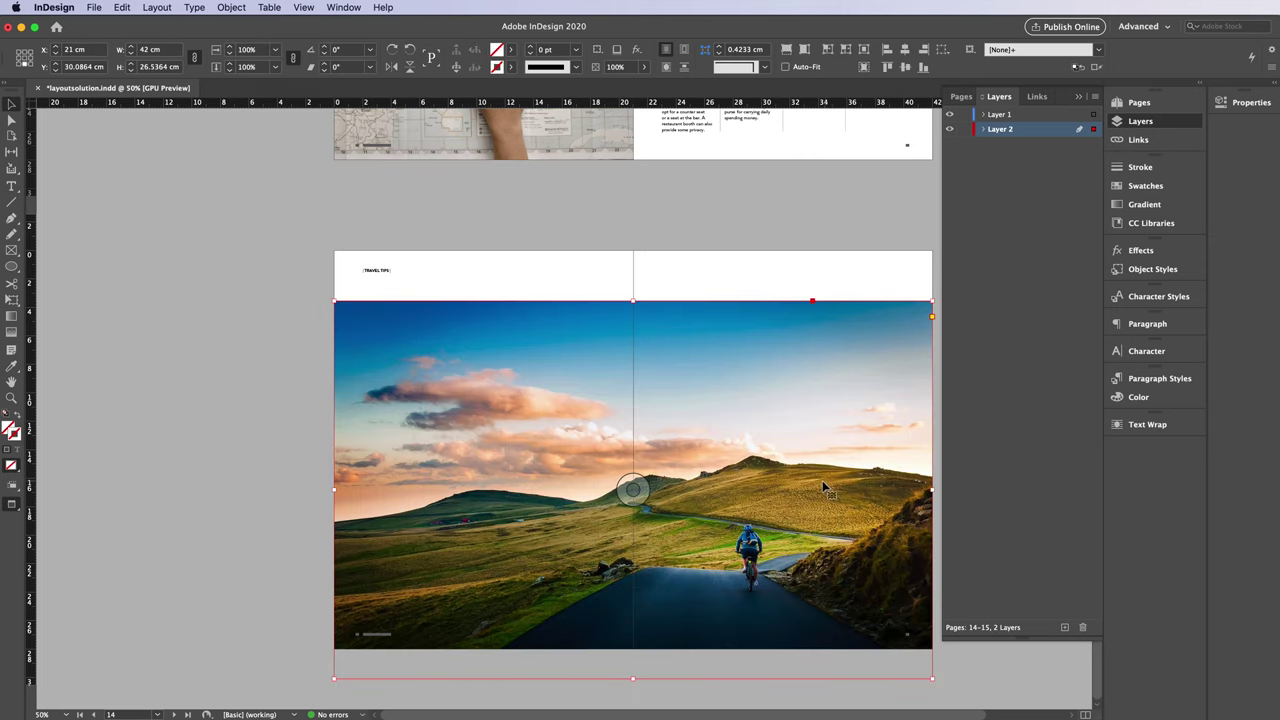
Show the guides and bleed, then move the cyclist photo up to the spread's top edge.
key("w")
scroll(818, 445, "up", 2)
scroll(818, 445, "up", 3)
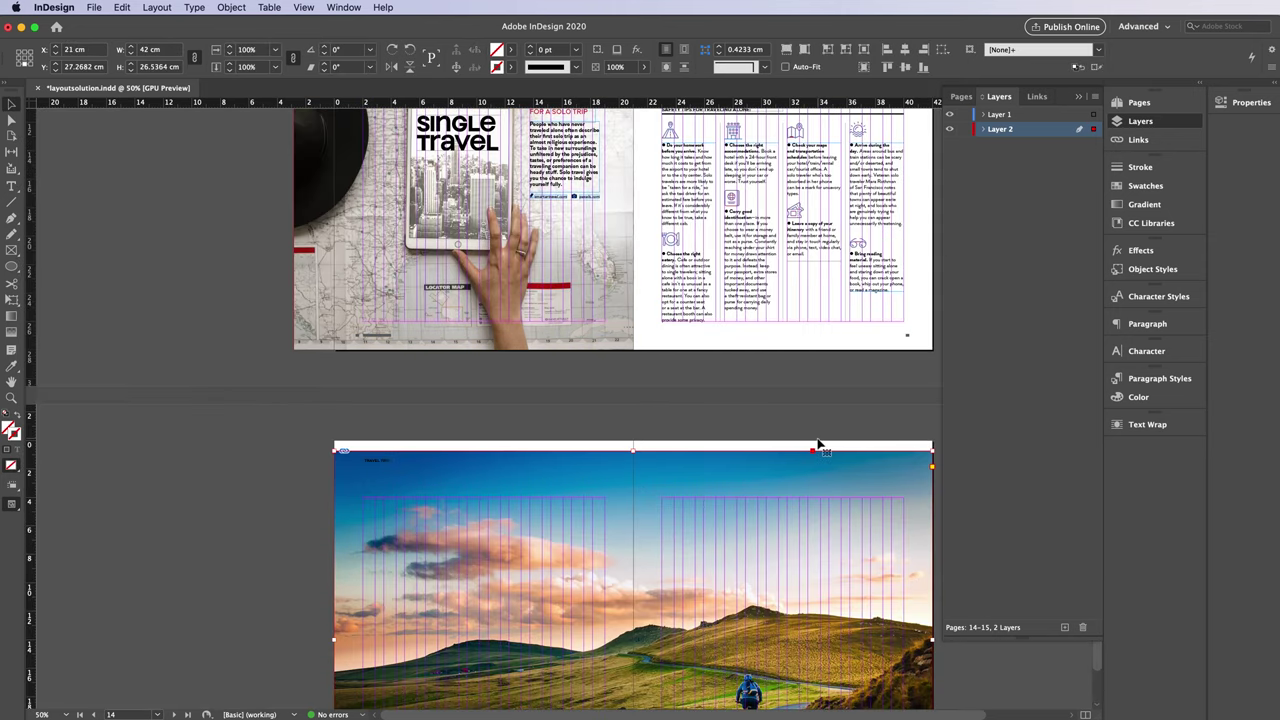
scroll(818, 446, "up", 1)
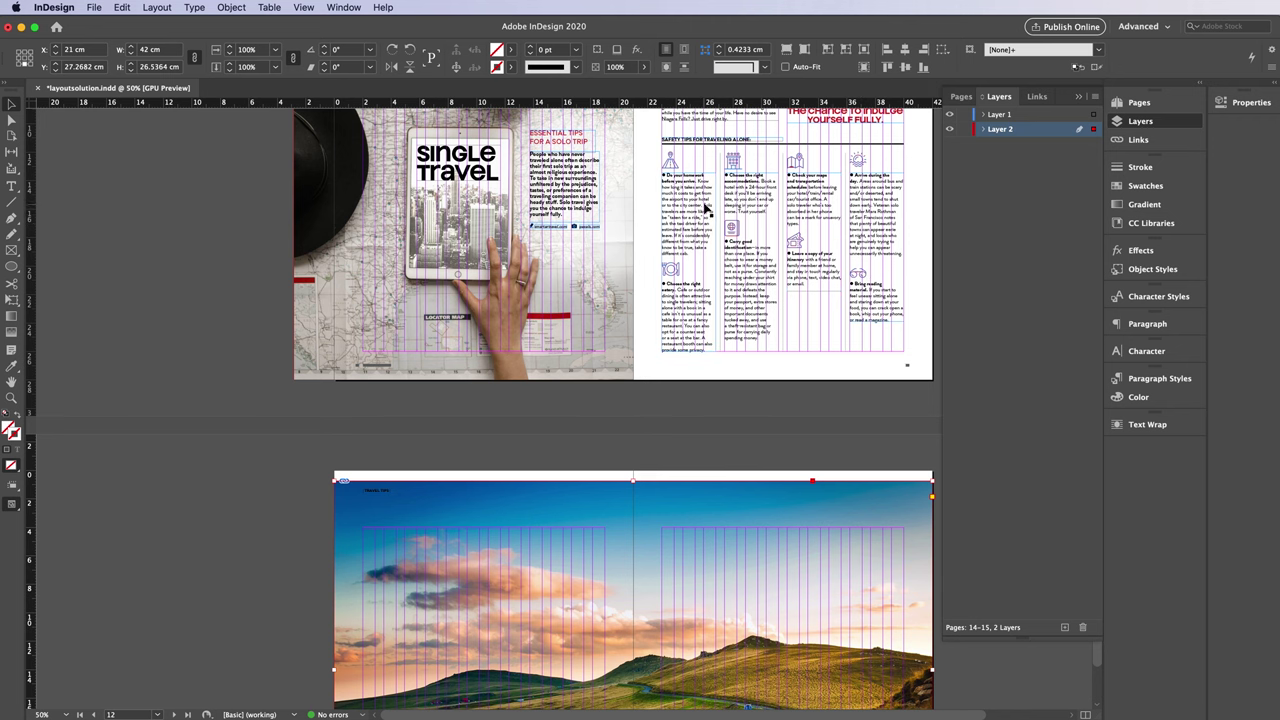
scroll(733, 400, "down", 6)
scroll(731, 419, "down", 1)
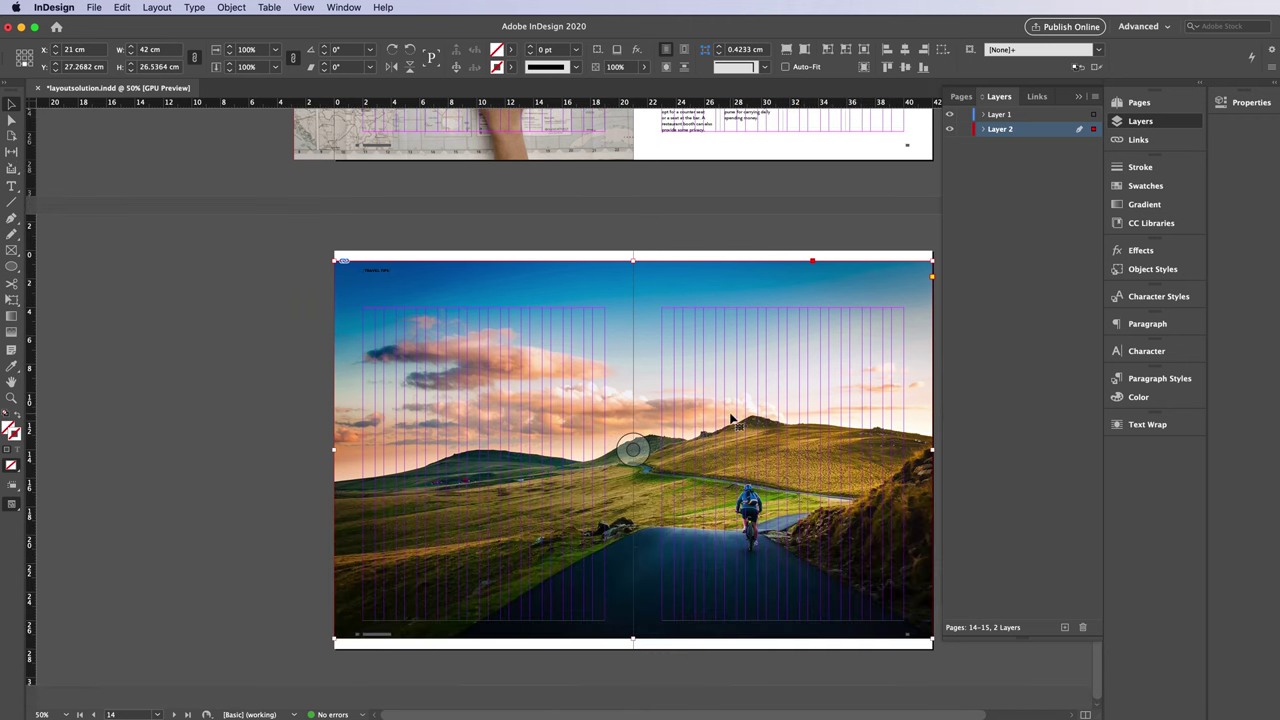
scroll(731, 419, "up", 7)
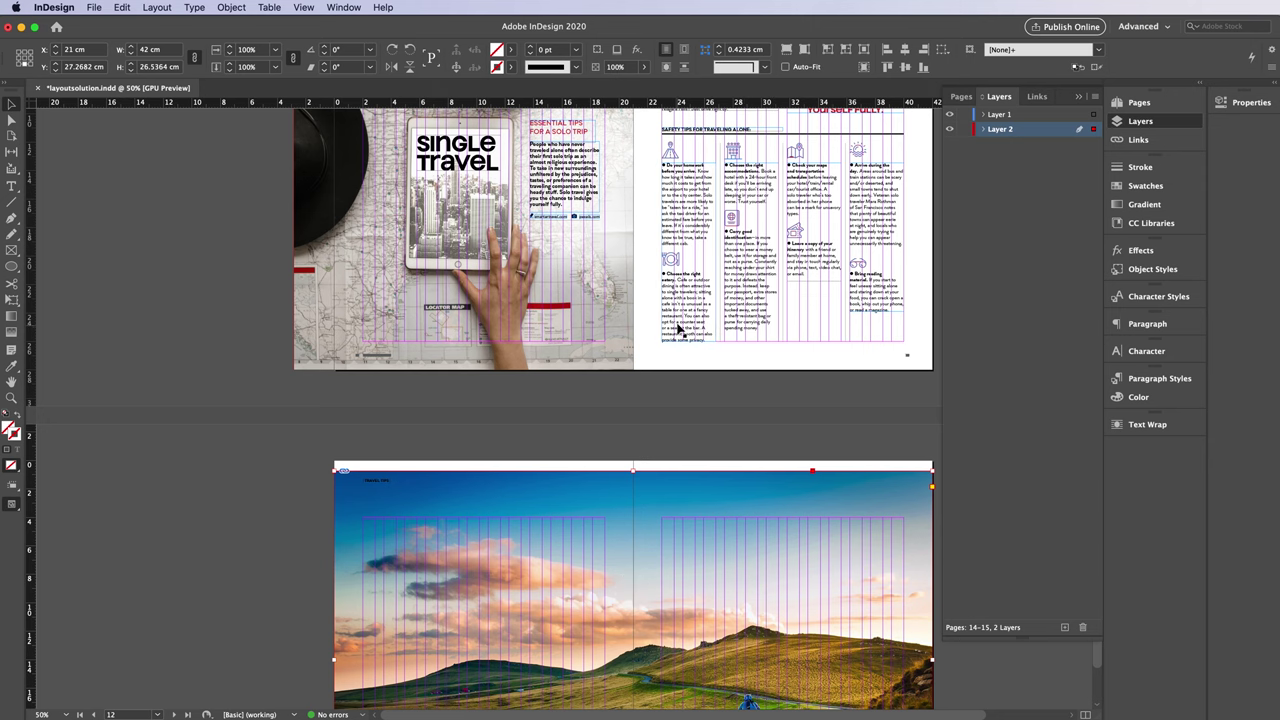
scroll(714, 532, "down", 5)
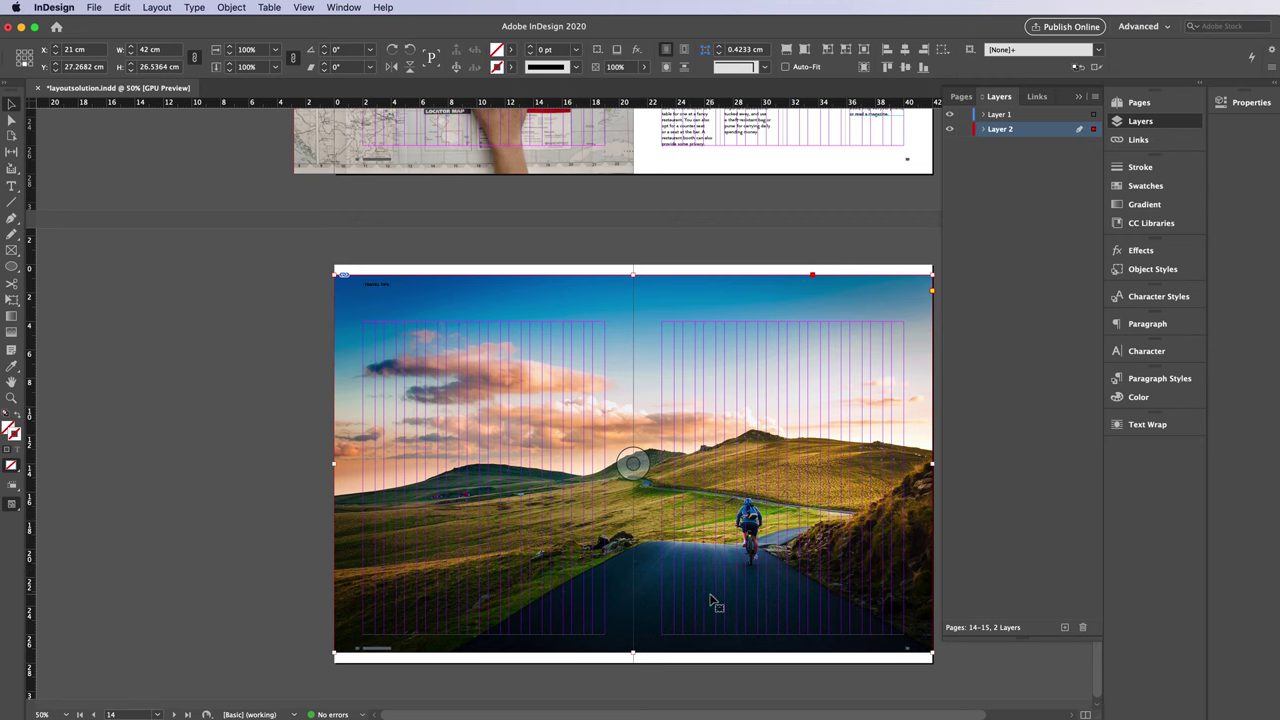
mouse_move(713, 601)
left_mouse_down()
mouse_move(712, 577)
mouse_move(705, 600)
mouse_move(633, 650)
left_mouse_up()
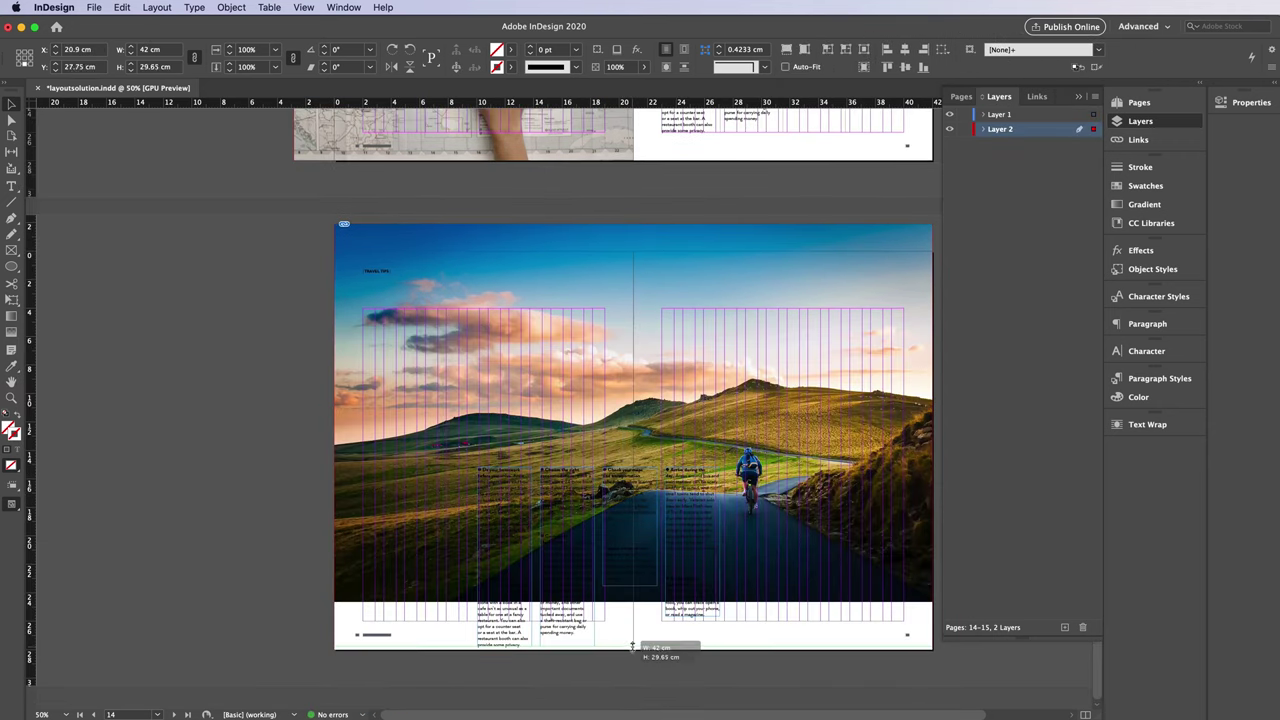
Colour the safety tip text Paper white.
left_click(1145, 185)
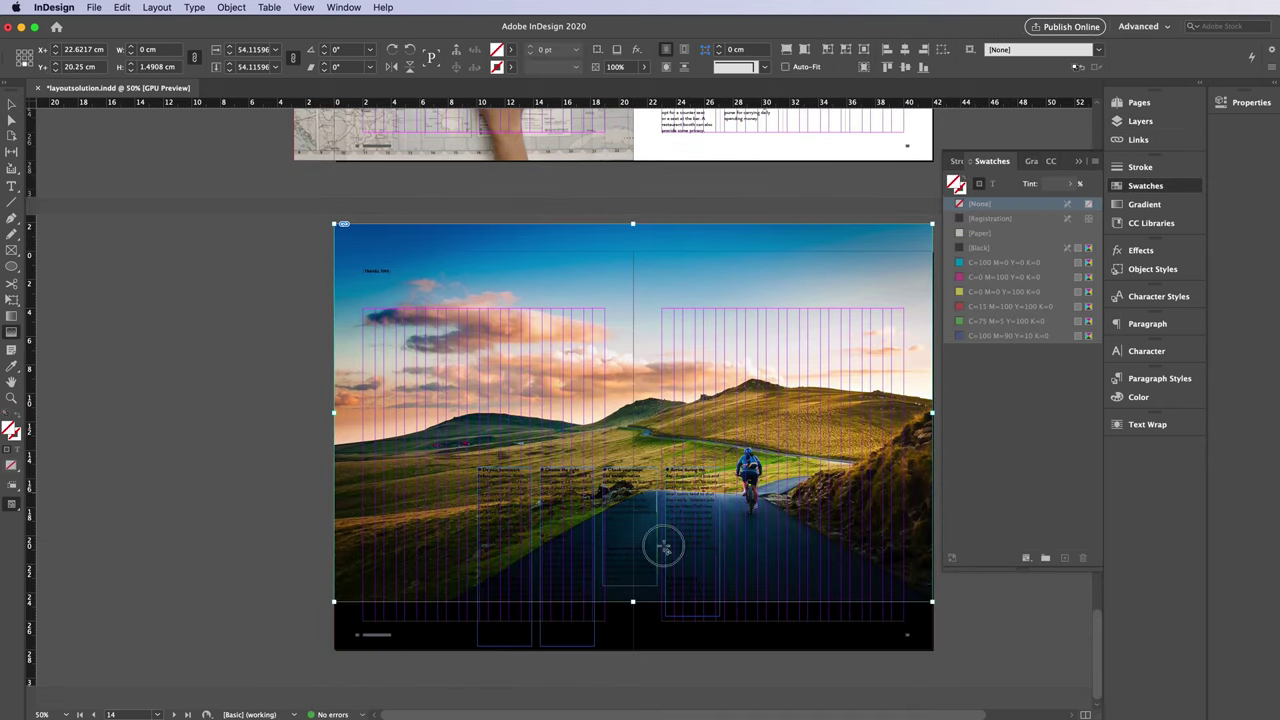
double_click(508, 508)
key("ctrl+a")
left_click(992, 233)
key("ctrl+equal")
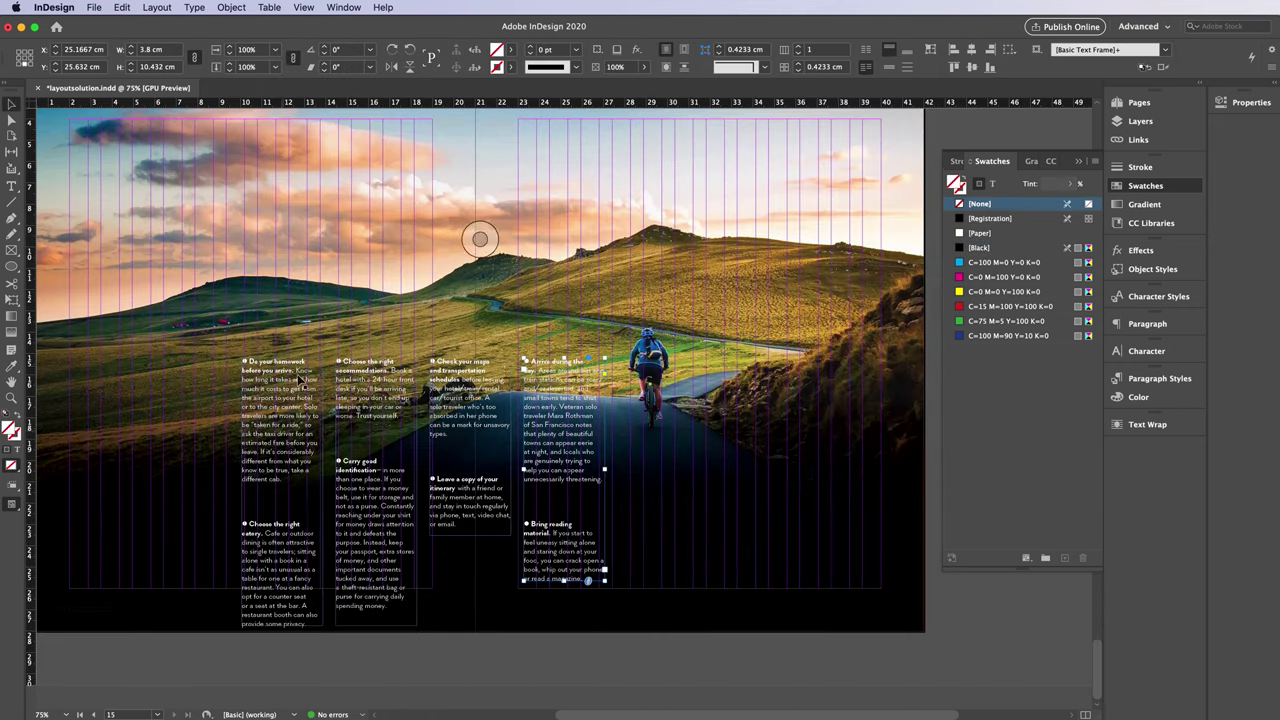
Rearrange the eatery, accommodations, identification, itinerary and reading-material tip frames into separate columns.
left_click_drag(492, 500, 398, 390)
key("Escape")
left_click_drag(465, 480, 386, 494)
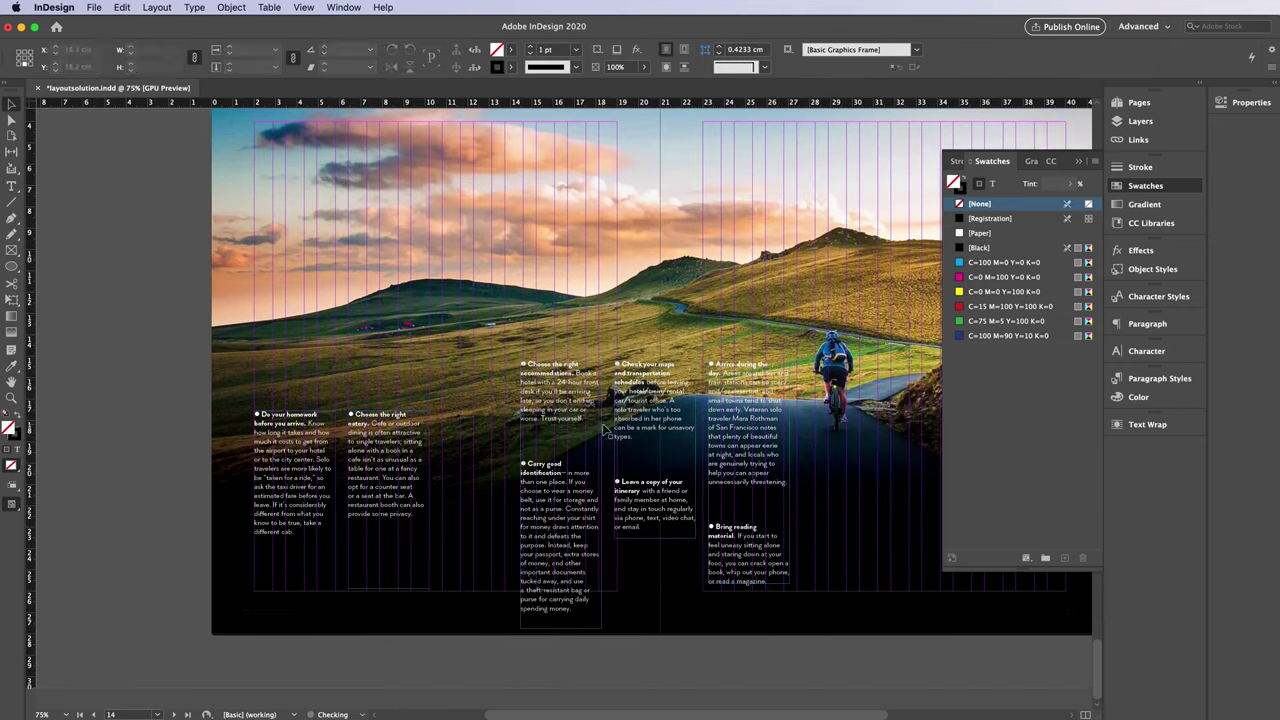
left_click_drag(560, 390, 482, 440)
left_click_drag(578, 463, 594, 475)
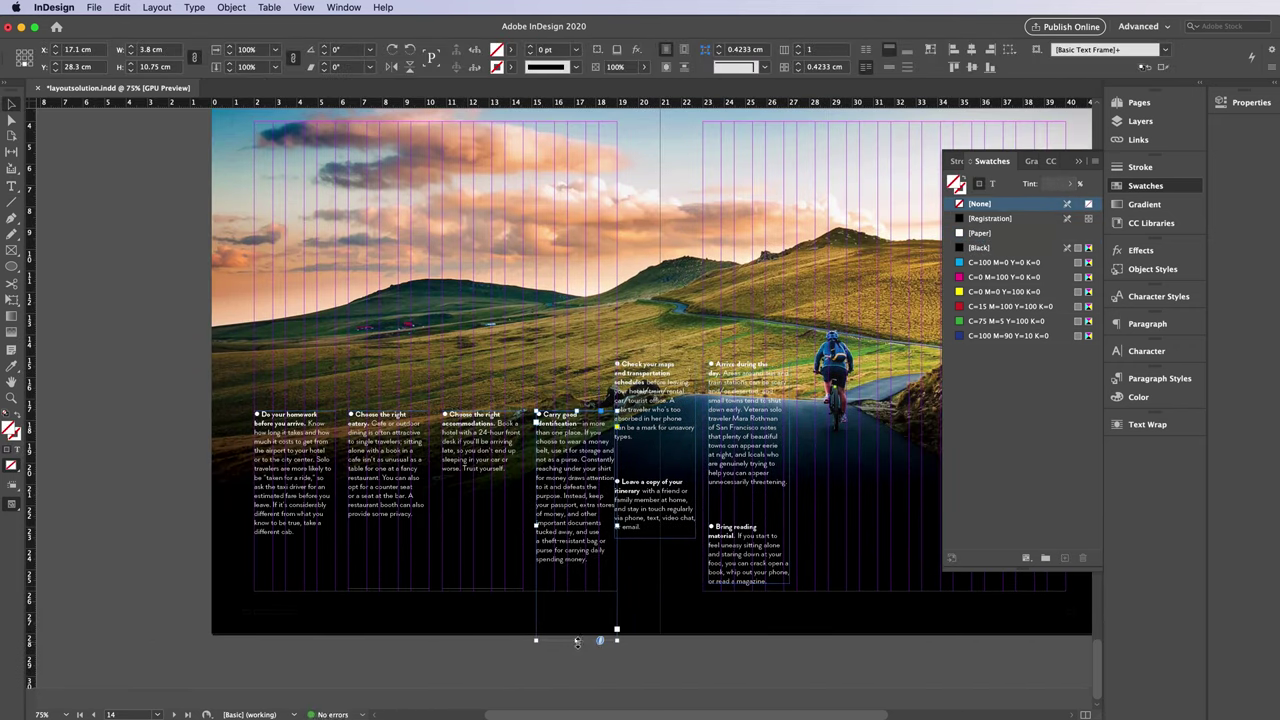
left_click_drag(829, 514, 800, 430)
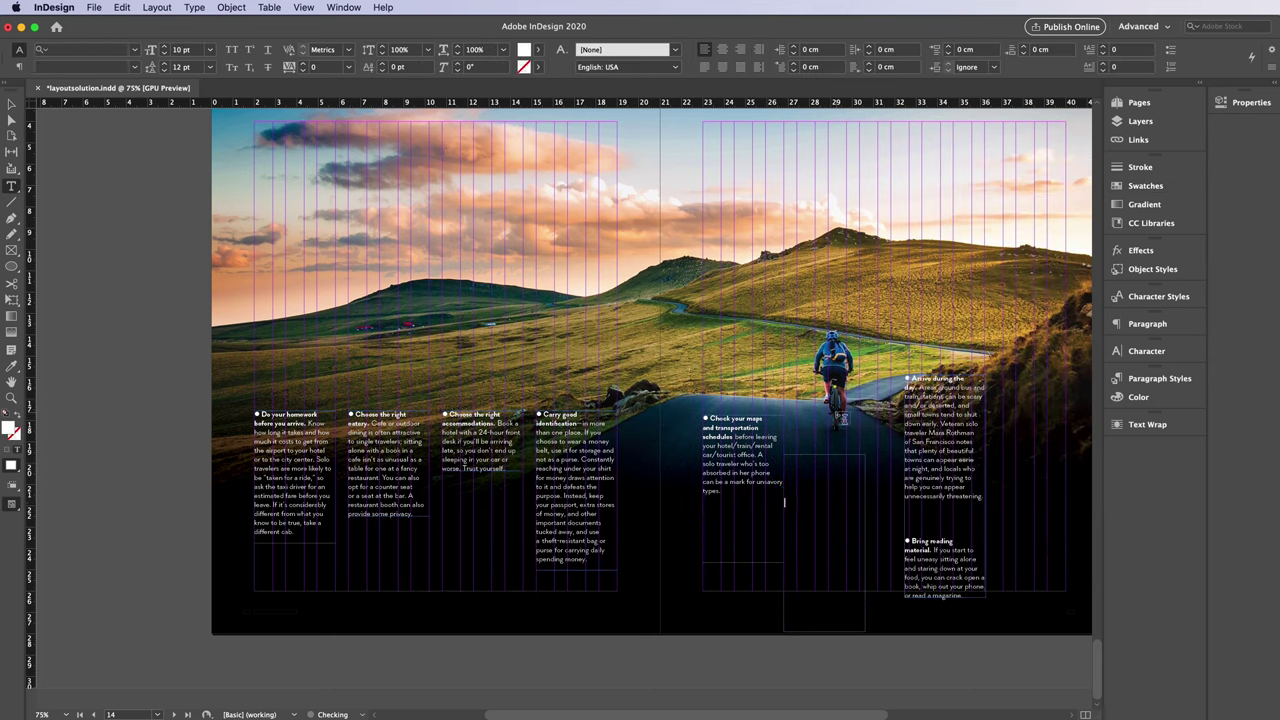
double_click(822, 463)
key("Escape")
left_click_drag(940, 440, 926, 480)
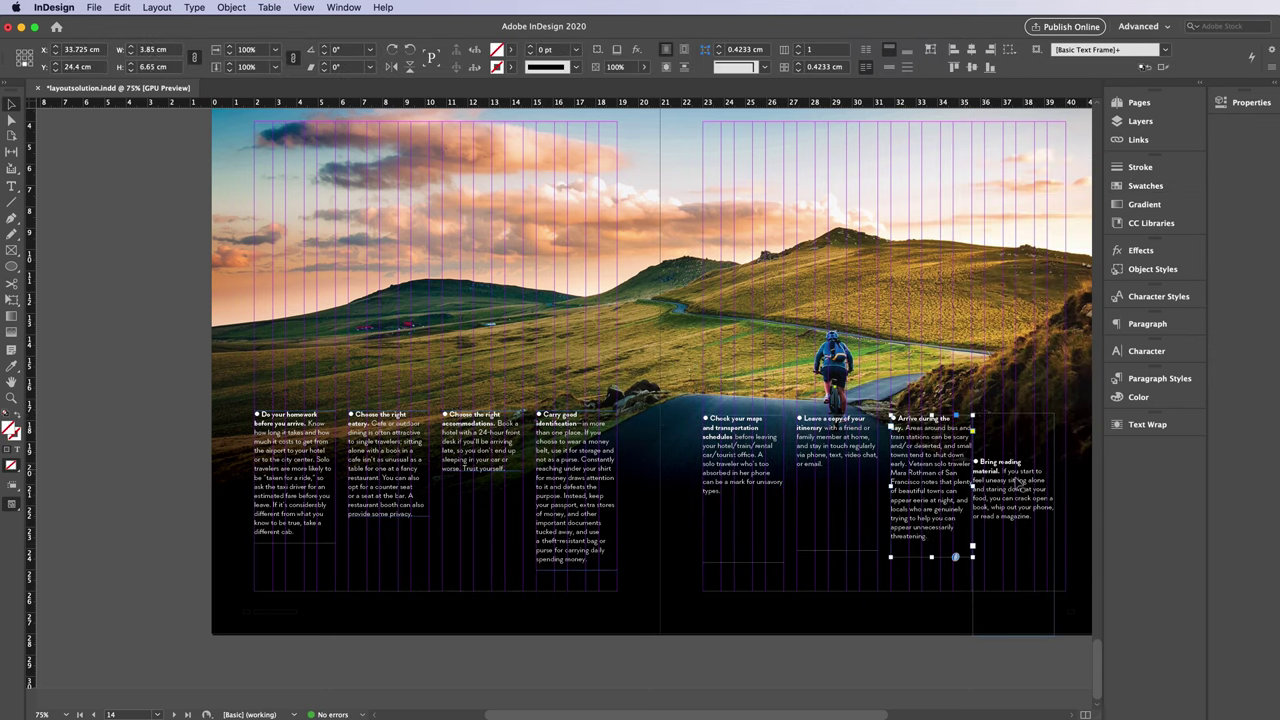
left_click_drag(906, 542, 986, 418)
key("Escape")
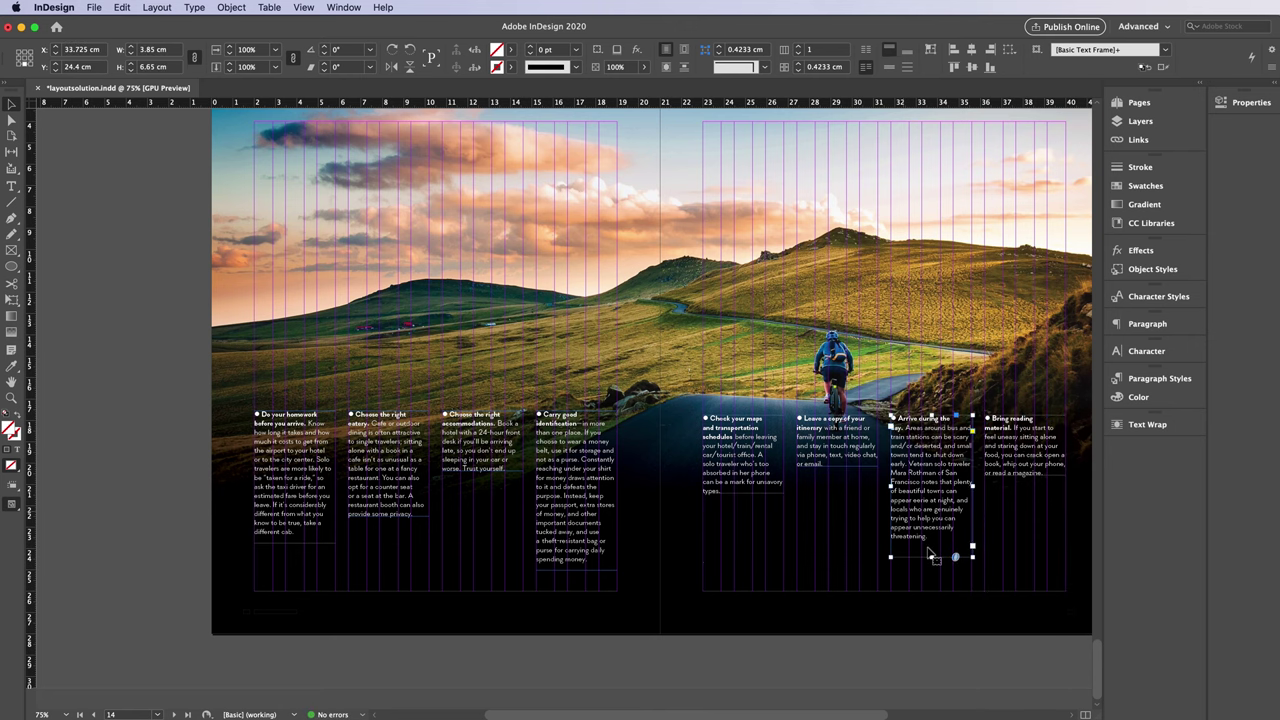
Move all tip frames lower on the spread and tighten the identification tip tracking to -25.
left_click(293, 544)
key("super+a")
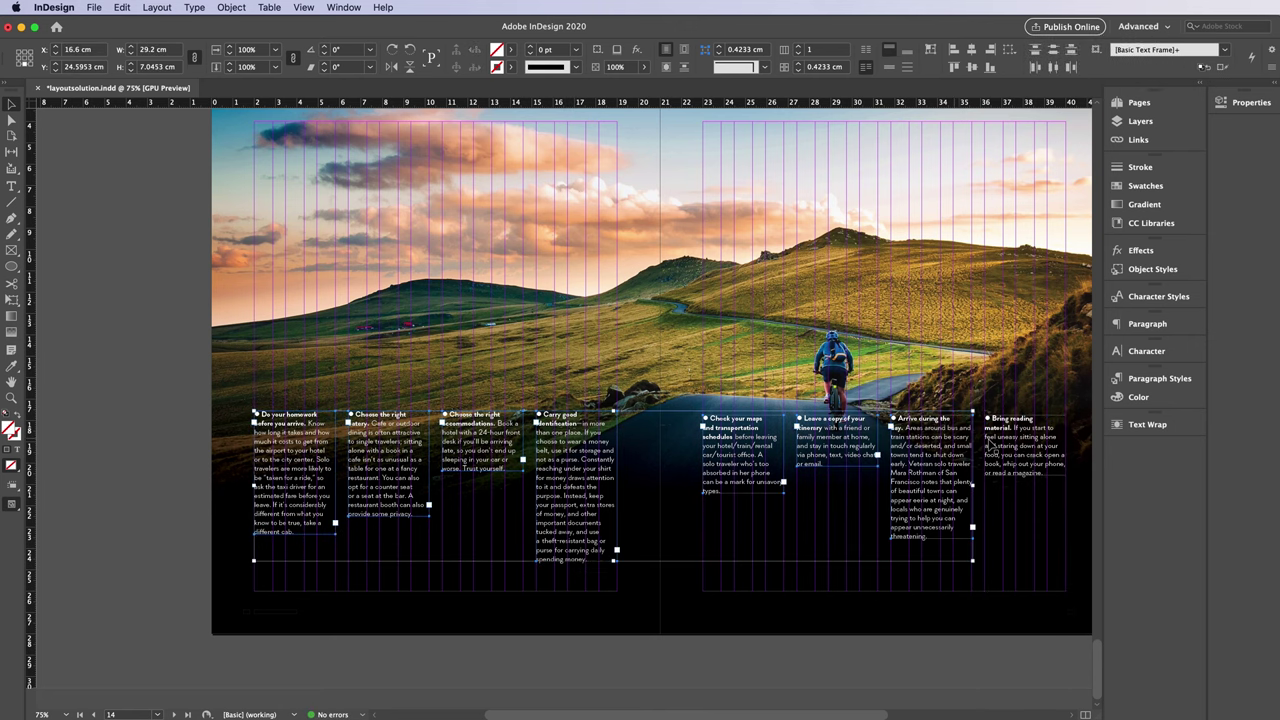
left_click_drag(293, 530, 293, 560)
double_click(575, 500)
key("super+a")
left_click(348, 66)
left_click(347, 124)
key("Escape")
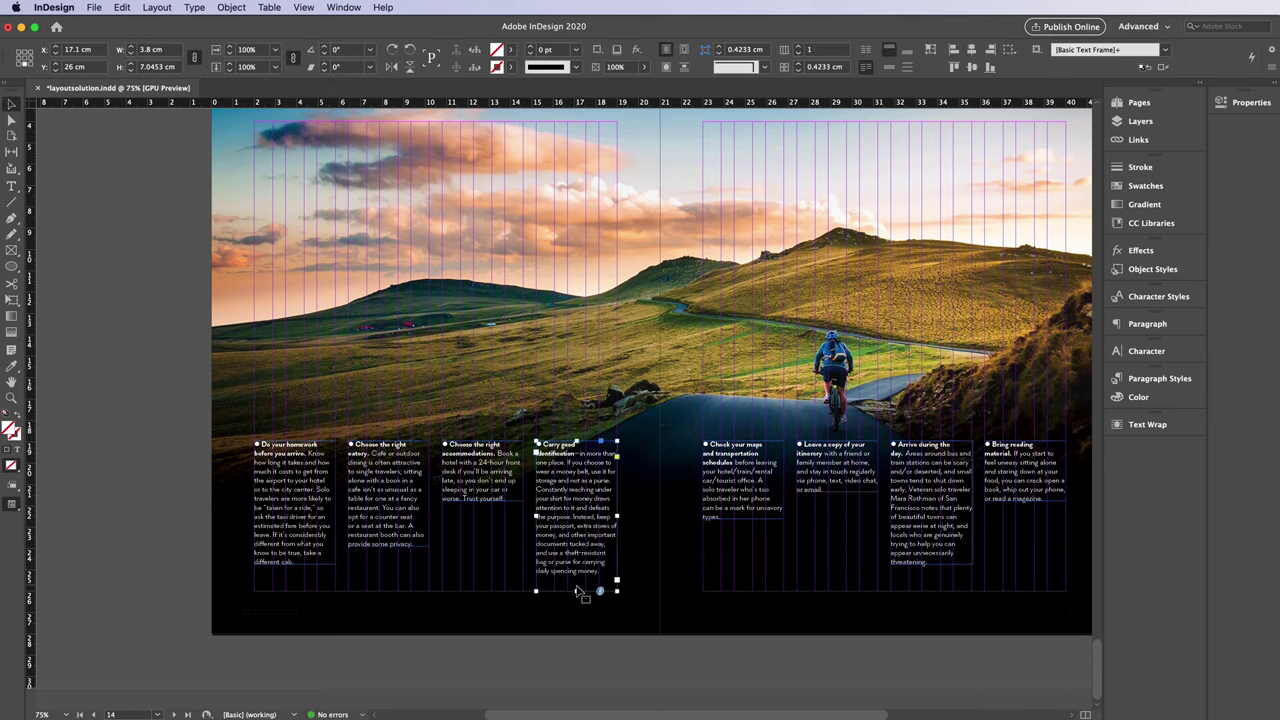
key("super+a")
left_click_drag(580, 560, 580, 578)
left_click_drag(966, 522, 966, 522)
key("super+shift+a")
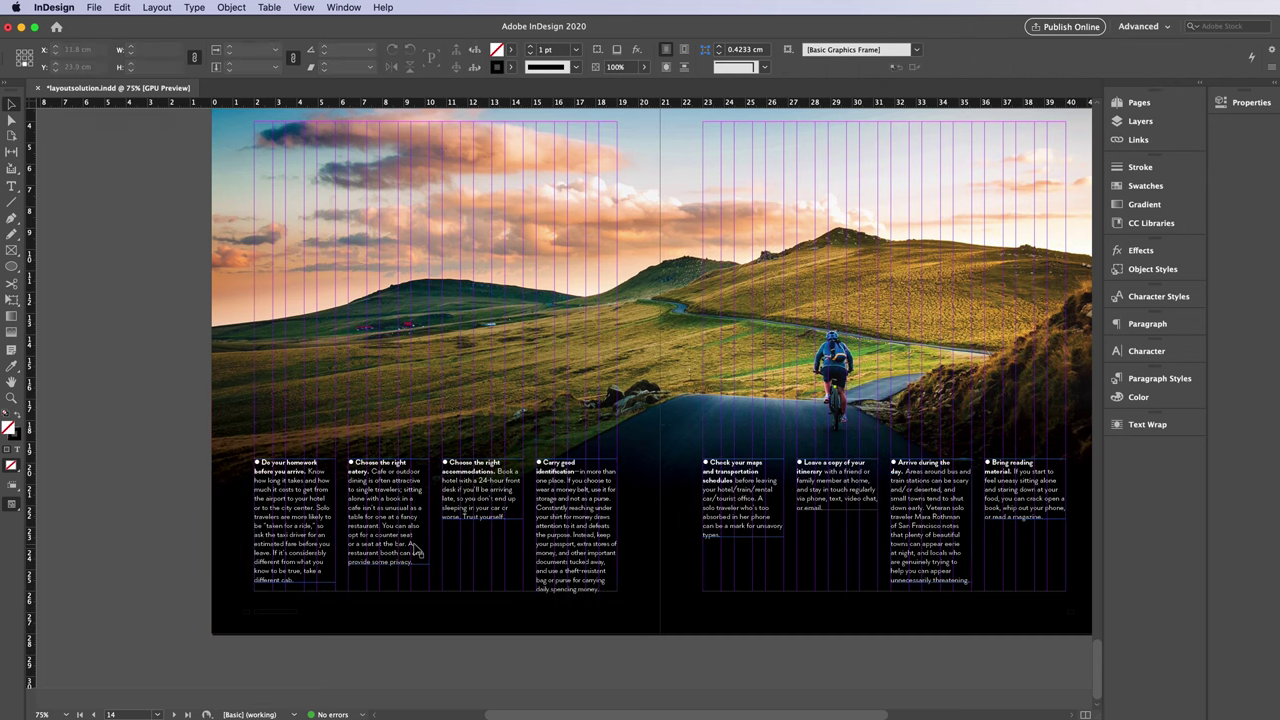
Draw a vertical rule between the first columns with a white stroke.
left_click_drag(358, 590, 341, 590)
key("F5")
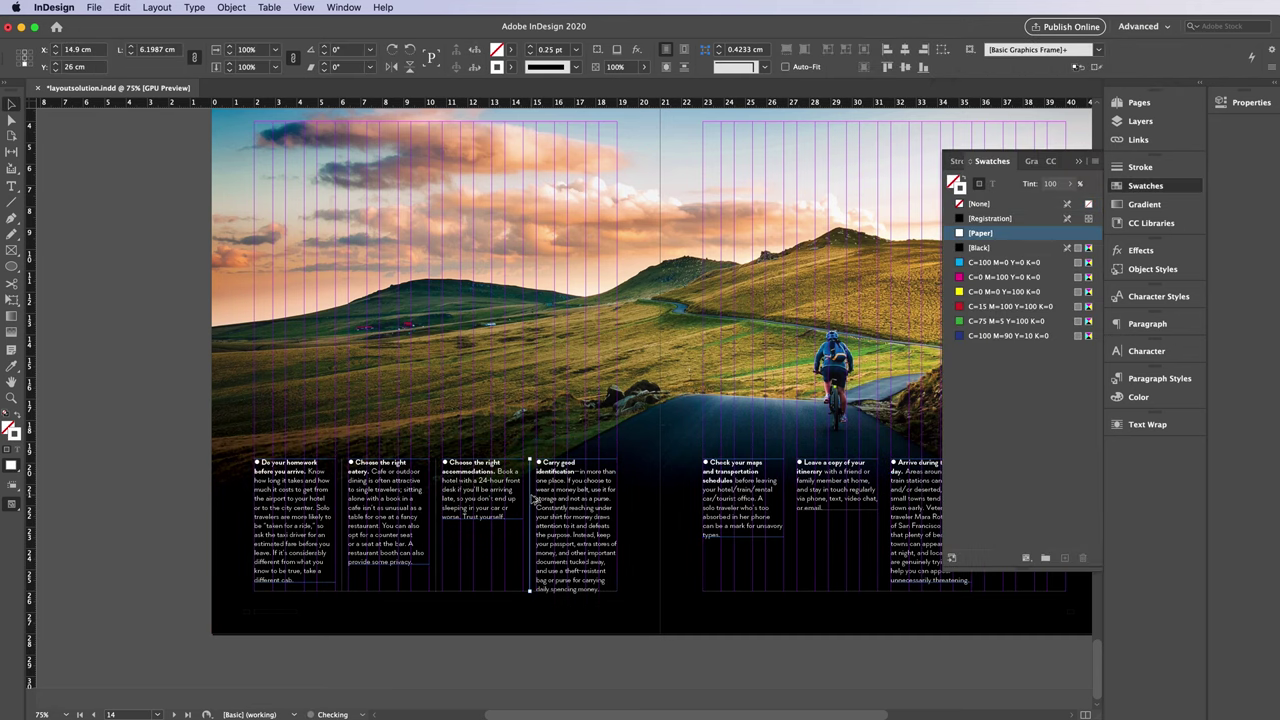
left_click(973, 592)
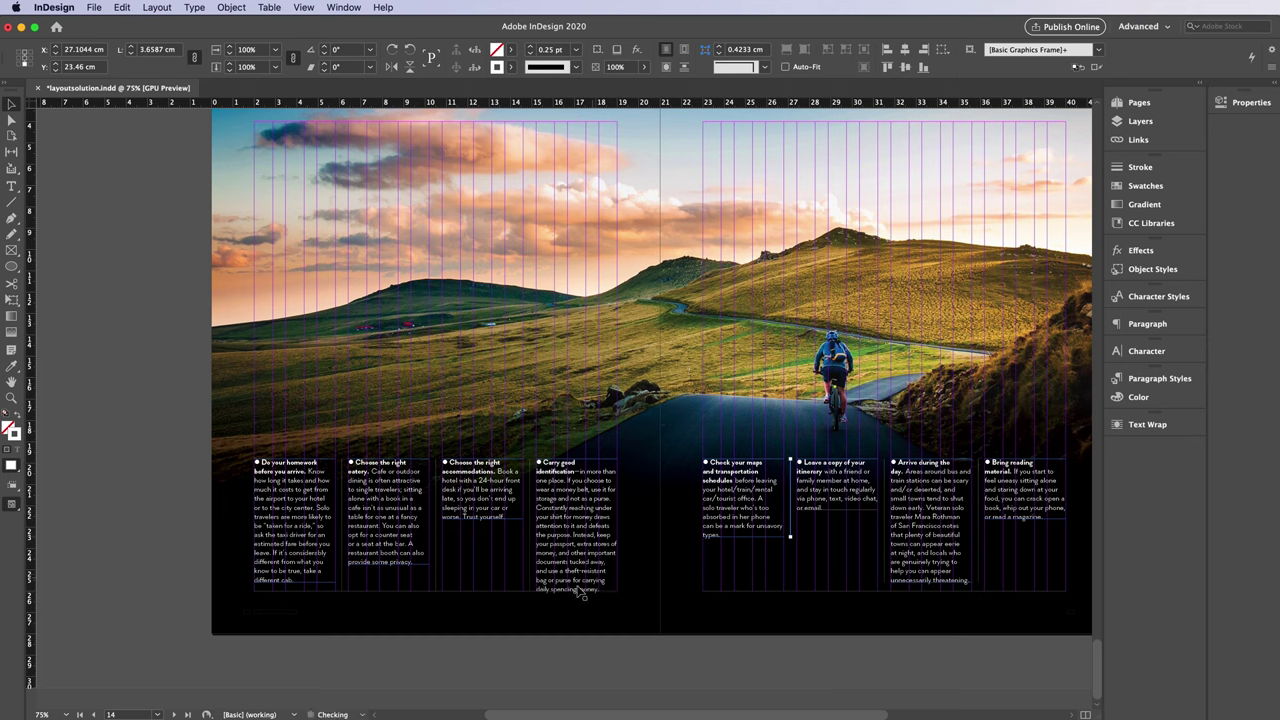
Preview the spread and open the cyclist photo for editing in Photoshop.
key("w")
left_click_drag(763, 323, 678, 423)
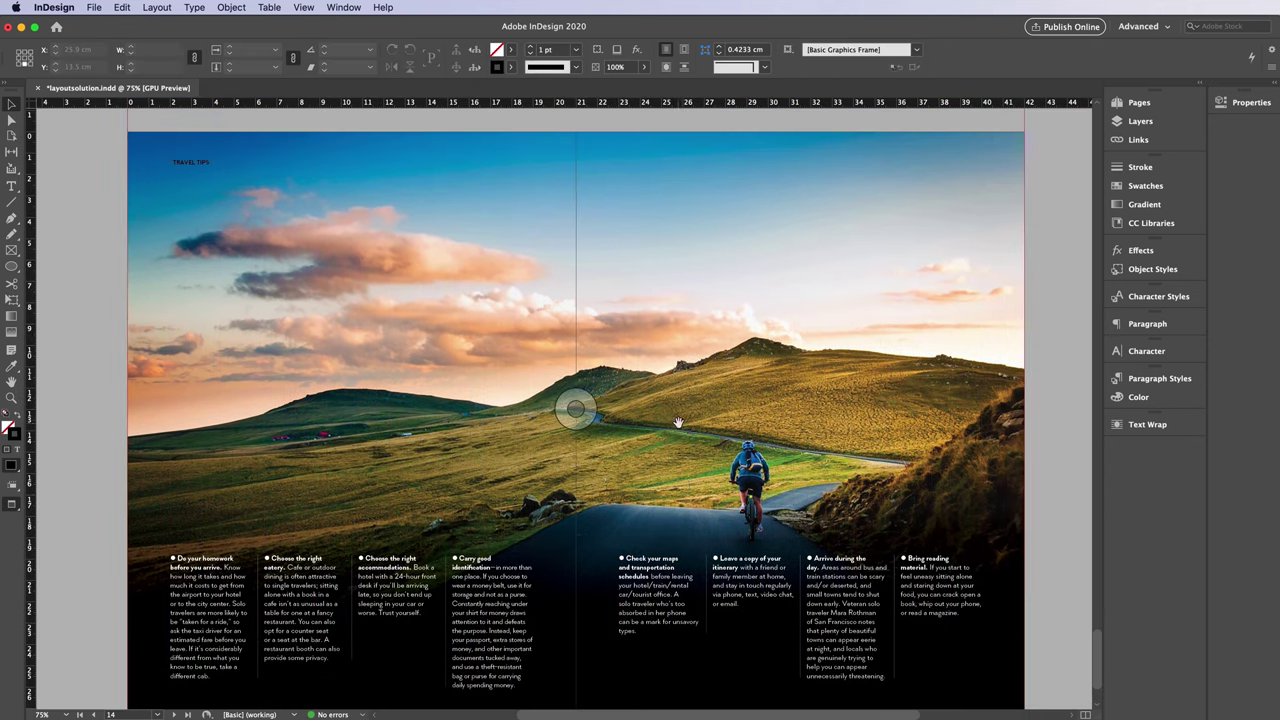
right_click(448, 360)
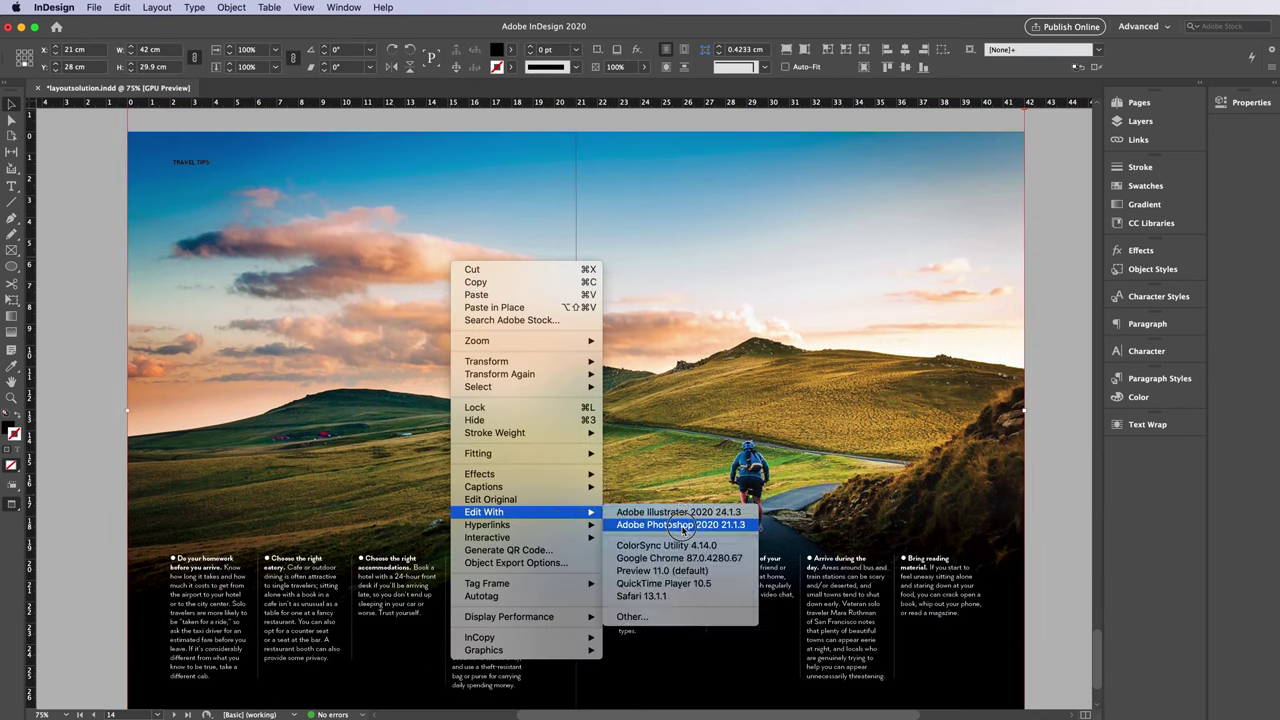
left_click(680, 526)
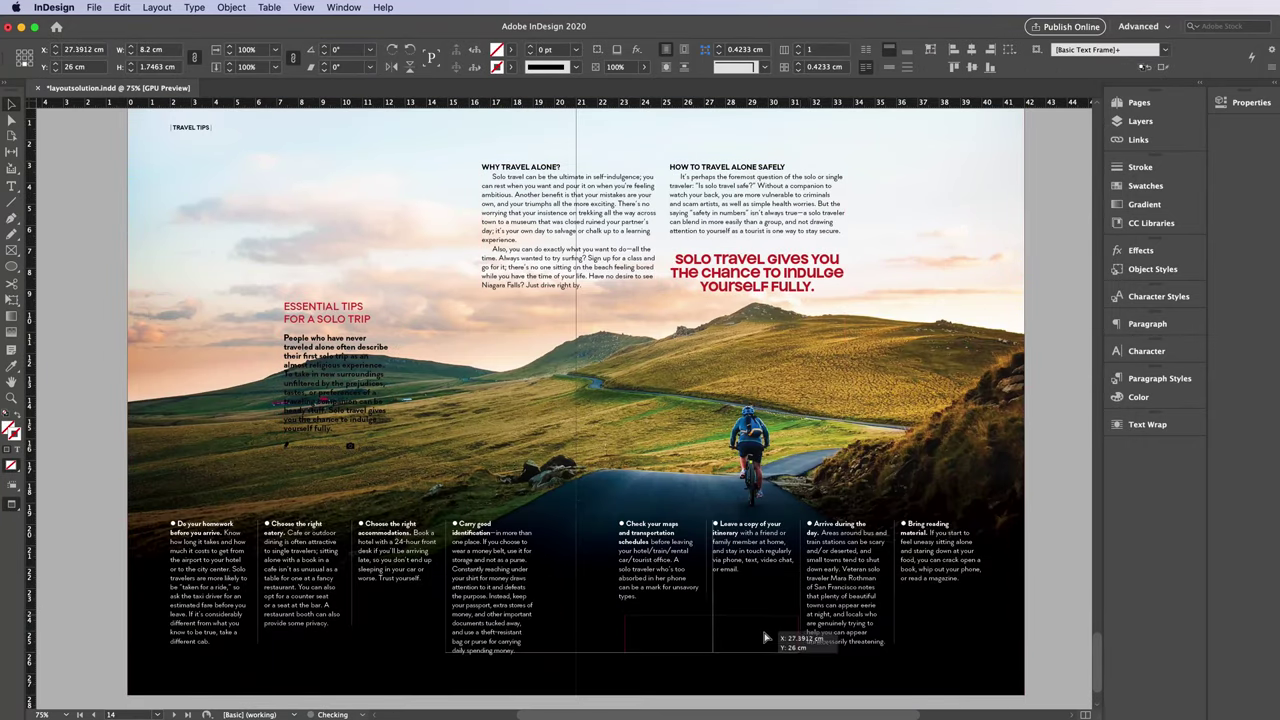
Move the Solo travel pull quote to the bottom and the widened intro paragraph to the top left.
left_click_drag(765, 637, 767, 638)
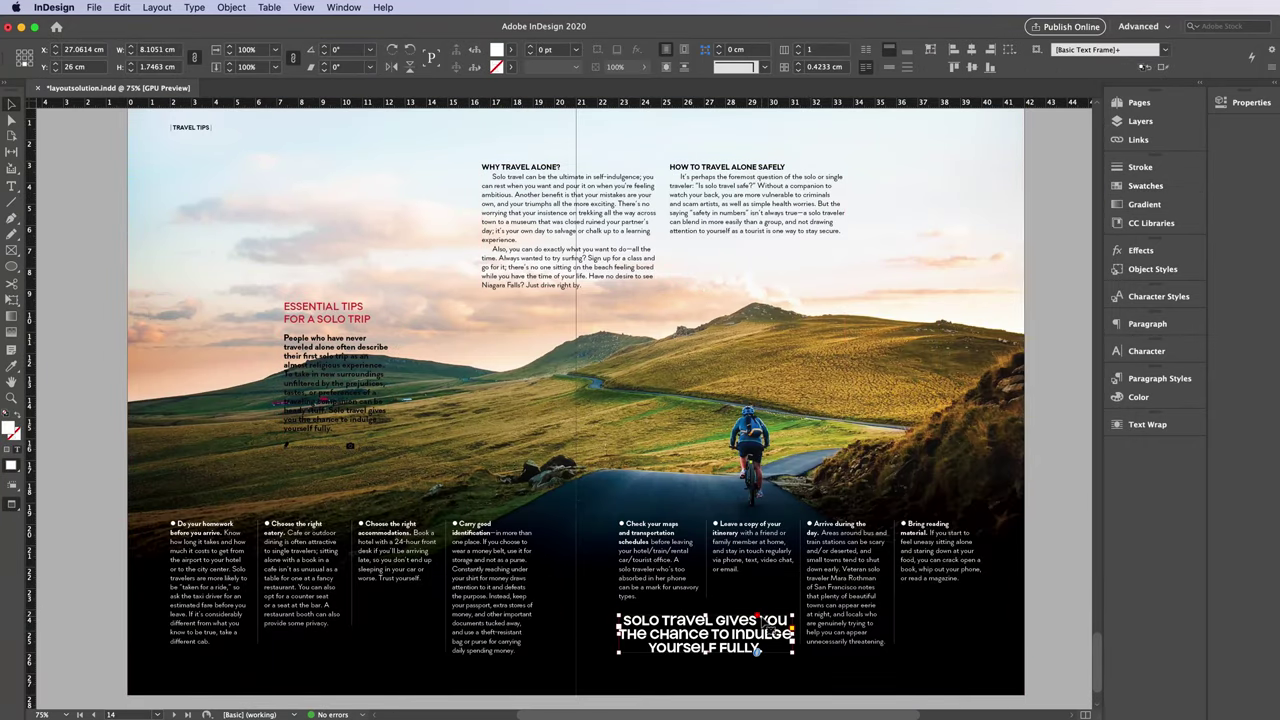
scroll(805, 650, "up", 2)
key("w")
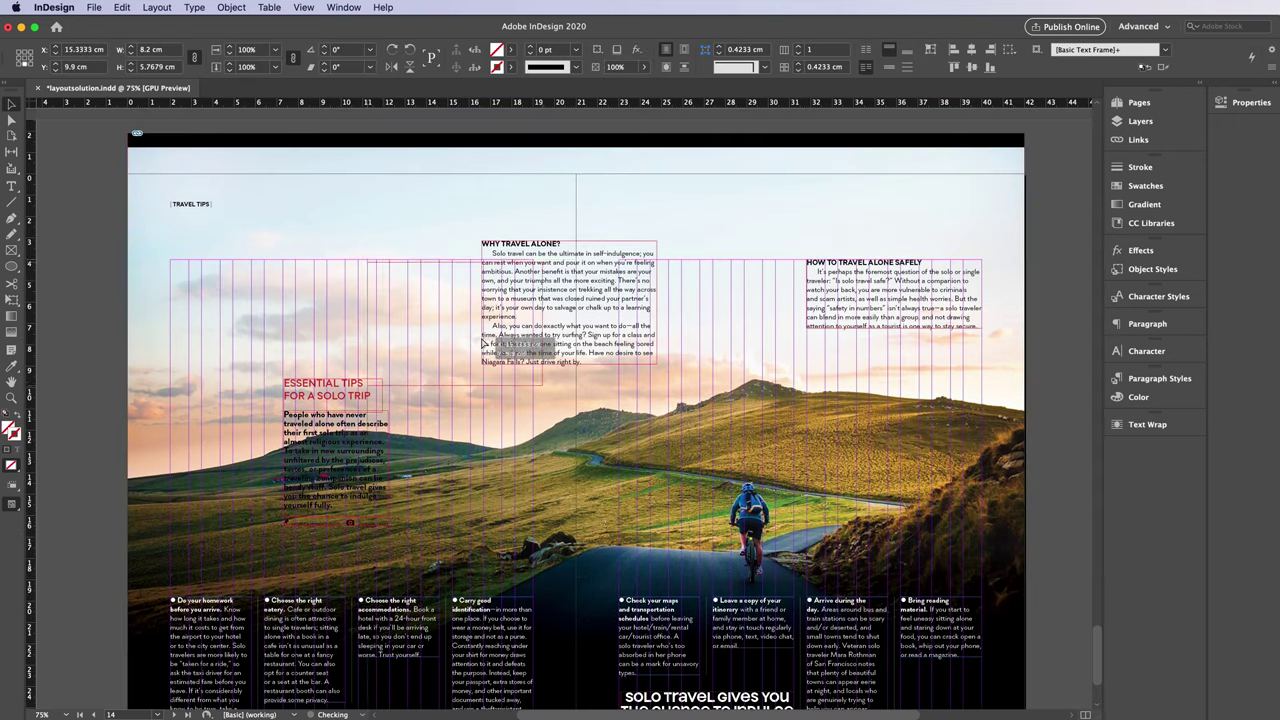
left_click_drag(600, 300, 712, 299)
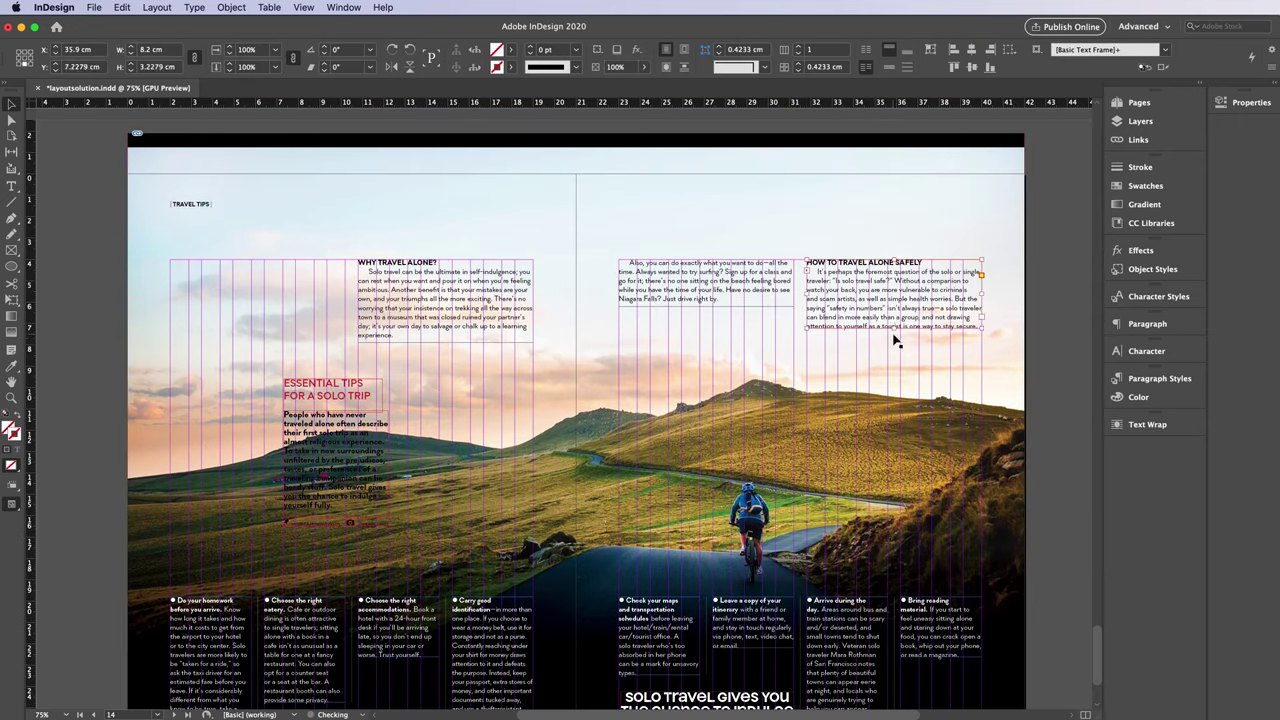
left_click_drag(800, 502, 802, 482)
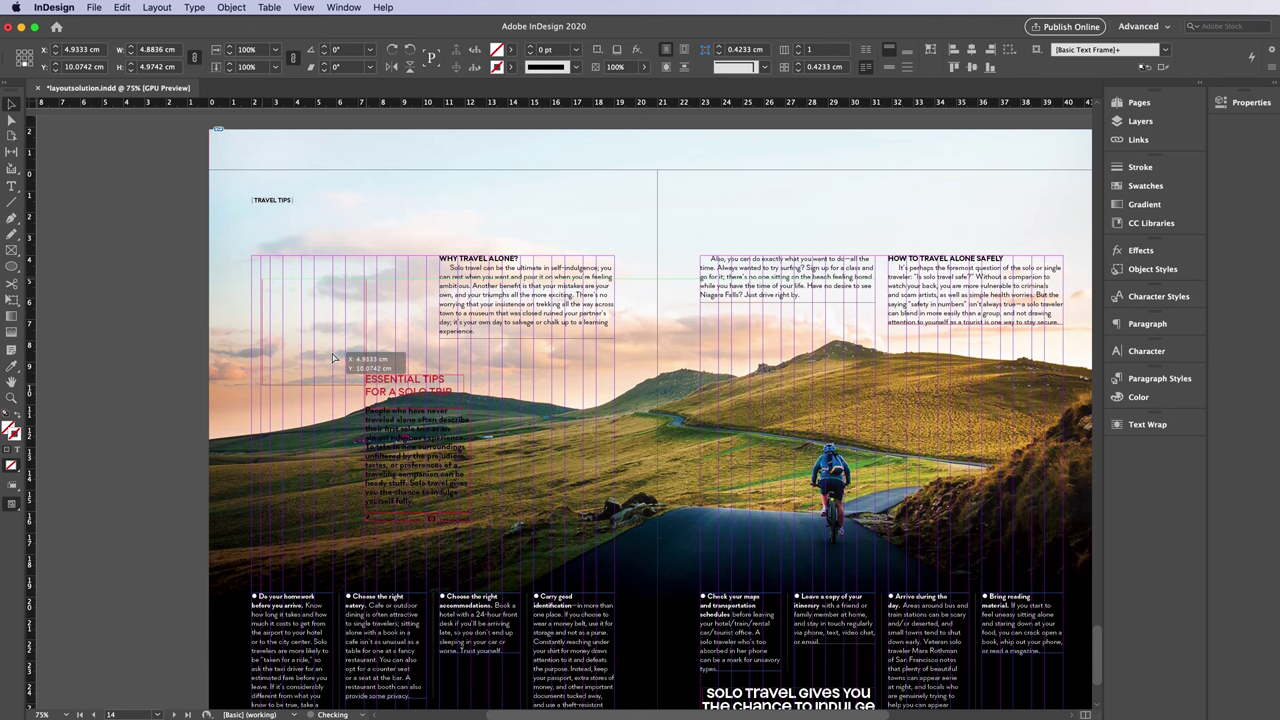
left_click_drag(400, 420, 293, 265)
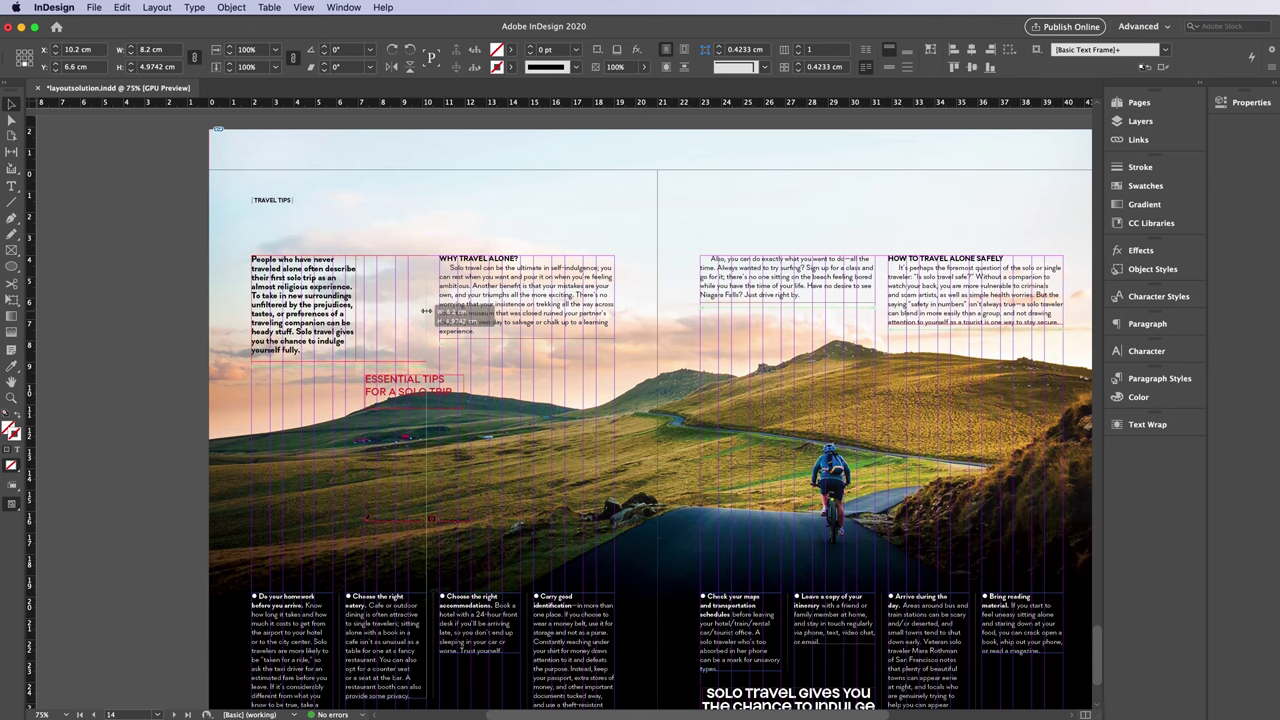
left_click_drag(363, 300, 430, 300)
left_click_drag(386, 522, 427, 530)
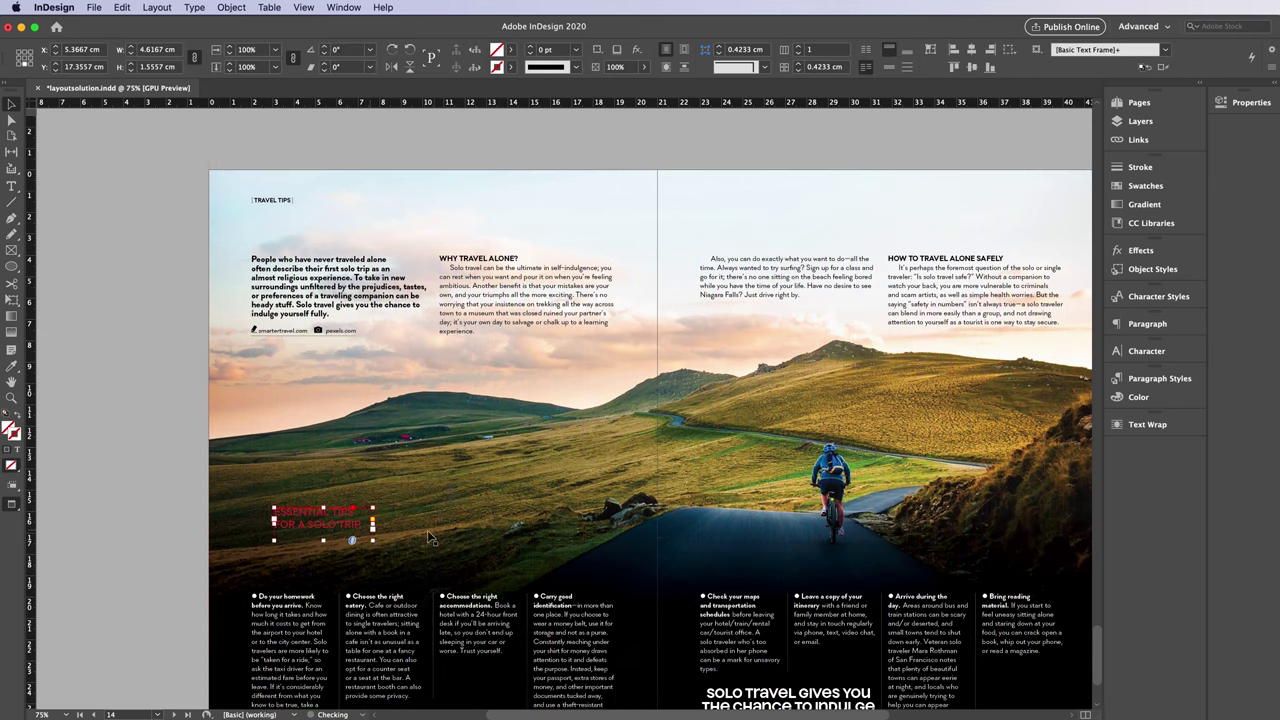
Make the subtitle text white, then preview and zoom out to the whole spread.
scroll(452, 452, "down", 1)
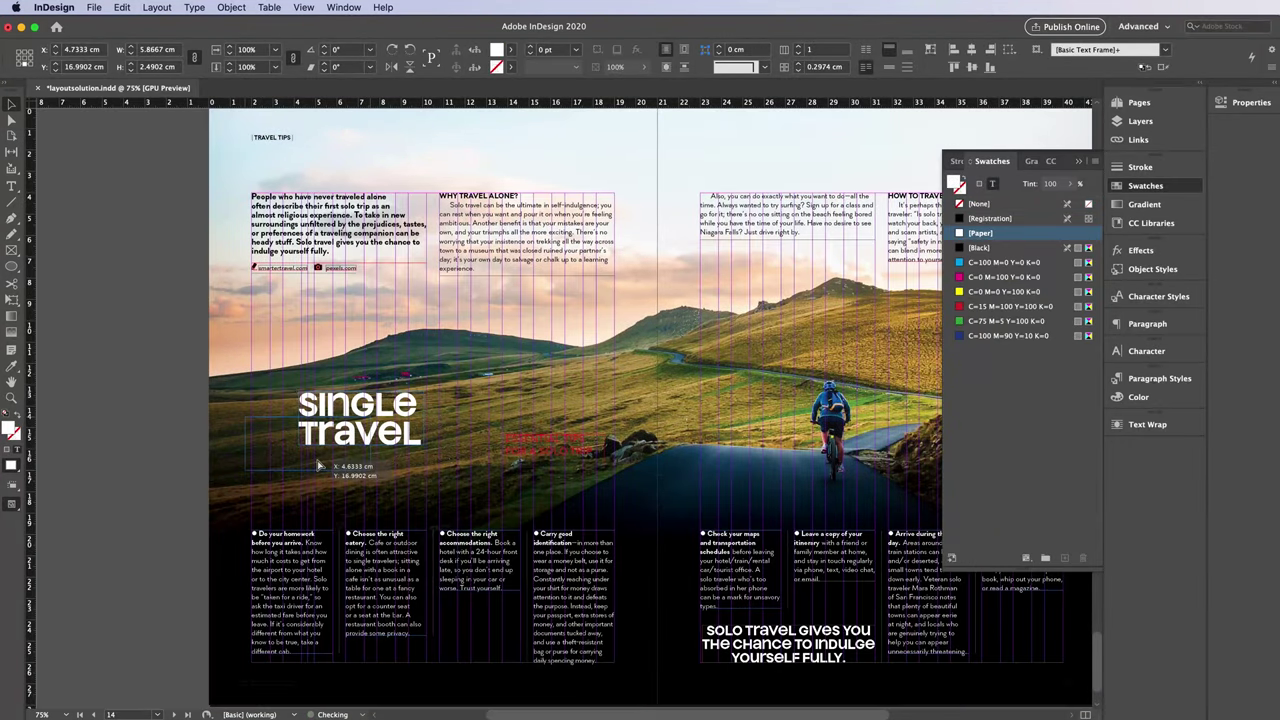
left_click(980, 232)
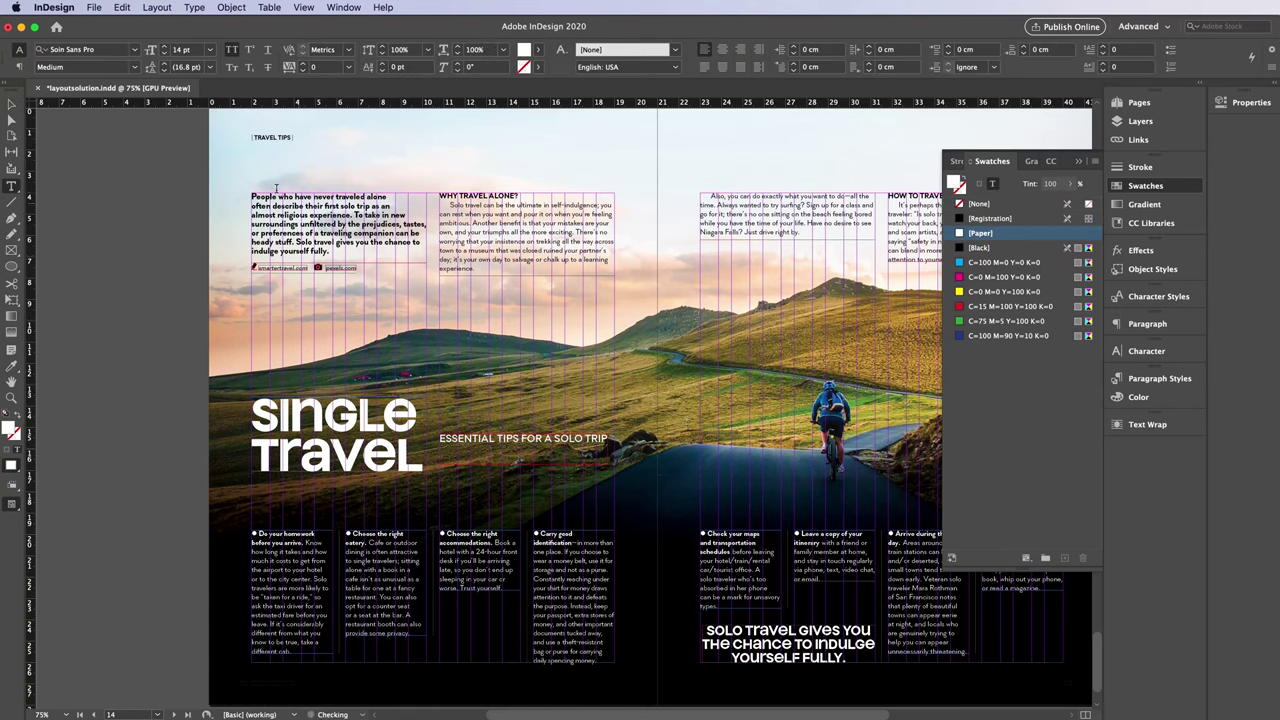
left_click(145, 457)
key("w")
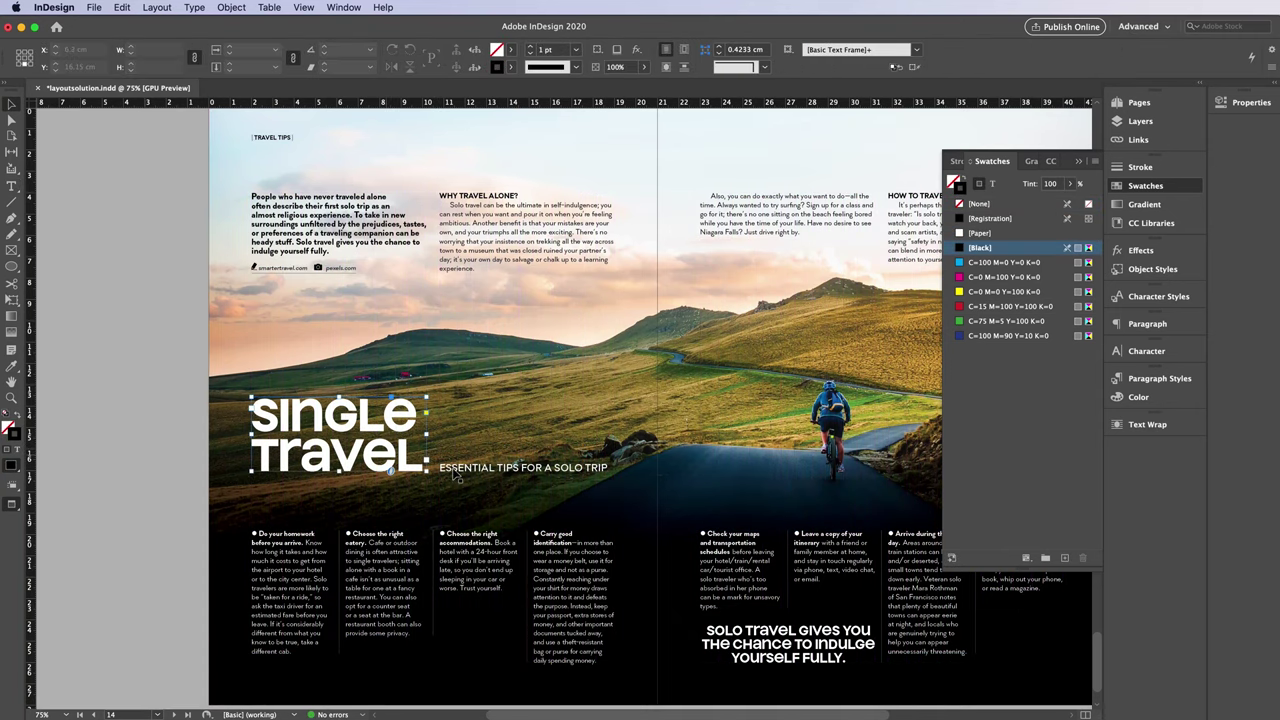
key("super+minus")
Insert a new spread 16–17 after page 15 and load the landscape photo to place.
left_click(1004, 302)
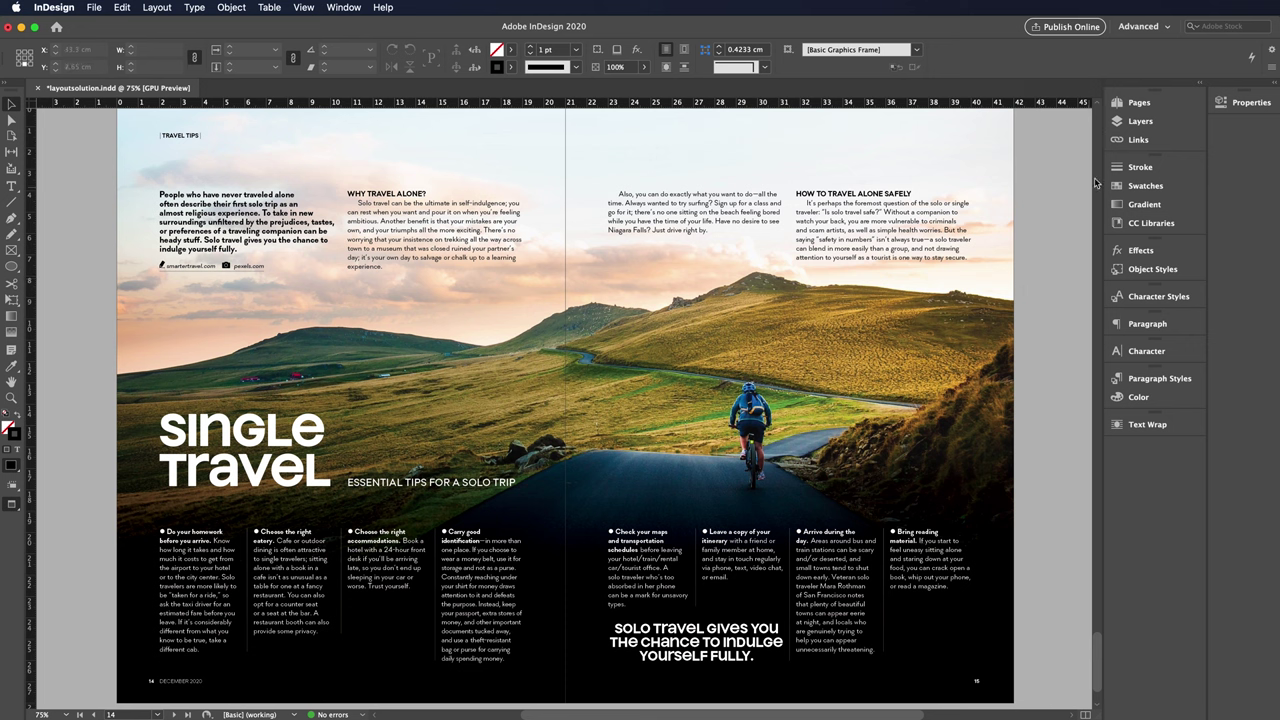
left_click(1137, 103)
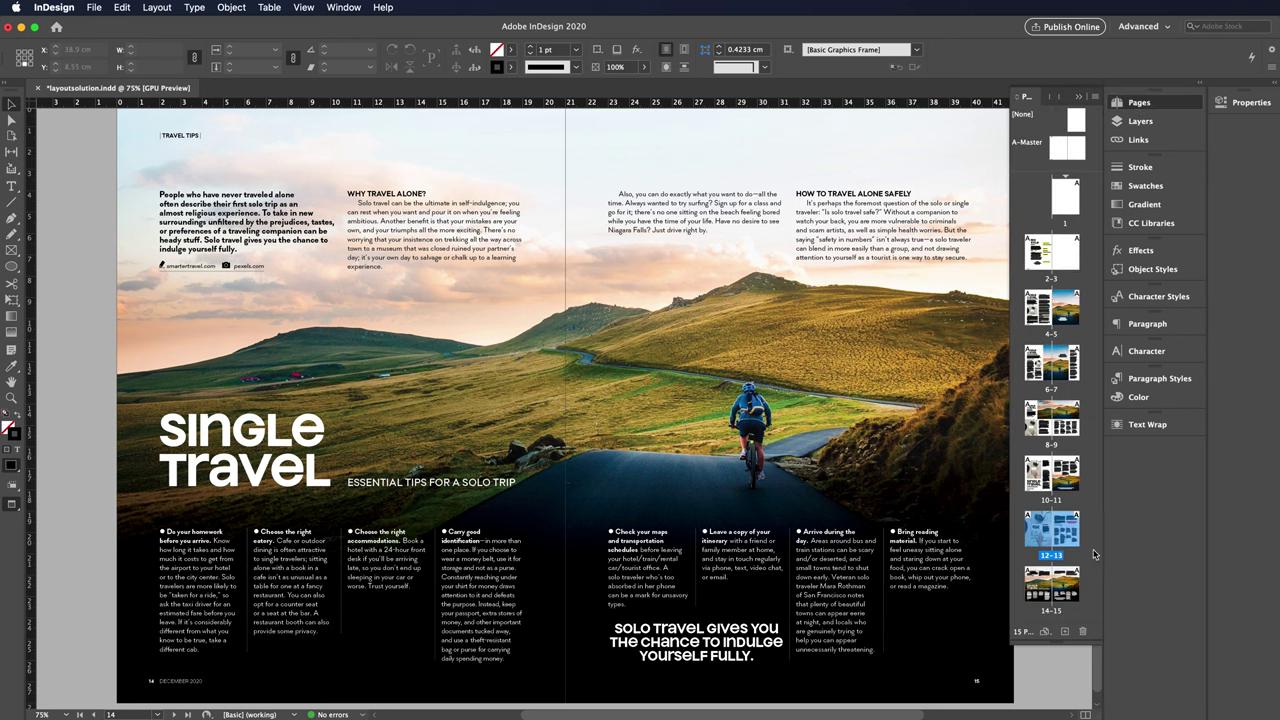
right_click(1079, 591)
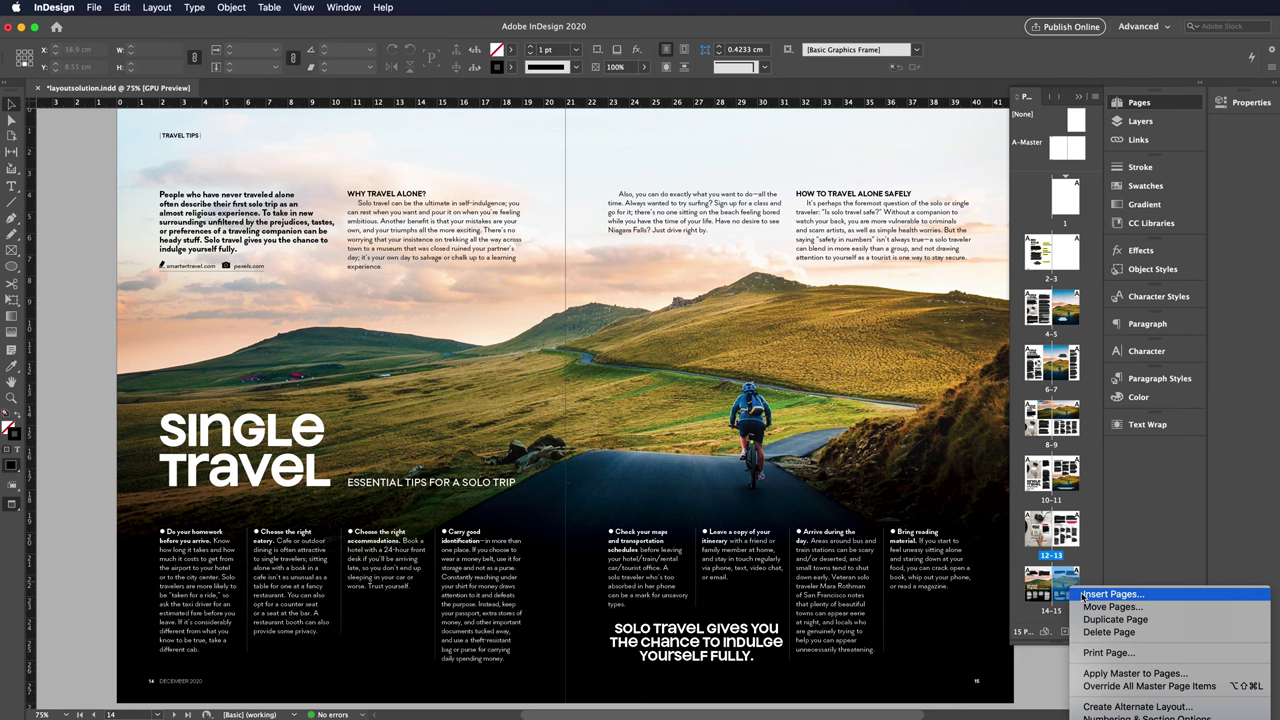
left_click(1110, 594)
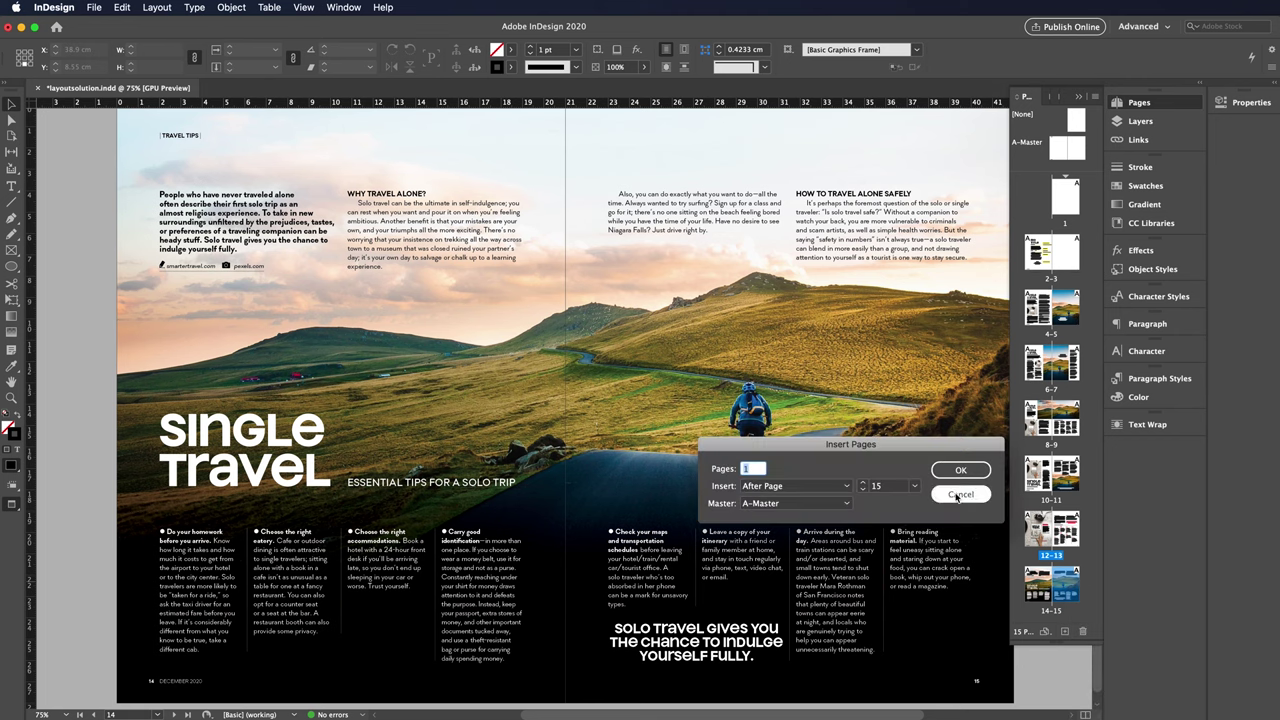
key("Return")
key("ctrl+d")
key("Return")
Drop the photo across spread 16–17, fade its bottom to black, and nudge the Travel title.
left_click(116, 178)
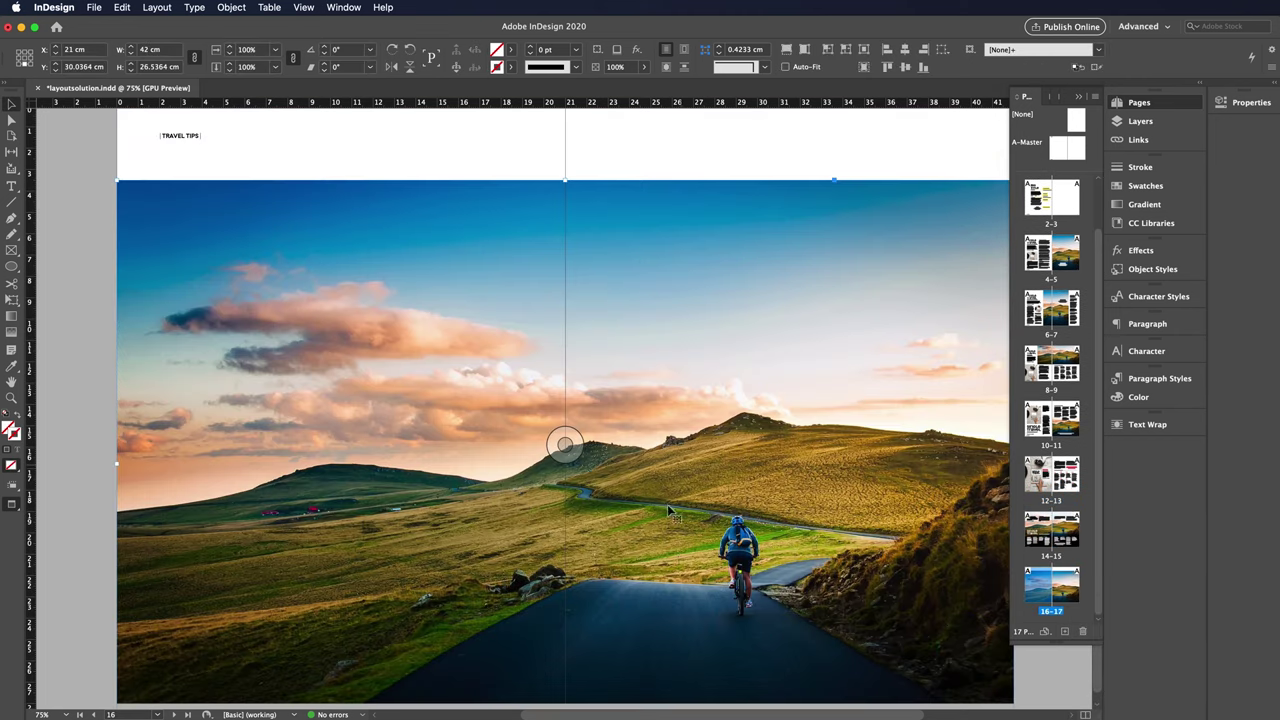
left_click(1145, 186)
left_click(985, 218)
key("shift+g")
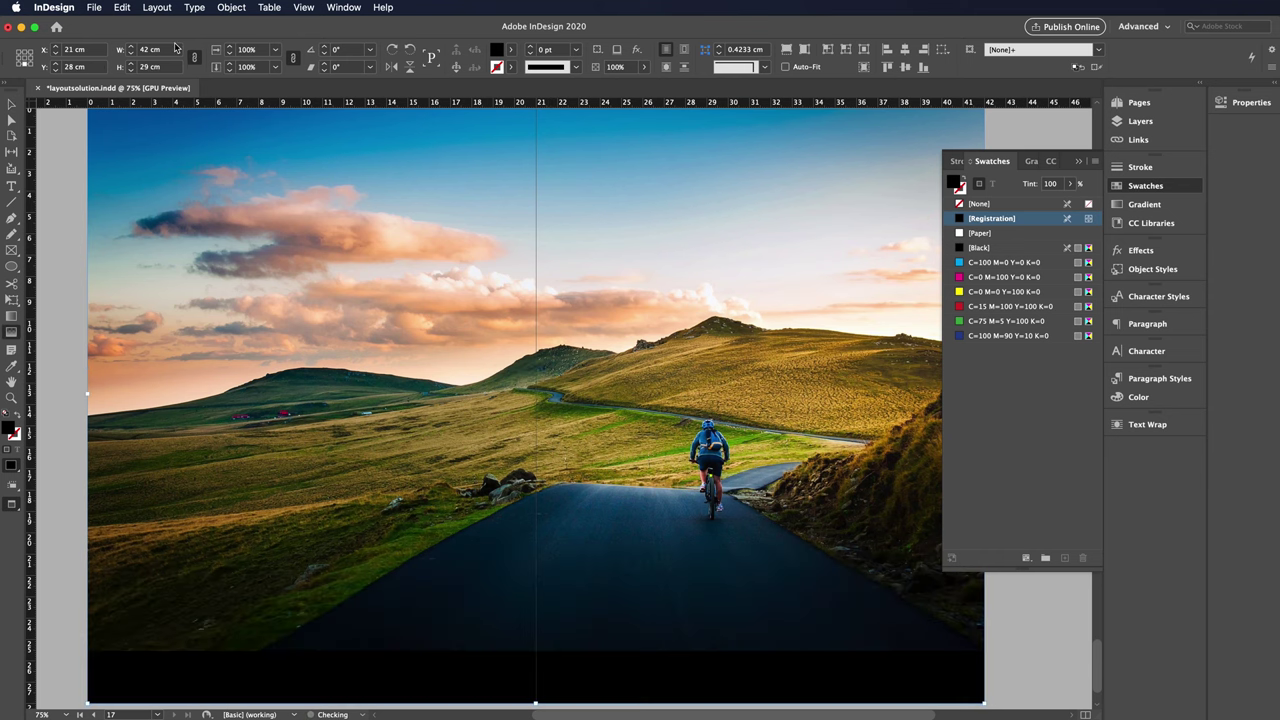
left_click_drag(563, 534, 480, 553)
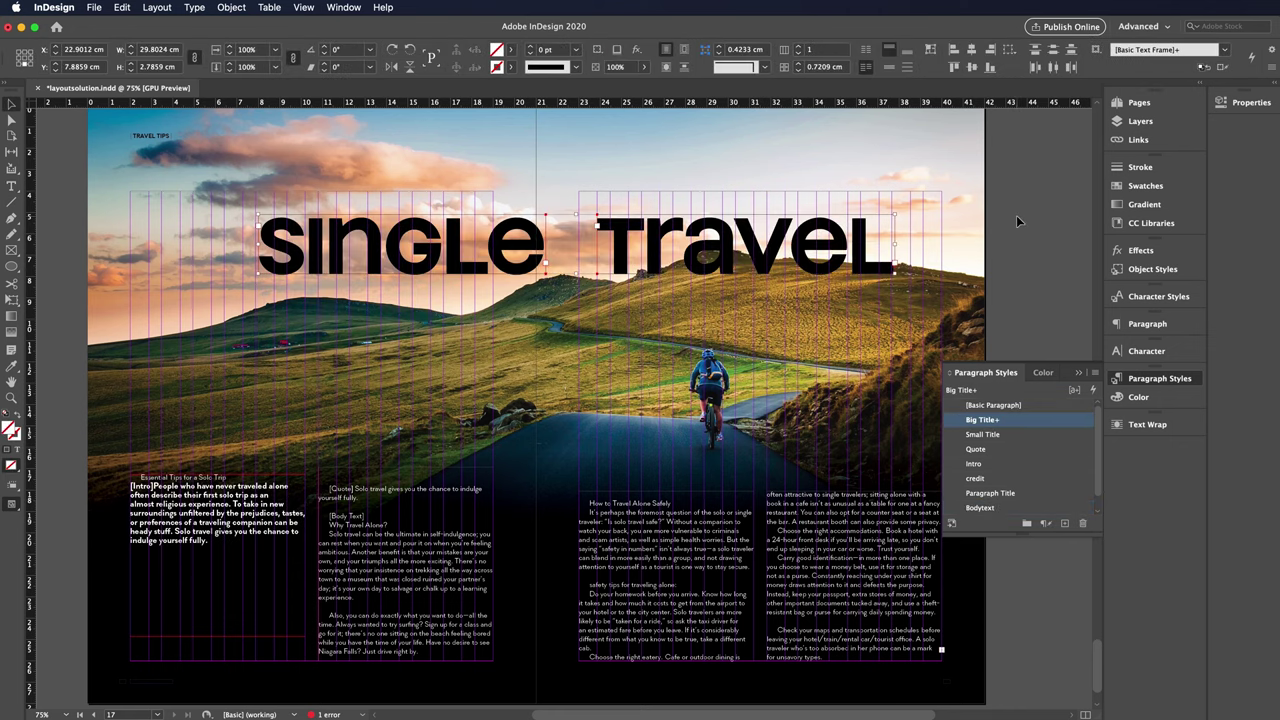
left_click_drag(832, 261, 848, 258)
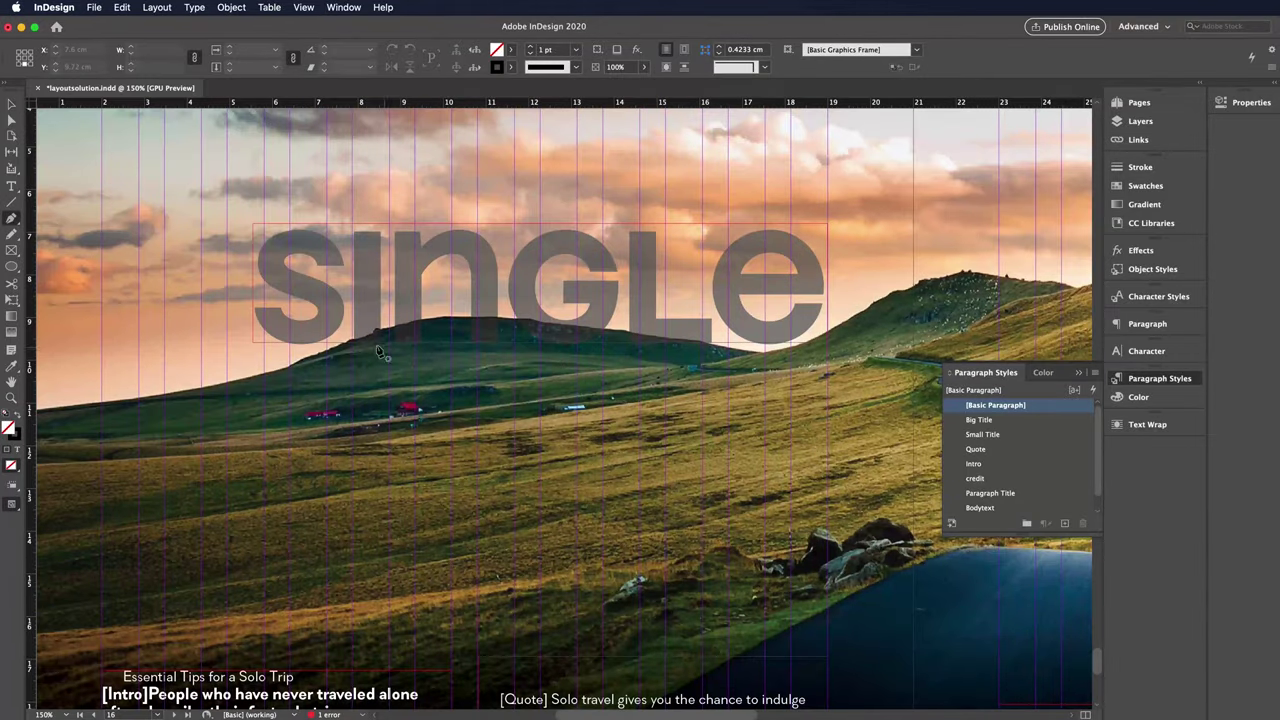
Trace the hill ridge behind TRAVEL with the Pen tool over the landscape photo.
left_click(378, 338)
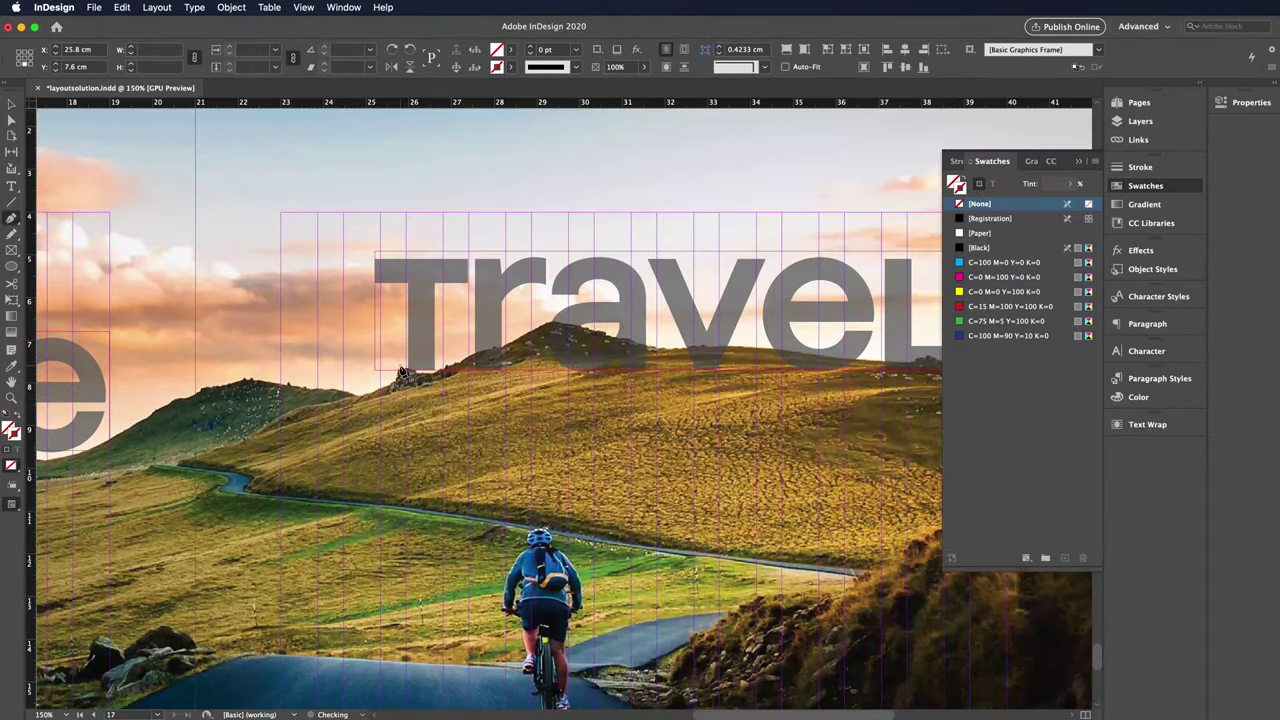
left_click(400, 372)
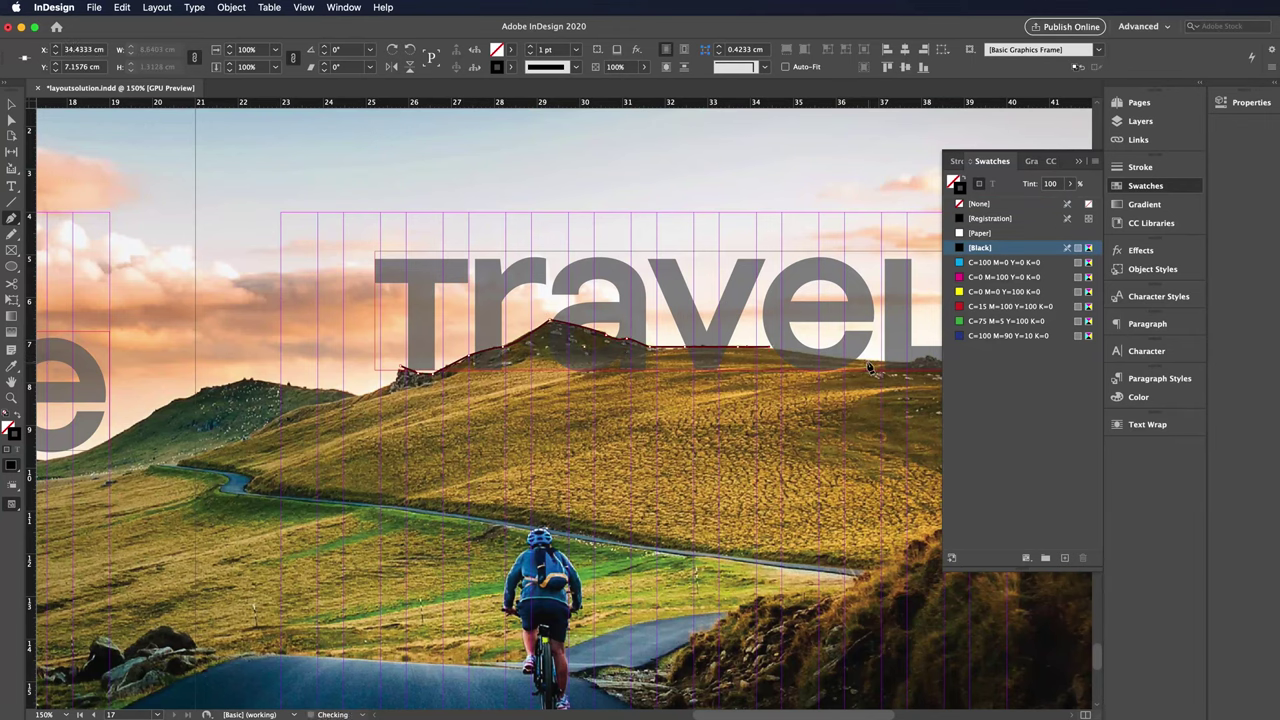
left_click_drag(870, 368, 655, 395)
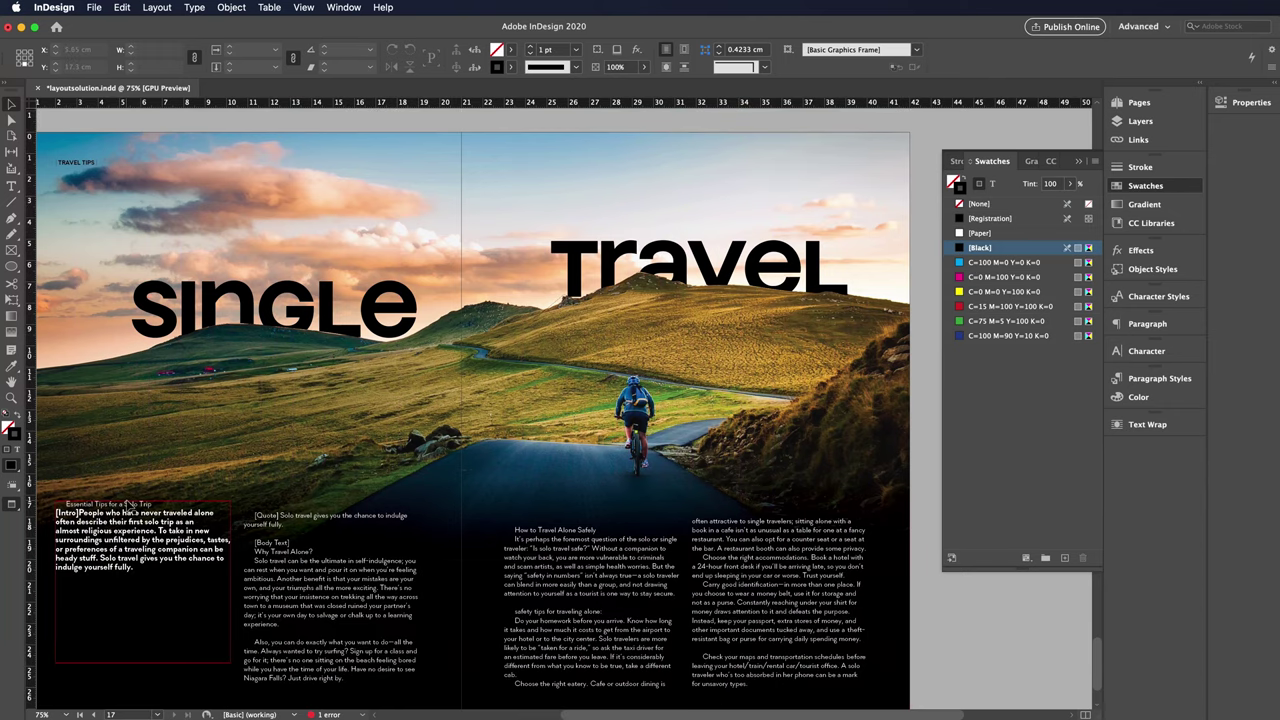
Move the subtitle frame up so it sits above the TRAVEL word.
type("PS FOR A SOLO TRI")
key("Escape")
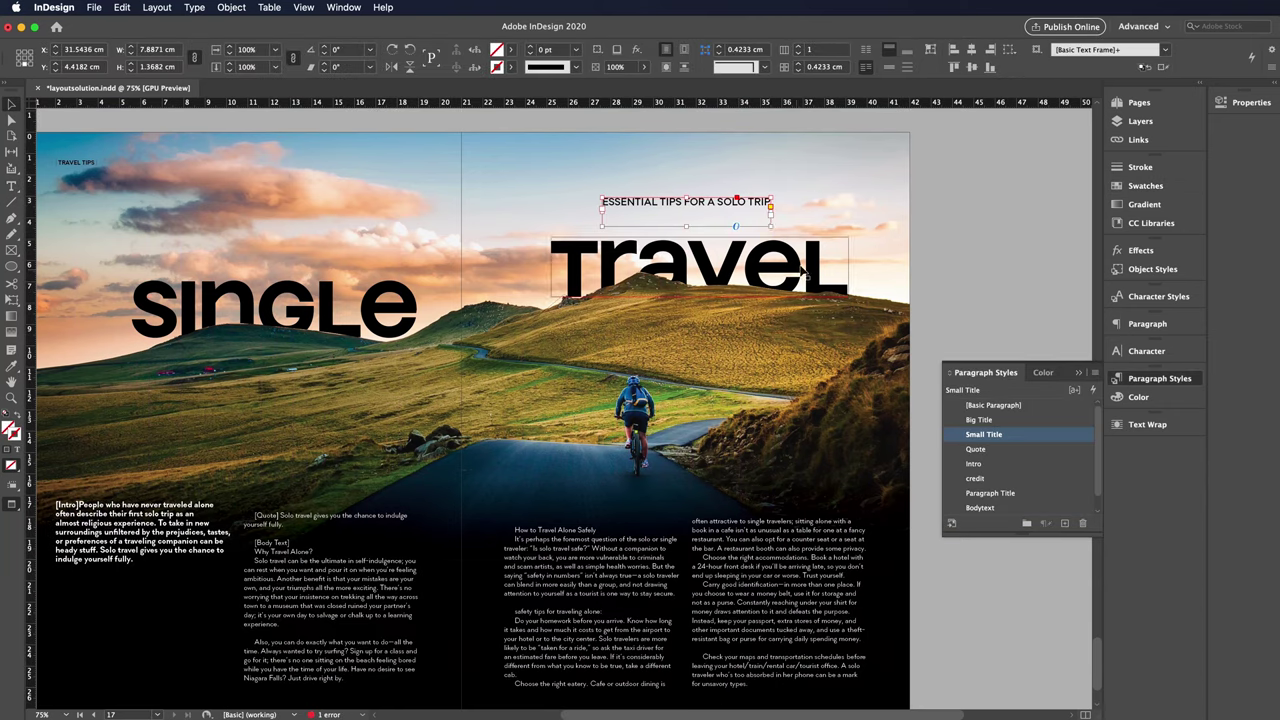
left_click_drag(683, 201, 735, 229)
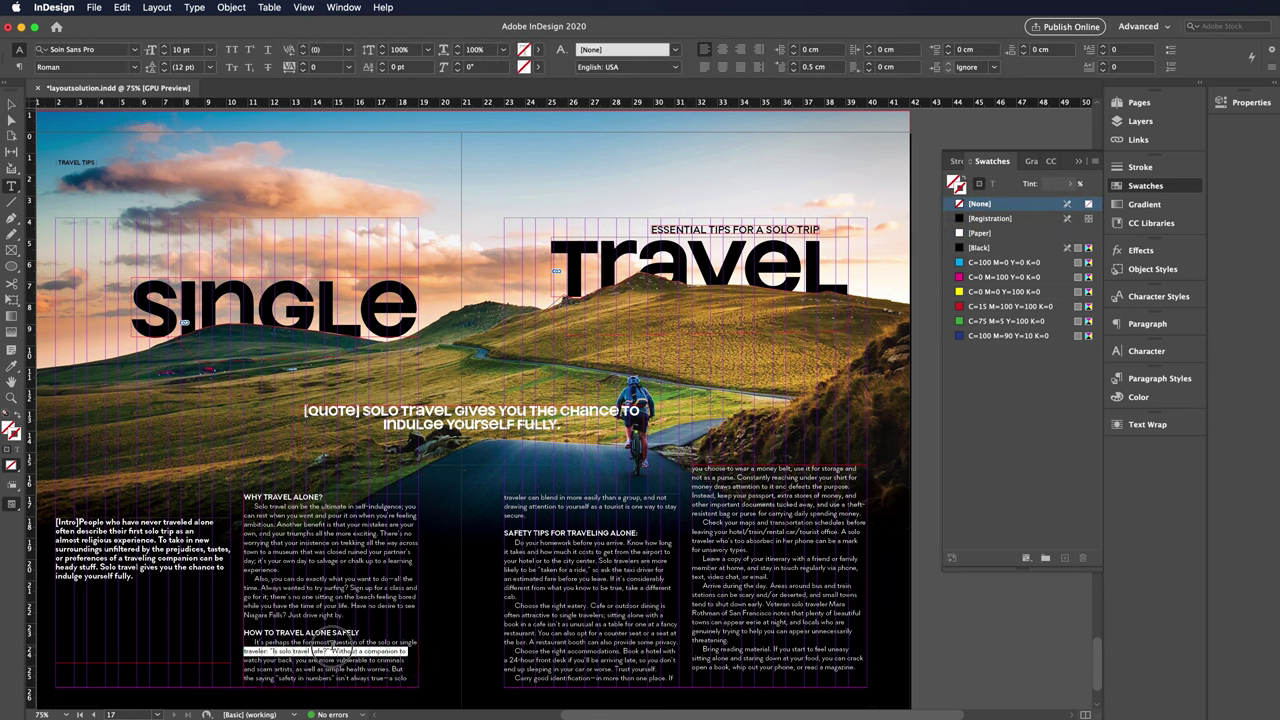
Bold the first two run-in tip headings in the middle Safety tips column.
left_click(525, 559)
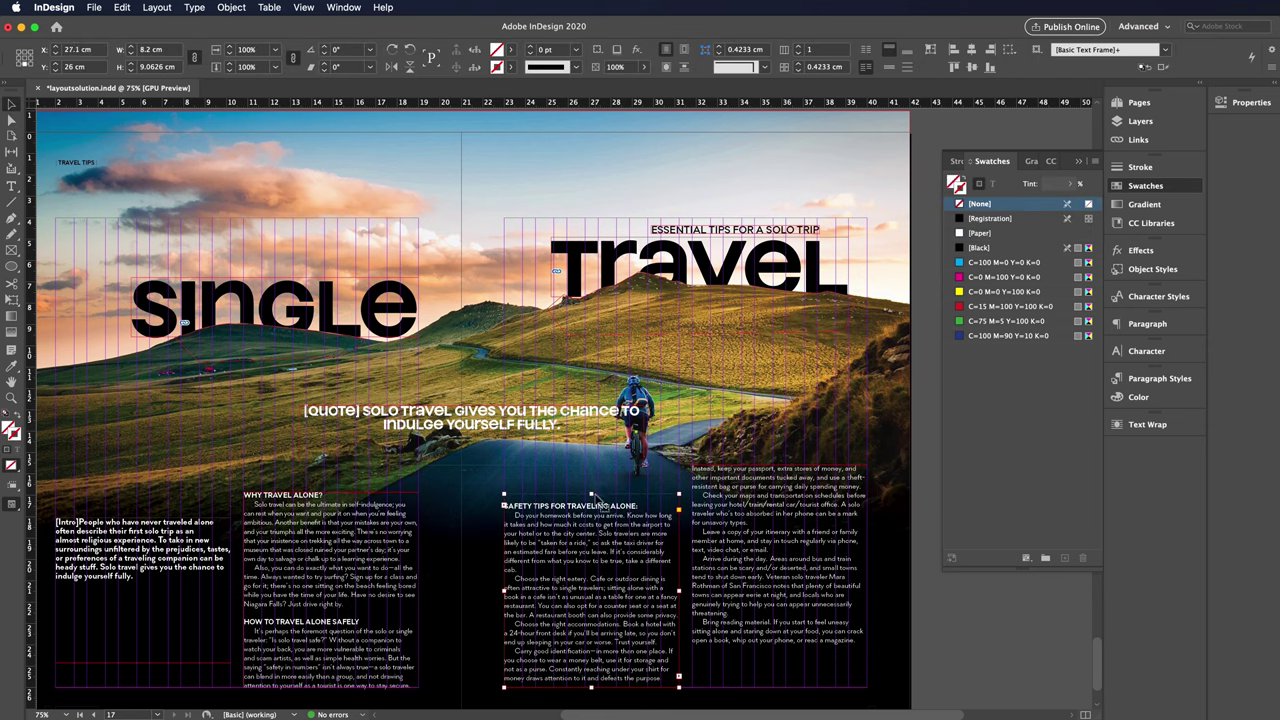
key("super+equal")
key("super+equal")
left_click_drag(436, 267, 620, 267)
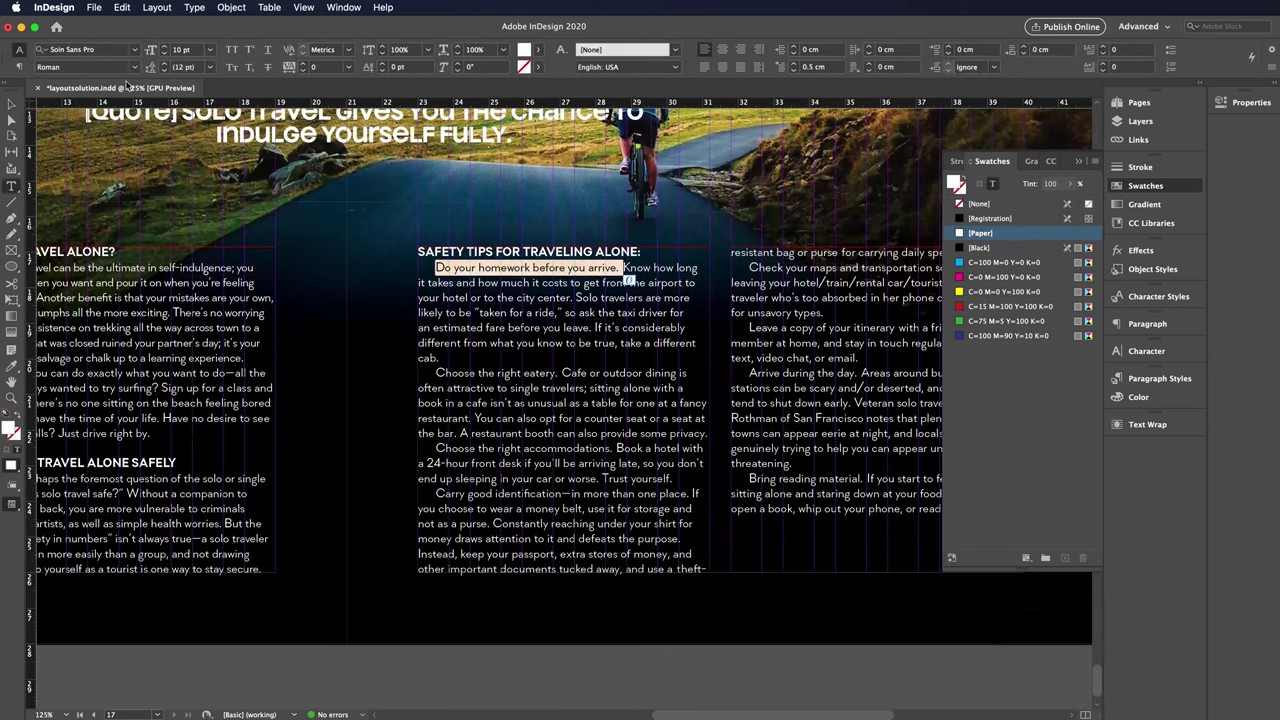
key("super+shift+b")
left_click_drag(436, 372, 557, 372)
key("super+shift+b")
Bold the right-column tip headings, starting with Check your maps.
left_click_drag(749, 267, 984, 267)
key("super+shift+b")
left_click_drag(749, 327, 895, 327)
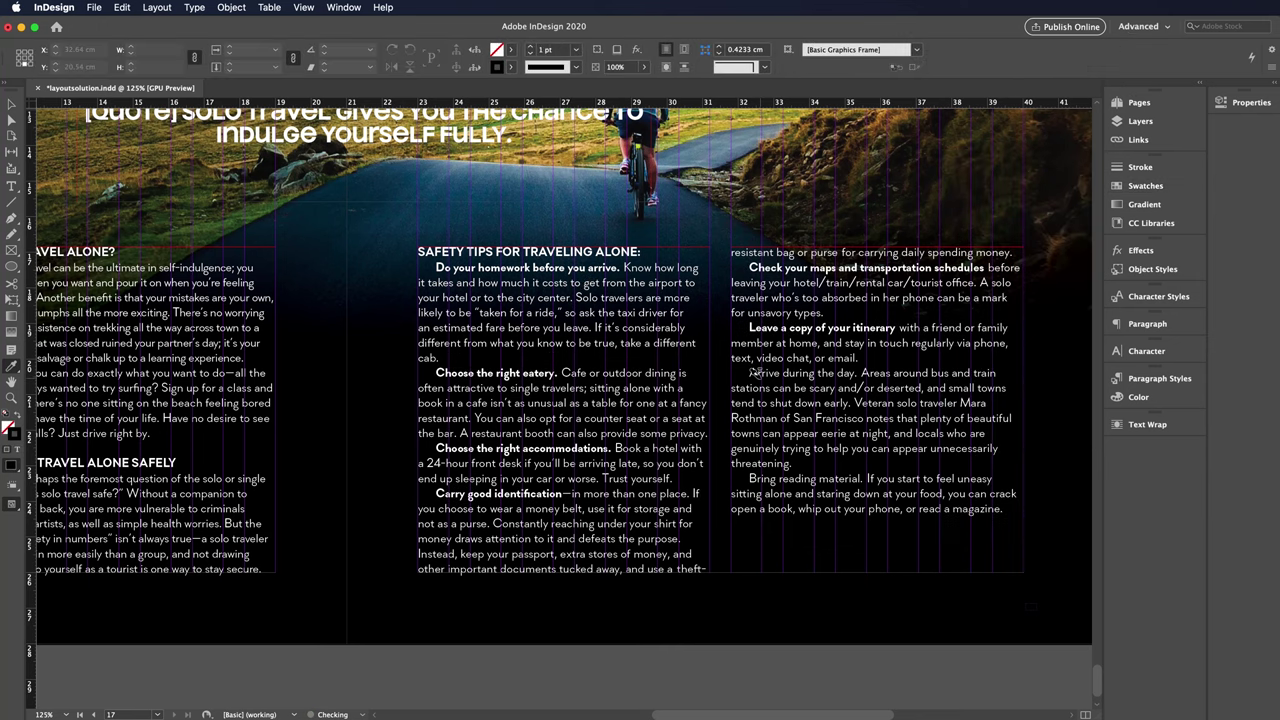
key("super+shift+b")
left_click_drag(749, 372, 858, 372)
key("super+shift+b")
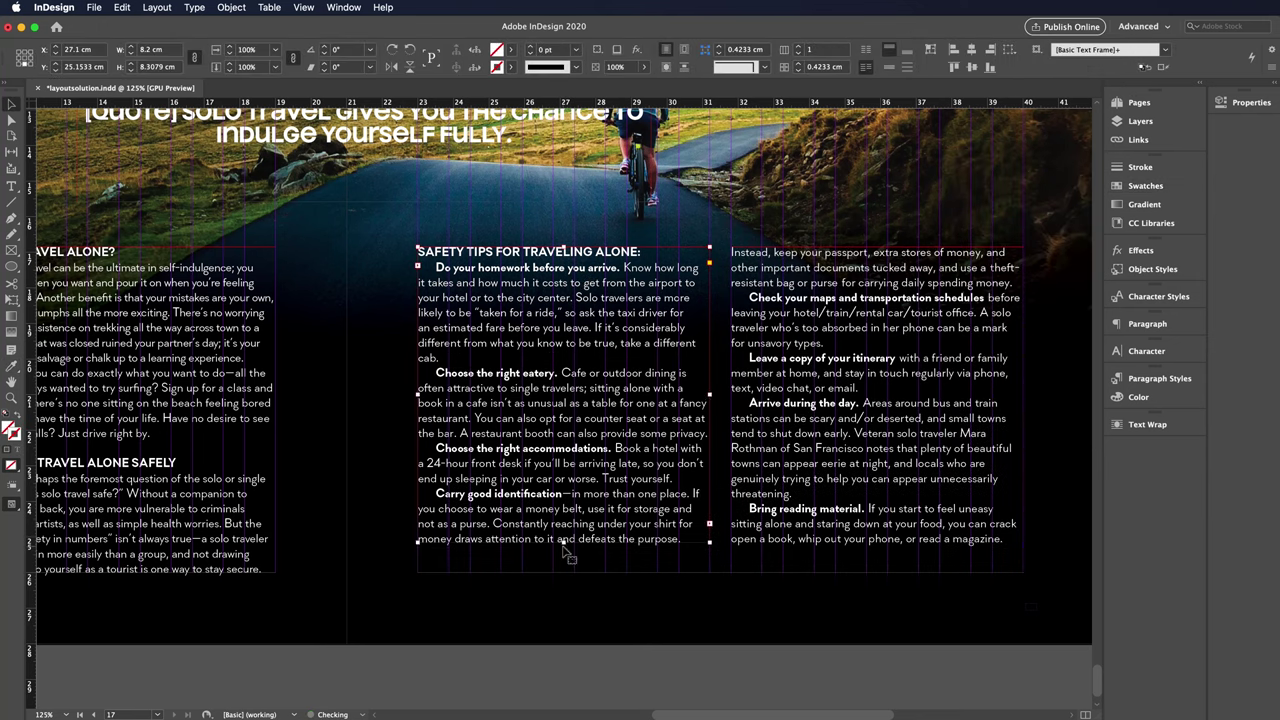
key("super+minus")
key("super+minus")
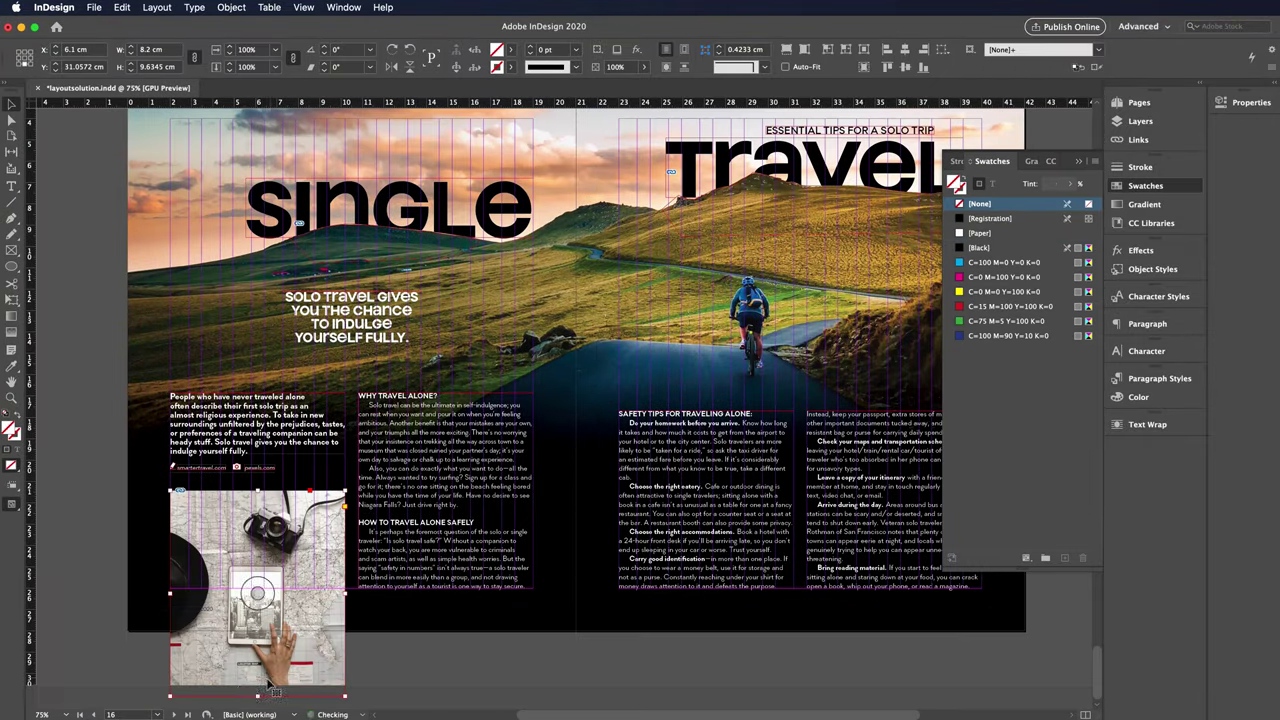
Drag the spread-wide background frame's bottom edge up to about the 588 mark.
left_click_drag(257, 695, 257, 588)
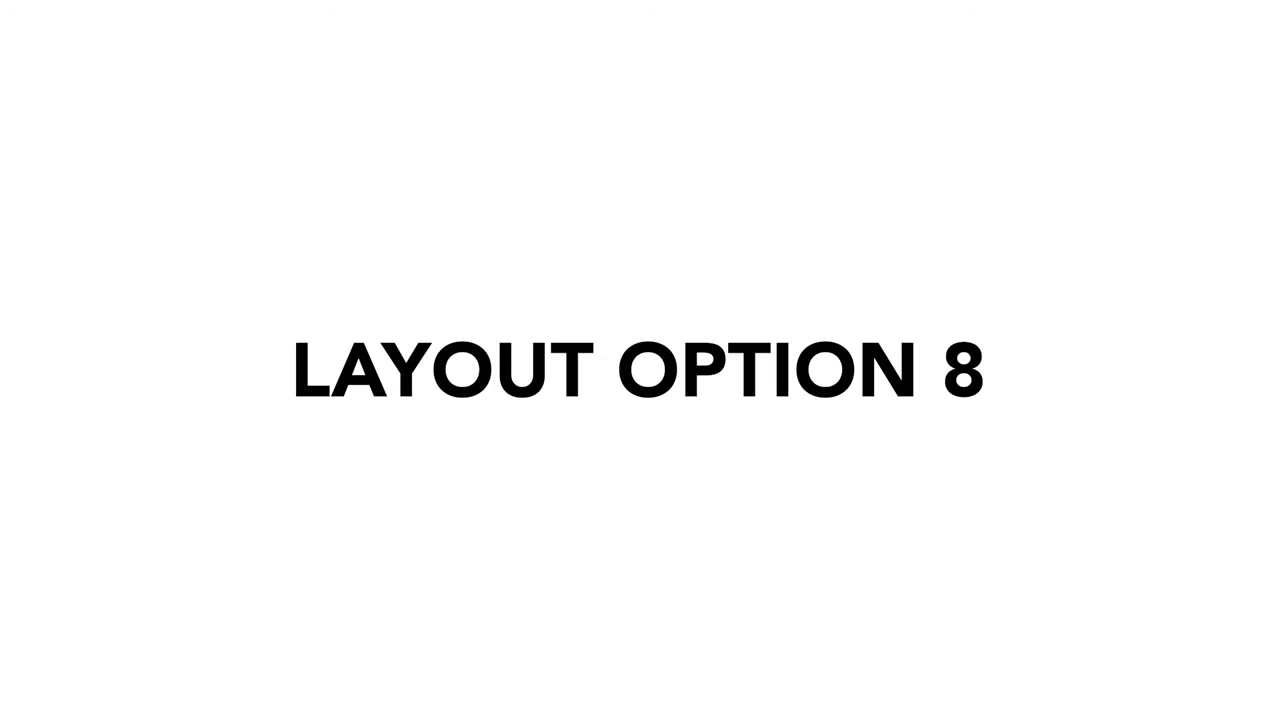
Navigate the Pages panel via spread 12–13 back to the cyclist spread 16–17.
scroll(803, 549, "up", 2)
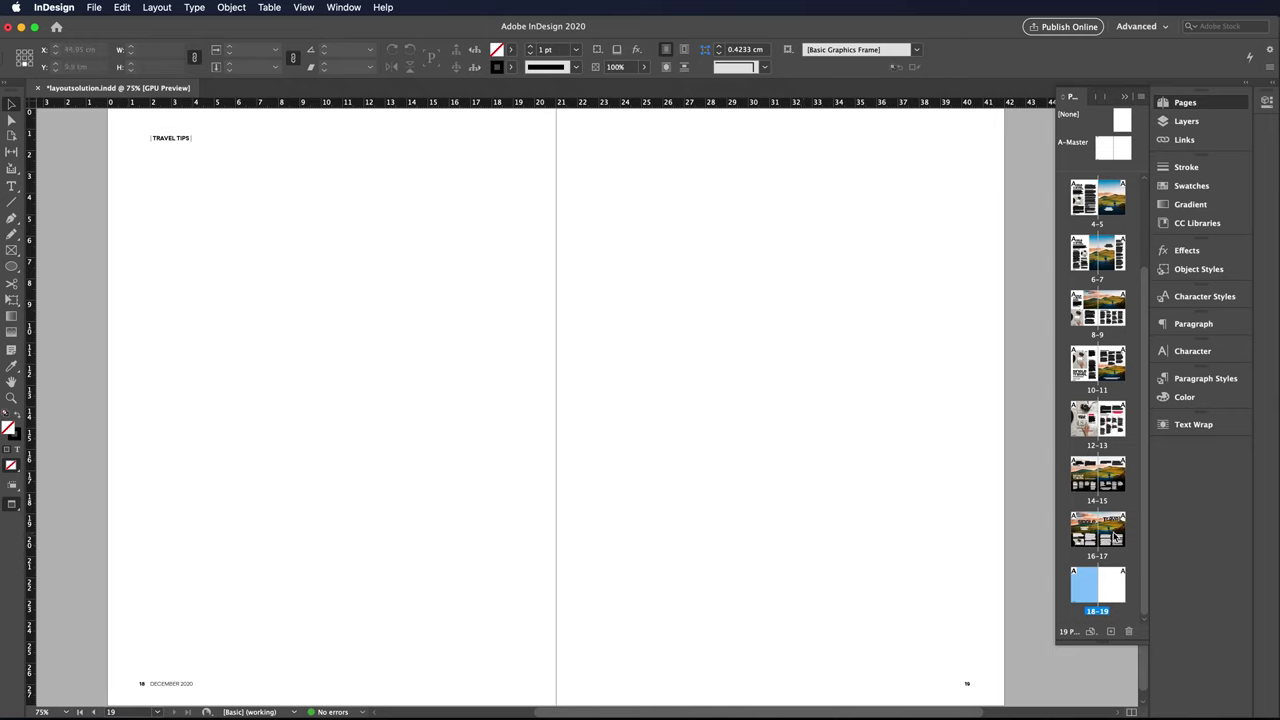
double_click(1106, 418)
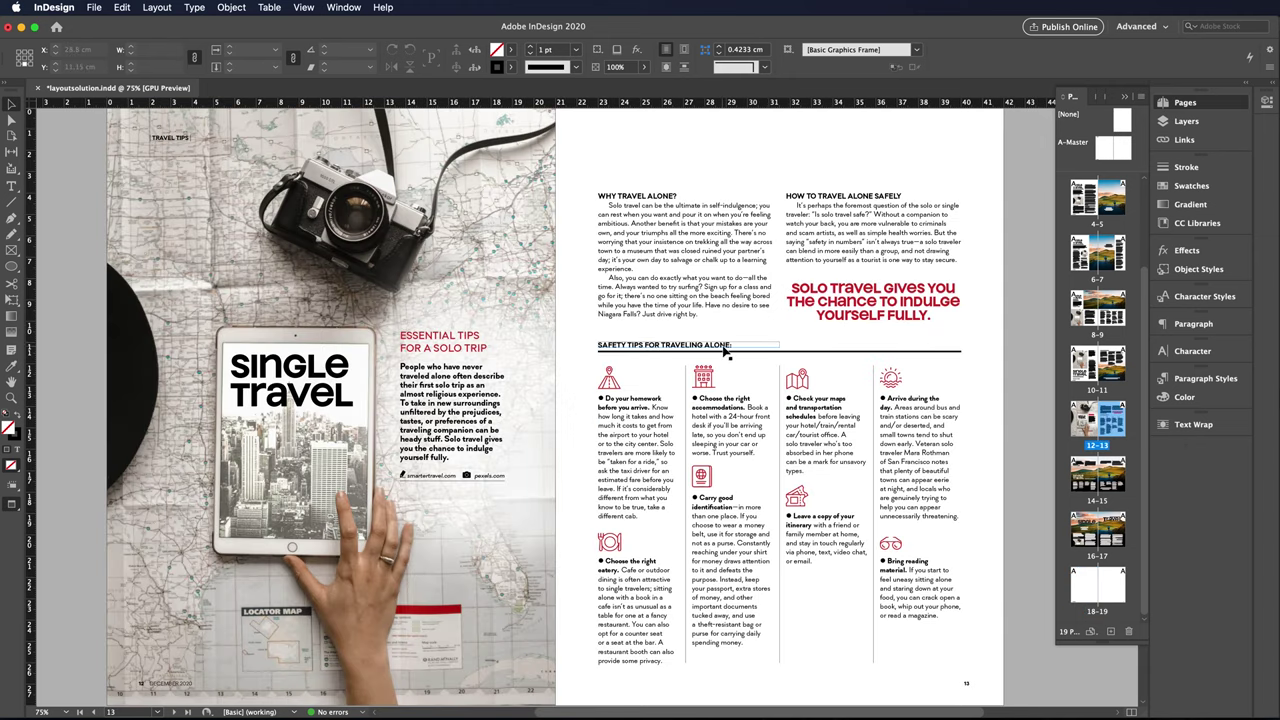
double_click(1108, 521)
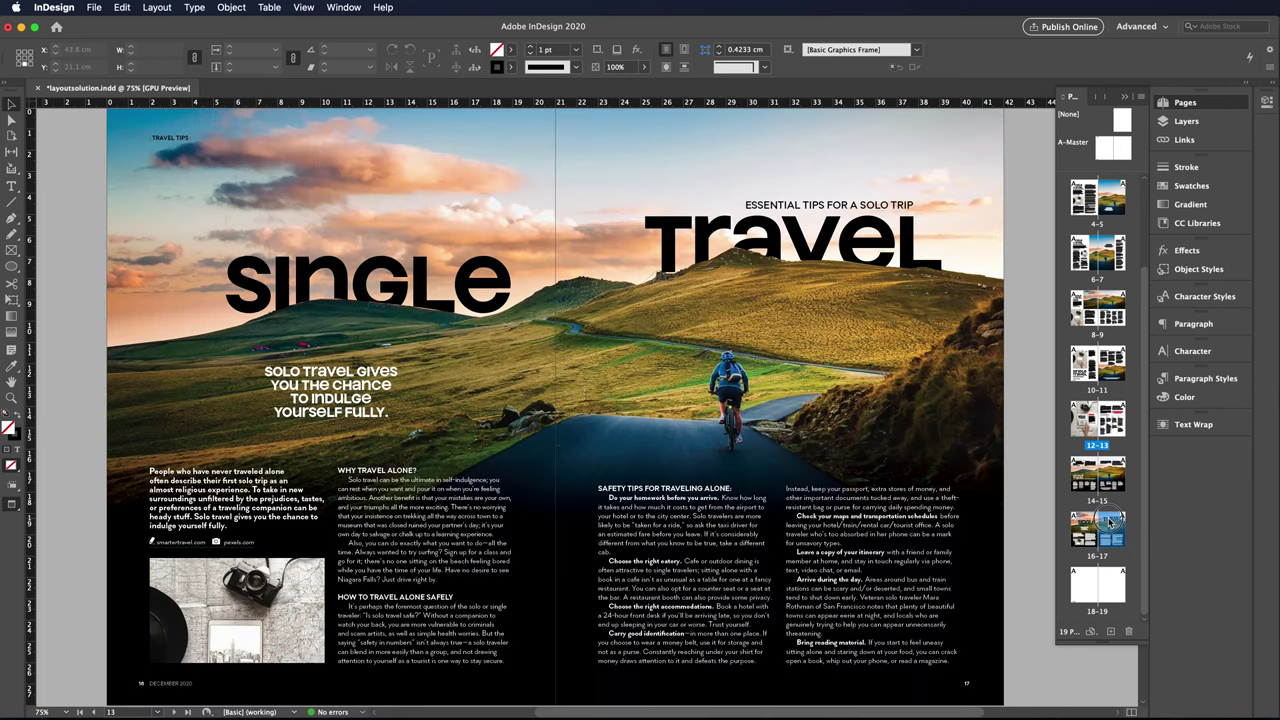
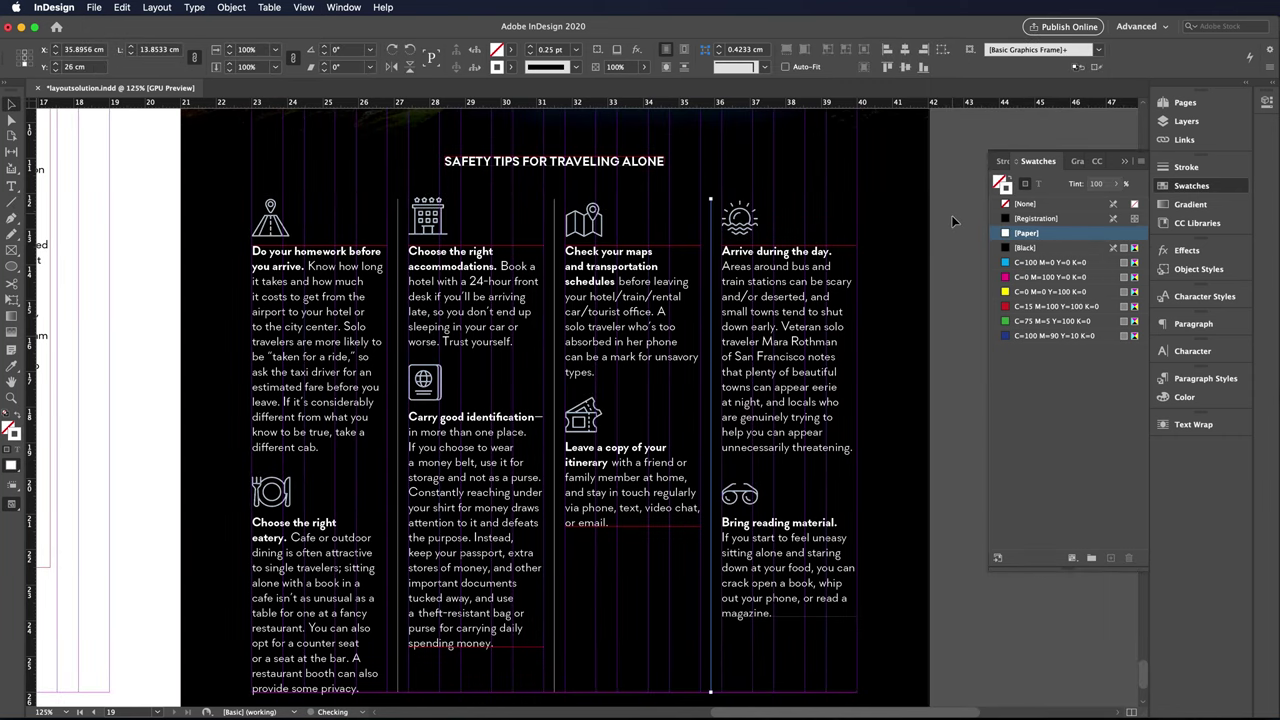
Move the Single Travel title to the margin, the subtitle beside it, and the intro beneath.
left_click(560, 165)
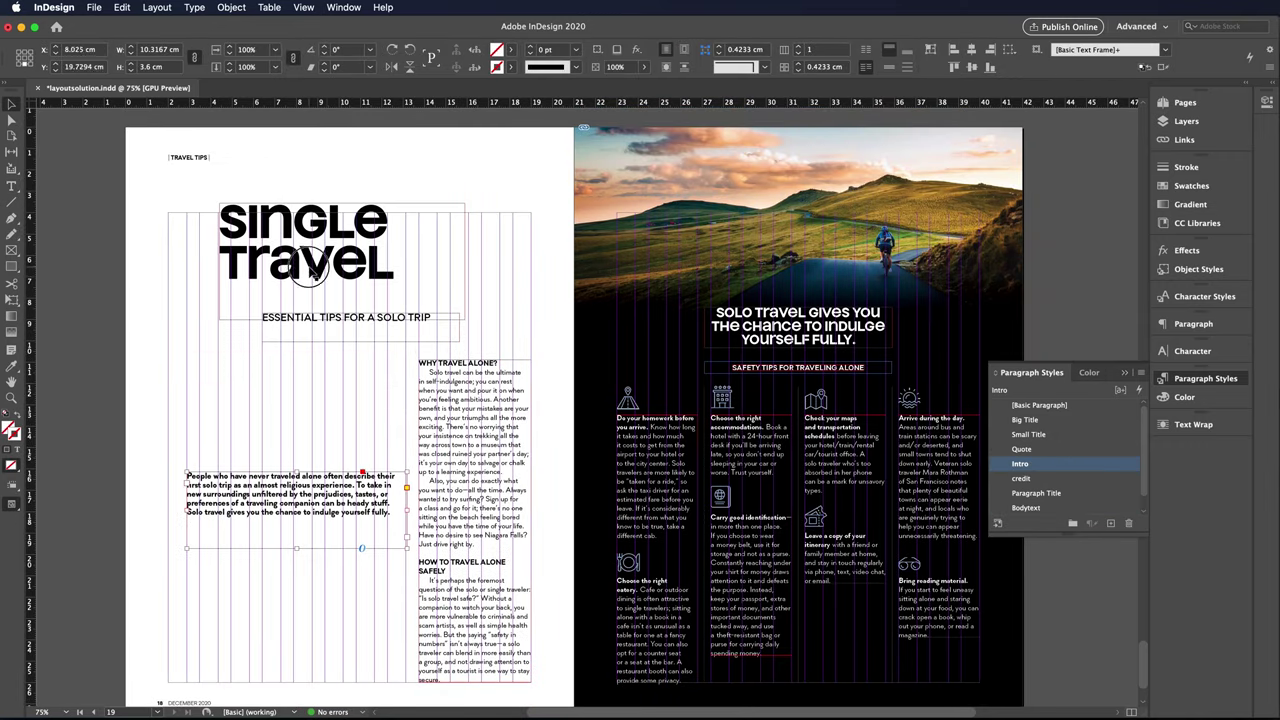
left_click_drag(287, 258, 235, 258)
left_click(452, 330)
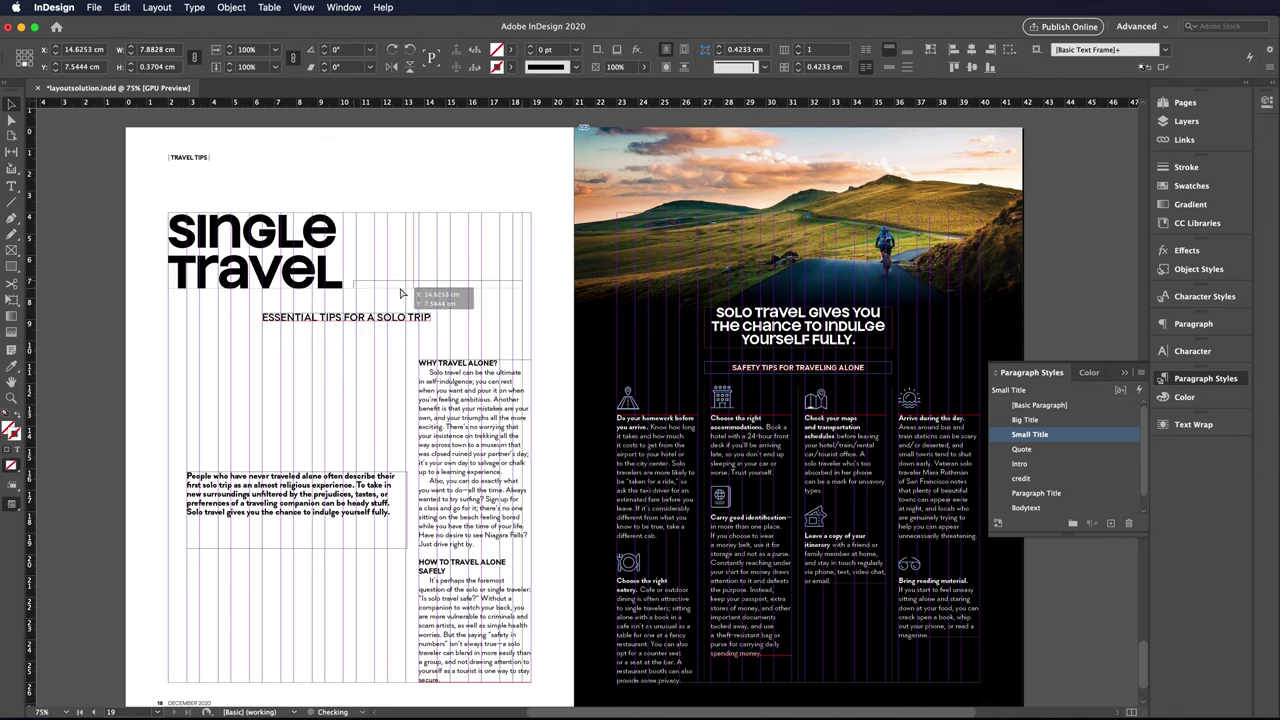
left_click_drag(400, 293, 494, 260)
left_click_drag(326, 525, 326, 355)
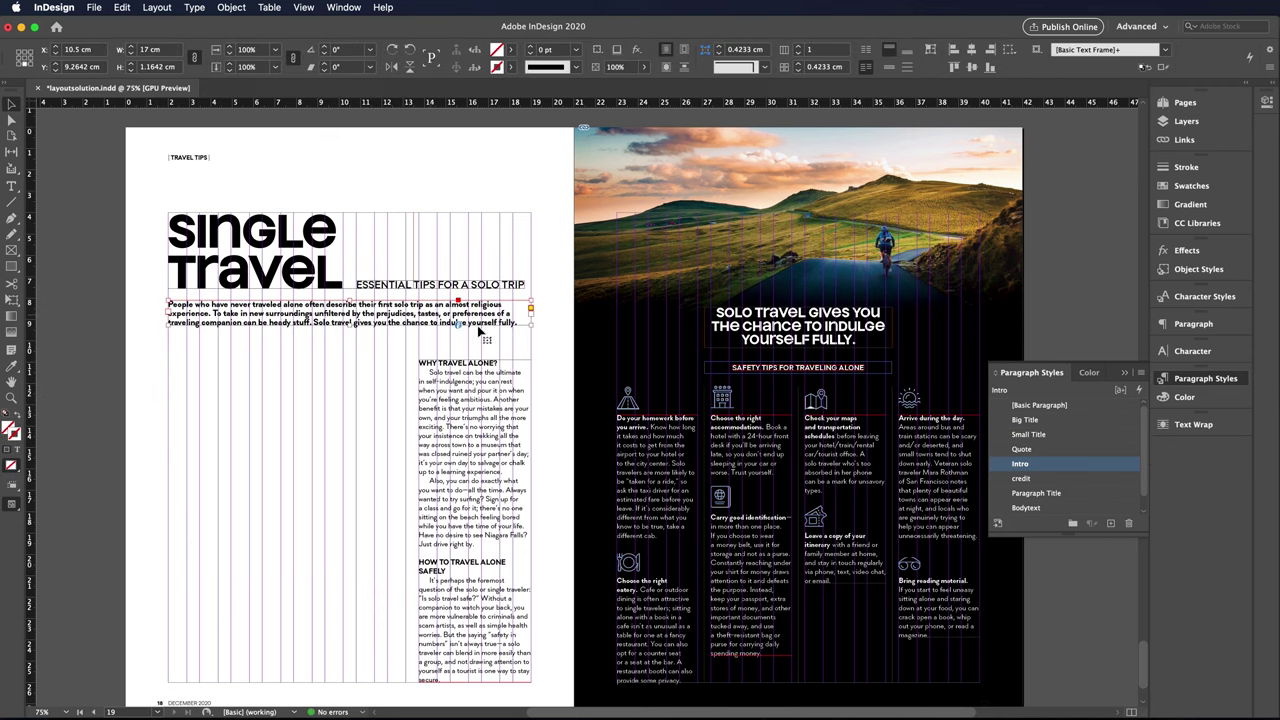
left_click(410, 252)
Place the camera photo in the left column below the intro.
left_click(362, 336)
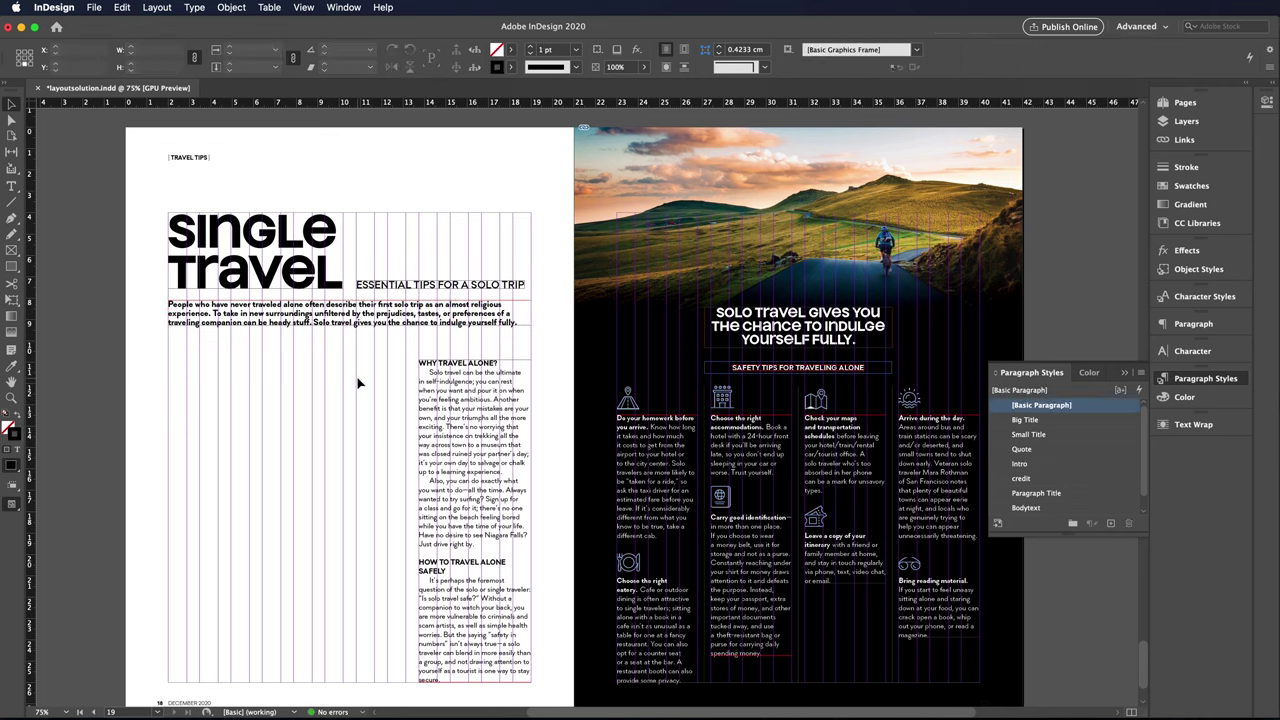
key("ctrl+d")
key("Return")
left_click_drag(168, 355, 406, 682)
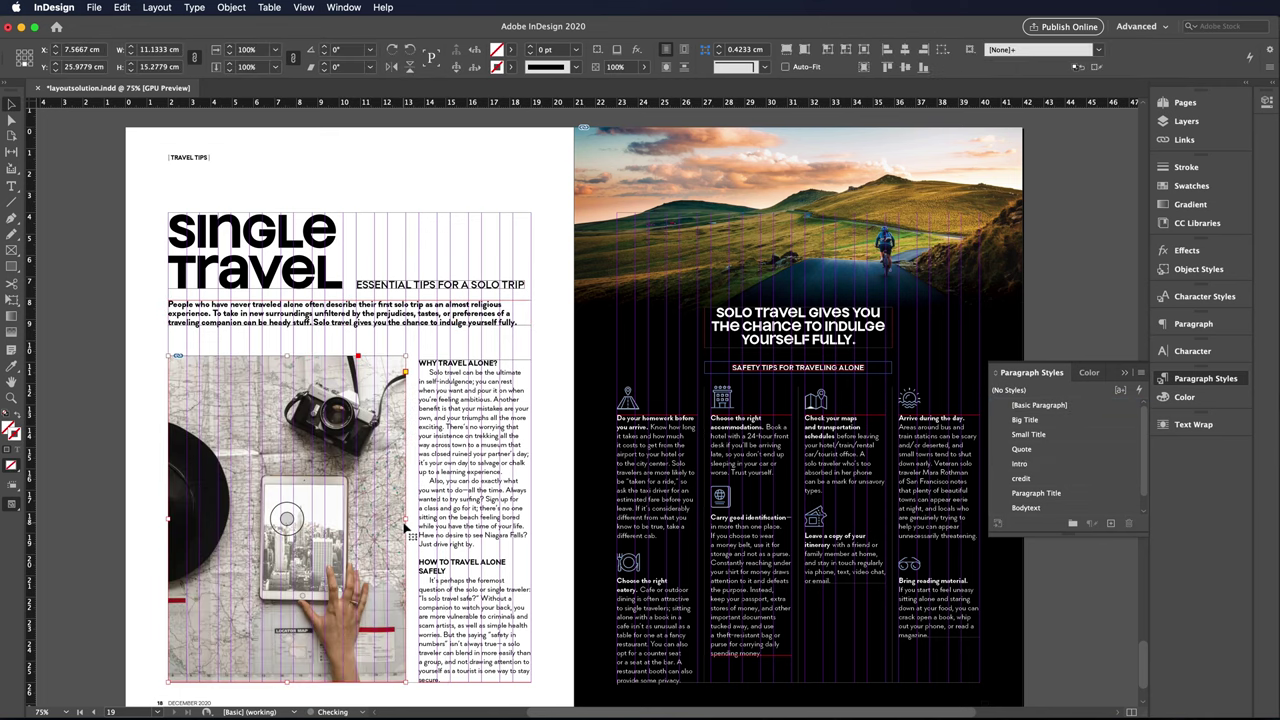
Set the camera photo to Fill Frame.
right_click(280, 525)
left_click(540, 702)
scroll(300, 450, "down", 1)
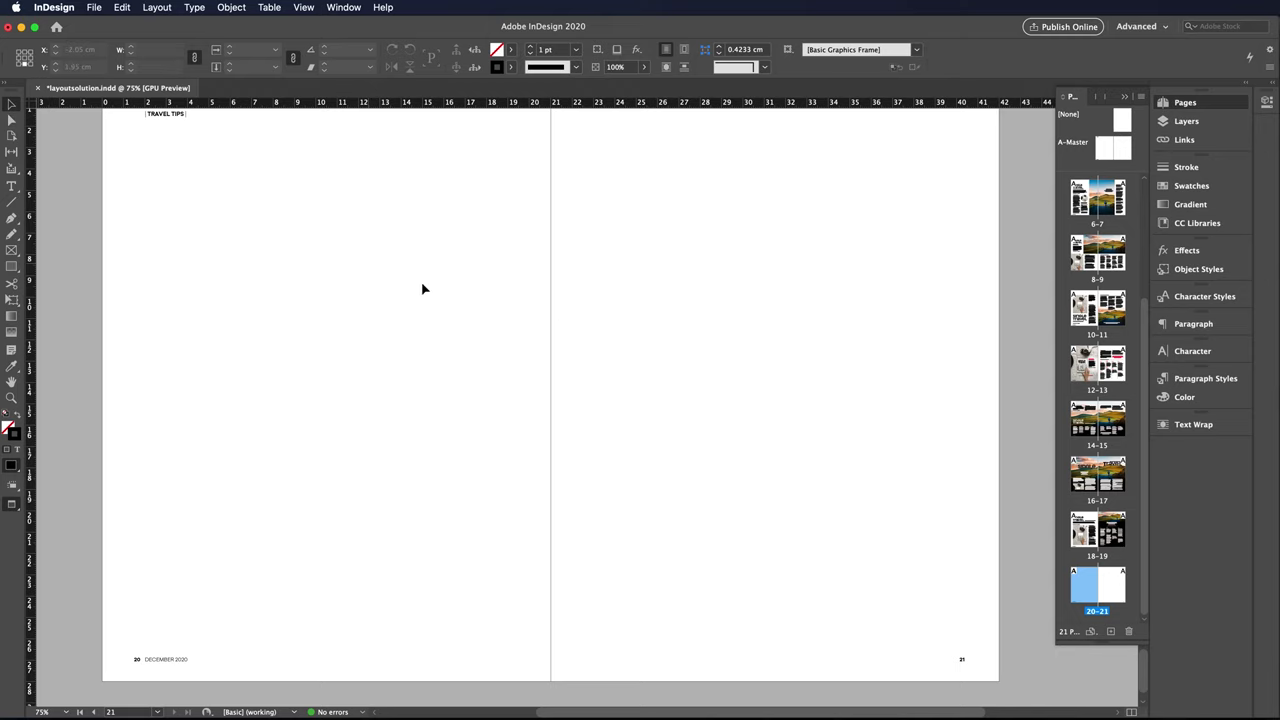
Place the cyclist landscape photo across spread 20–21, covering the page top.
key("super+d")
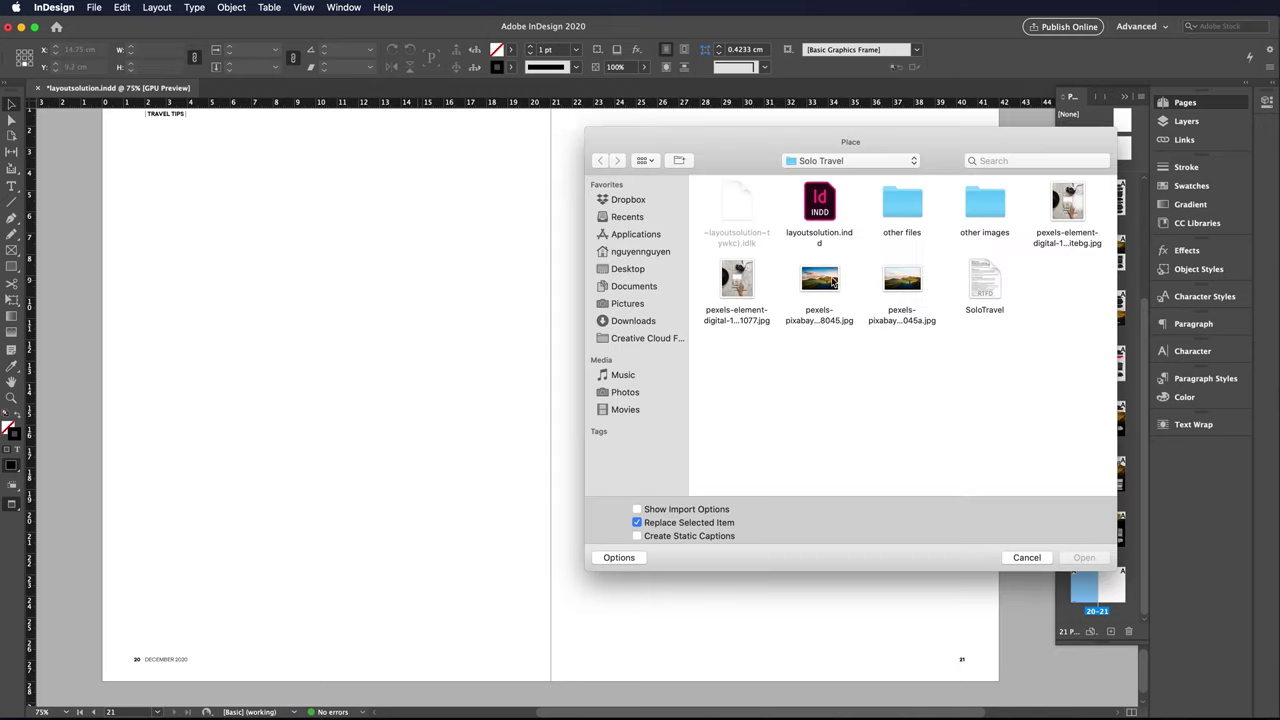
double_click(828, 285)
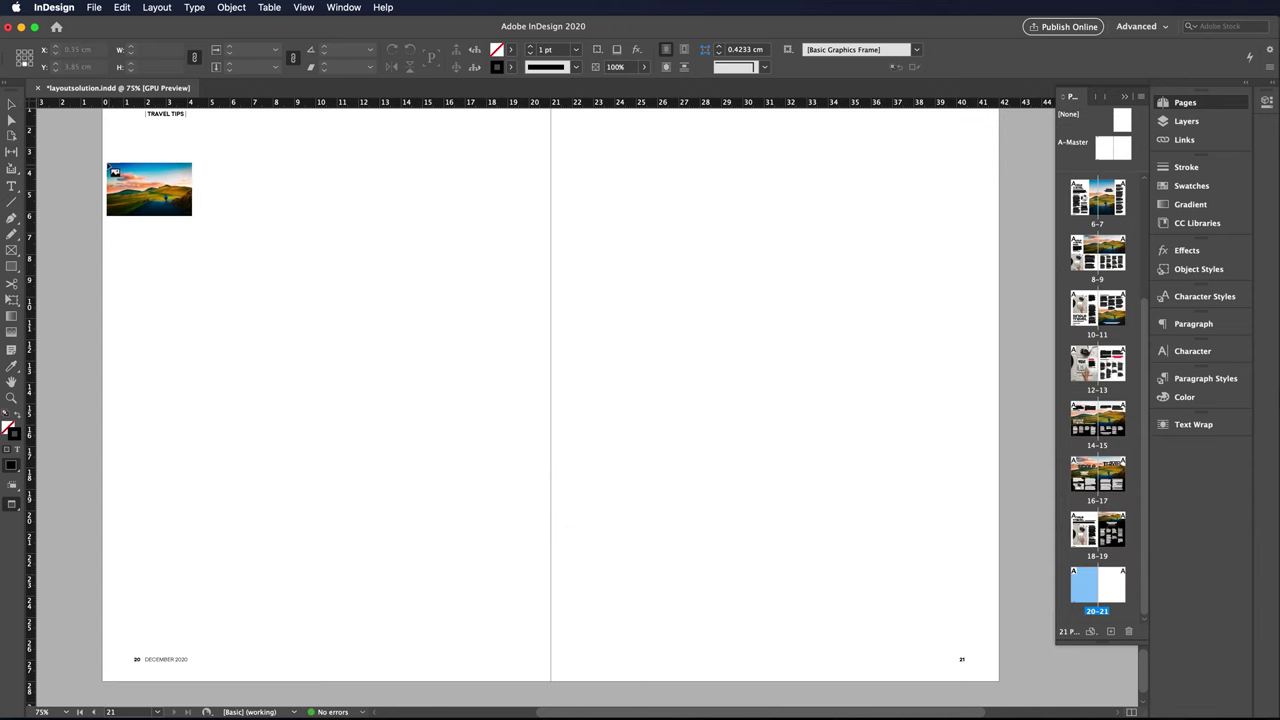
left_click_drag(103, 159, 1000, 193)
scroll(922, 303, "up", 1)
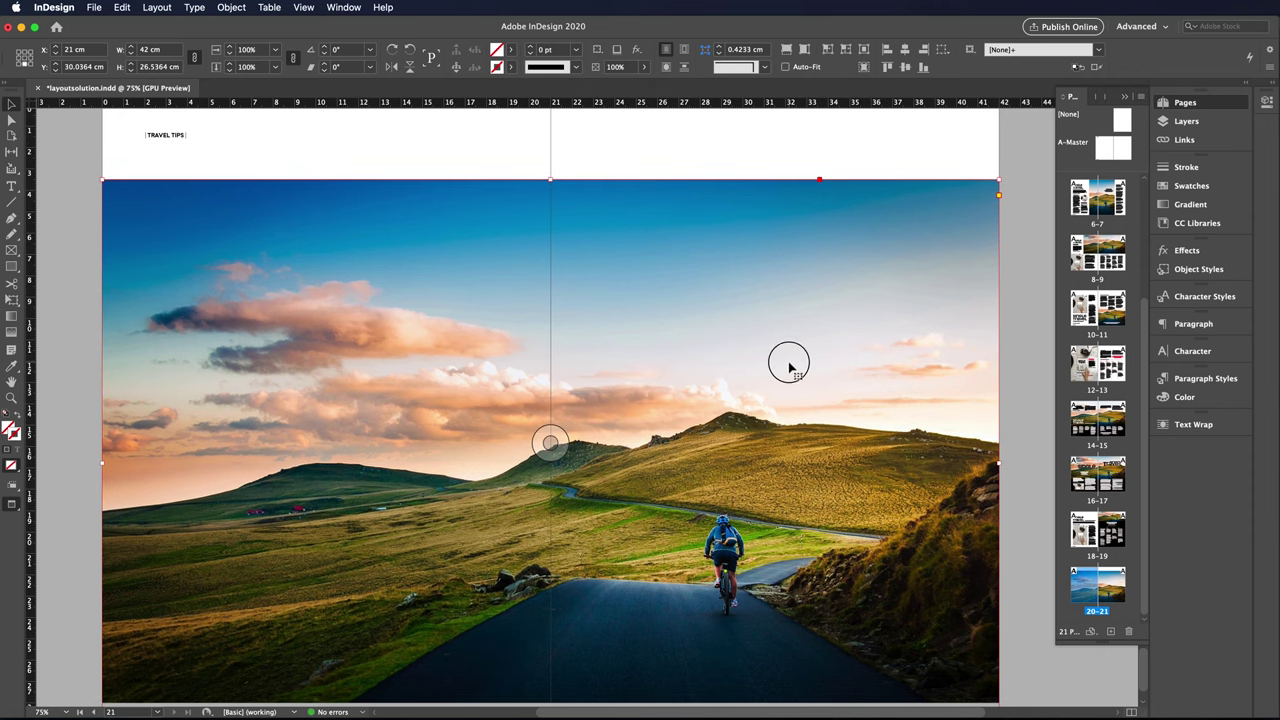
left_click_drag(789, 367, 791, 303)
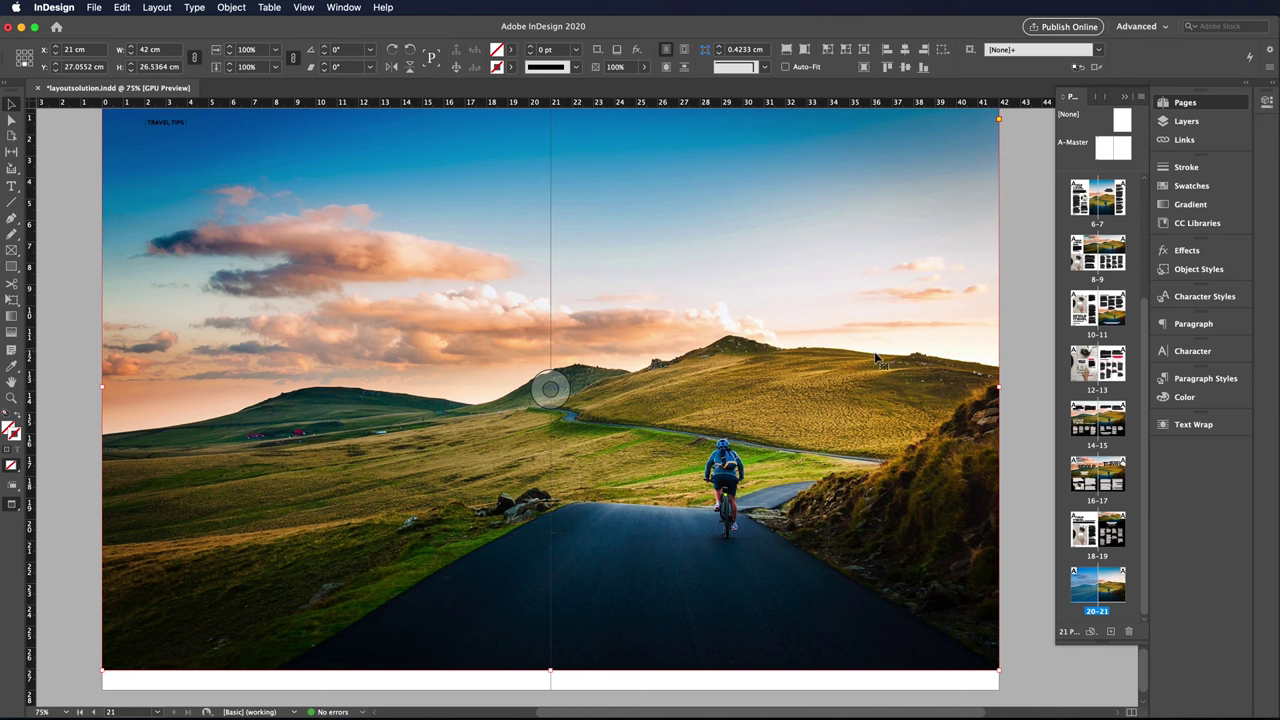
key("ctrl+minus")
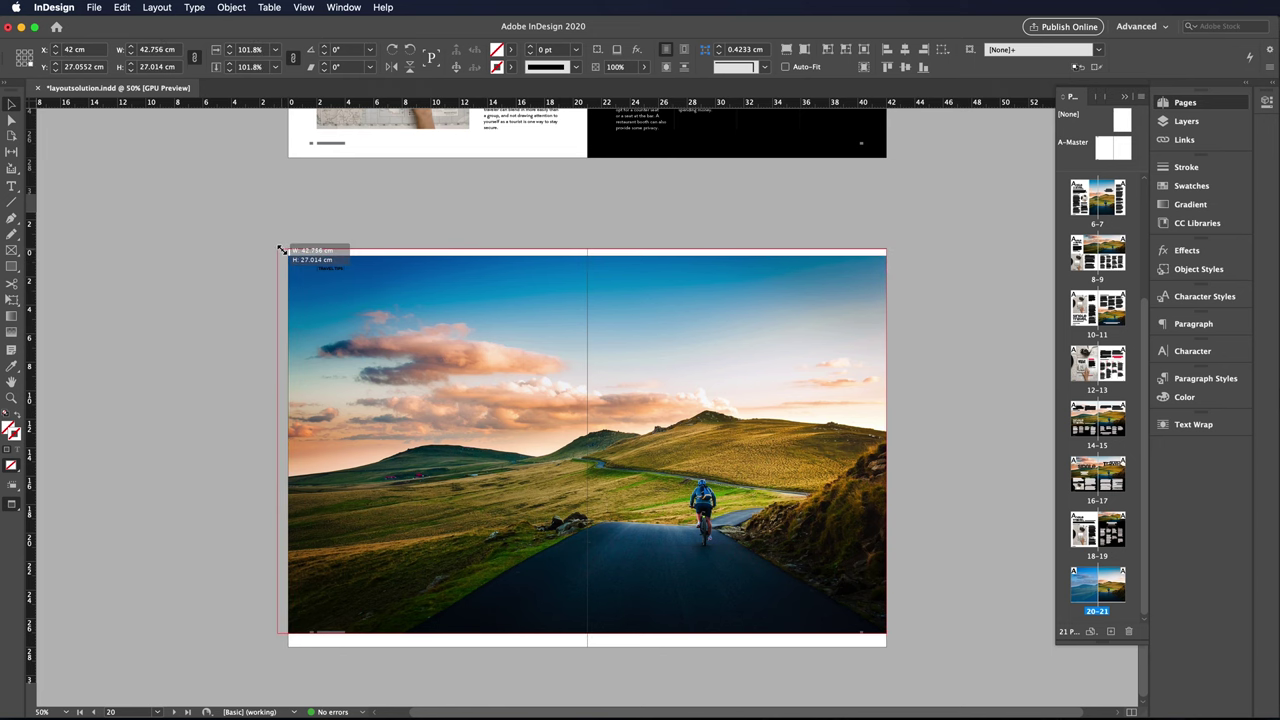
Extend the cyclist photo frame out to the top-left bleed.
left_click_drag(281, 250, 277, 249)
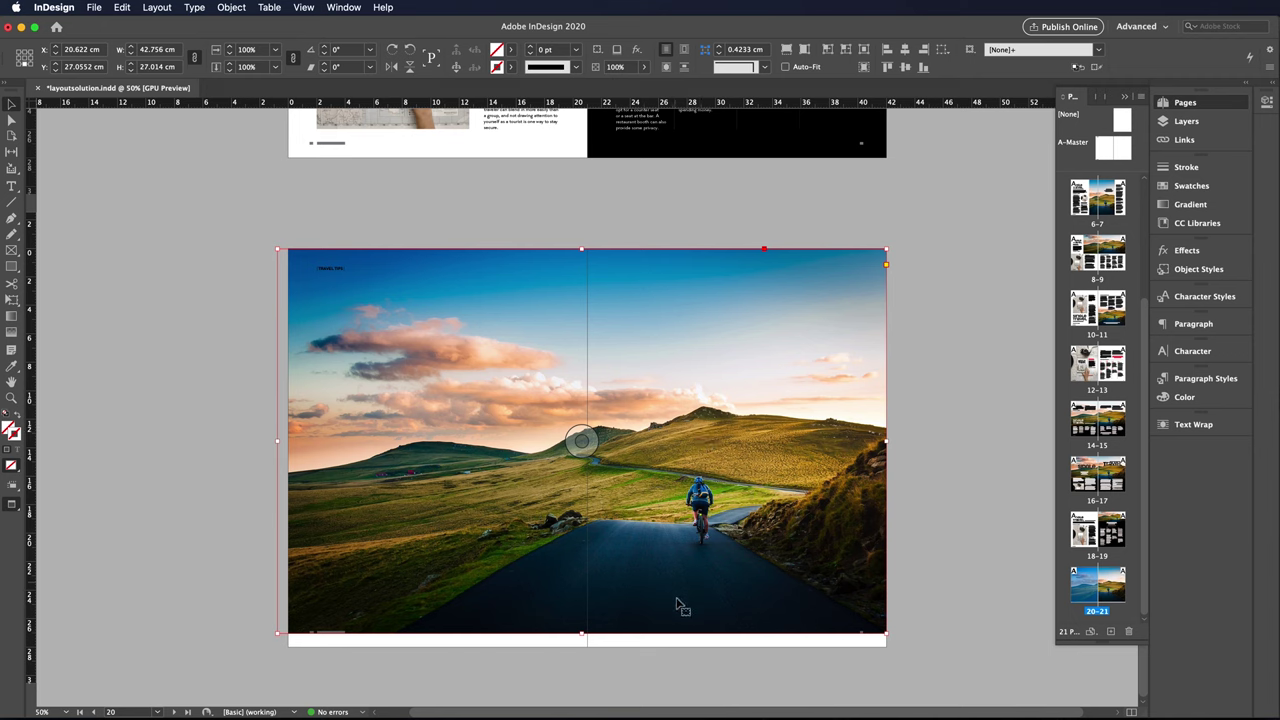
left_click(896, 652)
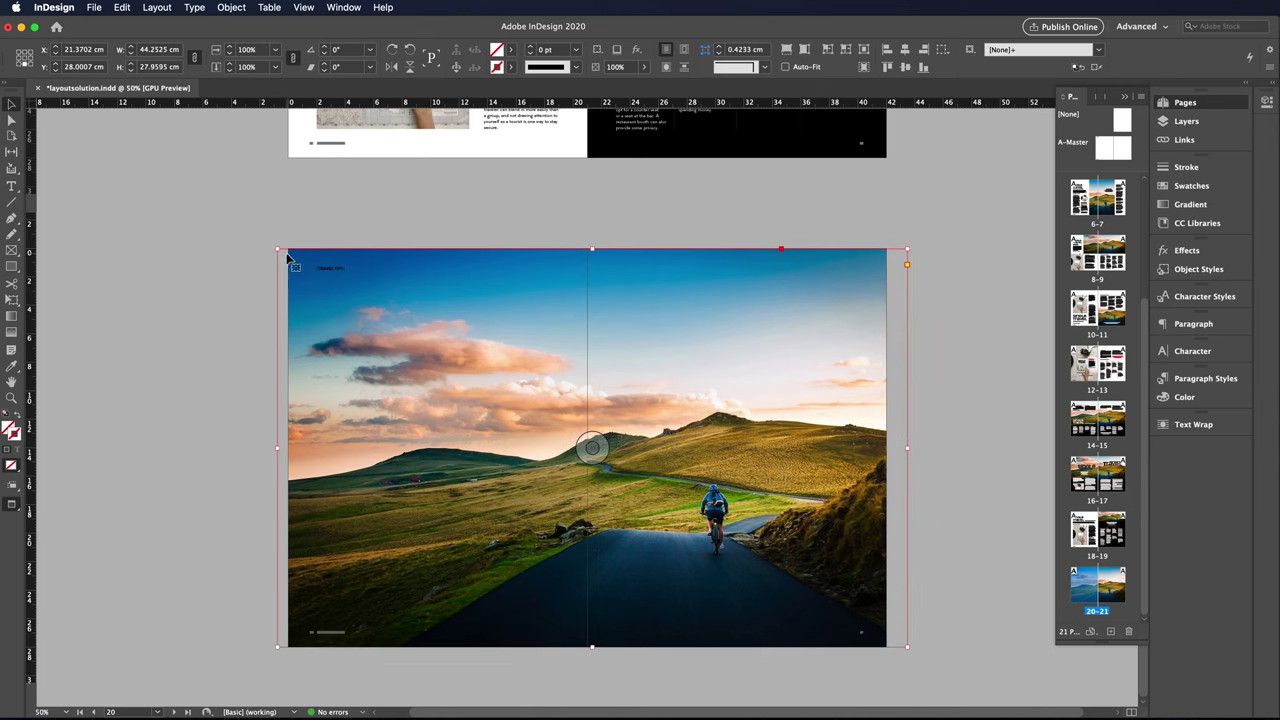
left_click_drag(279, 250, 274, 246)
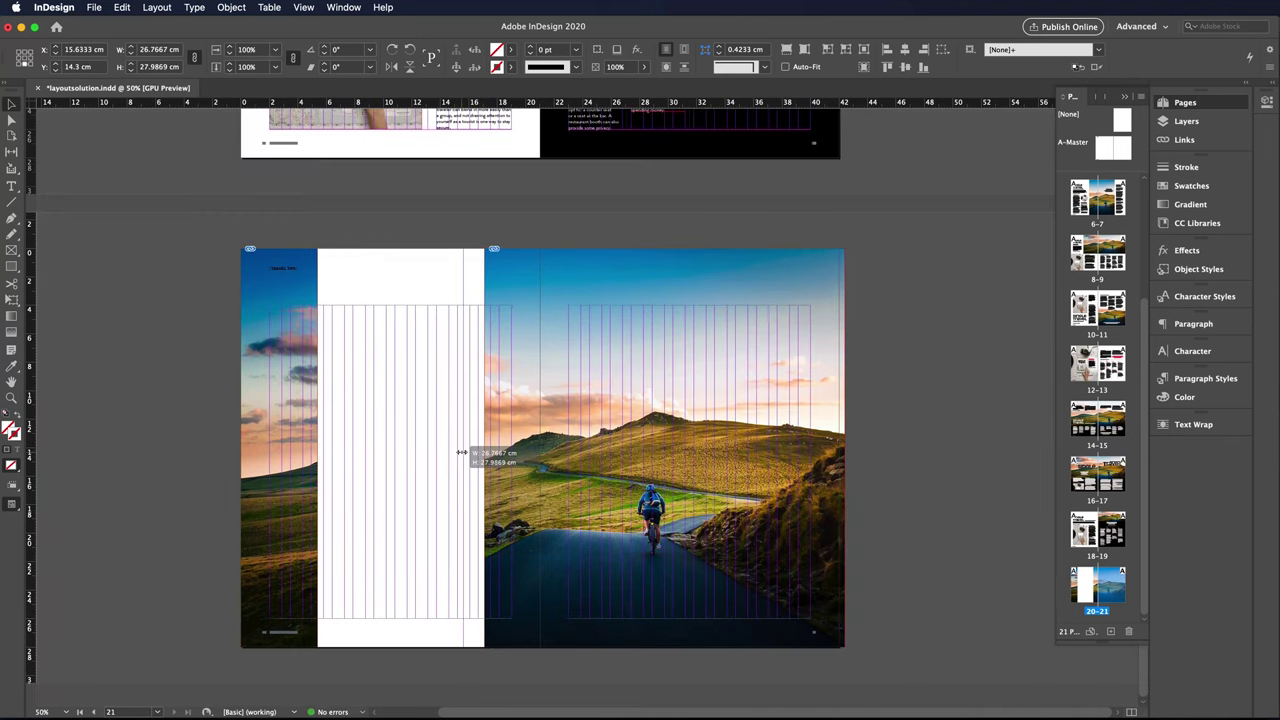
Trim the photo into strips with two white columns, then drop article text into the left column.
left_click_drag(331, 448, 463, 441)
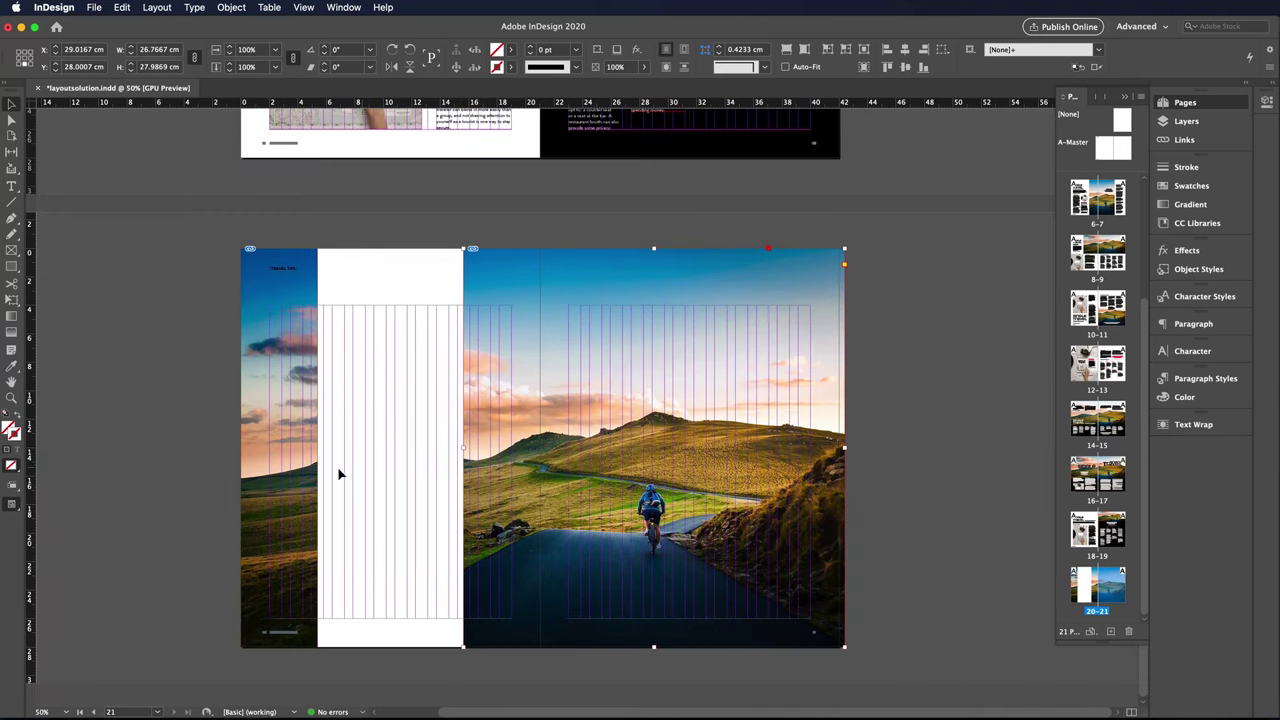
left_click_drag(845, 448, 679, 448)
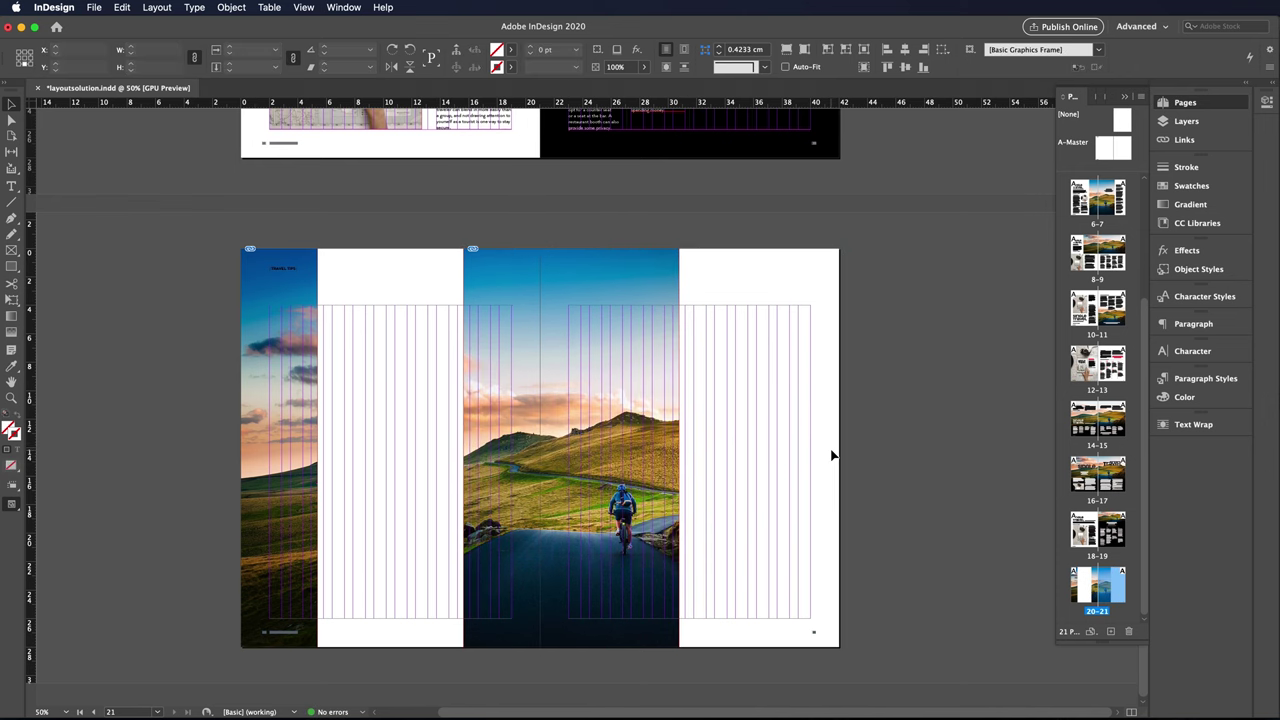
left_click_drag(571, 443, 860, 490)
key("w")
key("w")
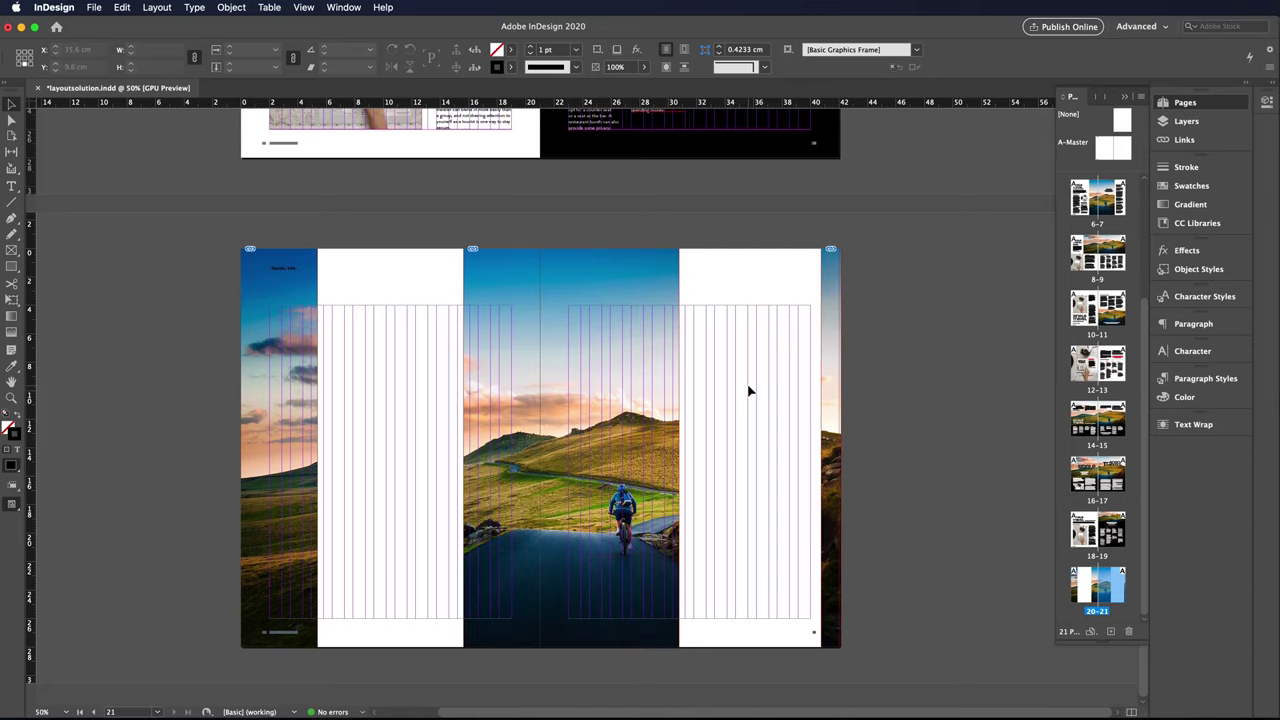
key("super+Tab")
left_click_drag(386, 509, 333, 305)
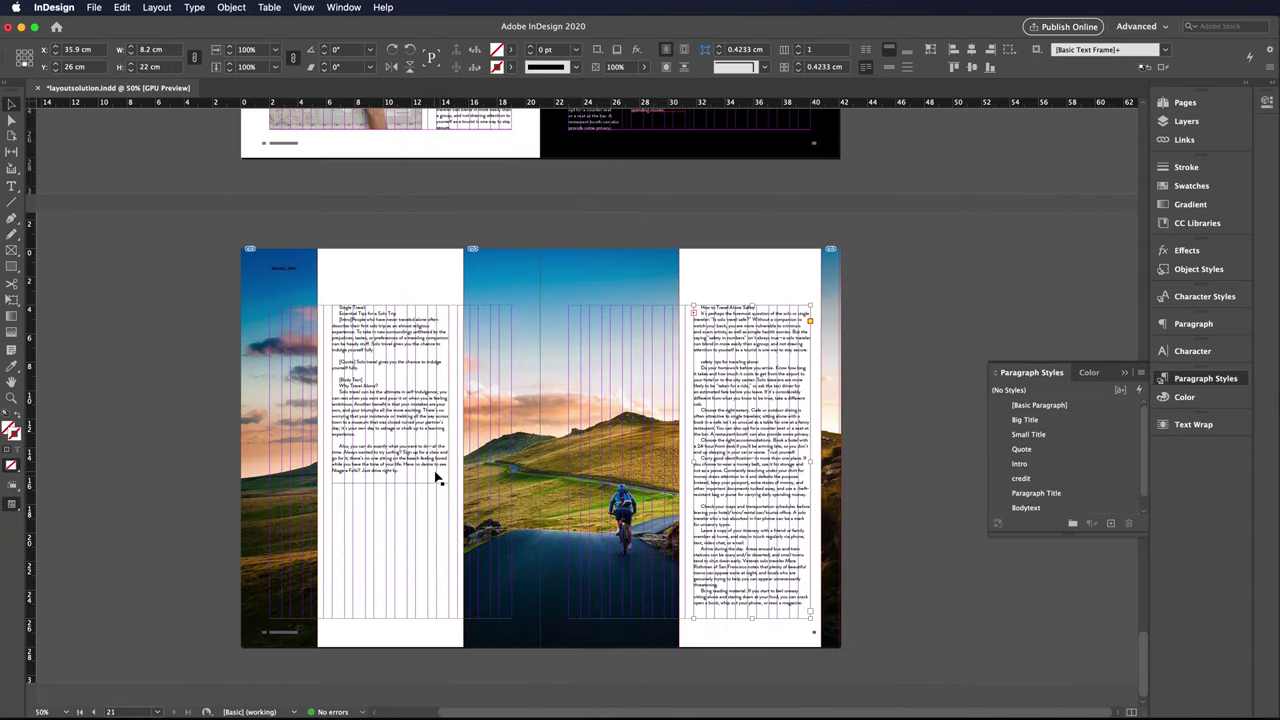
Style the right-page headings as Paragraph Title and the tip paragraphs as Bodytext+.
key("super+1")
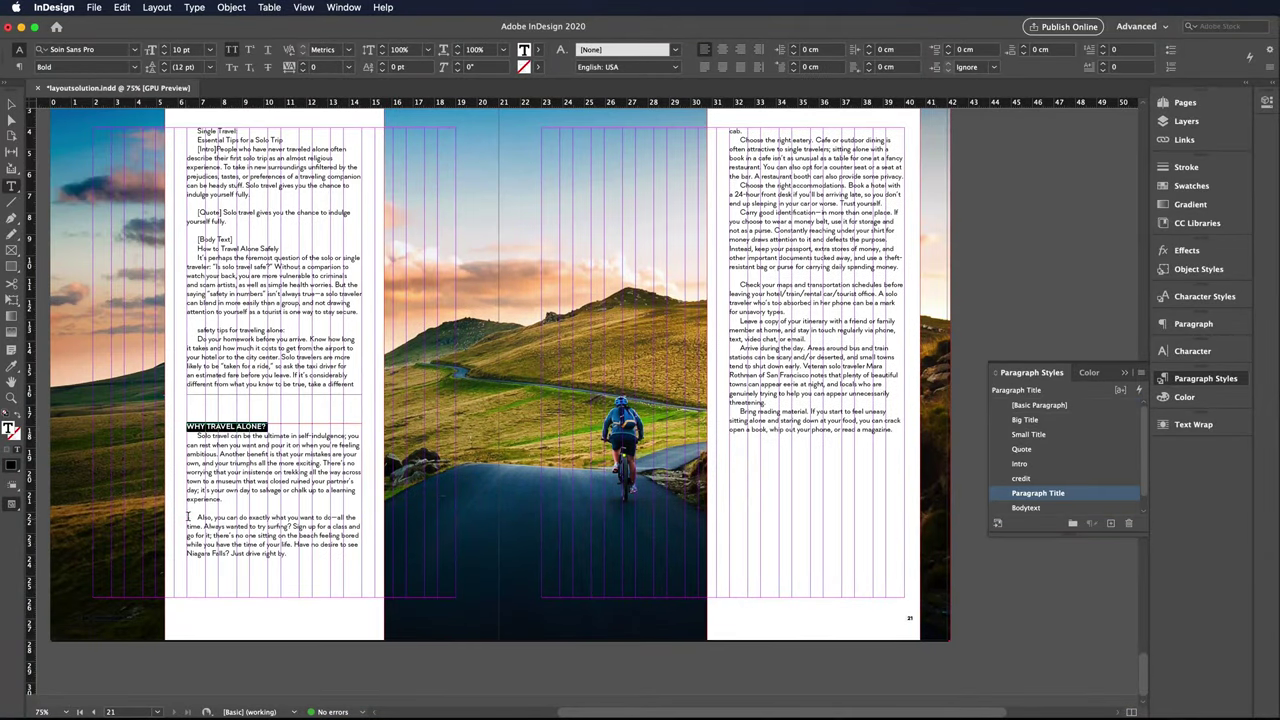
left_click(187, 516)
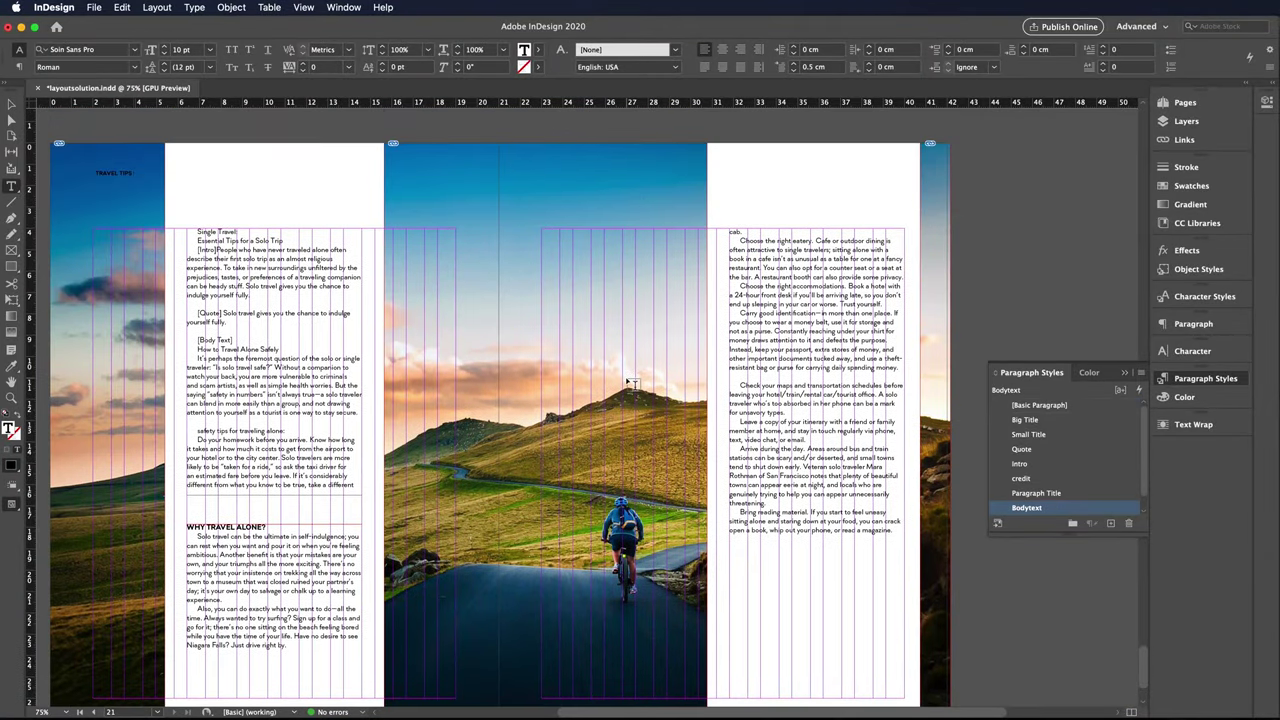
key("Escape")
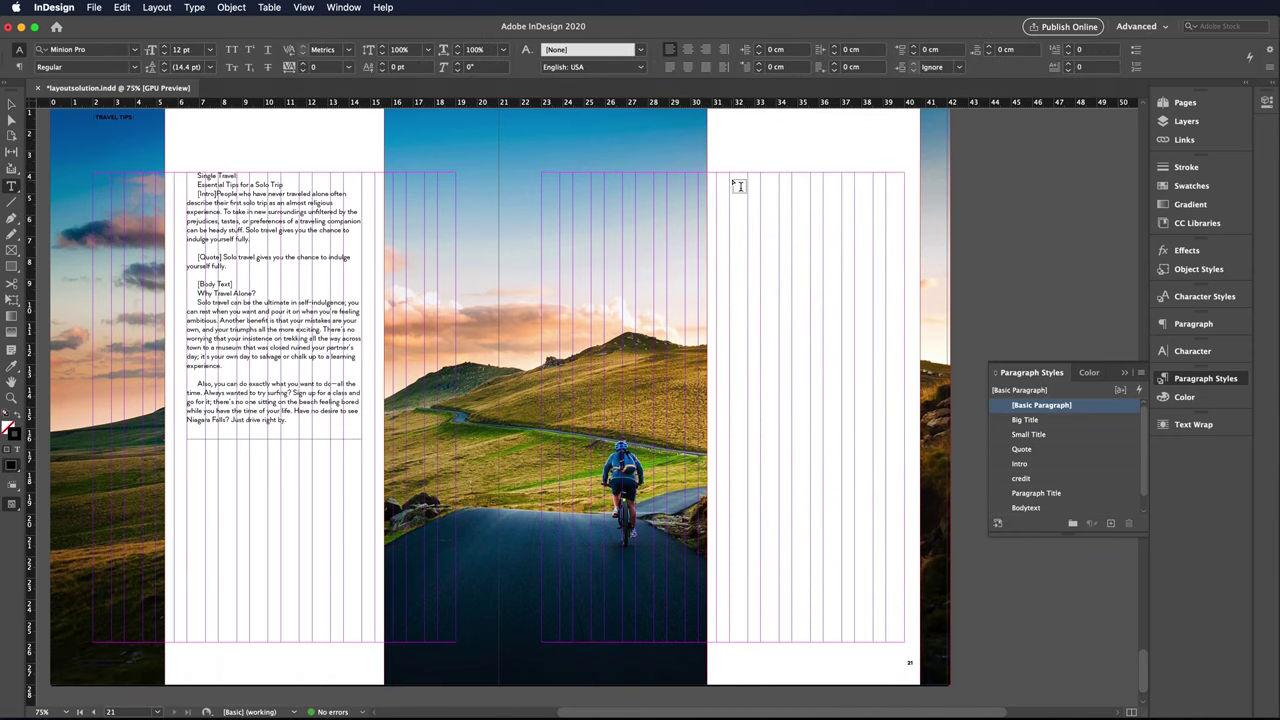
double_click(810, 175)
triple_click(795, 257)
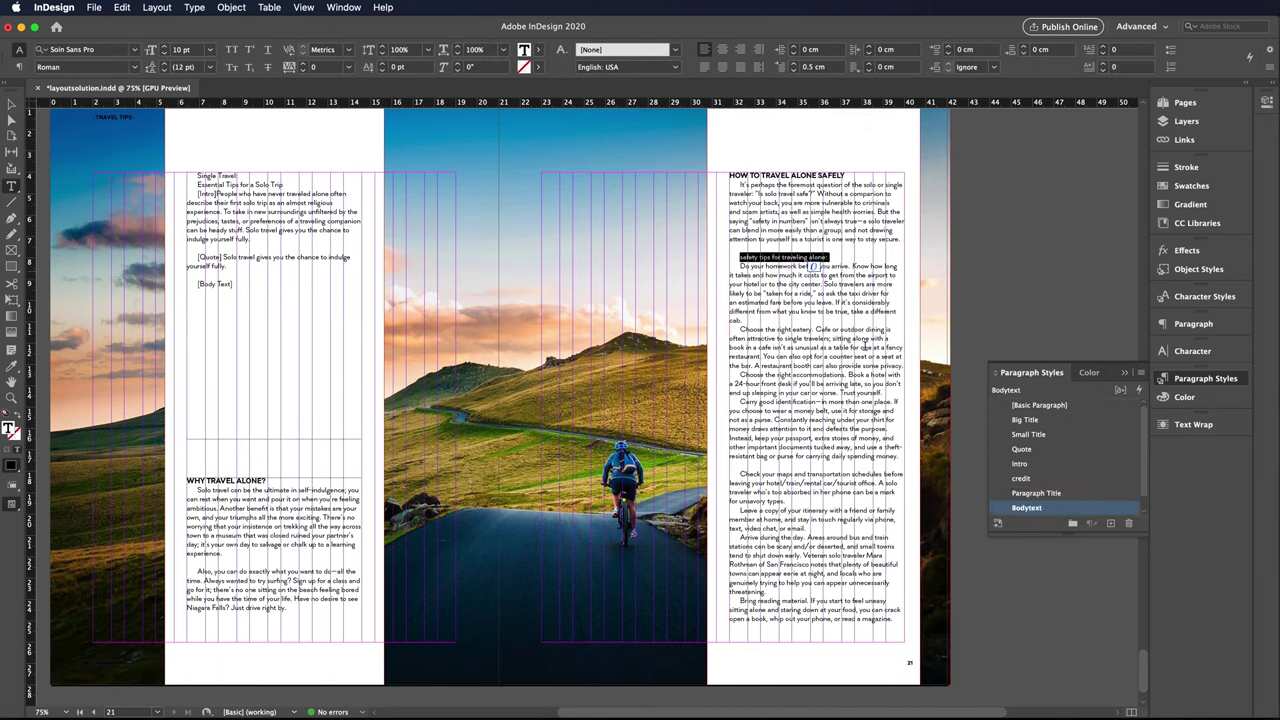
left_click_drag(729, 268, 890, 620)
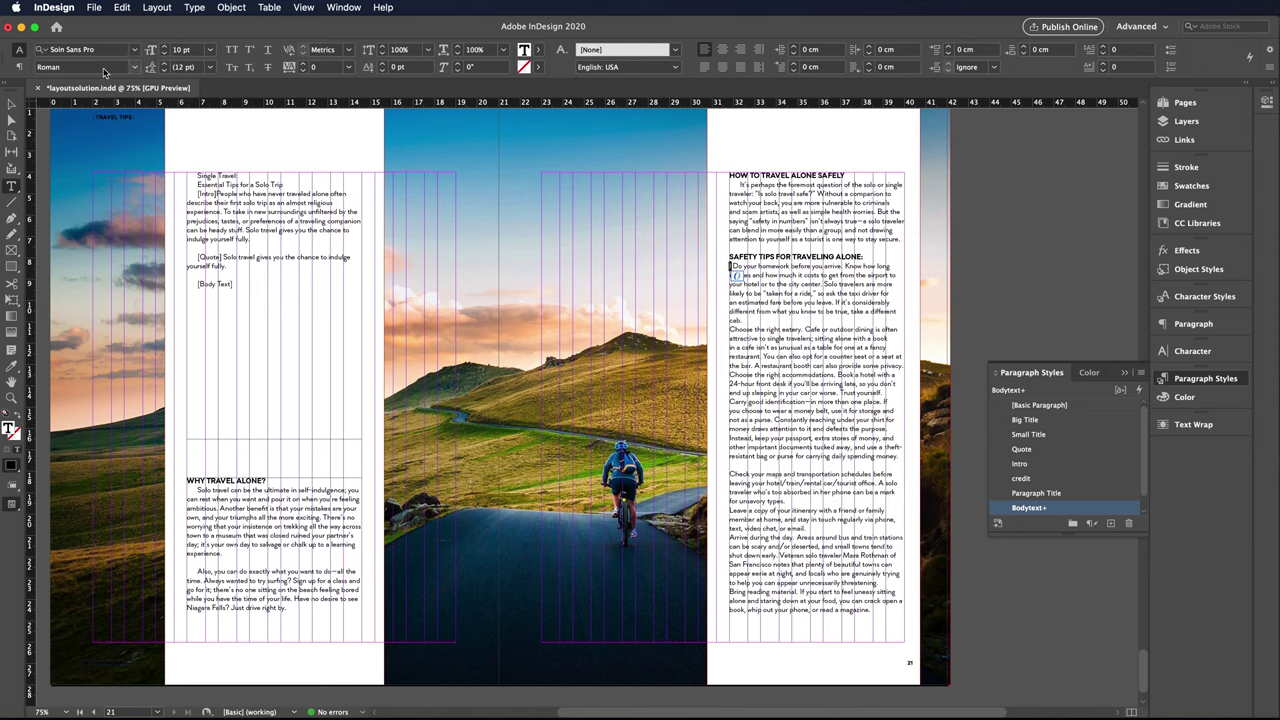
Make each safety tip's lead-in phrase bold.
key("super+equal")
key("super+equal")
scroll(455, 663, "down", 3)
scroll(455, 663, "down", 2)
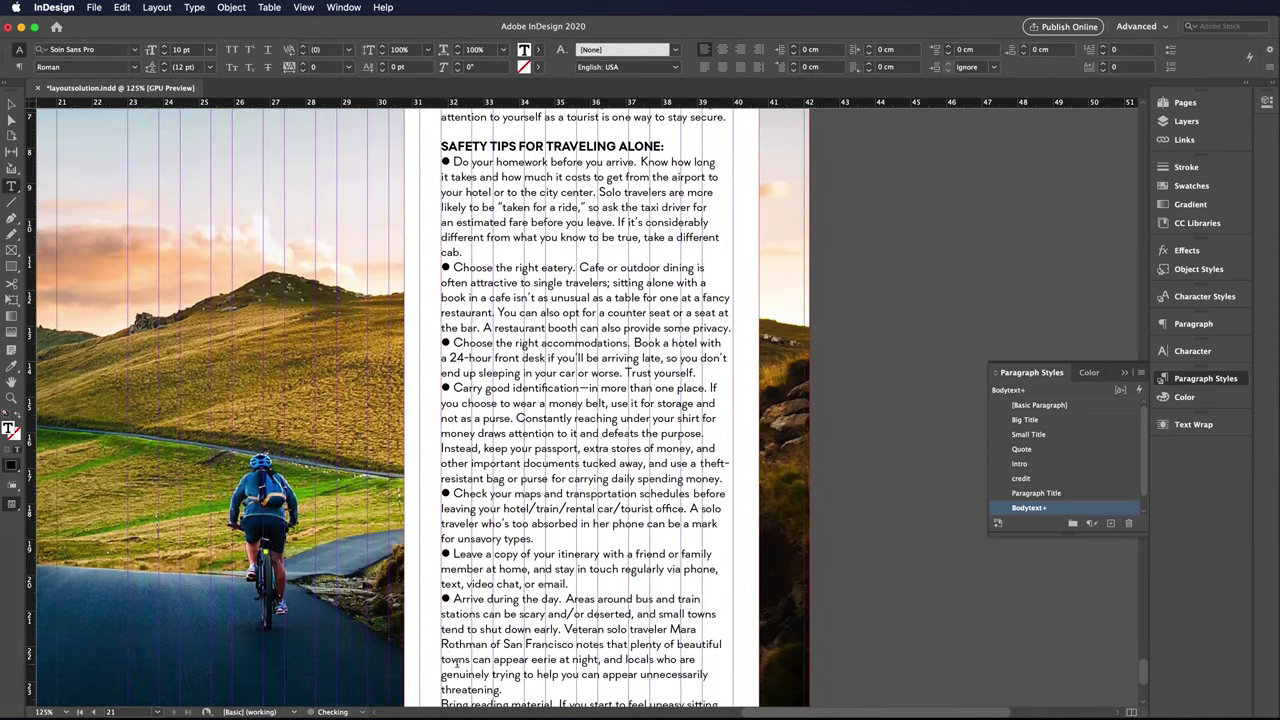
scroll(457, 662, "up", 5)
left_click_drag(453, 387, 637, 387)
left_click_drag(453, 493, 575, 493)
left_click_drag(453, 568, 628, 568)
left_click_drag(453, 613, 580, 613)
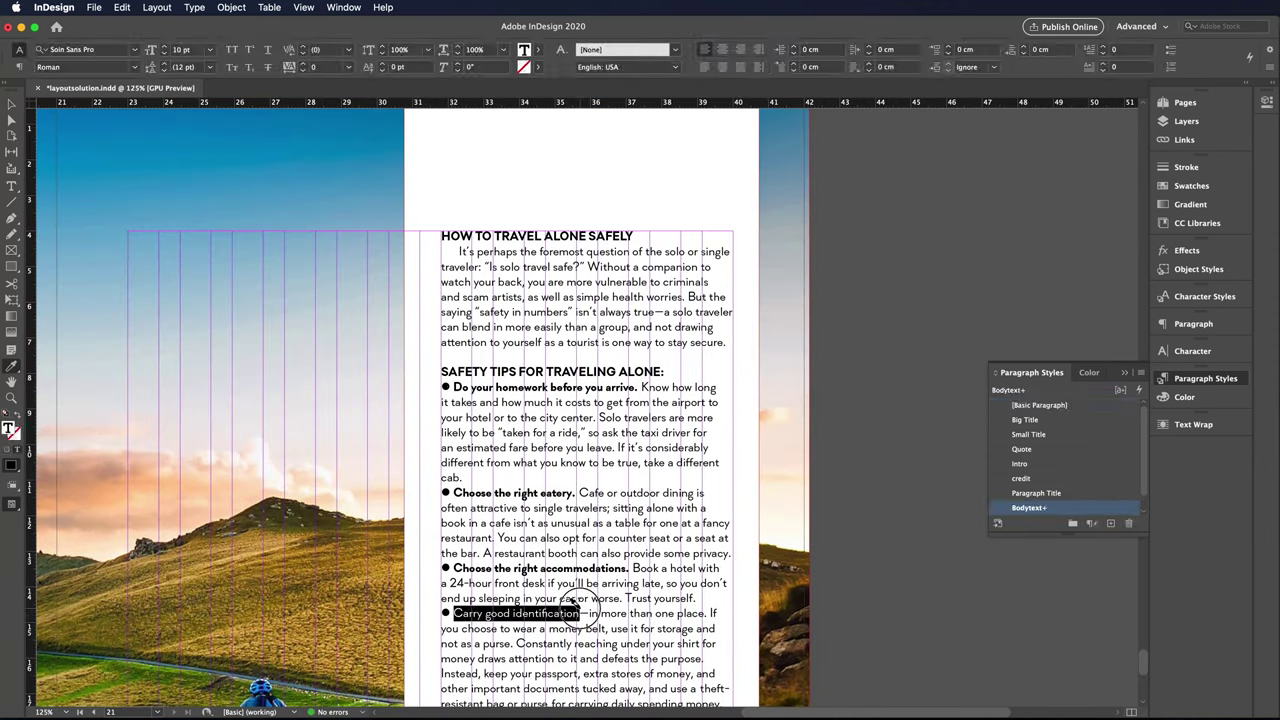
key("super+shift+b")
scroll(578, 600, "down", 5)
scroll(578, 600, "down", 5)
key("Escape")
key("super+minus")
key("super+minus")
Shrink the right text frame to its first paragraph and thread the tips into two columns.
left_click(345, 580)
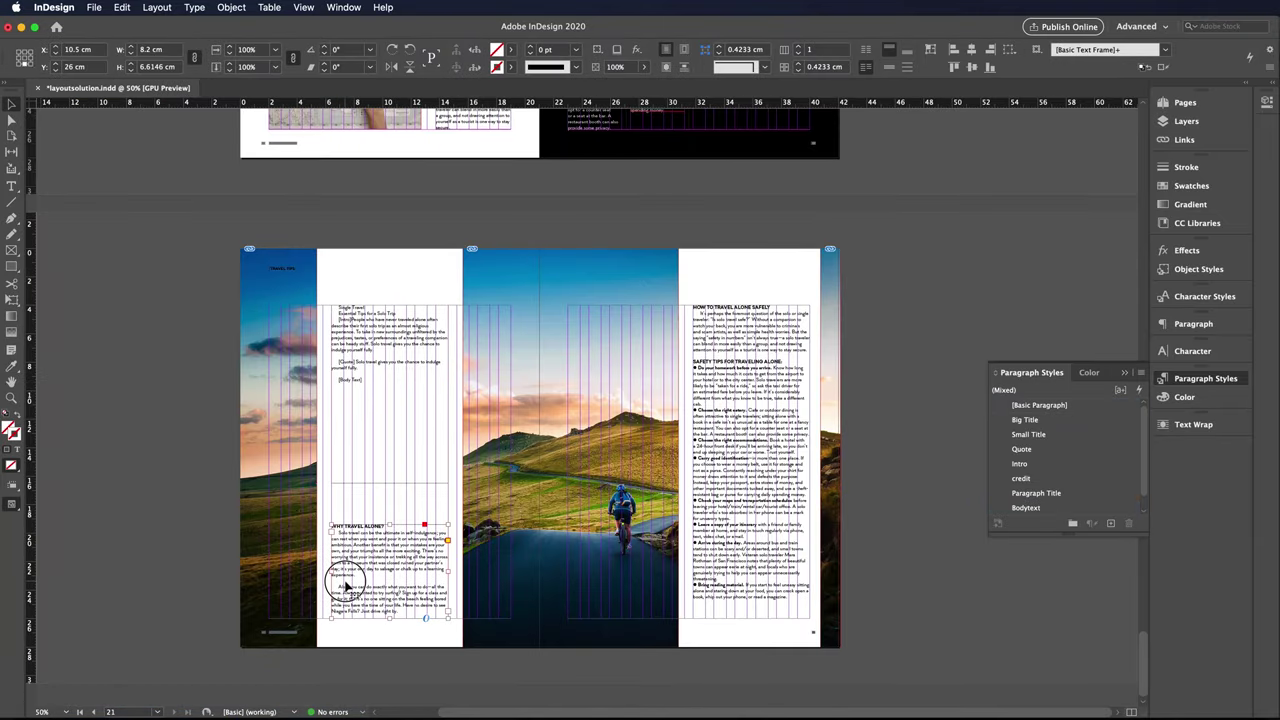
left_click(760, 499)
key("super+equal")
key("super+equal")
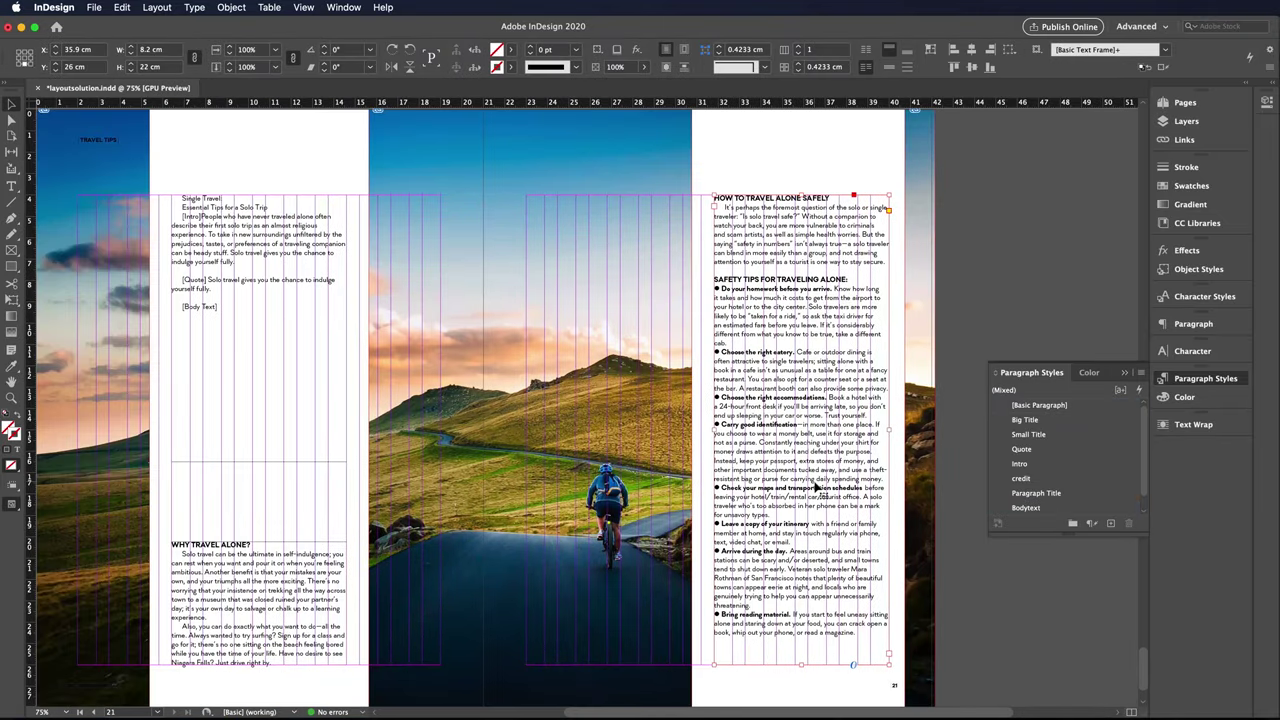
left_click_drag(801, 664, 801, 272)
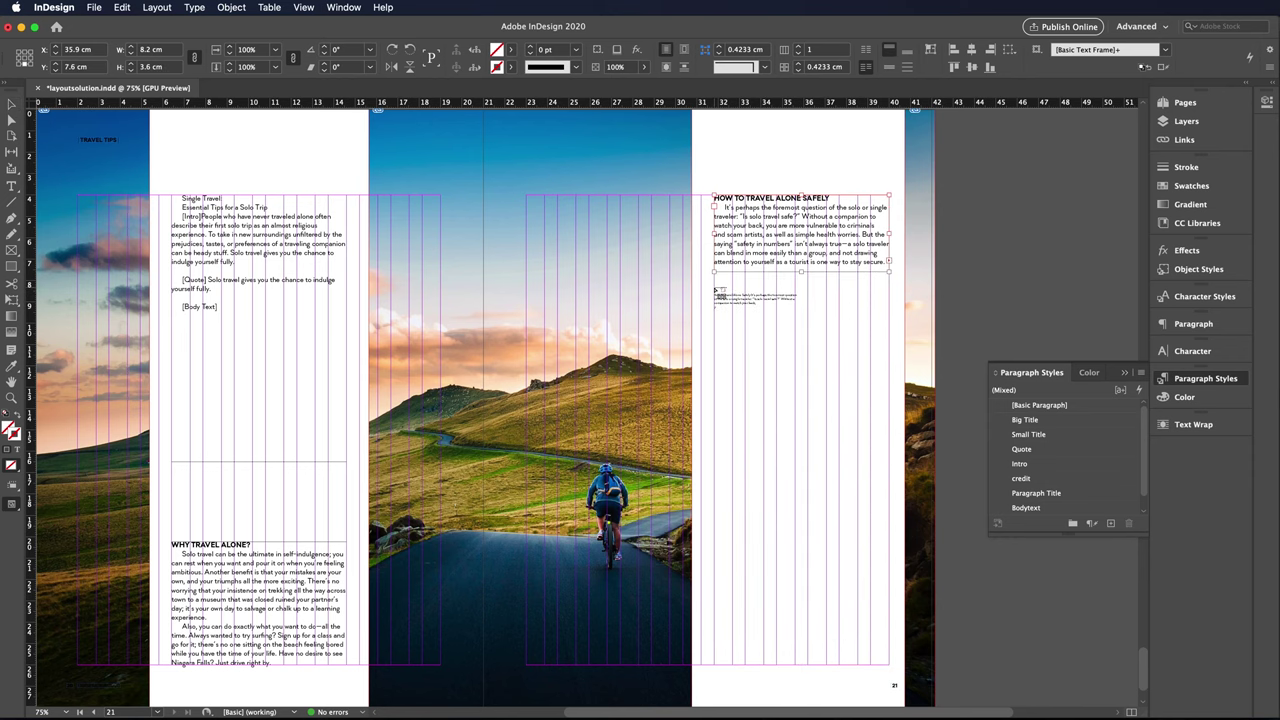
left_click(888, 272)
left_click_drag(714, 288, 796, 665)
left_click_drag(808, 288, 890, 665)
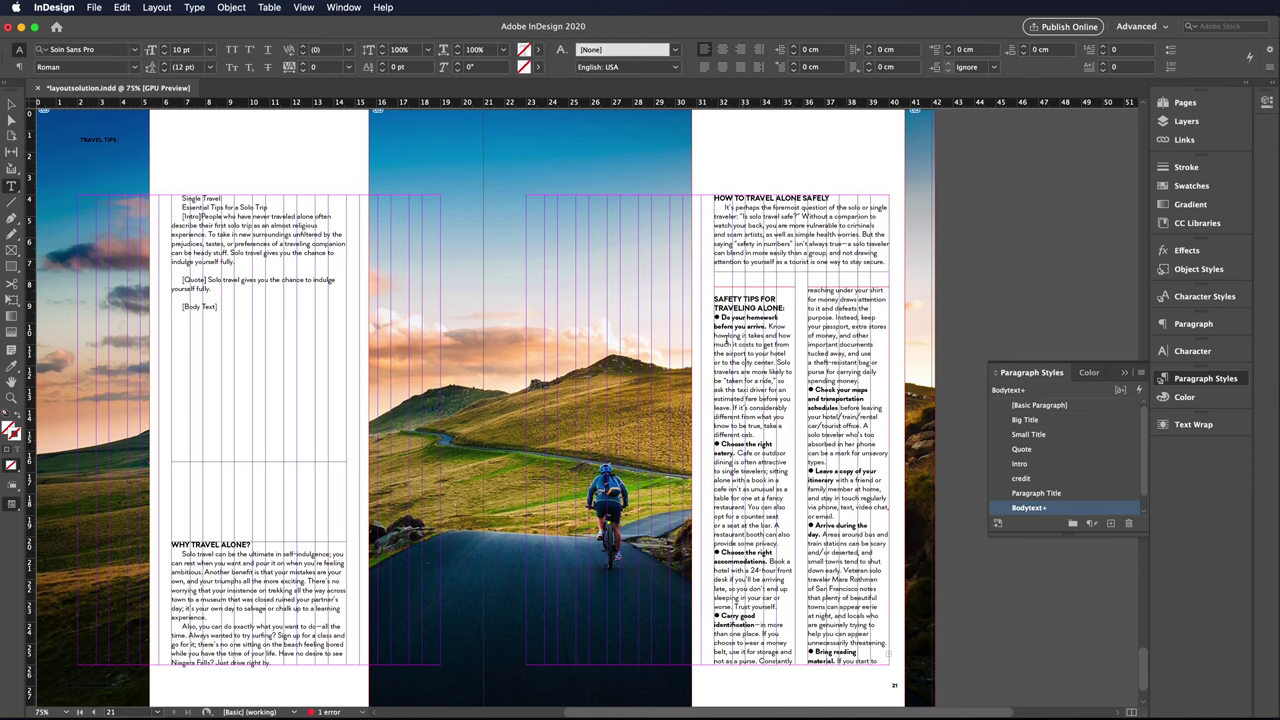
Move the two safety-tip columns up under the intro.
triple_click(779, 318)
scroll(848, 662, "down", 1)
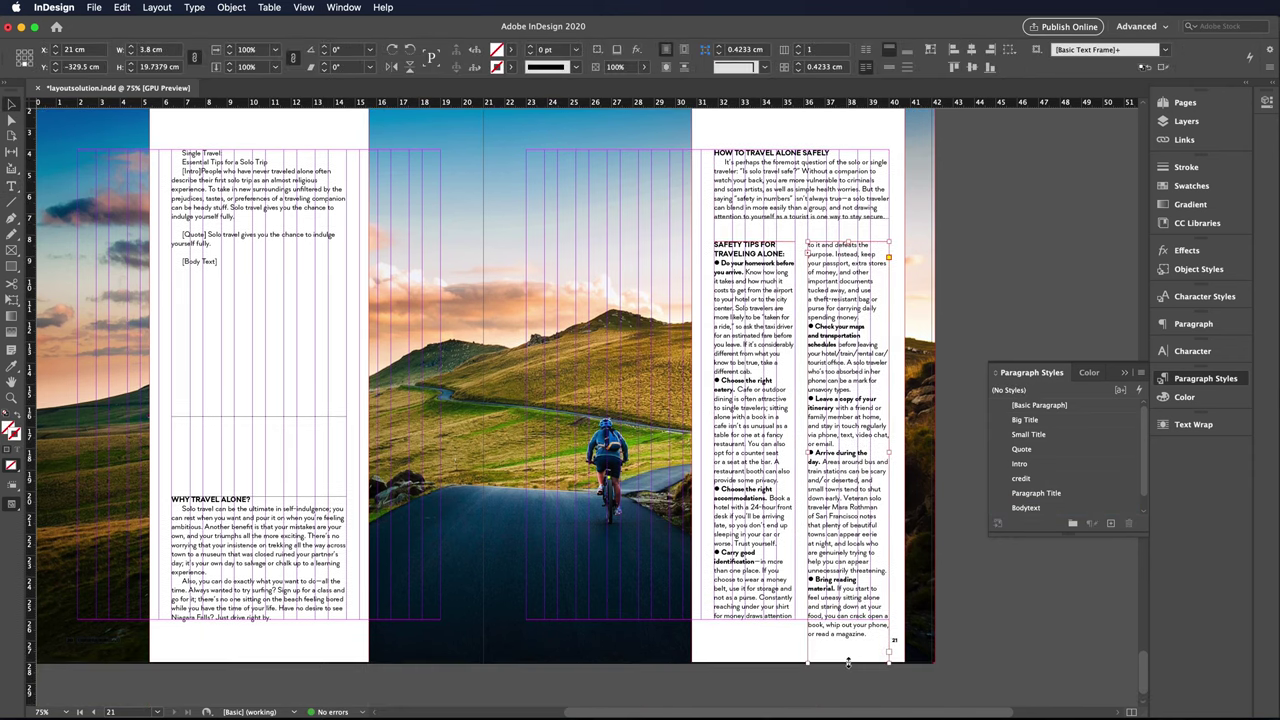
left_click_drag(848, 662, 848, 622)
left_click(821, 631)
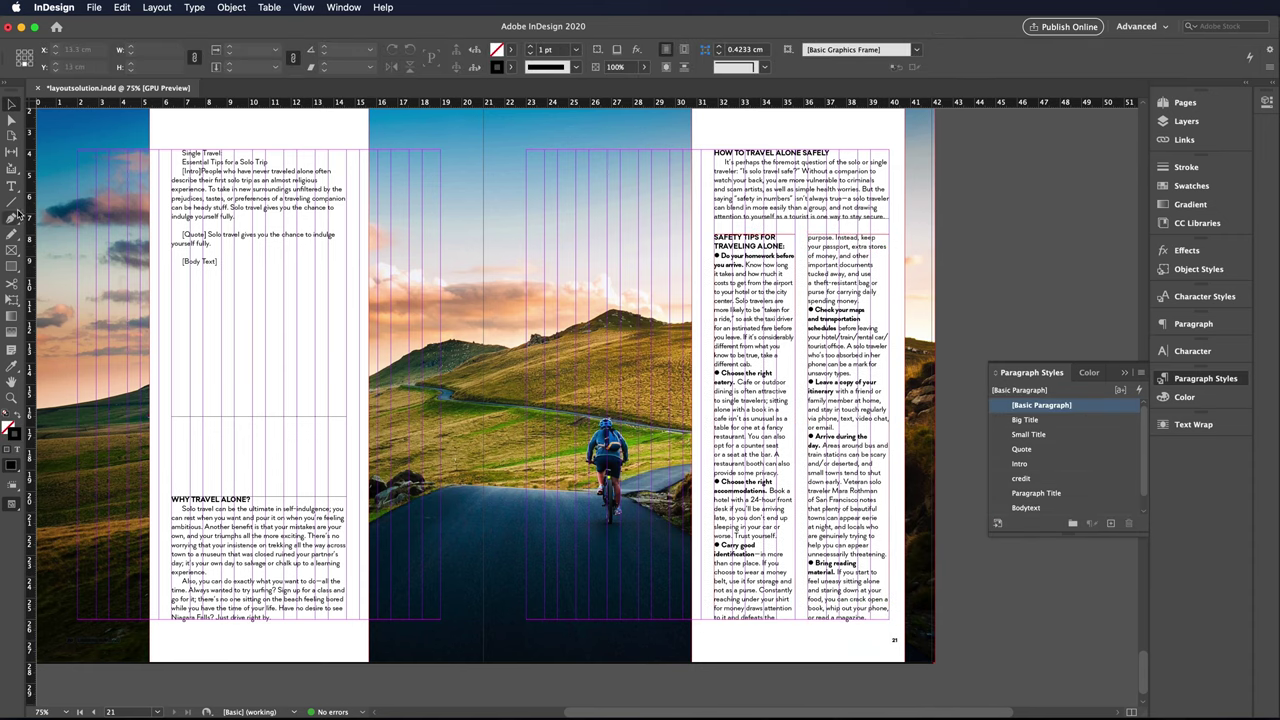
Apply the Quote paragraph style to the solo-travel quote.
key("w")
scroll(335, 477, "up", 2)
scroll(660, 505, "left", 5)
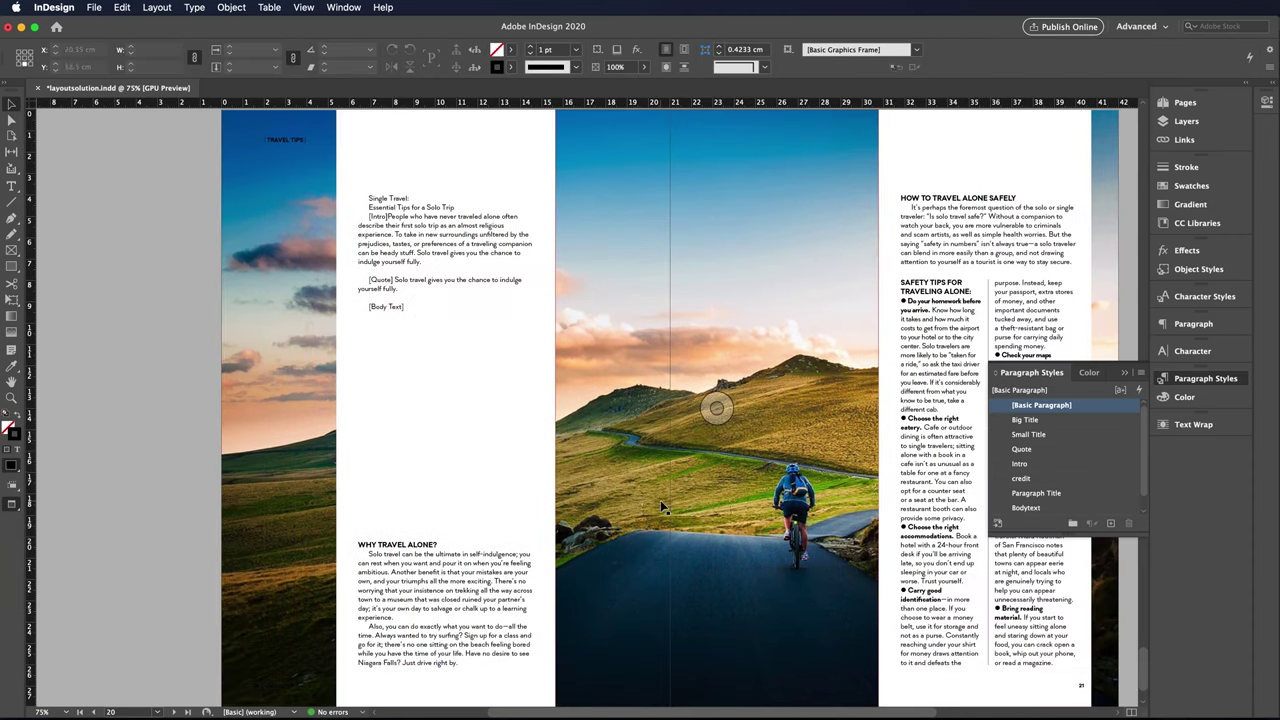
key("t")
triple_click(400, 283)
left_click(1021, 449)
Position the quote over the cyclist photo and narrow its frame so it reflows.
left_click_drag(543, 314, 558, 340)
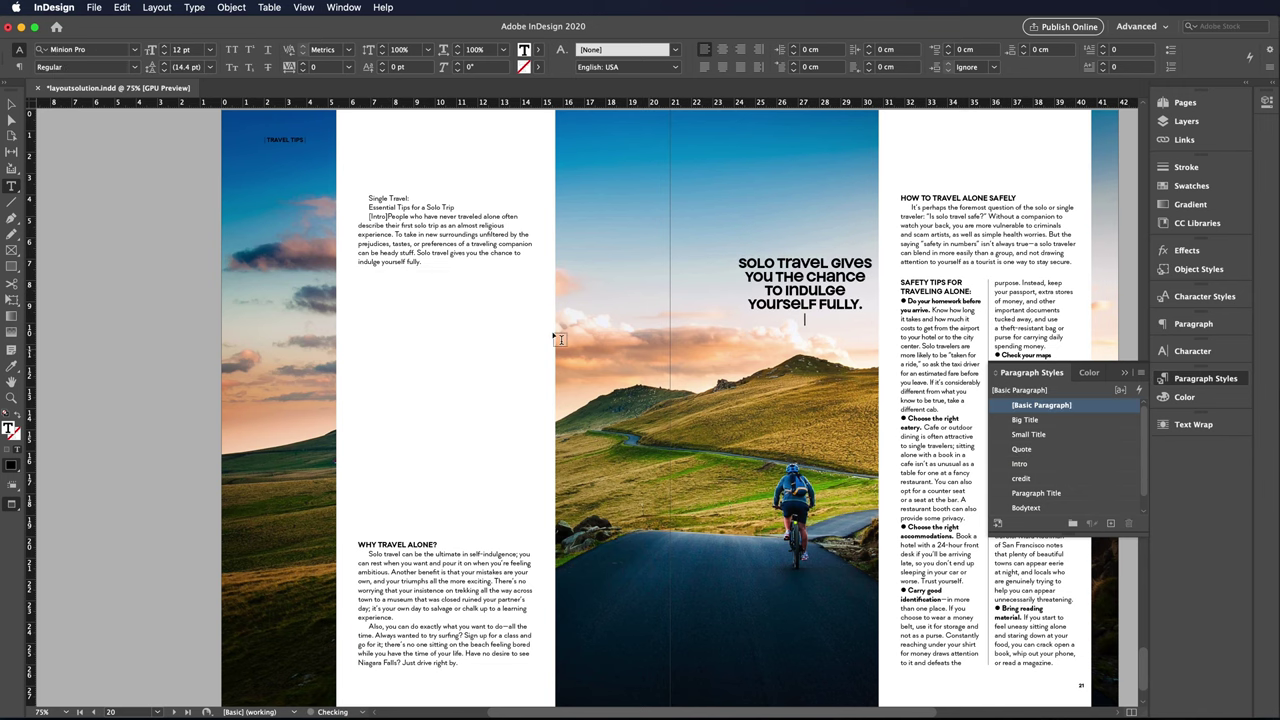
key("Escape")
key("w")
mouse_move(717, 382)
left_mouse_down()
mouse_move(806, 305)
mouse_move(826, 316)
left_mouse_up()
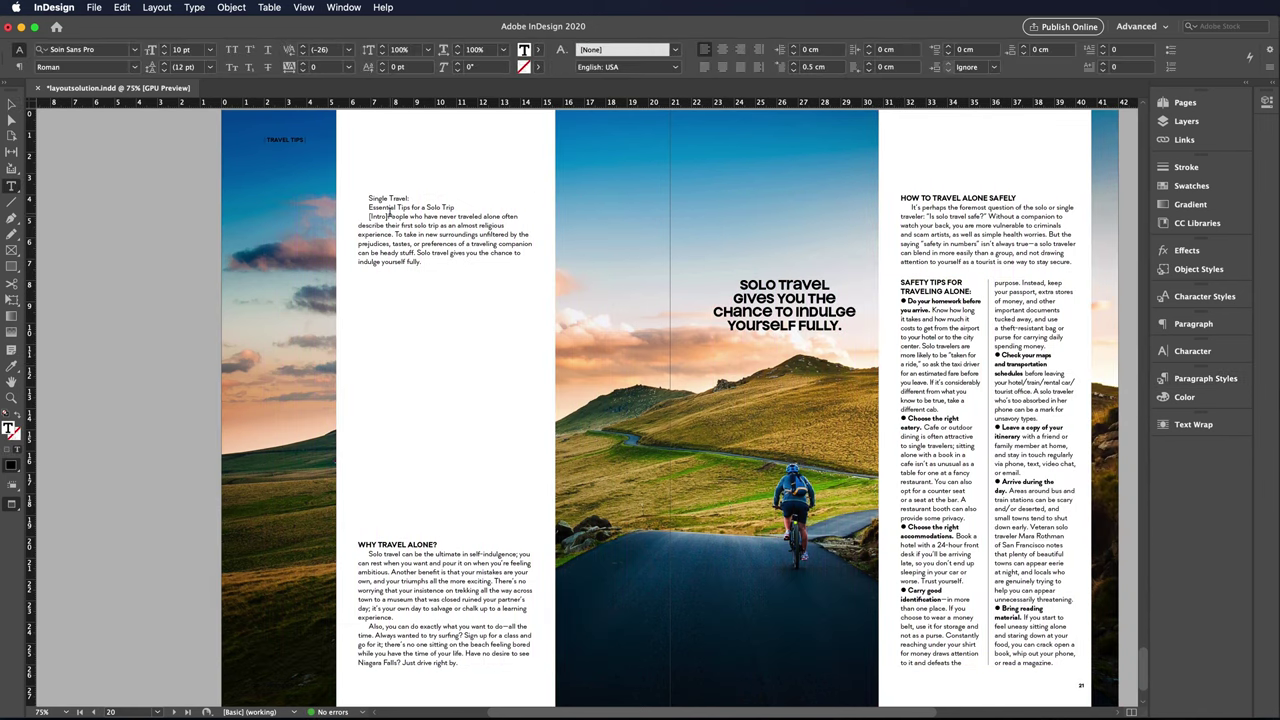
Apply Intro, Big Title and Small Title styles to the opening text and resize the subtitle frame.
left_click(1026, 507)
left_click(1025, 419)
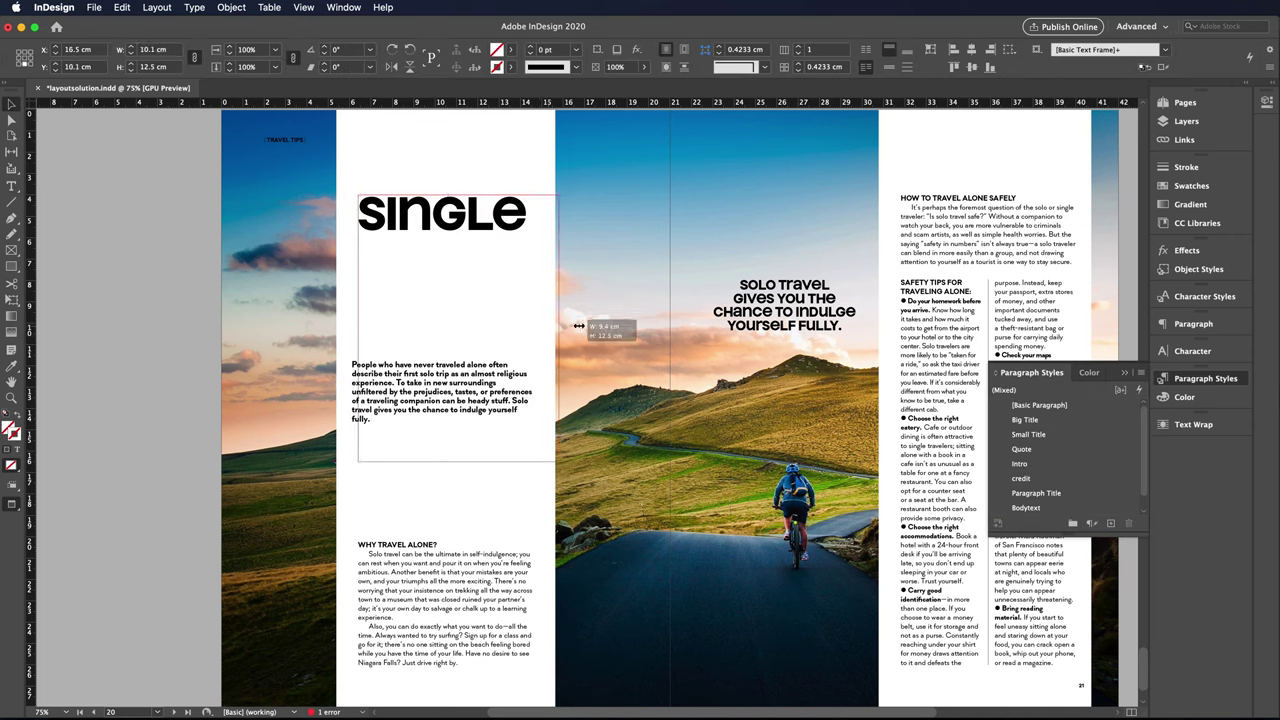
left_click(391, 198)
key("Escape")
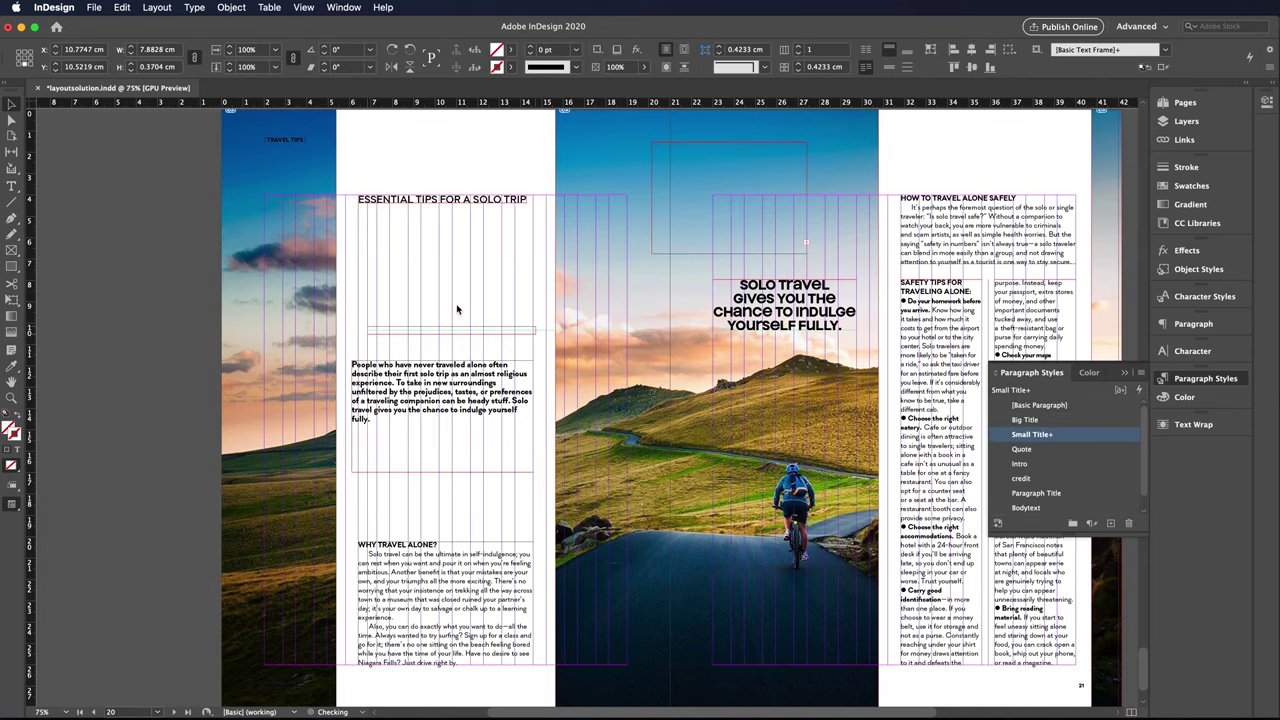
mouse_move(445, 195)
left_mouse_down()
mouse_move(445, 289)
mouse_move(460, 295)
left_mouse_up()
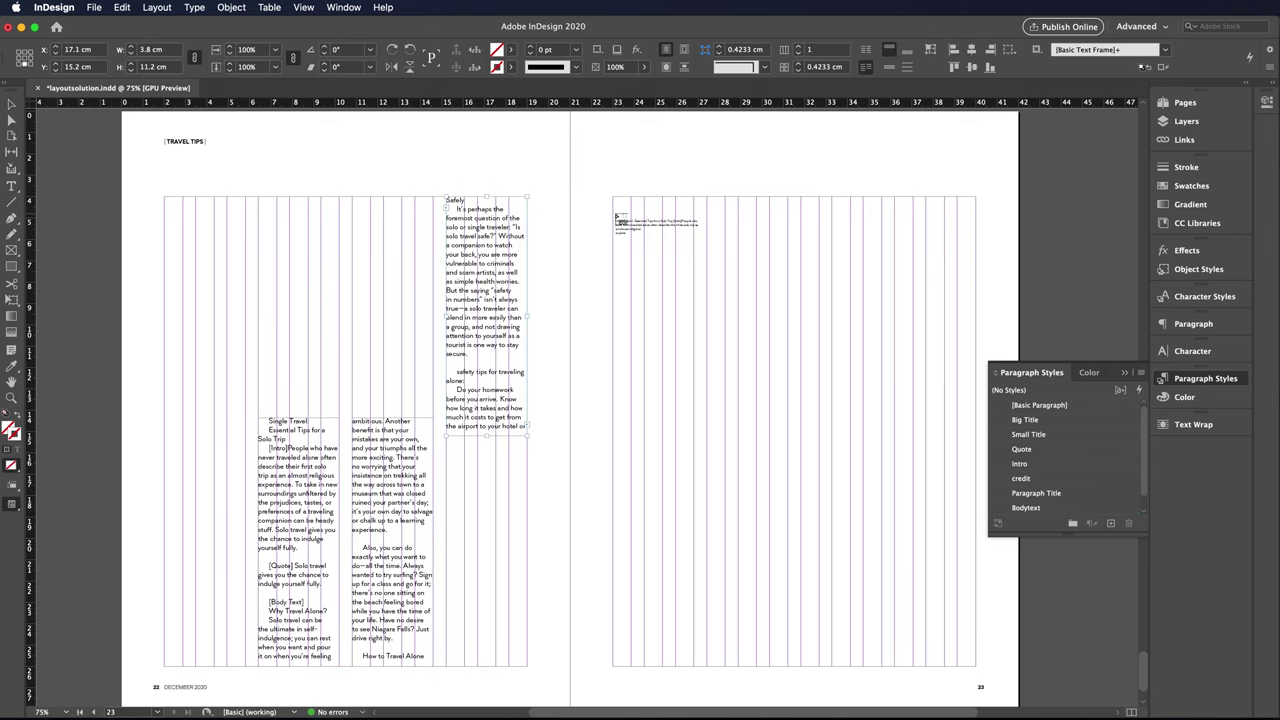
Thread the article through four right-page columns and shorten the first-page column.
left_click_drag(613, 198, 700, 420)
left_click_drag(706, 198, 793, 420)
left_click_drag(800, 198, 885, 420)
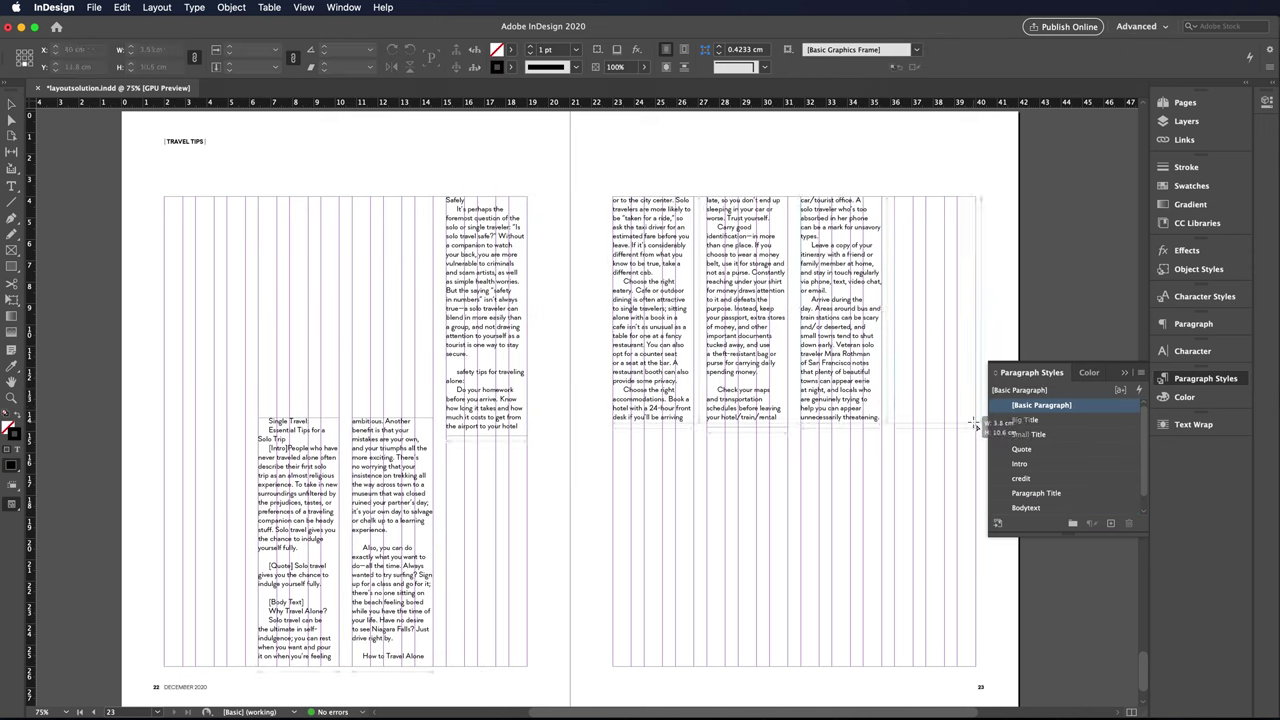
left_click_drag(895, 198, 975, 424)
left_click_drag(488, 437, 488, 405)
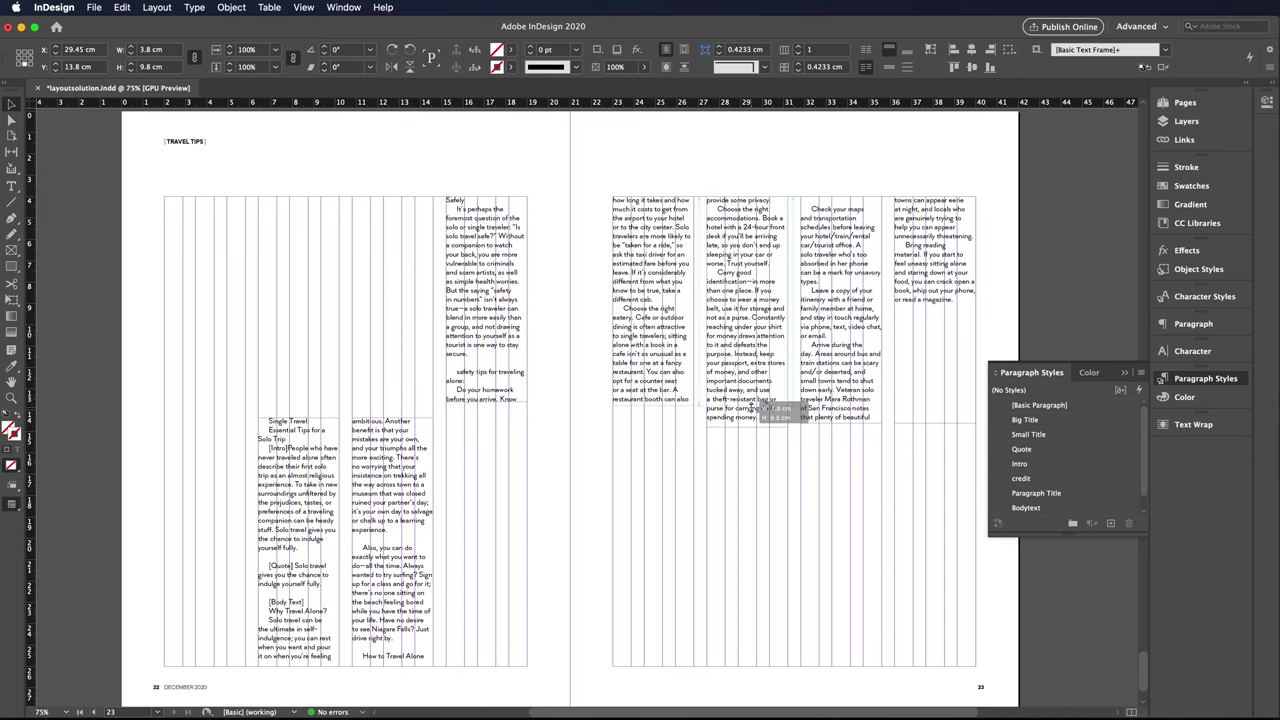
Style the headings as Paragraph Title and following paragraphs as Bodytext.
double_click(297, 567)
double_click(313, 438)
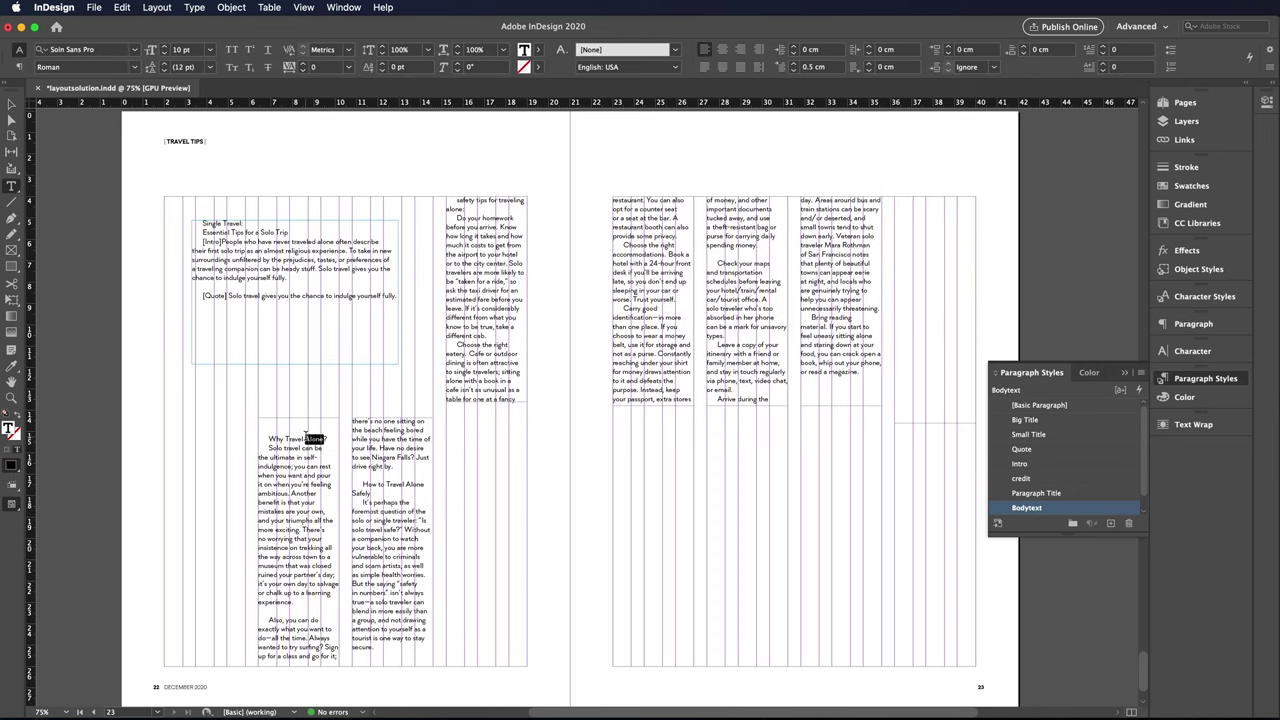
key("super+z")
key("super+z")
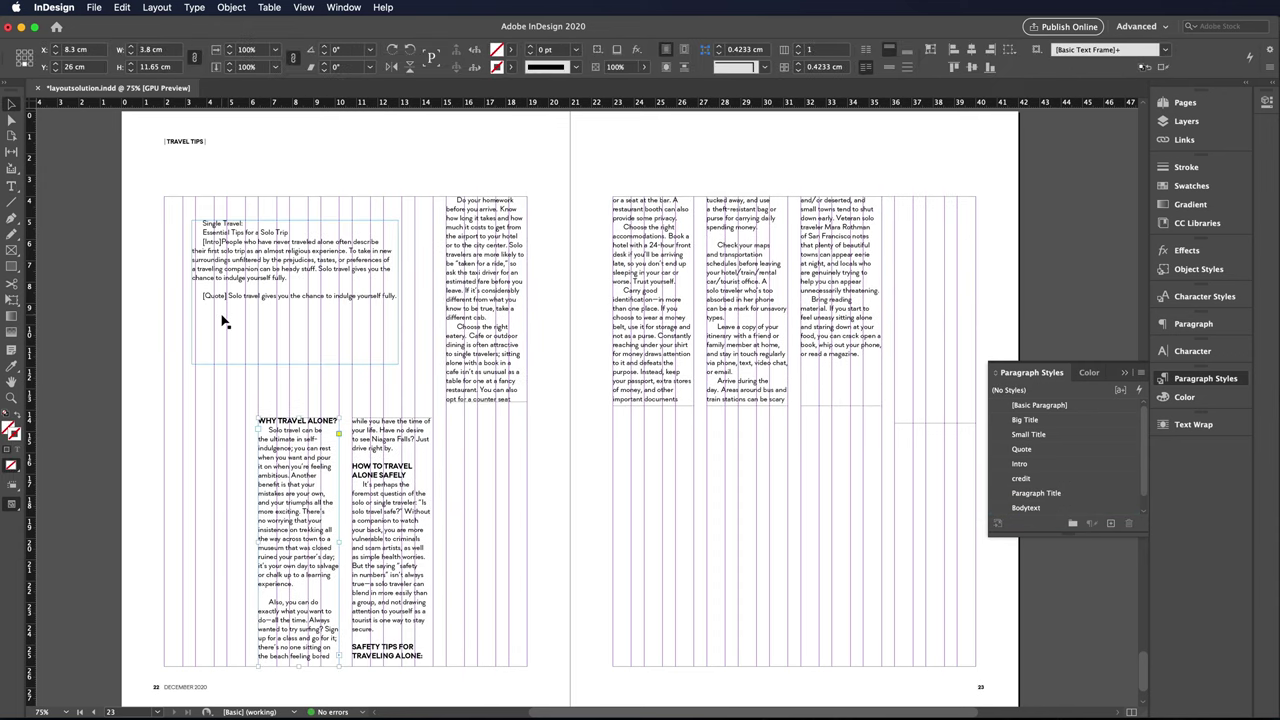
key("super+z")
key("super+z")
left_click(11, 106)
key("super+z")
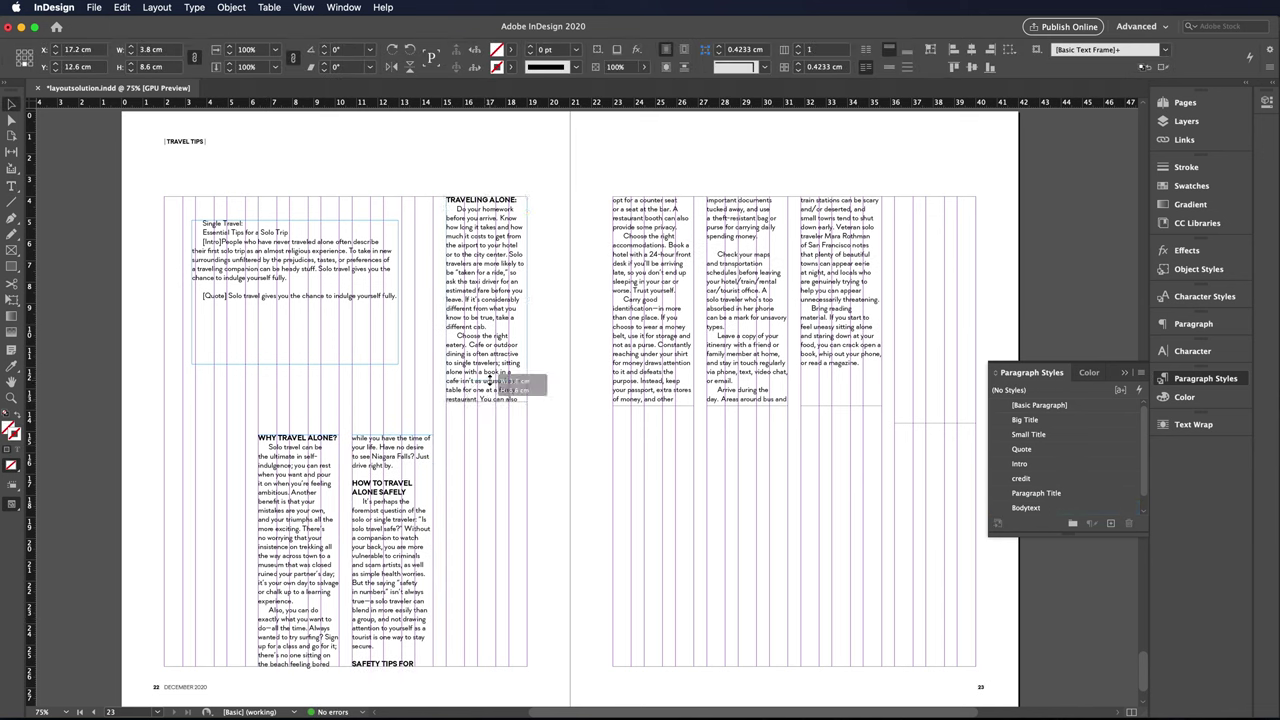
Shorten the third column and reset the story text tracking to 0.
left_click_drag(489, 380, 489, 376)
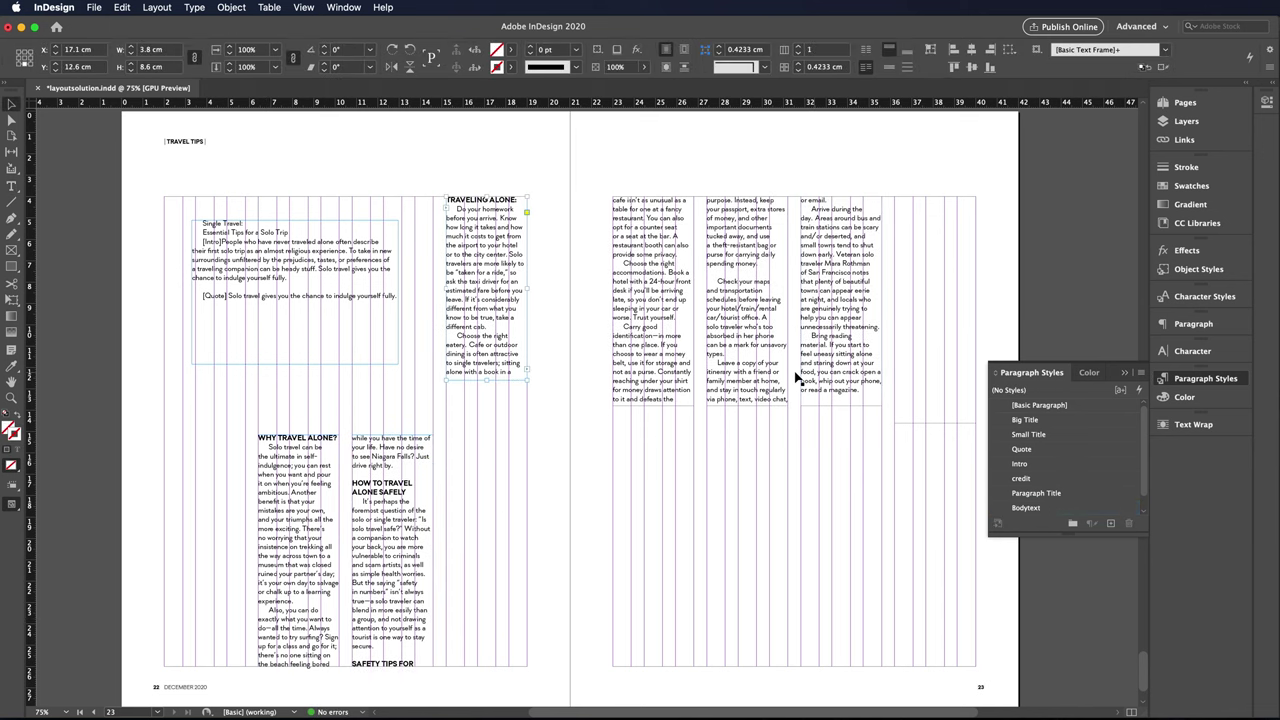
key("super+z")
key("super+z")
key("super+z")
key("super+z")
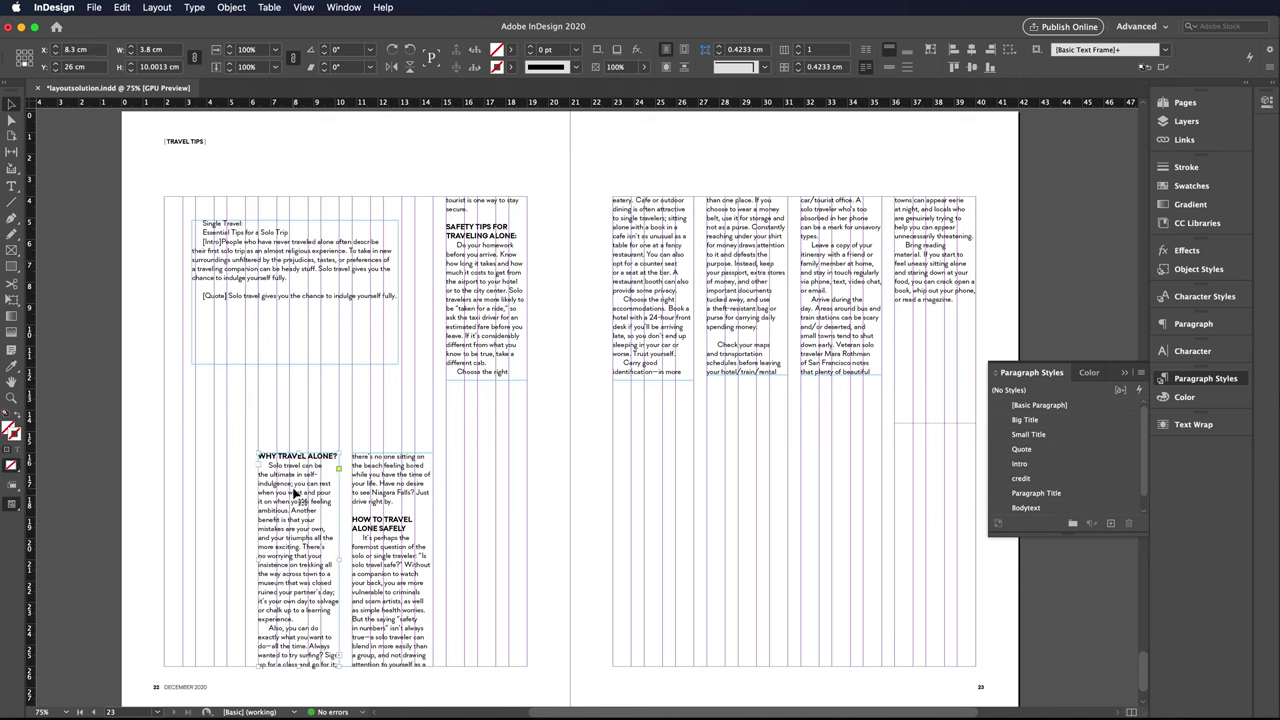
key("super+z")
key("super+z")
key("super+z")
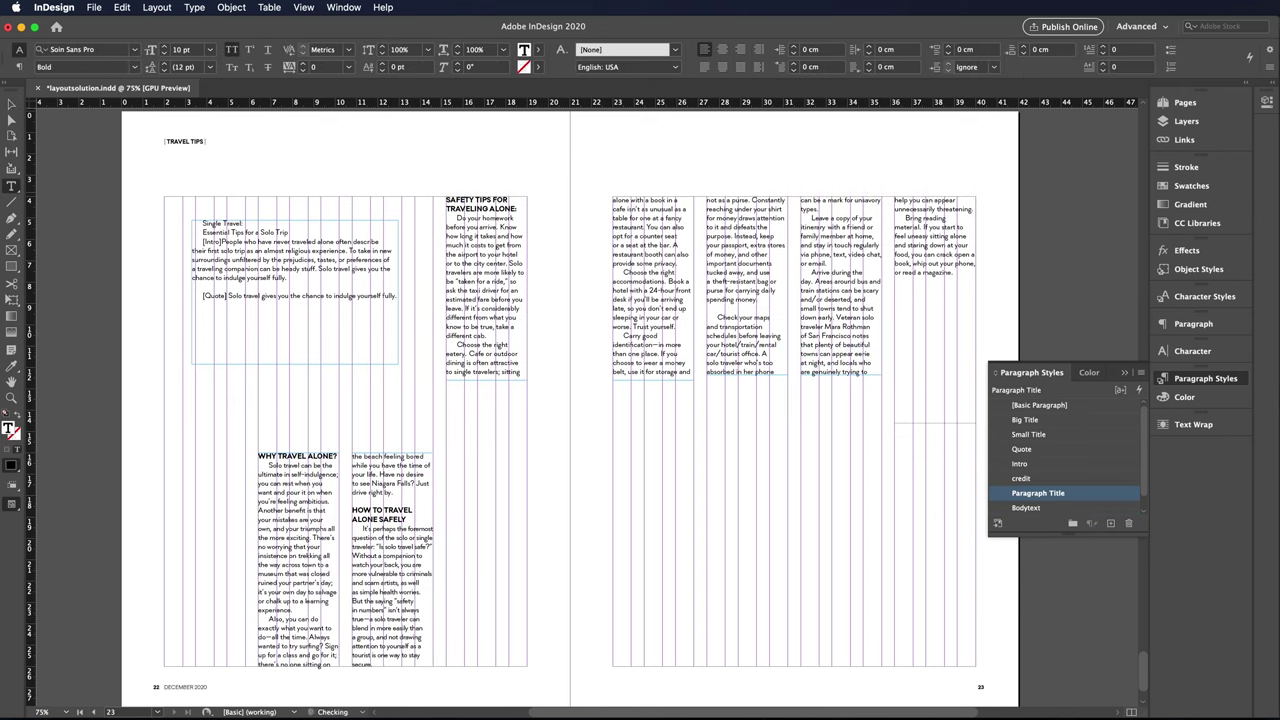
key("super+z")
key("super+z")
key("super+z")
key("super+z")
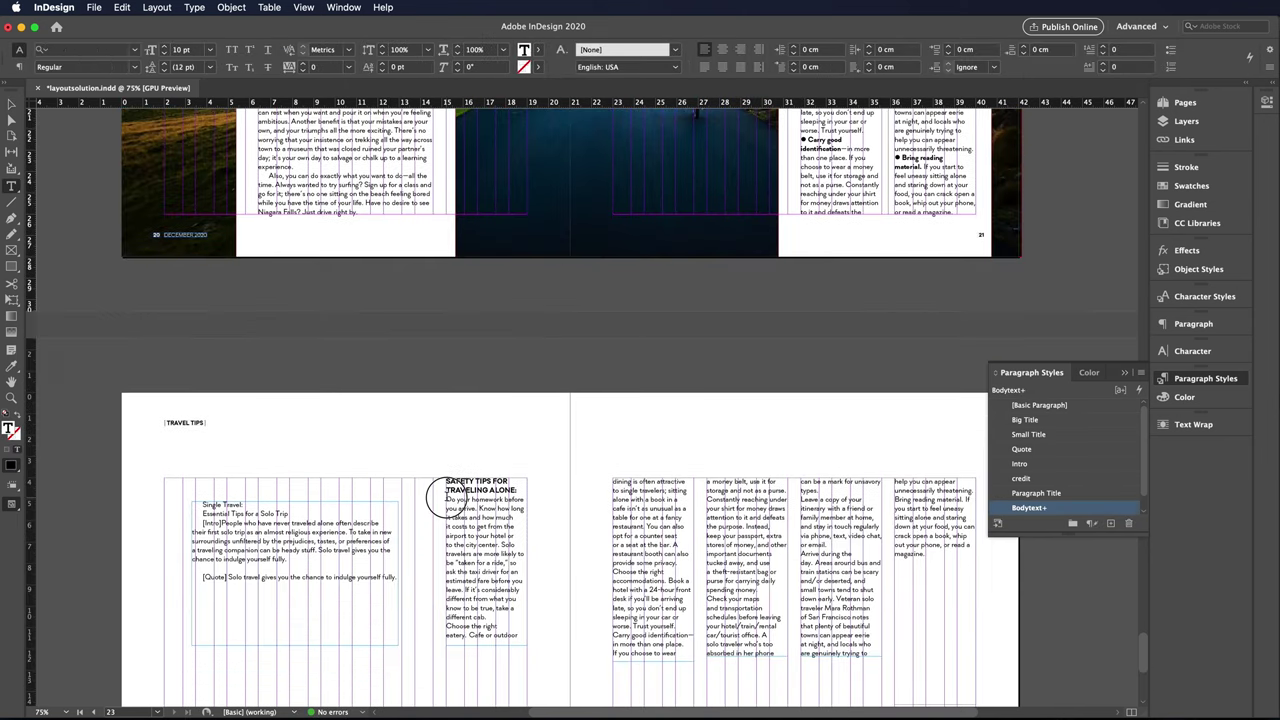
Format the safety tips as bulleted points.
key("super+z")
key("super+z")
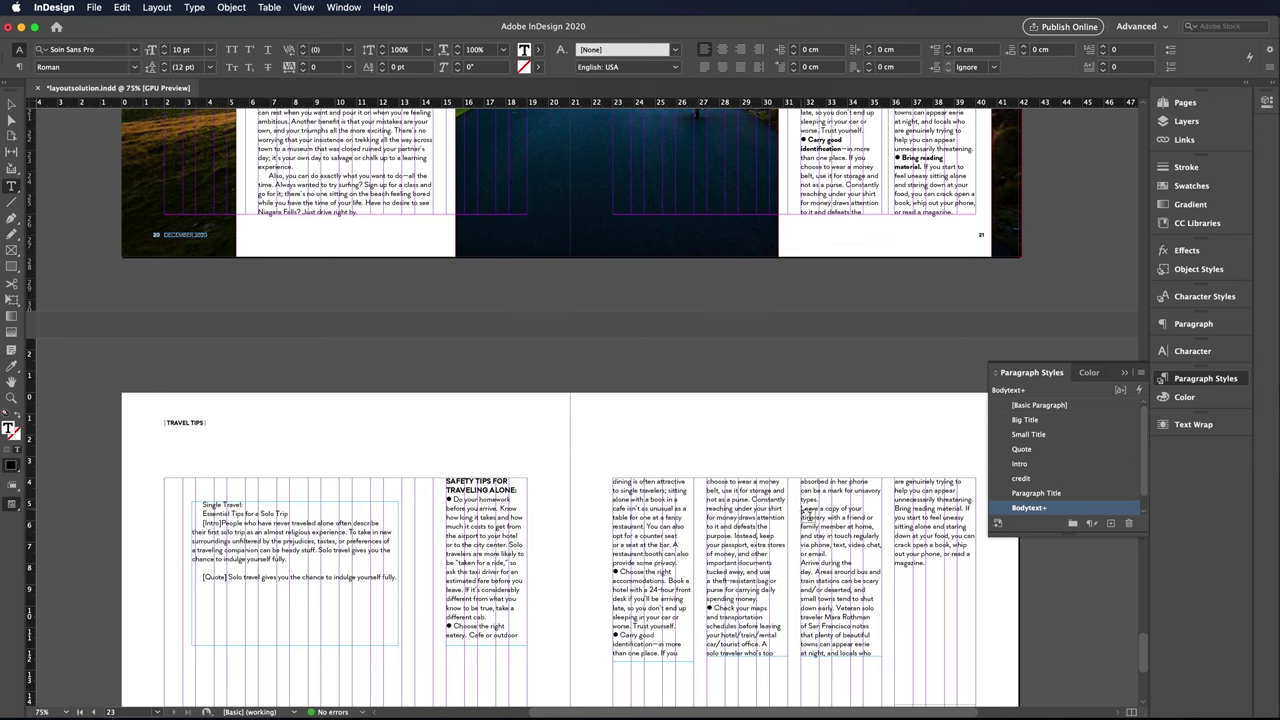
key("super+z")
key("super+z")
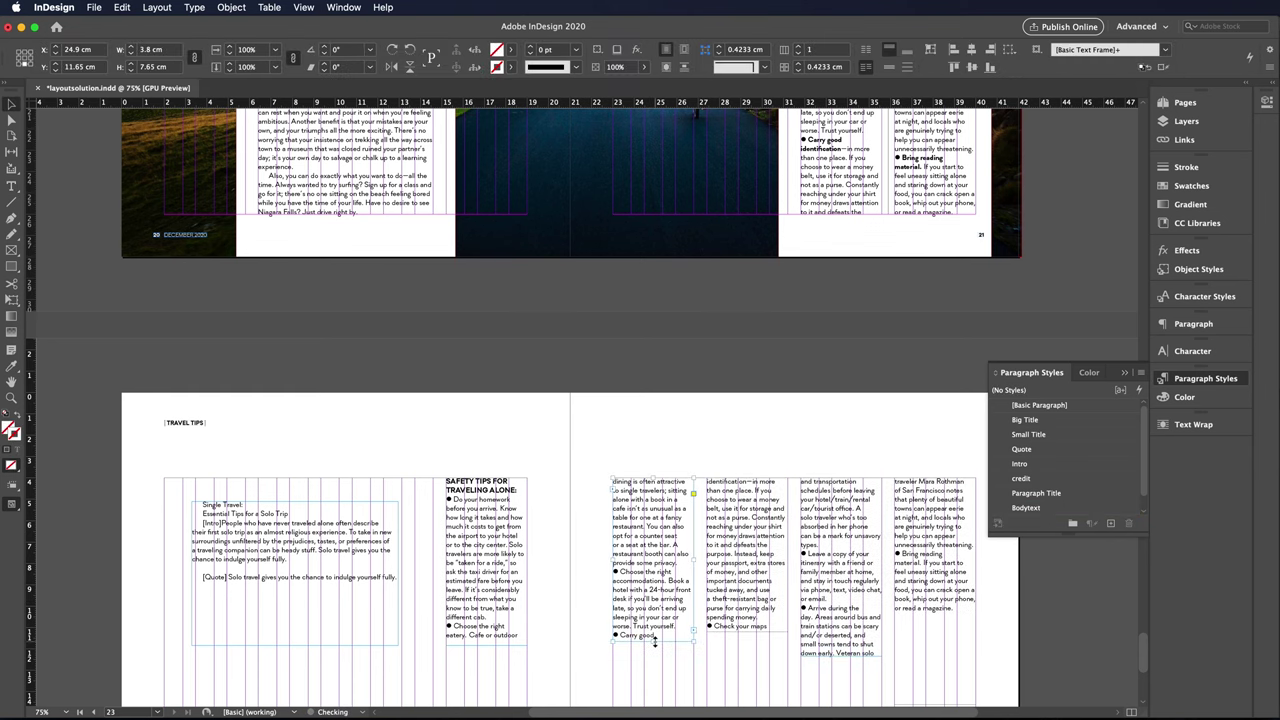
key("super+z")
key("super+z")
key("super+z")
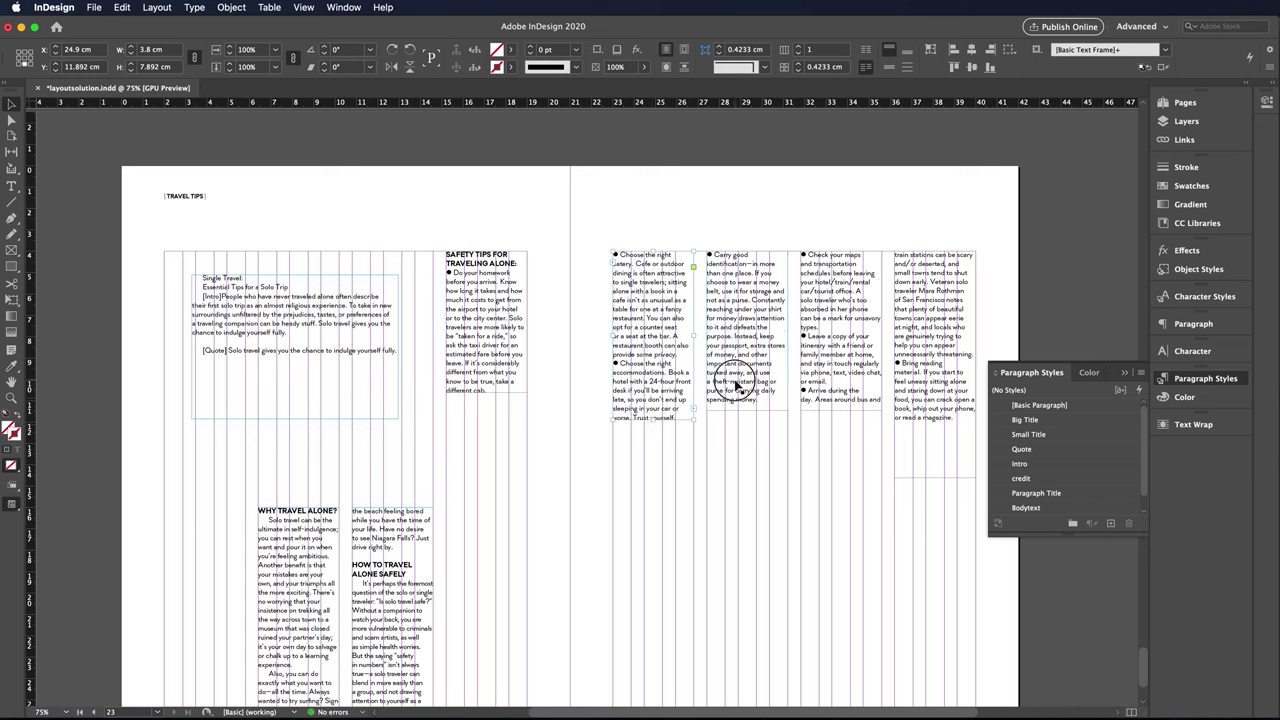
Even out the right-page column lengths and load the cyclist landscape photo.
key("super+z")
double_click(681, 352)
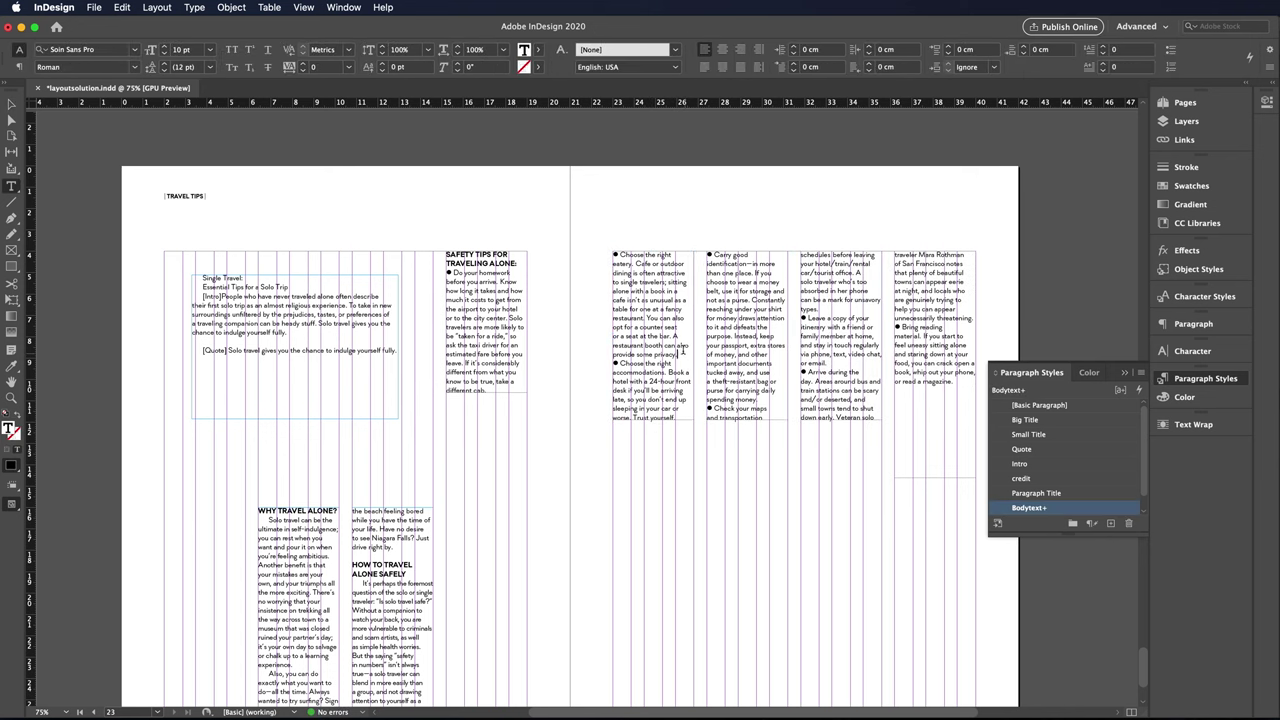
key("super+z")
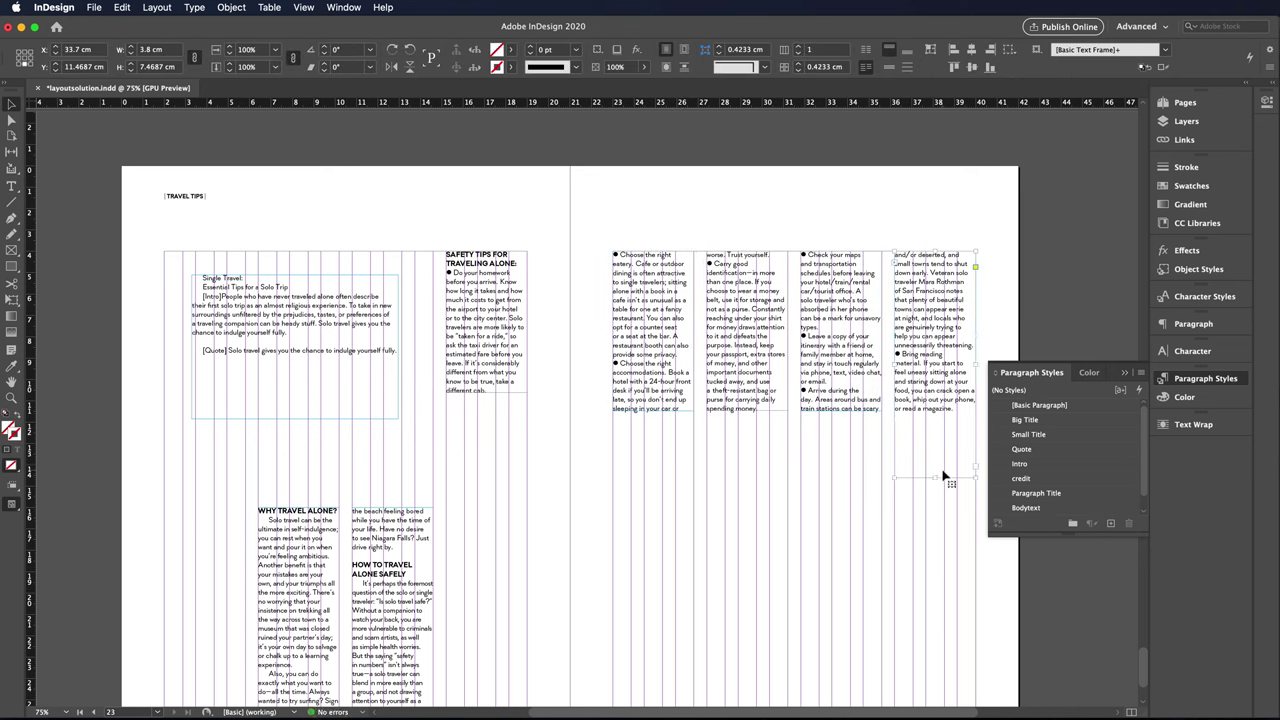
left_click(943, 477)
key("super+d")
key("Return")
Draw the cyclist photo frame across the lower spread and fill it proportionally.
left_click_drag(446, 440, 976, 585)
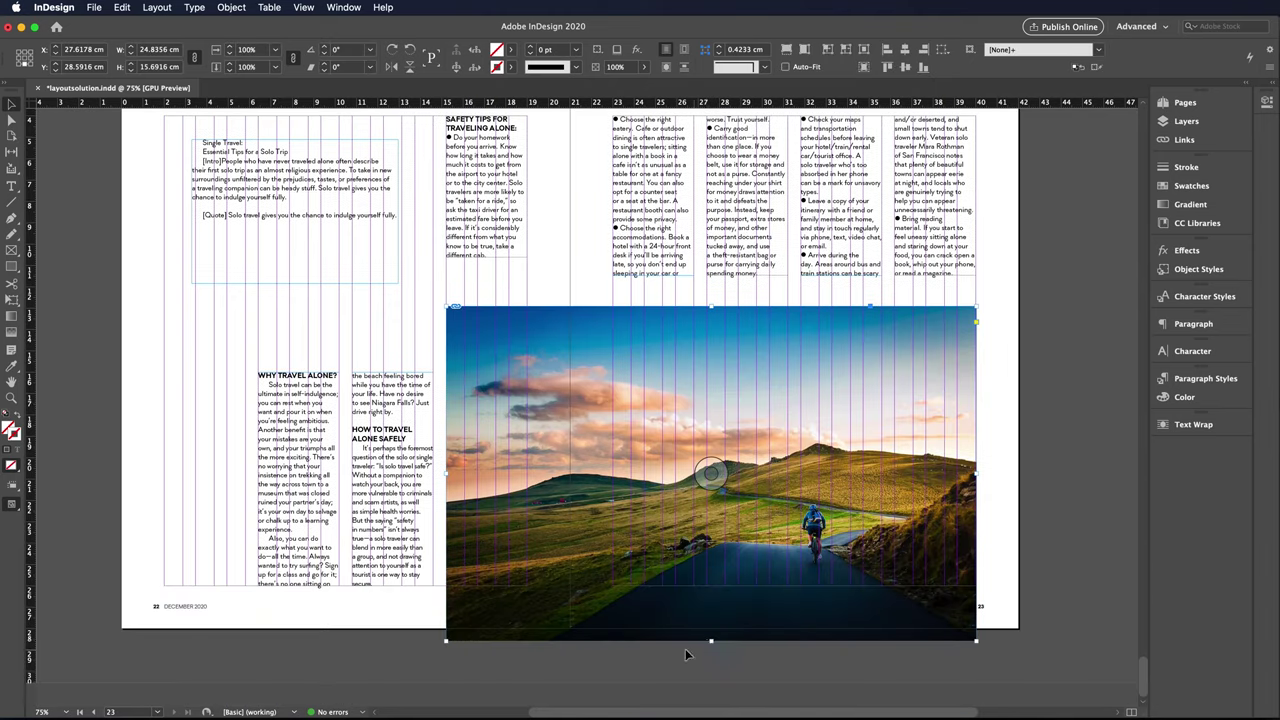
key("super+alt+shift+c")
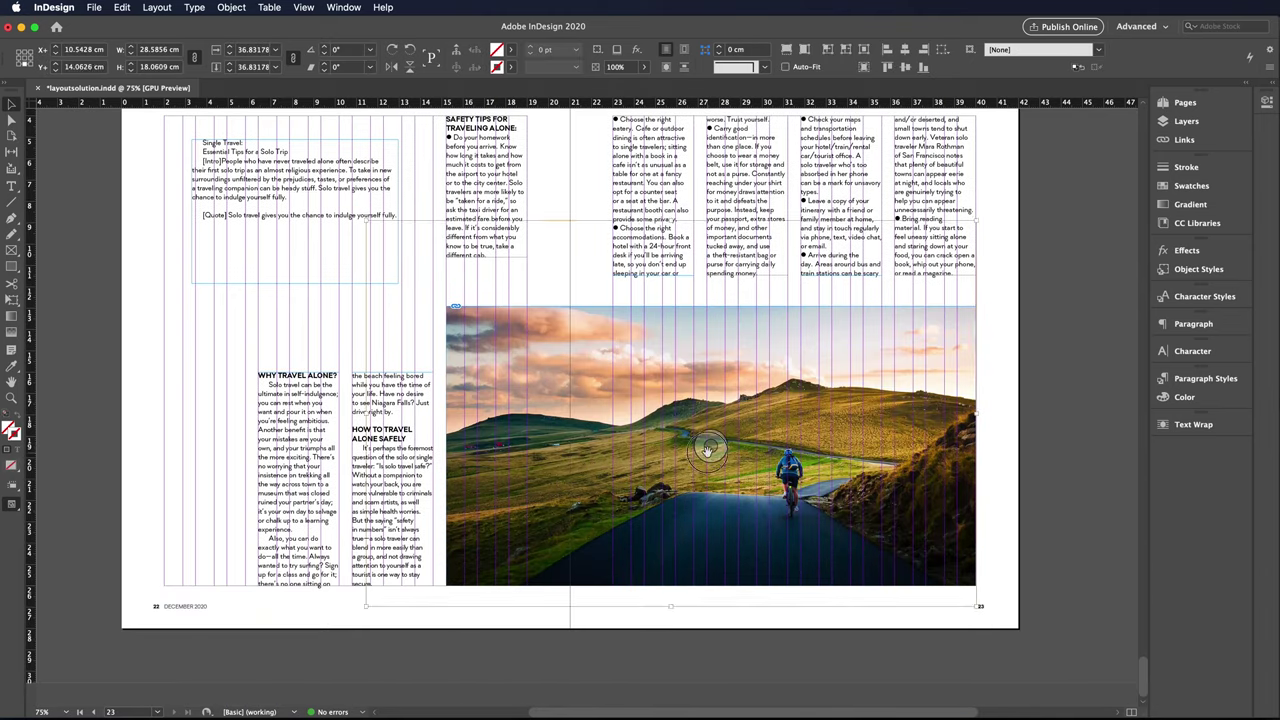
key("w")
scroll(707, 450, "up", 2)
Apply Intro style to the intro, move it above the columns, and set the quote atop the photo.
key("t")
left_click_drag(193, 236, 396, 285)
left_click(1205, 378)
left_click(1020, 463)
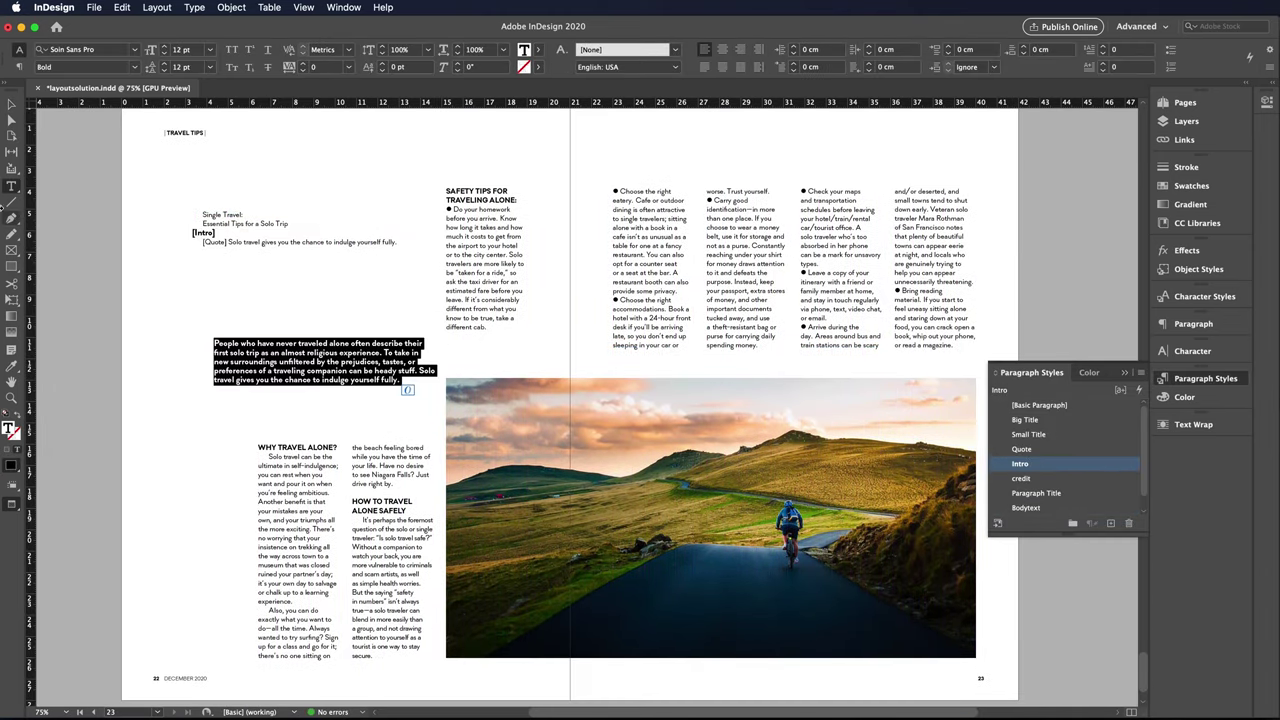
key("Escape")
mouse_move(320, 370)
left_mouse_down()
mouse_move(365, 408)
mouse_move(328, 428)
left_mouse_up()
left_click(328, 428)
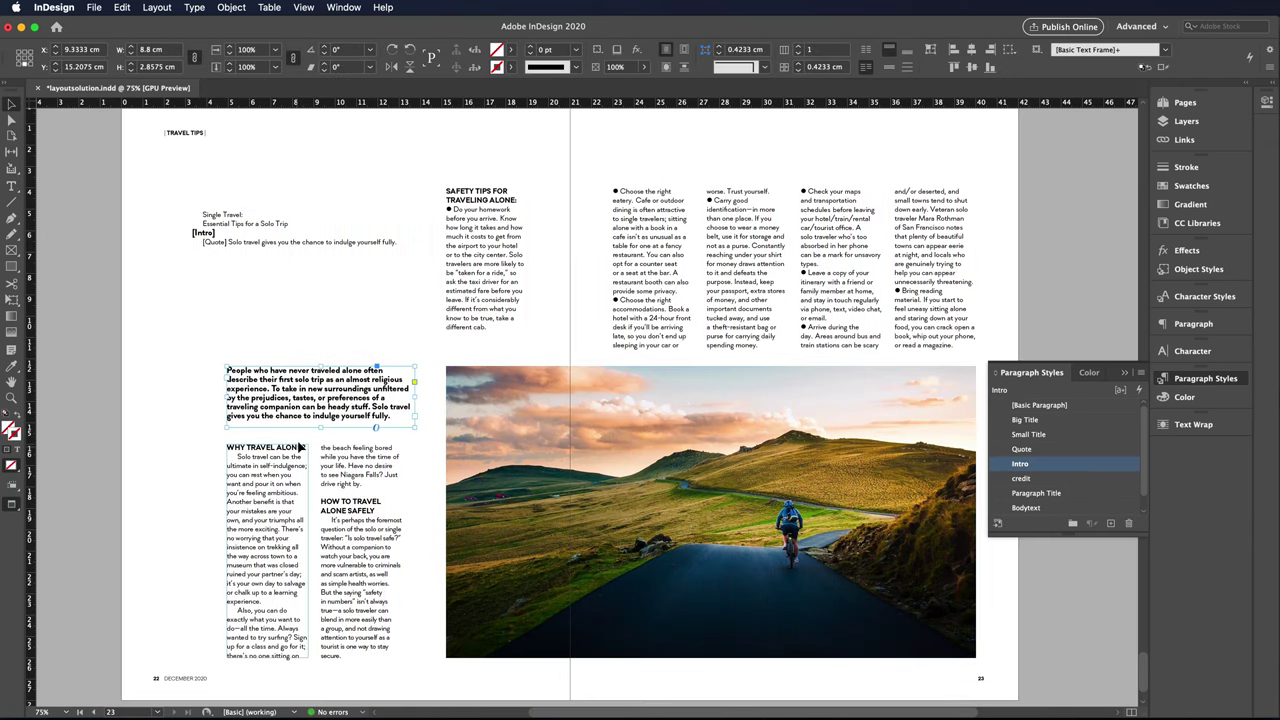
left_click_drag(298, 320, 790, 405)
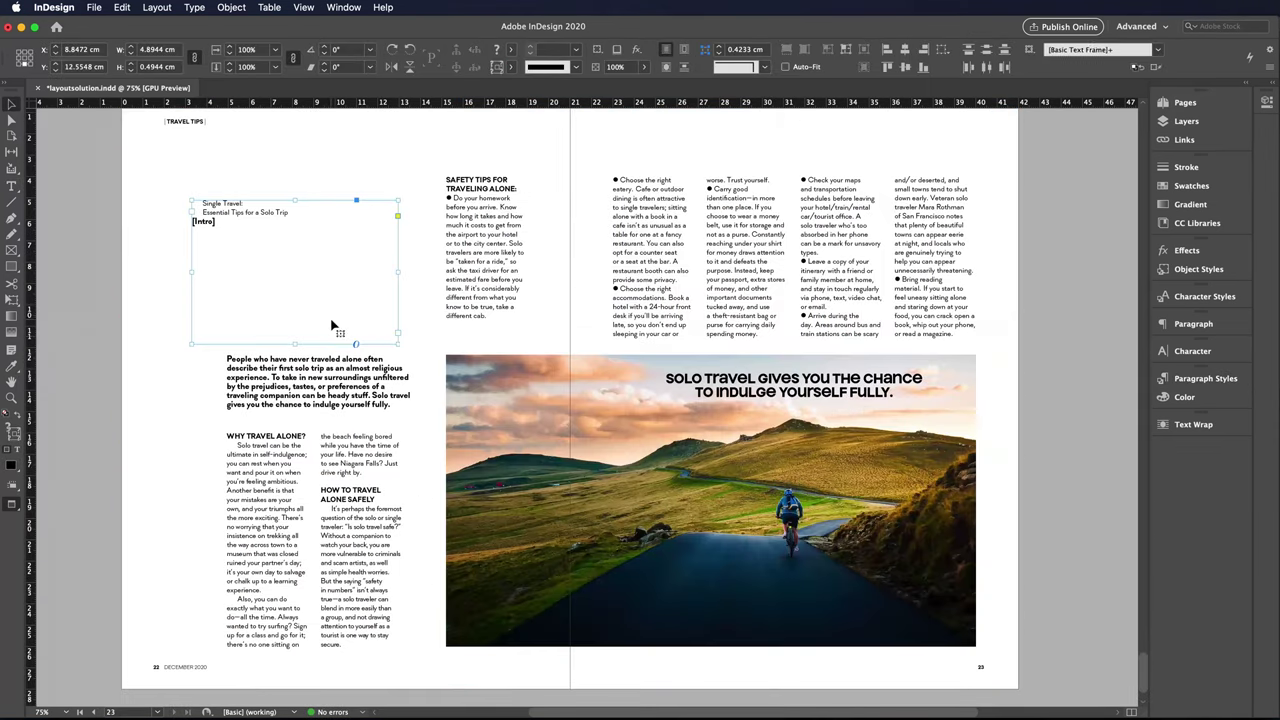
Move the credits below the intro and place the camera photo top-left.
left_click_drag(267, 422, 267, 413)
left_click(710, 351)
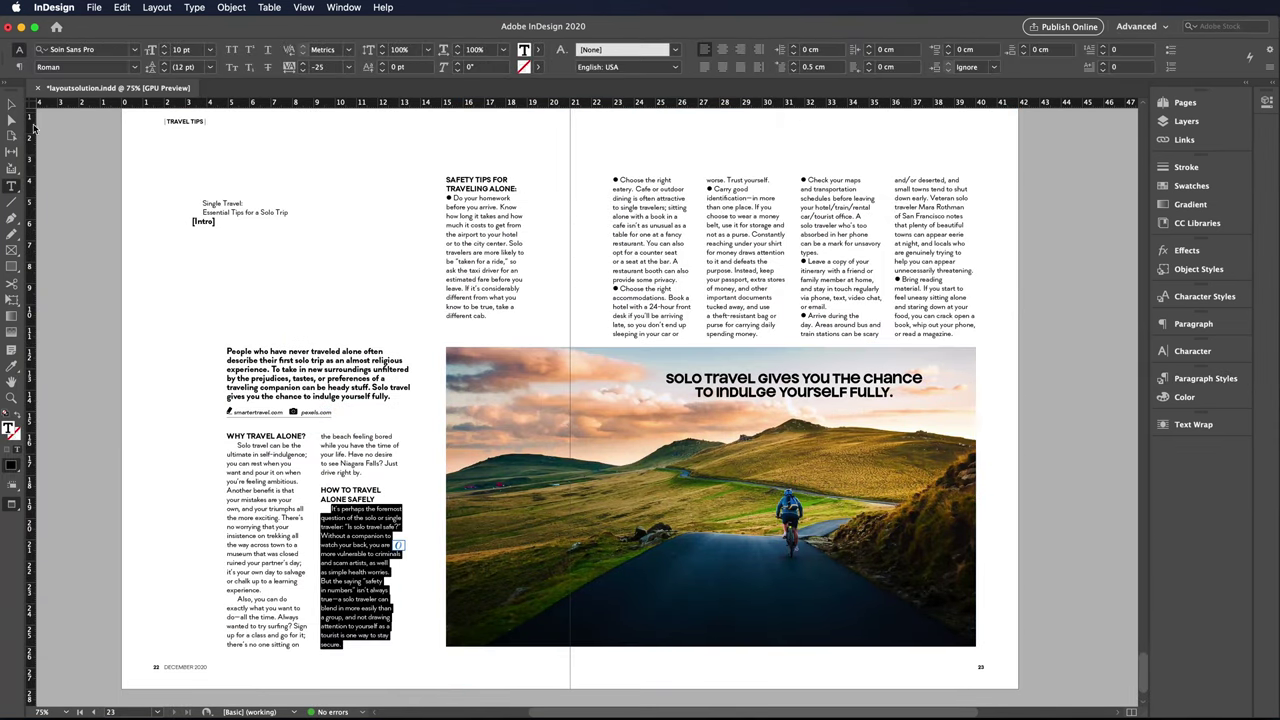
left_click(710, 351)
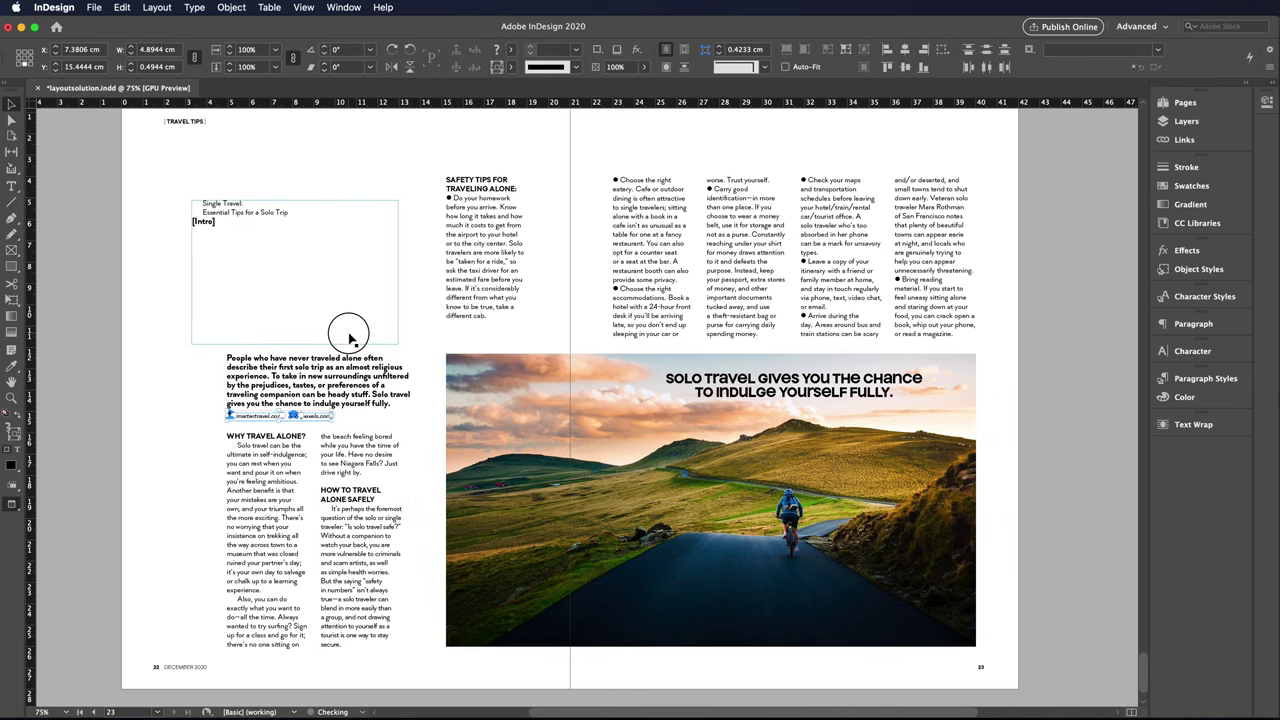
left_click_drag(183, 240, 137, 425)
left_click(320, 230)
scroll(357, 286, "up", 1)
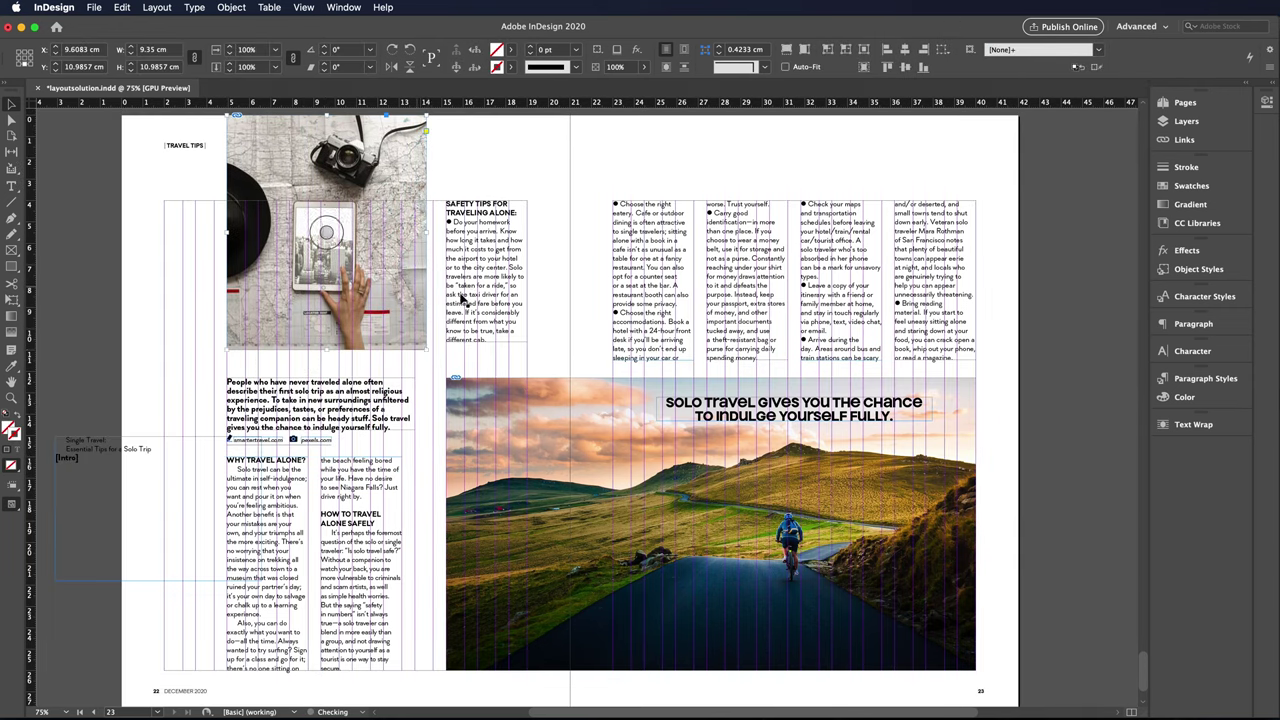
Apply Big Title to the vertical SINGLE TRAVEL heading and make its frame taller.
left_click(405, 384)
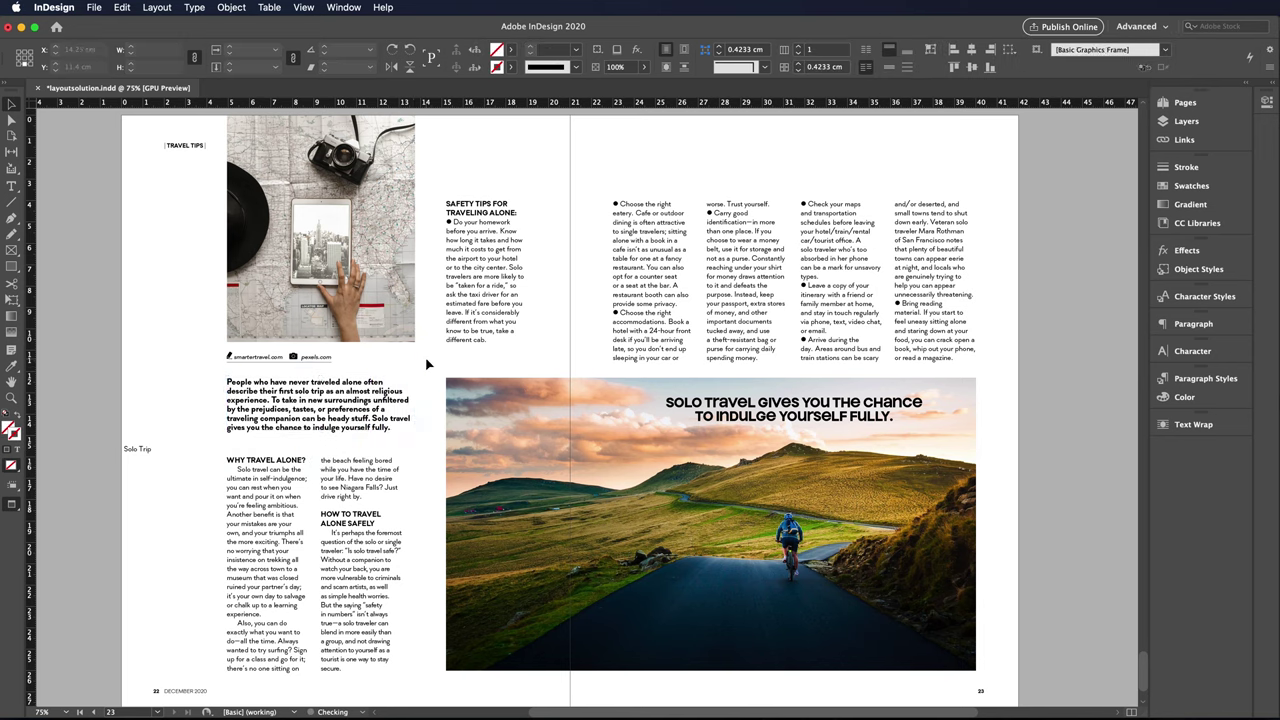
left_click(1205, 378)
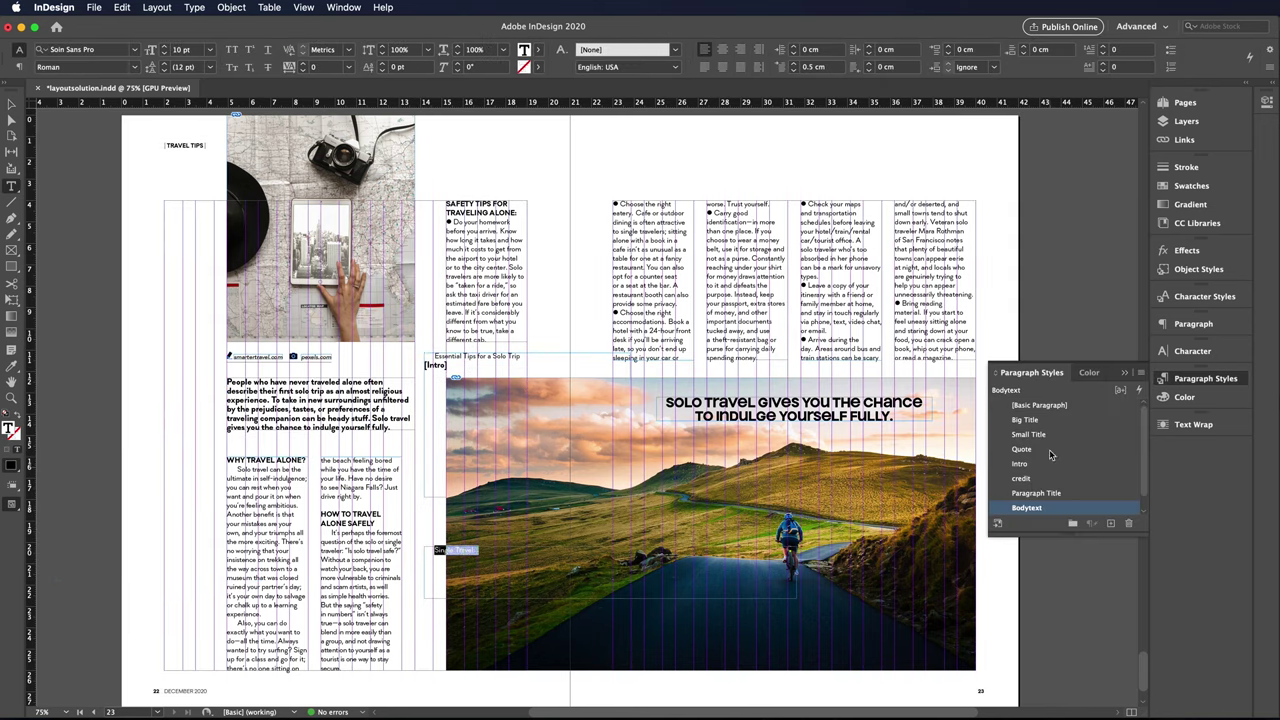
left_click(1025, 419)
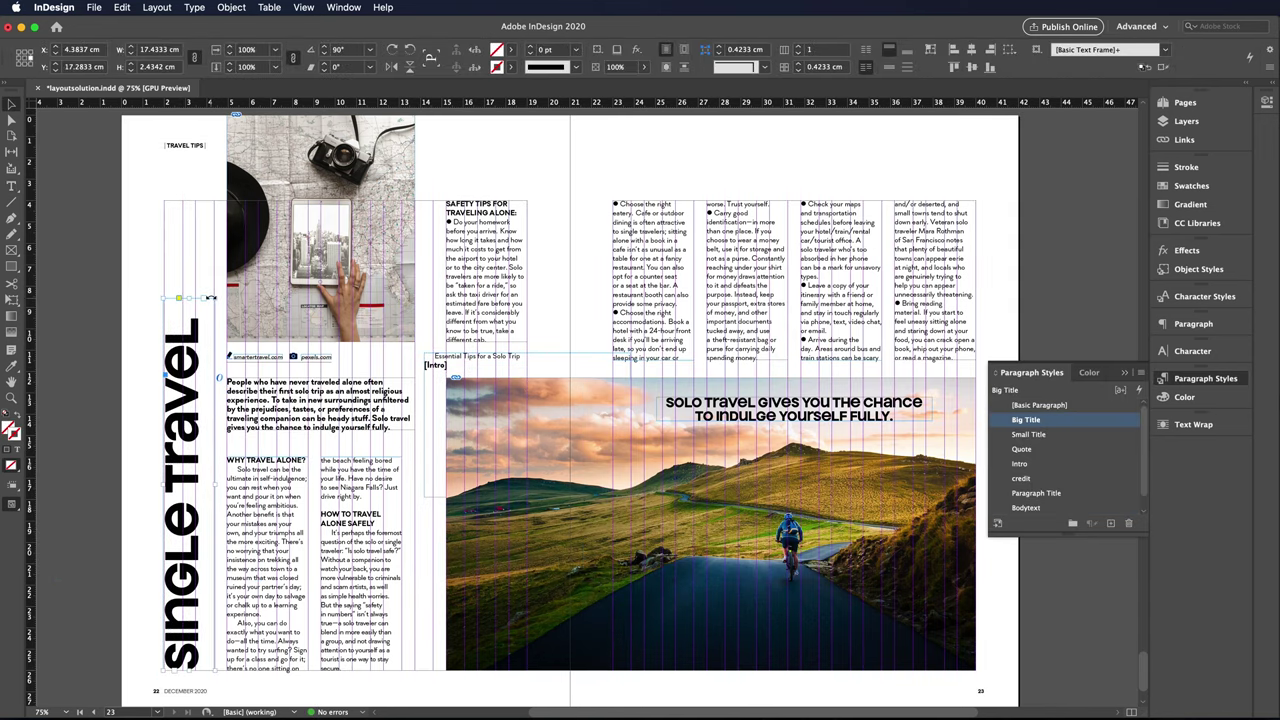
key("Escape")
left_click_drag(203, 203, 203, 200)
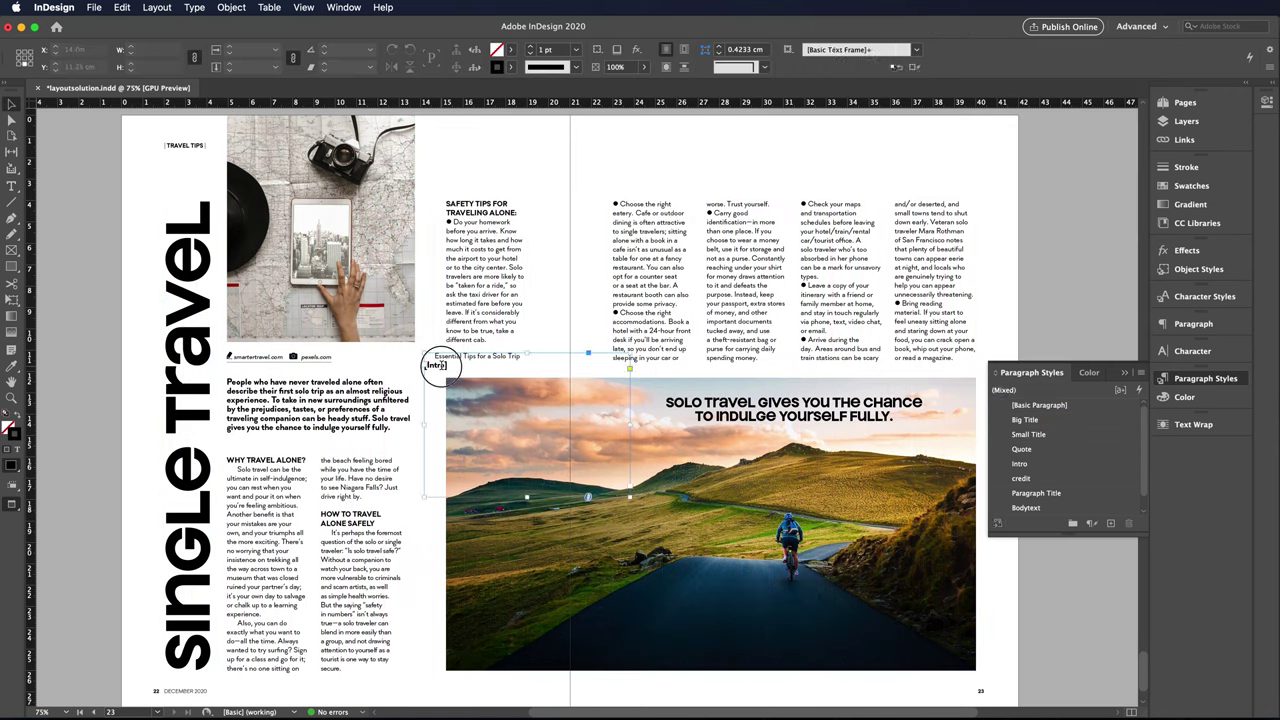
Style Essential Tips for a Solo Trip as Small Title beneath the camera photo.
left_click(435, 364)
left_click(1030, 434)
left_click_drag(567, 364, 324, 325)
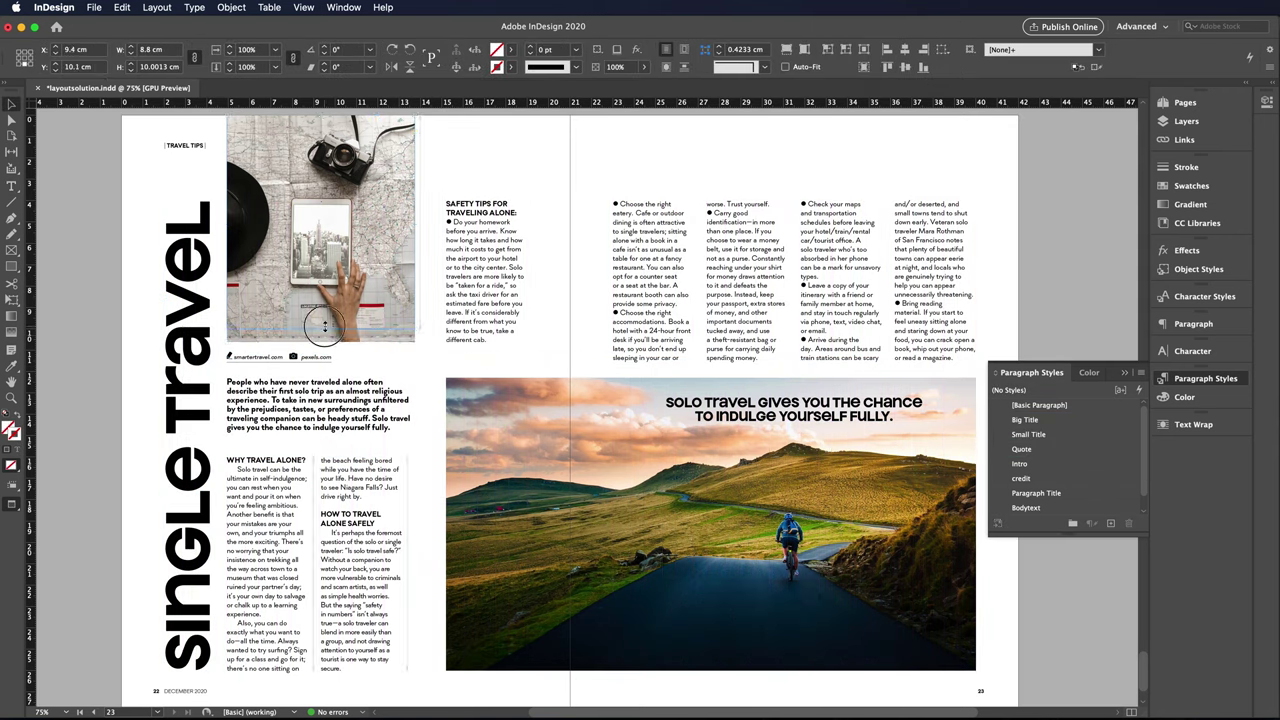